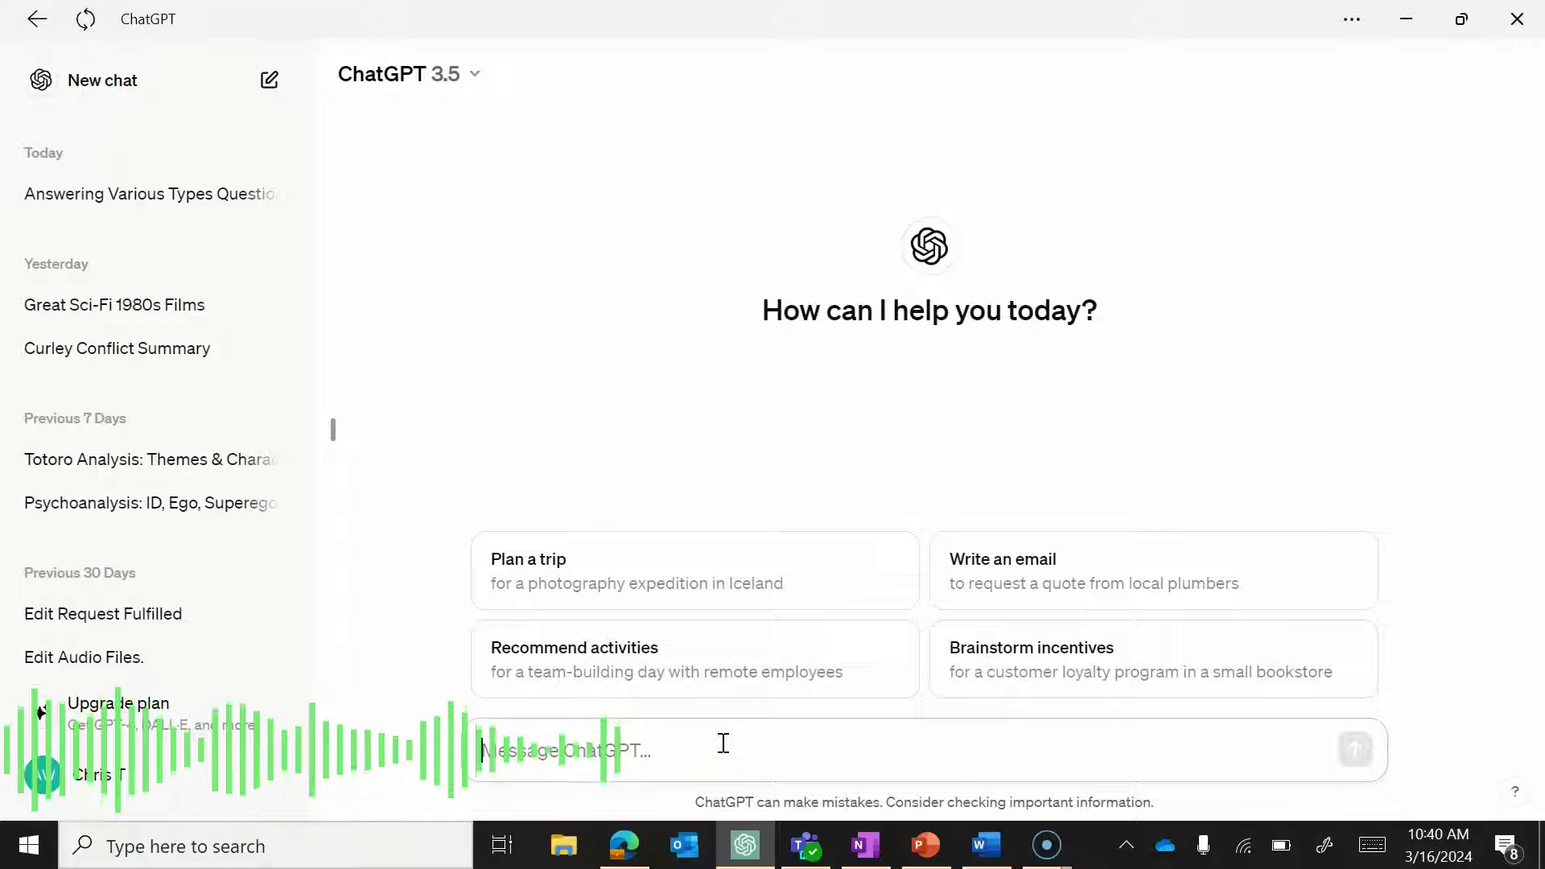
Ask "Can you provide me with a great taco recipe?", correcting the spelling of recipe, and review the answer from its beginning.
{"action": "type", "text": "Can you"}
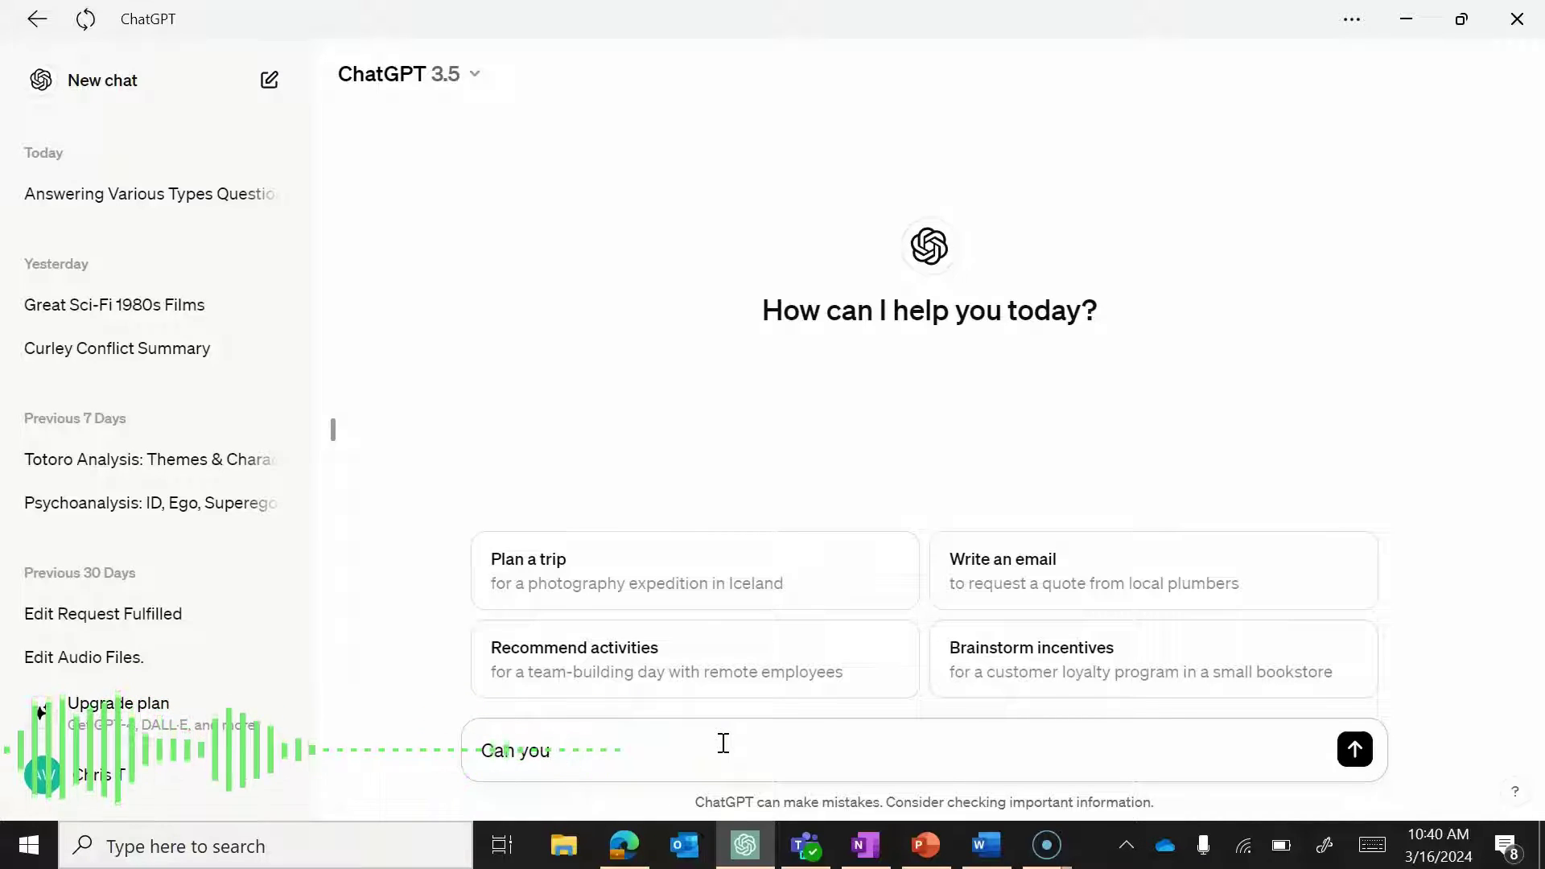
{"action": "type", "text": " provide me with "}
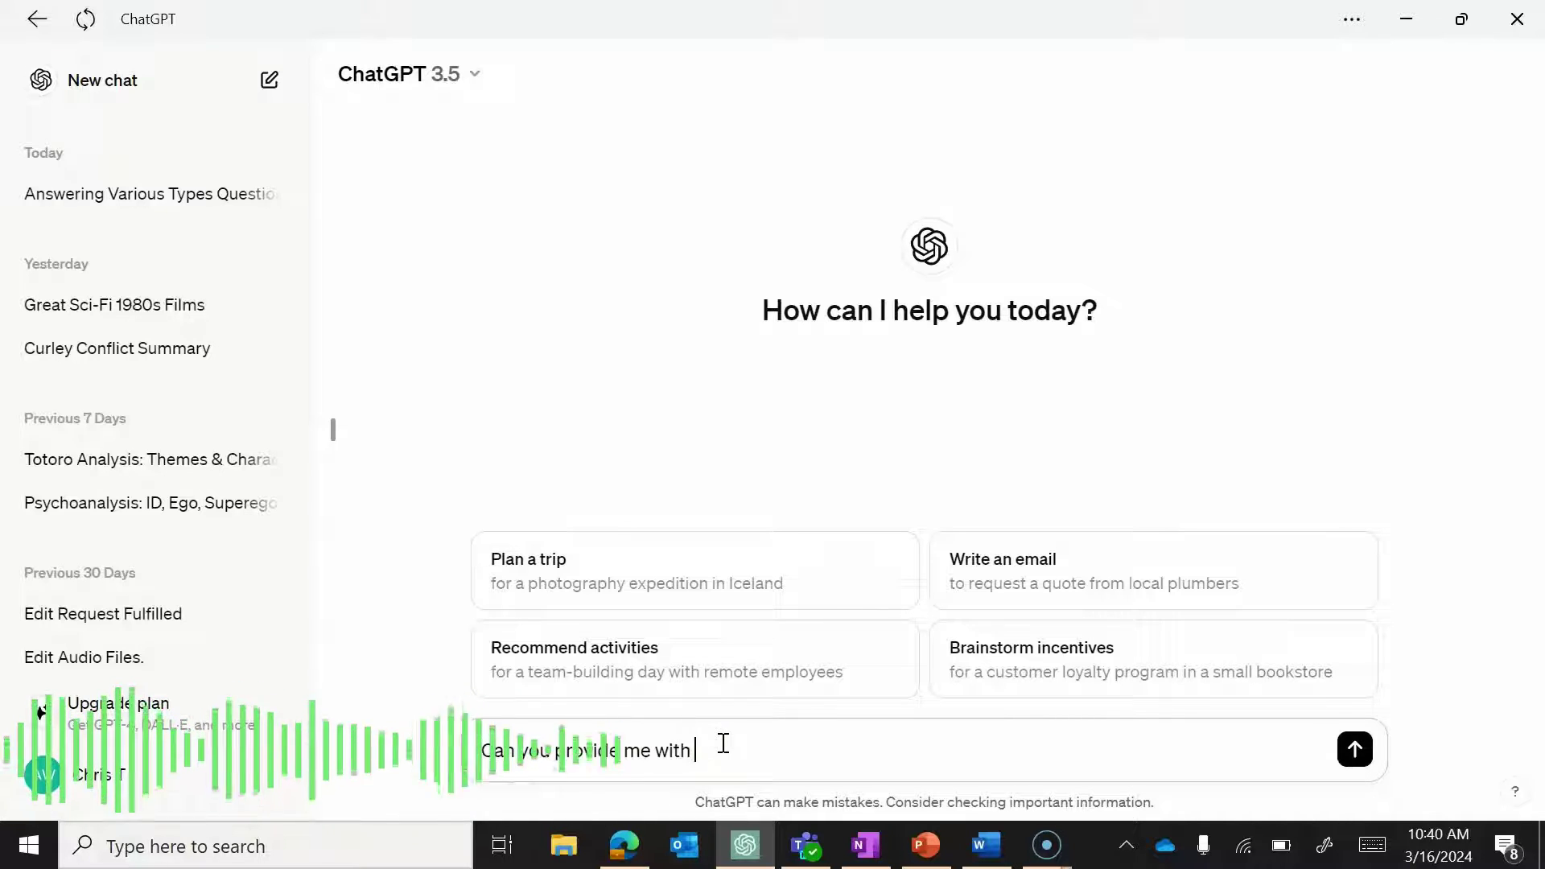
{"action": "type", "text": "a great "}
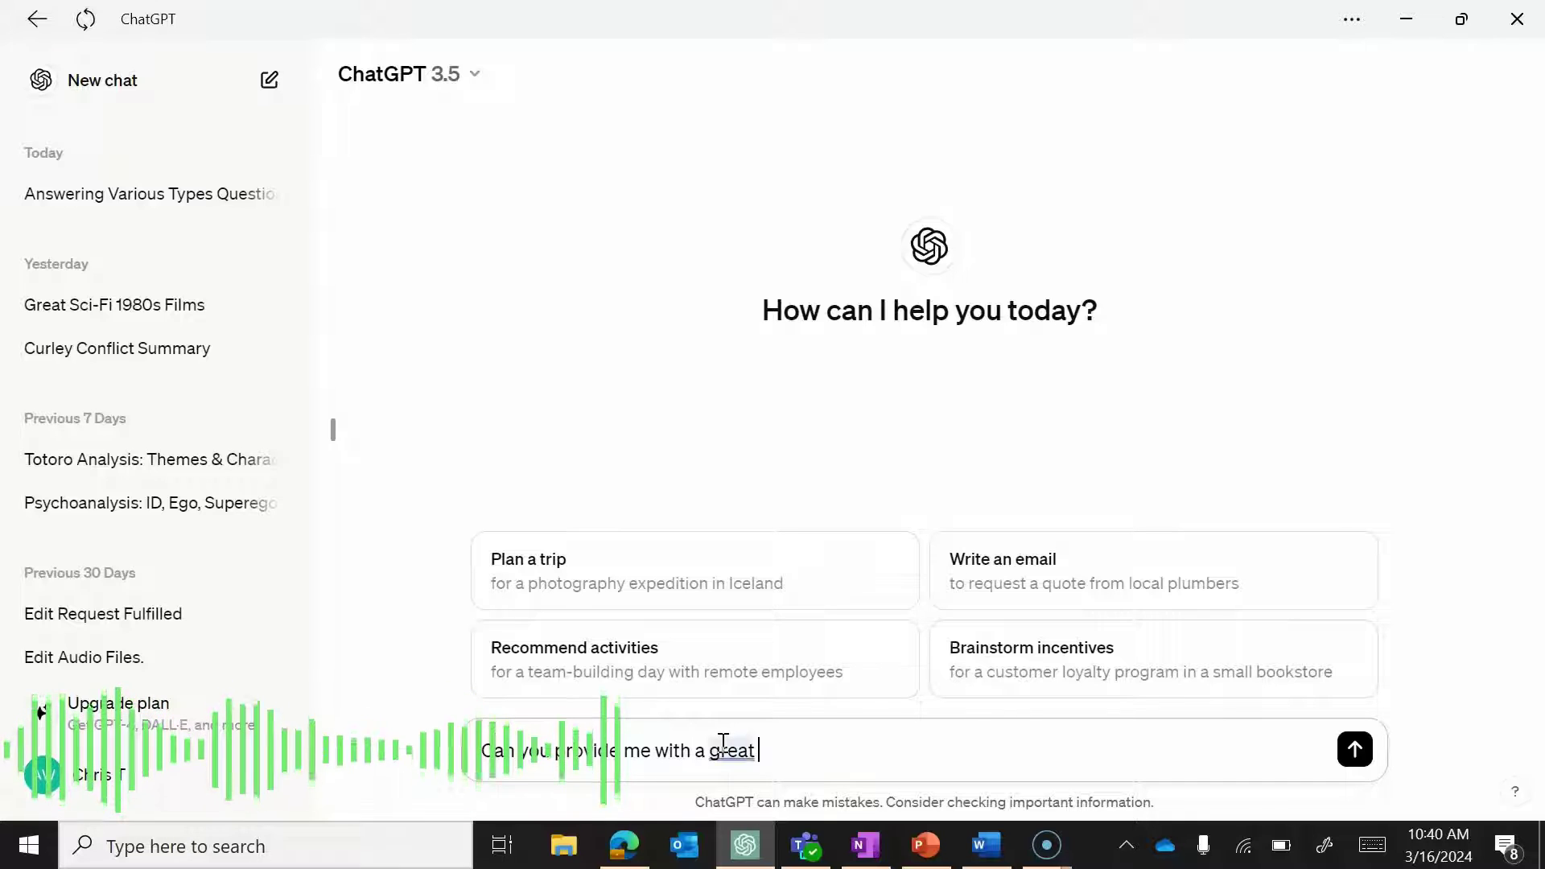
{"action": "type", "text": "taco recipie"}
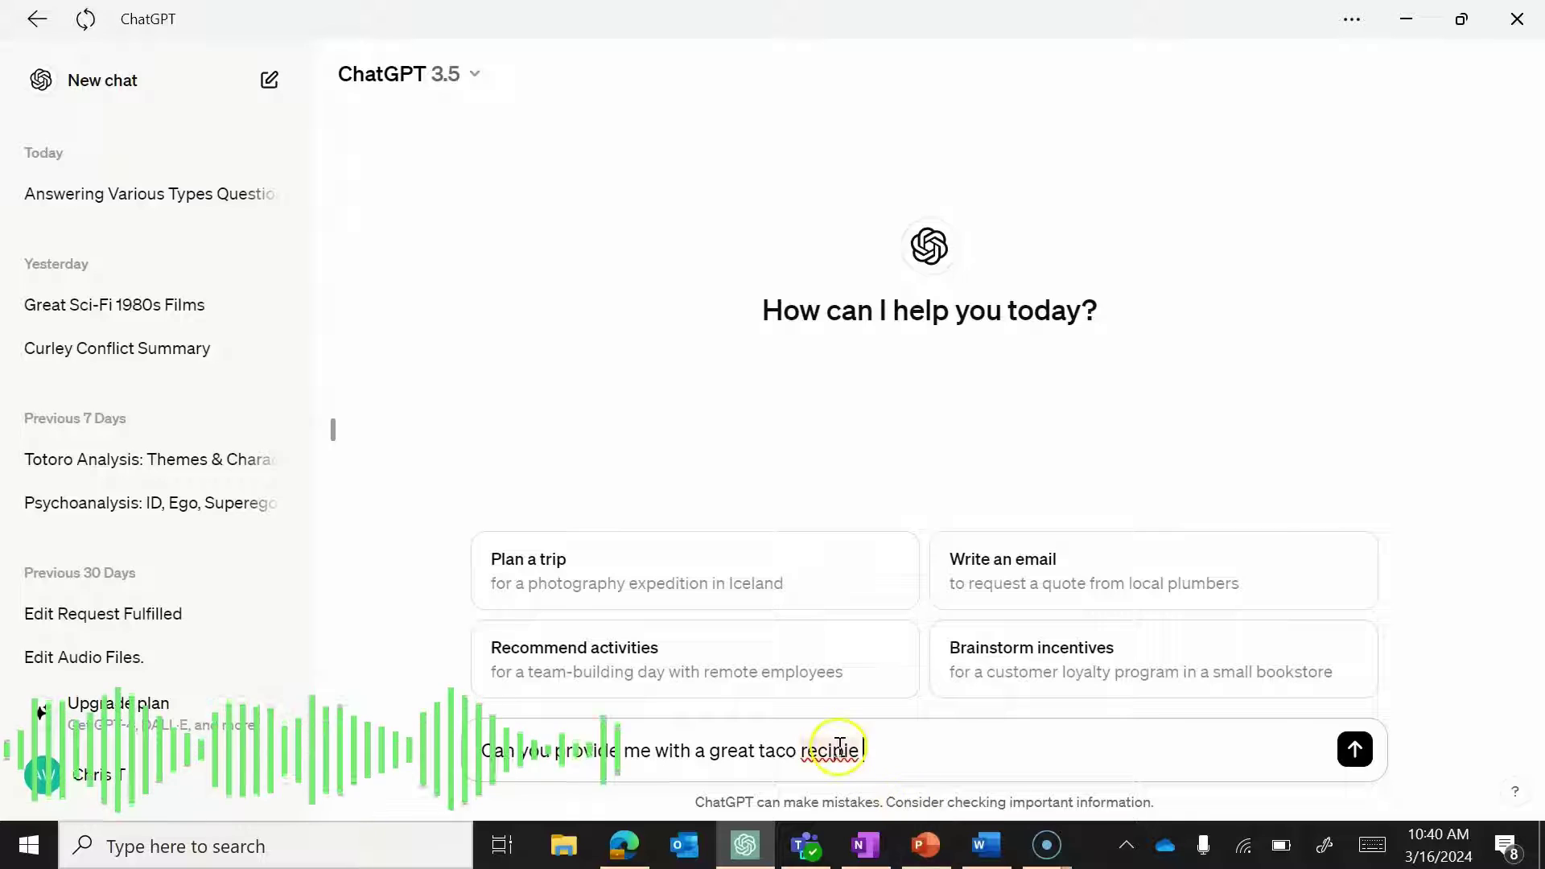
{"action": "right_click", "coordinate": [837, 752]}
{"action": "left_click", "coordinate": [920, 527]}
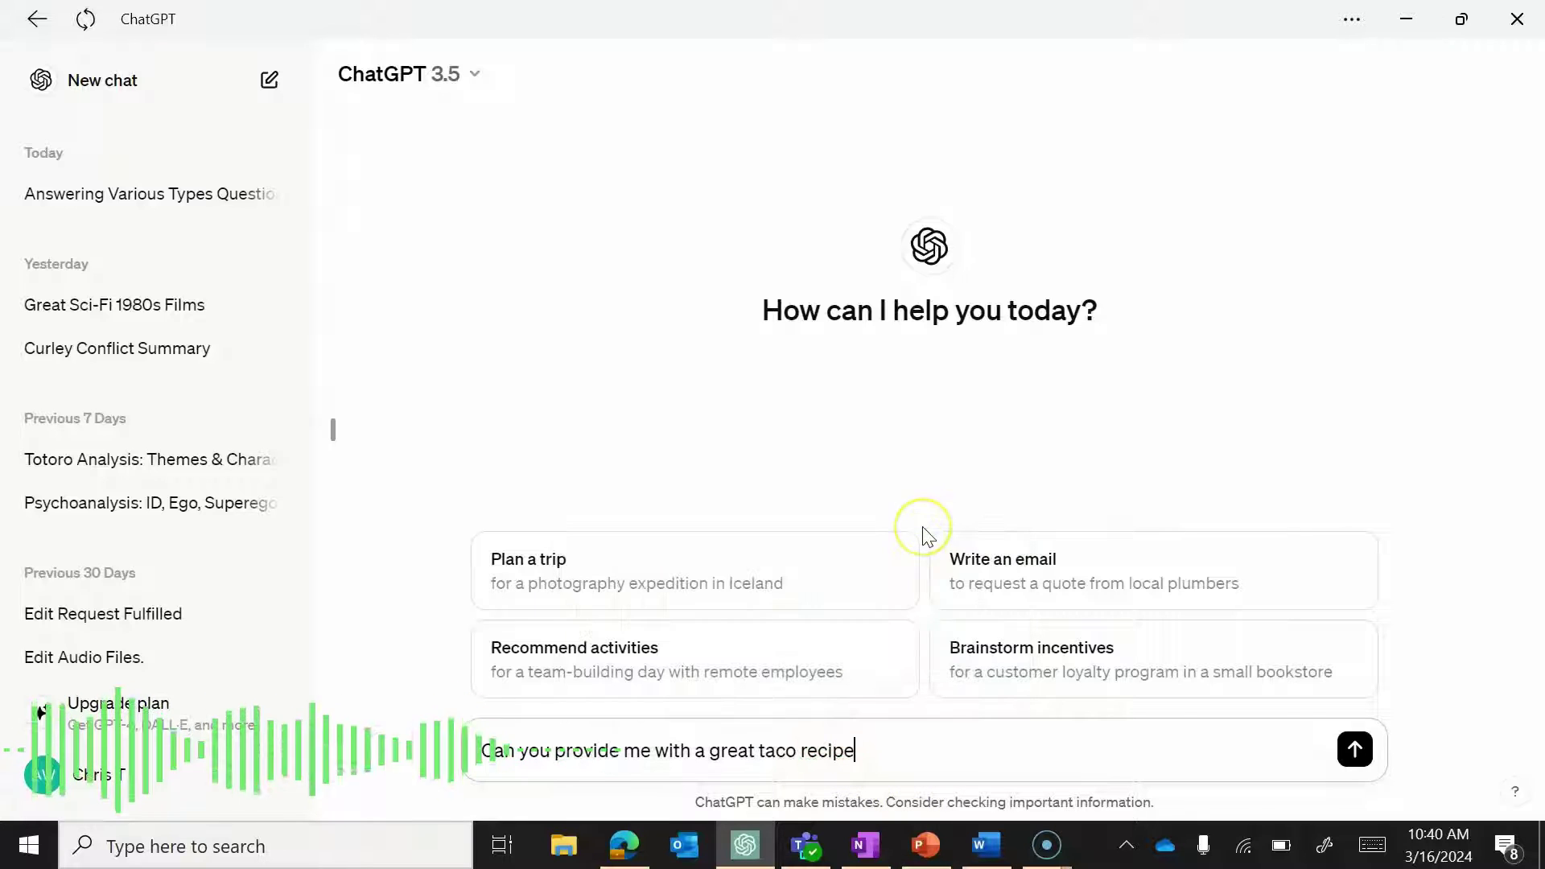
{"action": "type", "text": "?"}
{"action": "key", "text": "Return"}
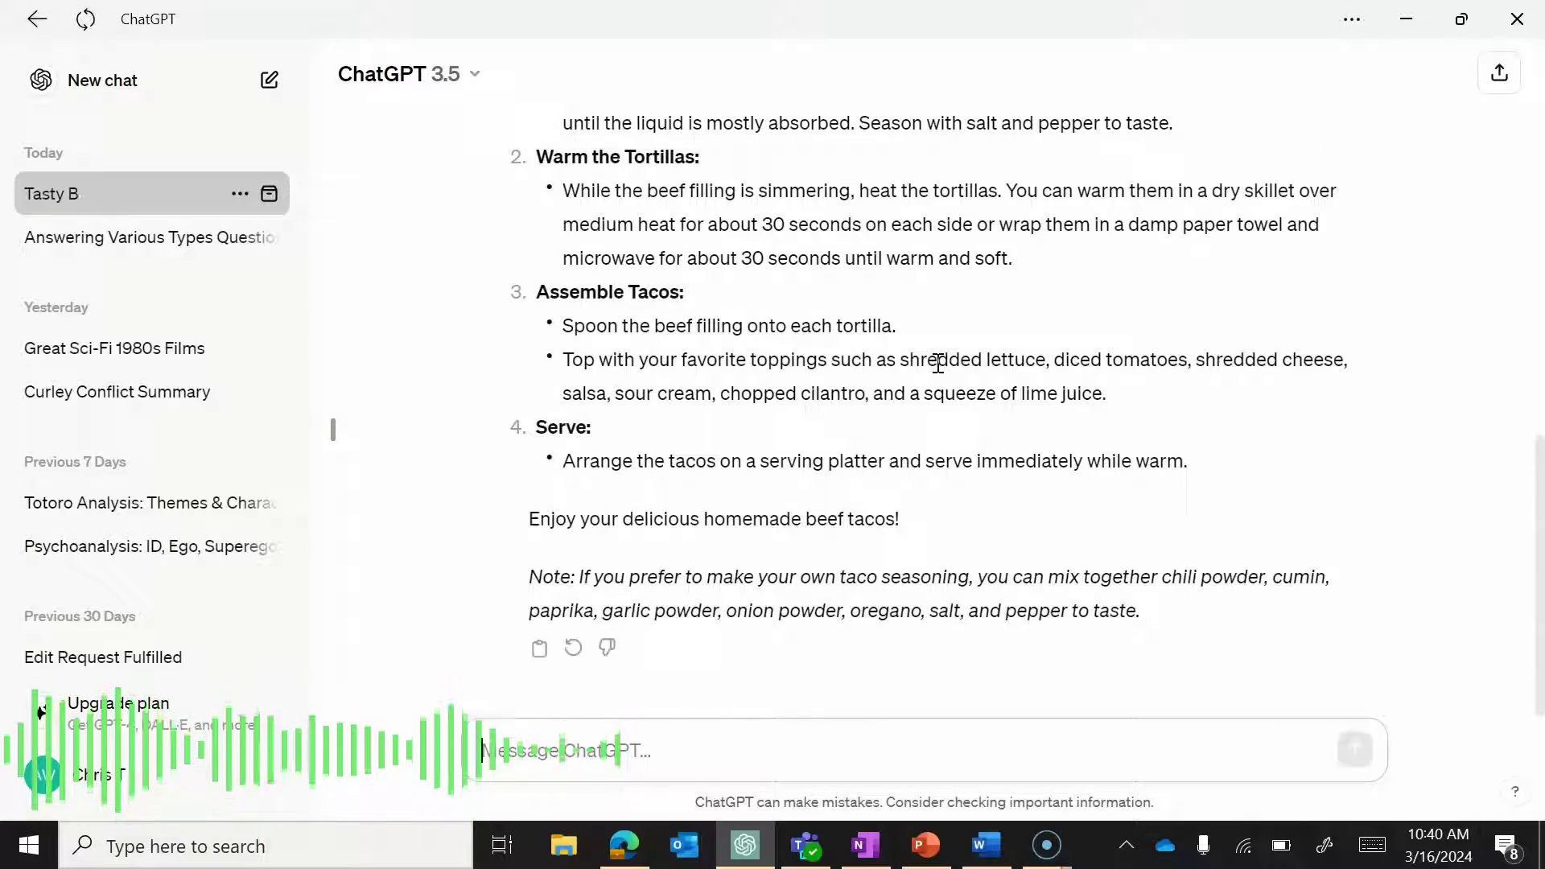
{"action": "scroll", "coordinate": [1098, 181], "scroll_direction": "up", "scroll_amount": 5}
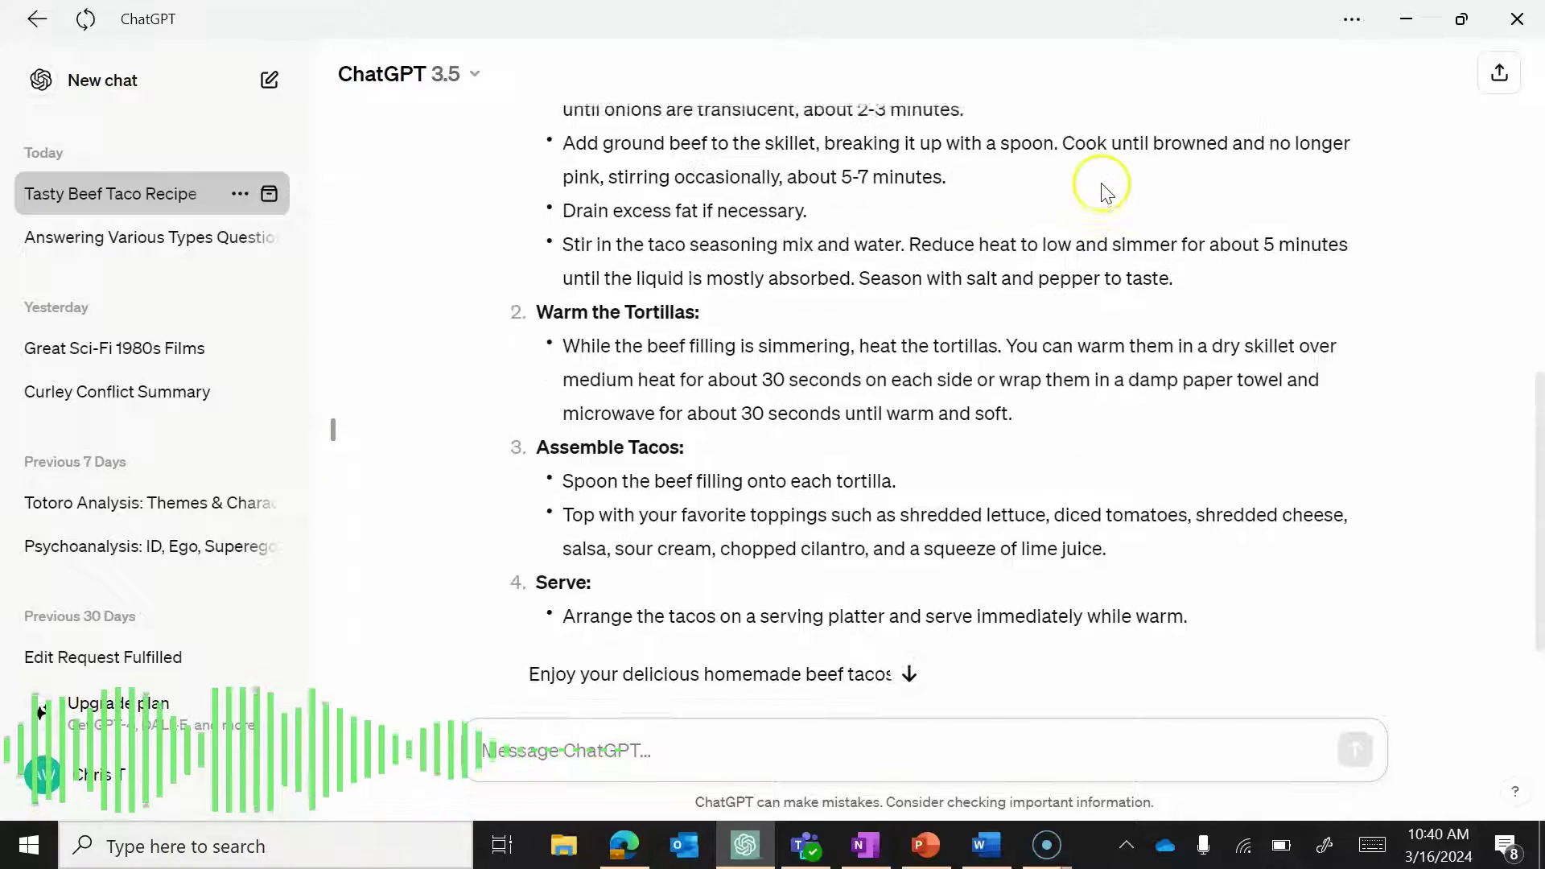
{"action": "scroll", "coordinate": [1103, 193], "scroll_direction": "up", "scroll_amount": 6}
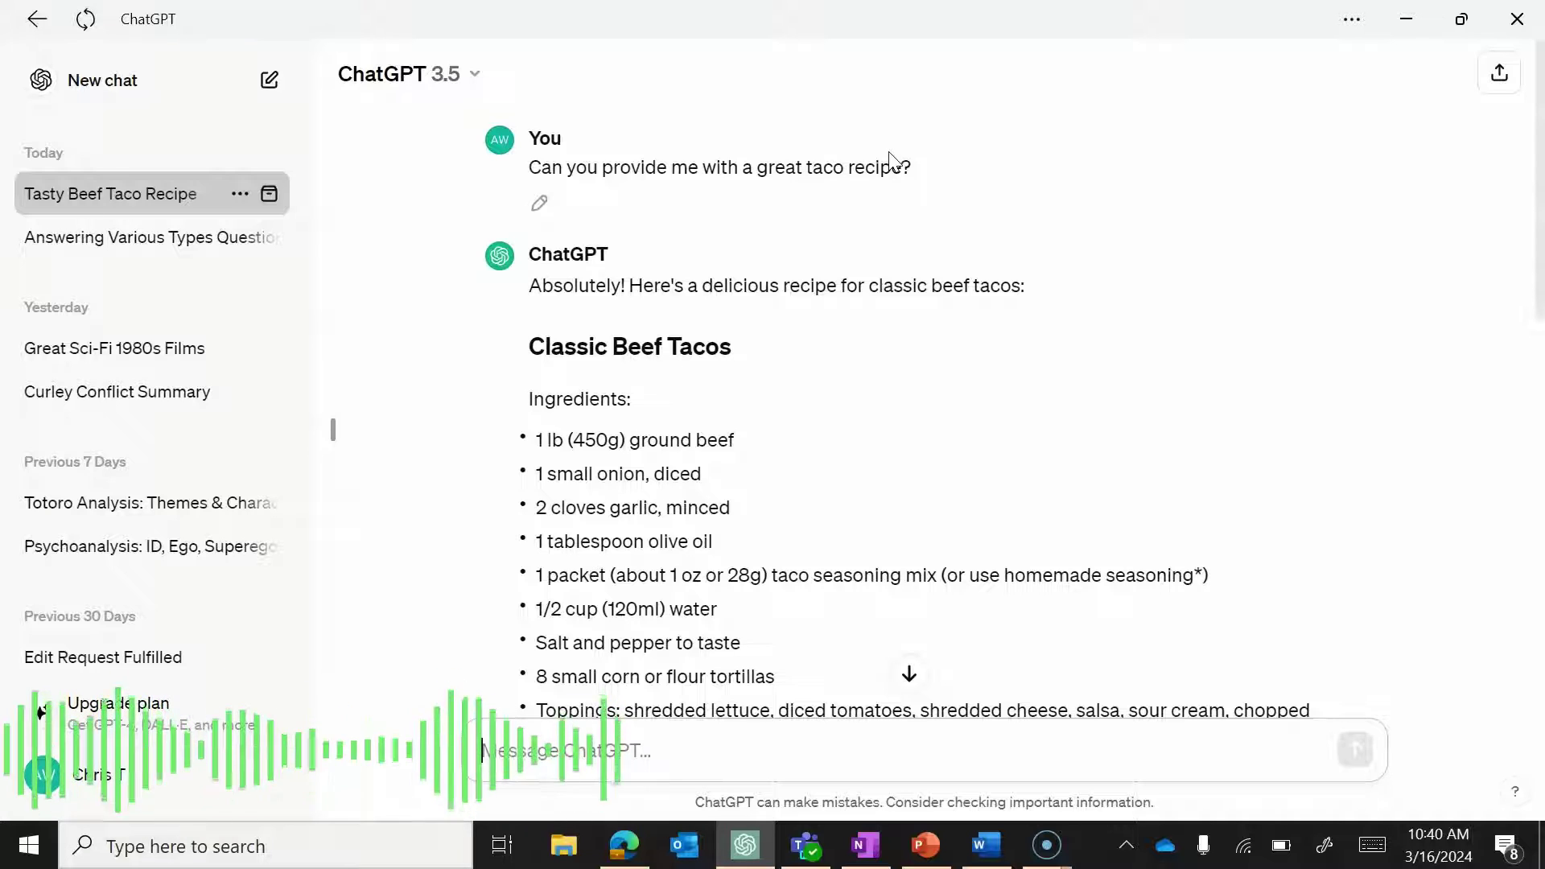
Switch to the Word document, maximize and enlarge it, and read the research paper's project description and five steps.
{"action": "left_click", "coordinate": [1408, 19]}
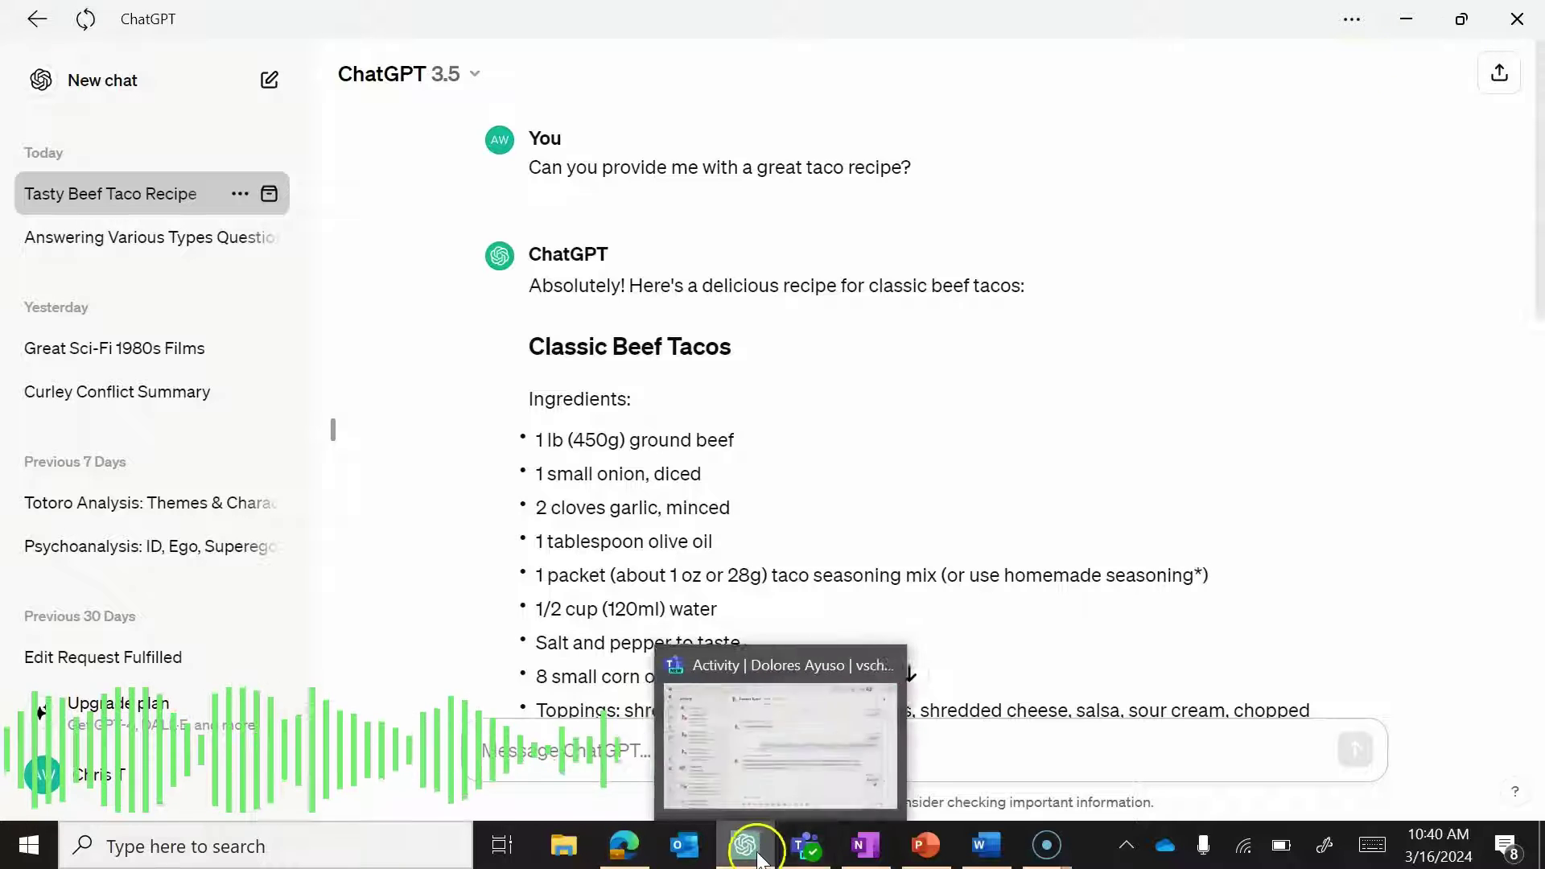
{"action": "left_click", "coordinate": [1000, 858]}
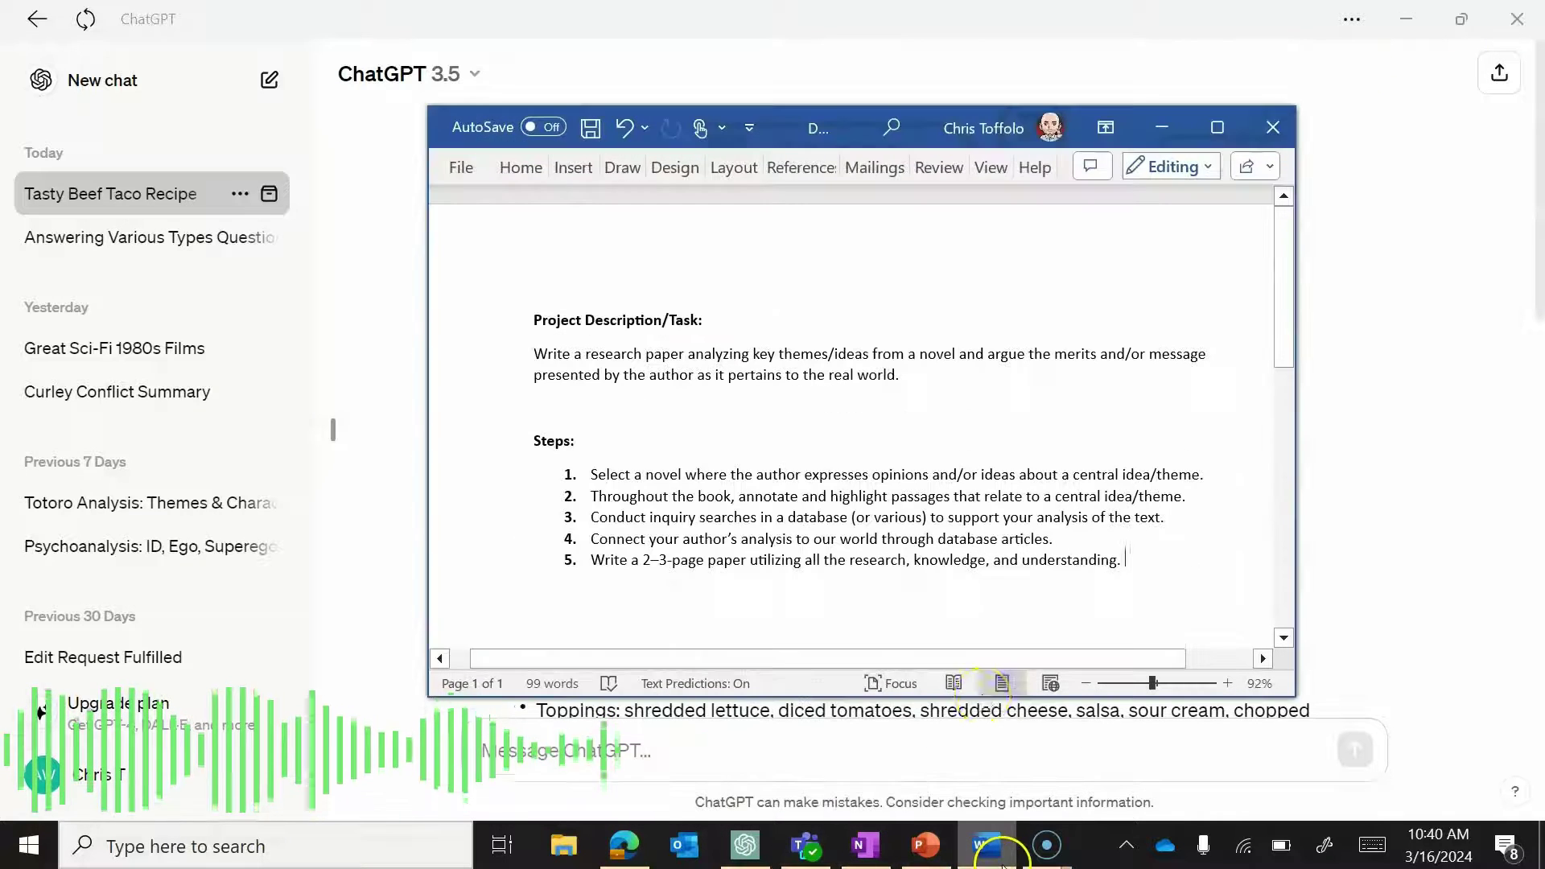
{"action": "left_click", "coordinate": [1215, 129]}
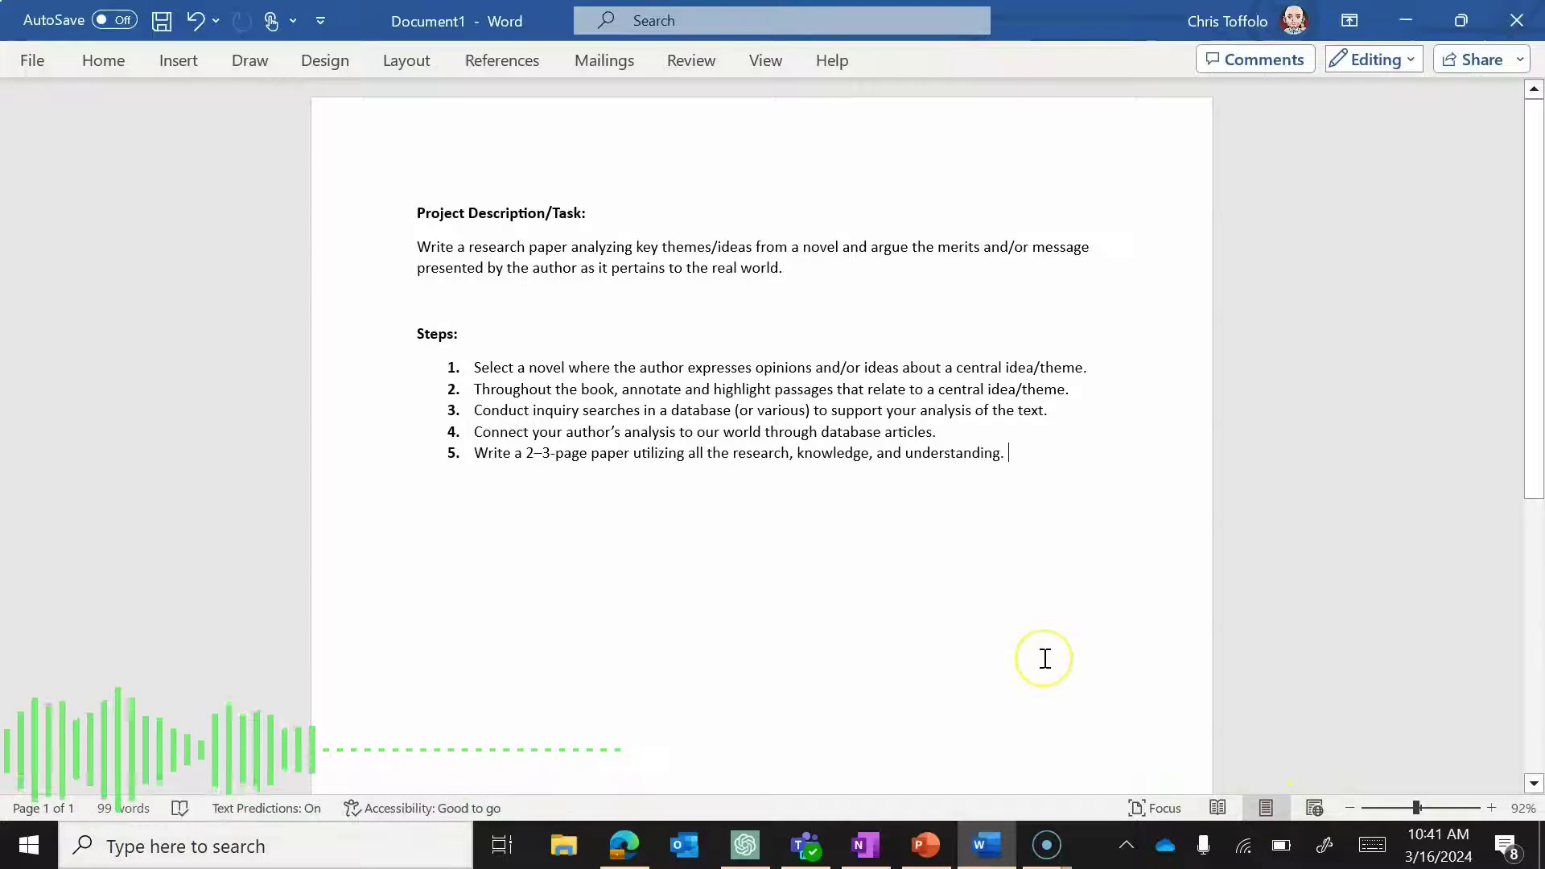
{"action": "scroll", "coordinate": [1045, 658], "scroll_direction": "up", "scroll_amount": 5, "text": "ctrl"}
{"action": "scroll", "coordinate": [1045, 658], "scroll_direction": "up", "scroll_amount": 3}
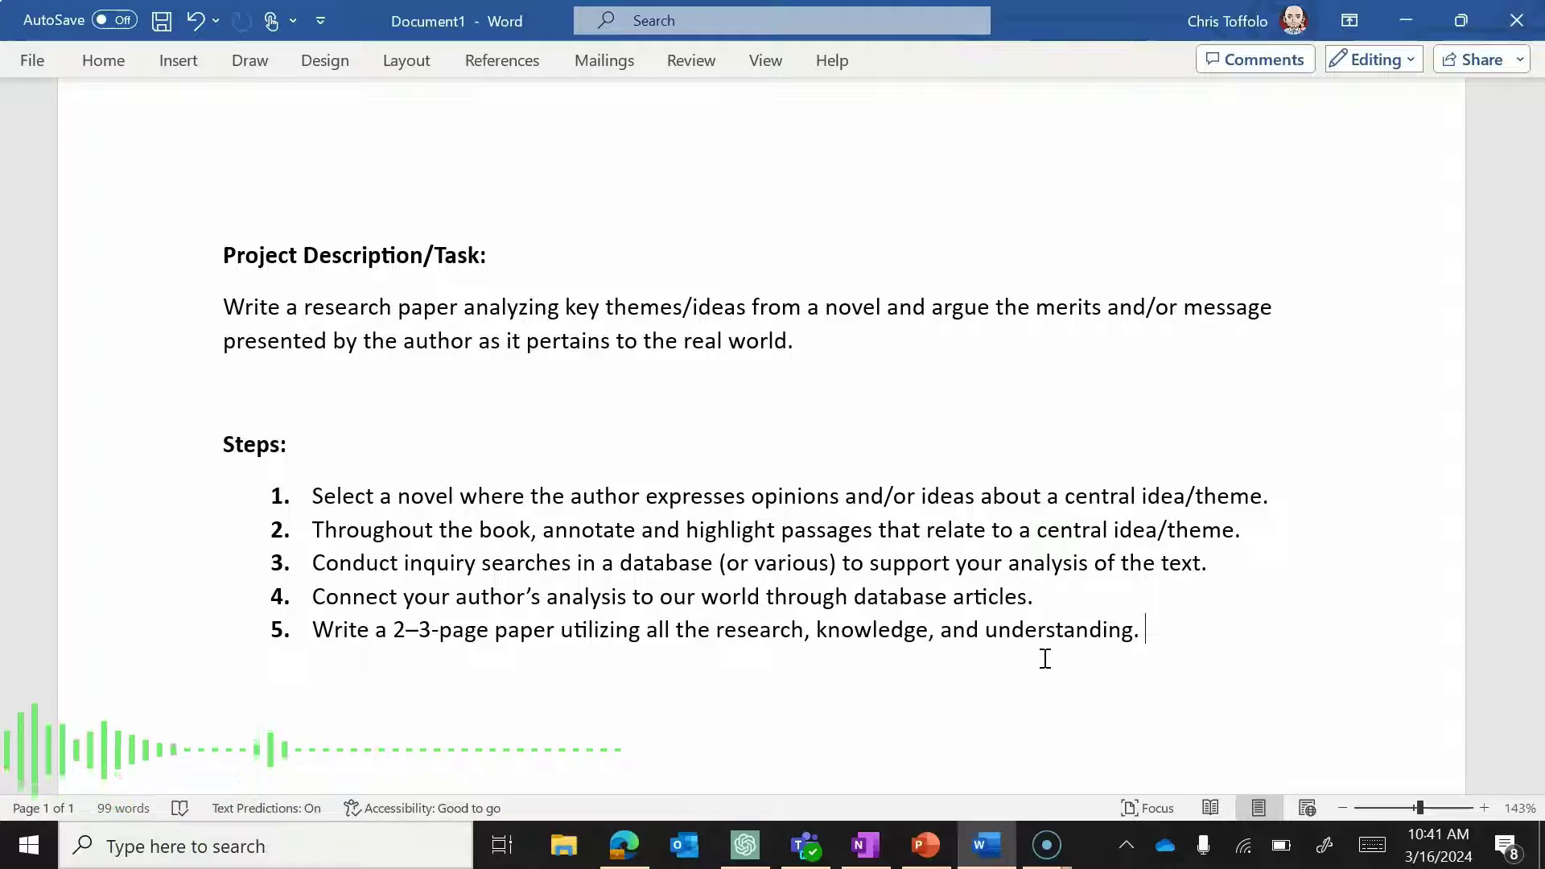
{"action": "scroll", "coordinate": [1109, 541], "scroll_direction": "down", "scroll_amount": 3}
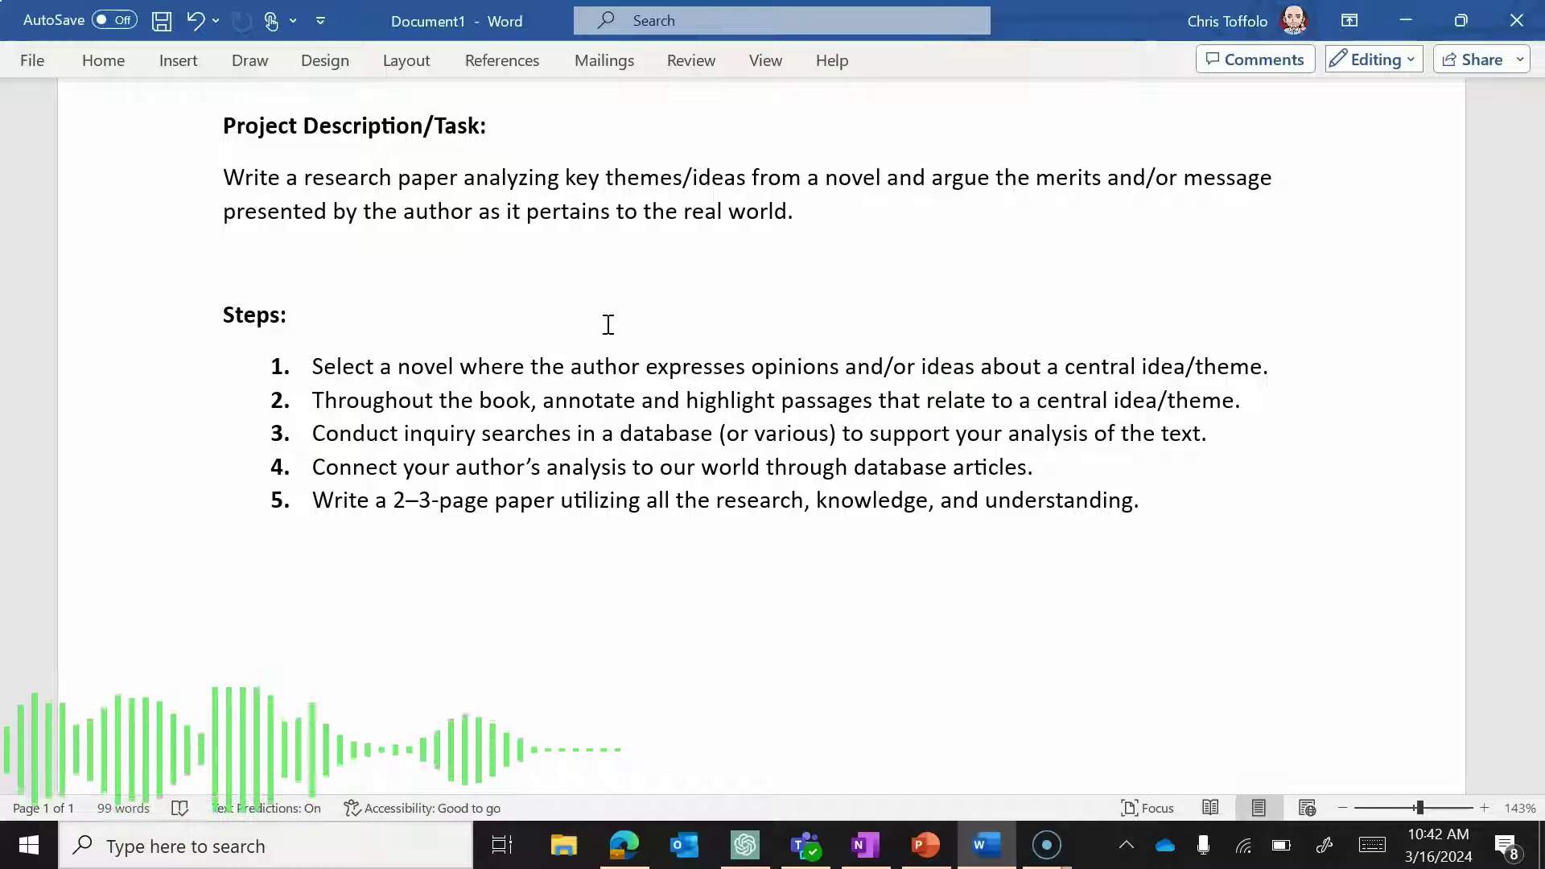
{"action": "scroll", "coordinate": [609, 324], "scroll_direction": "up", "scroll_amount": 1}
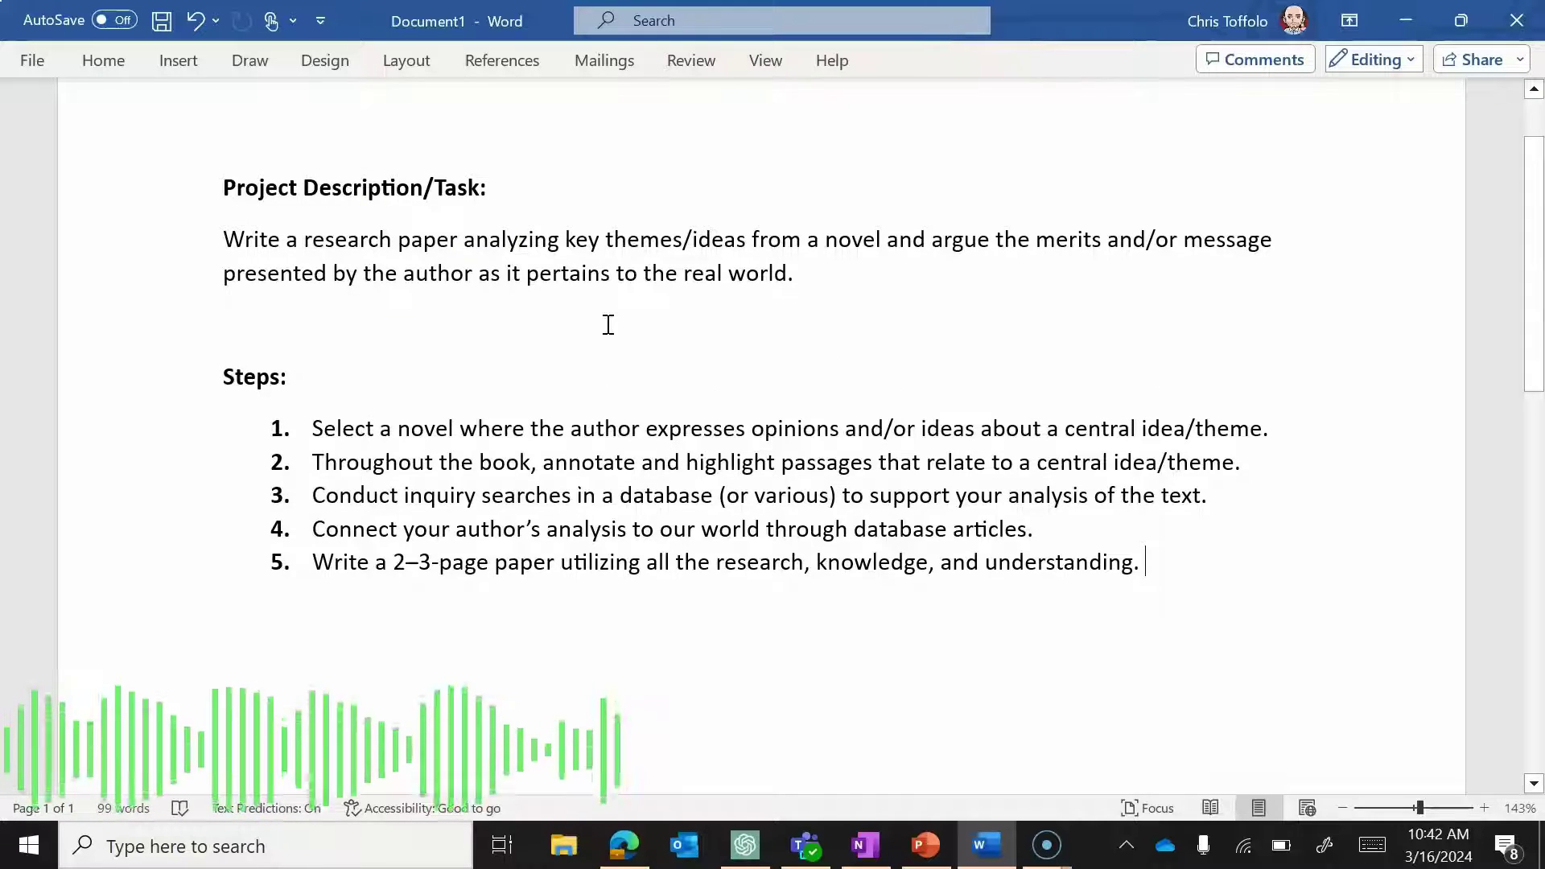
{"action": "scroll", "coordinate": [609, 325], "scroll_direction": "up", "scroll_amount": 3}
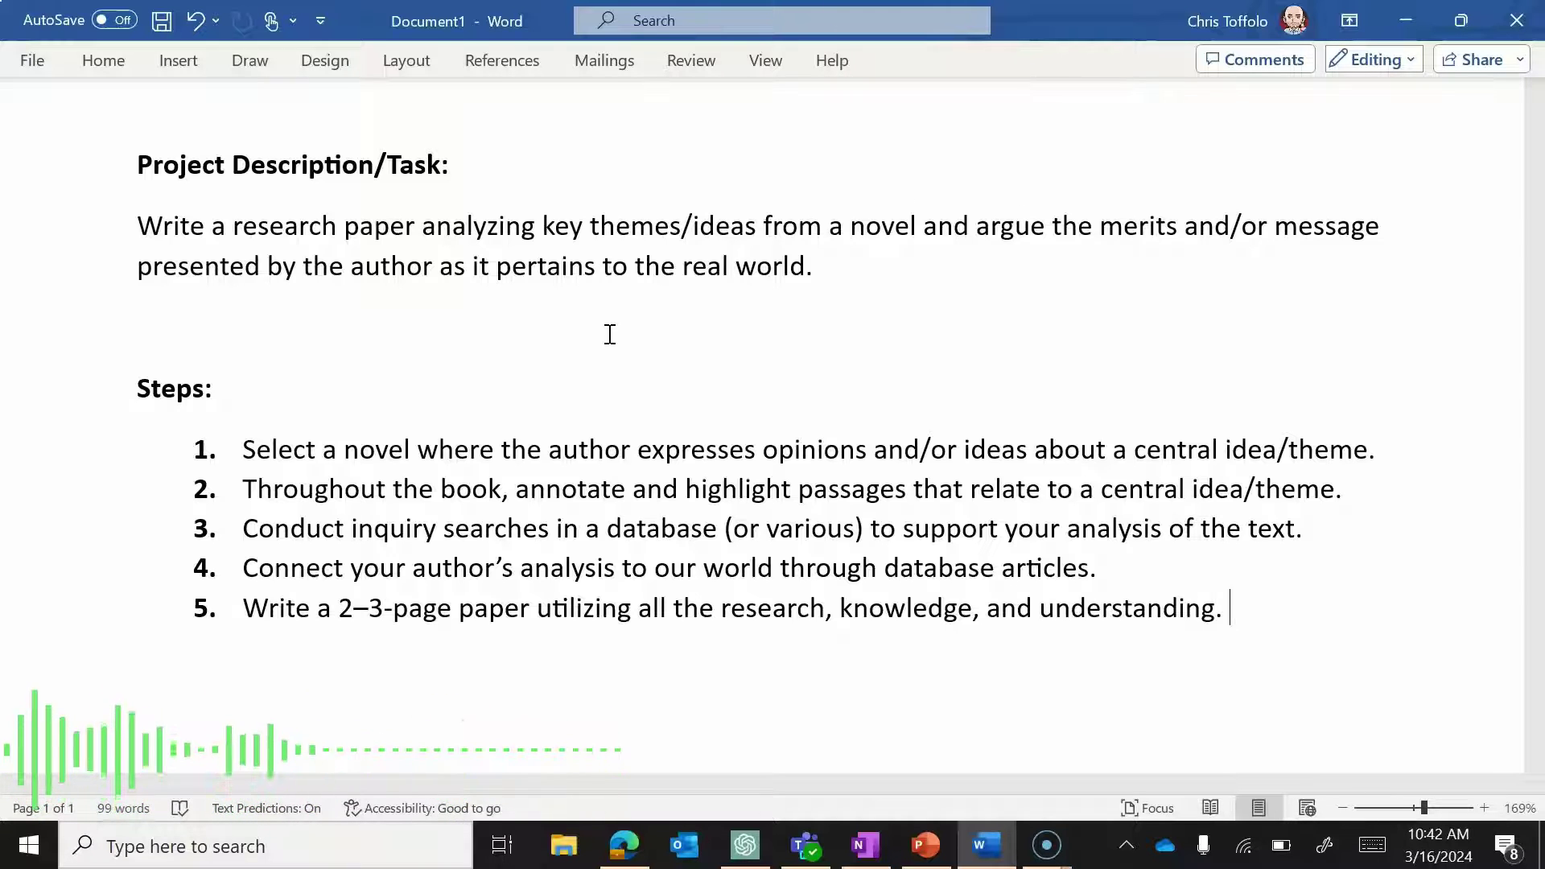
Leave the Word document, return to ChatGPT and start a new chat.
{"action": "left_click", "coordinate": [1405, 19]}
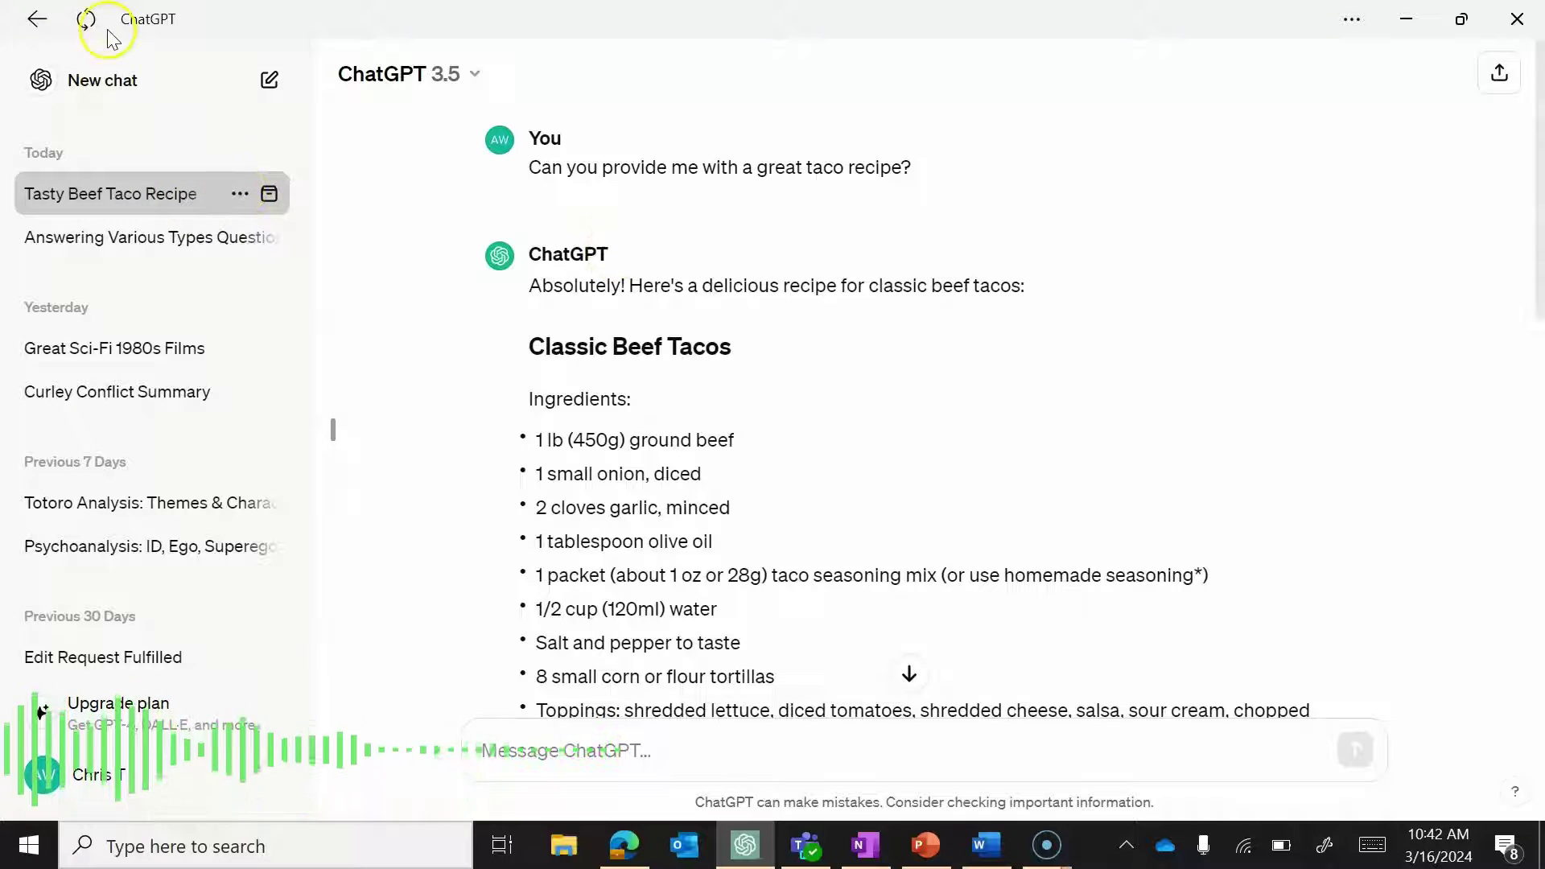
{"action": "left_click", "coordinate": [107, 89]}
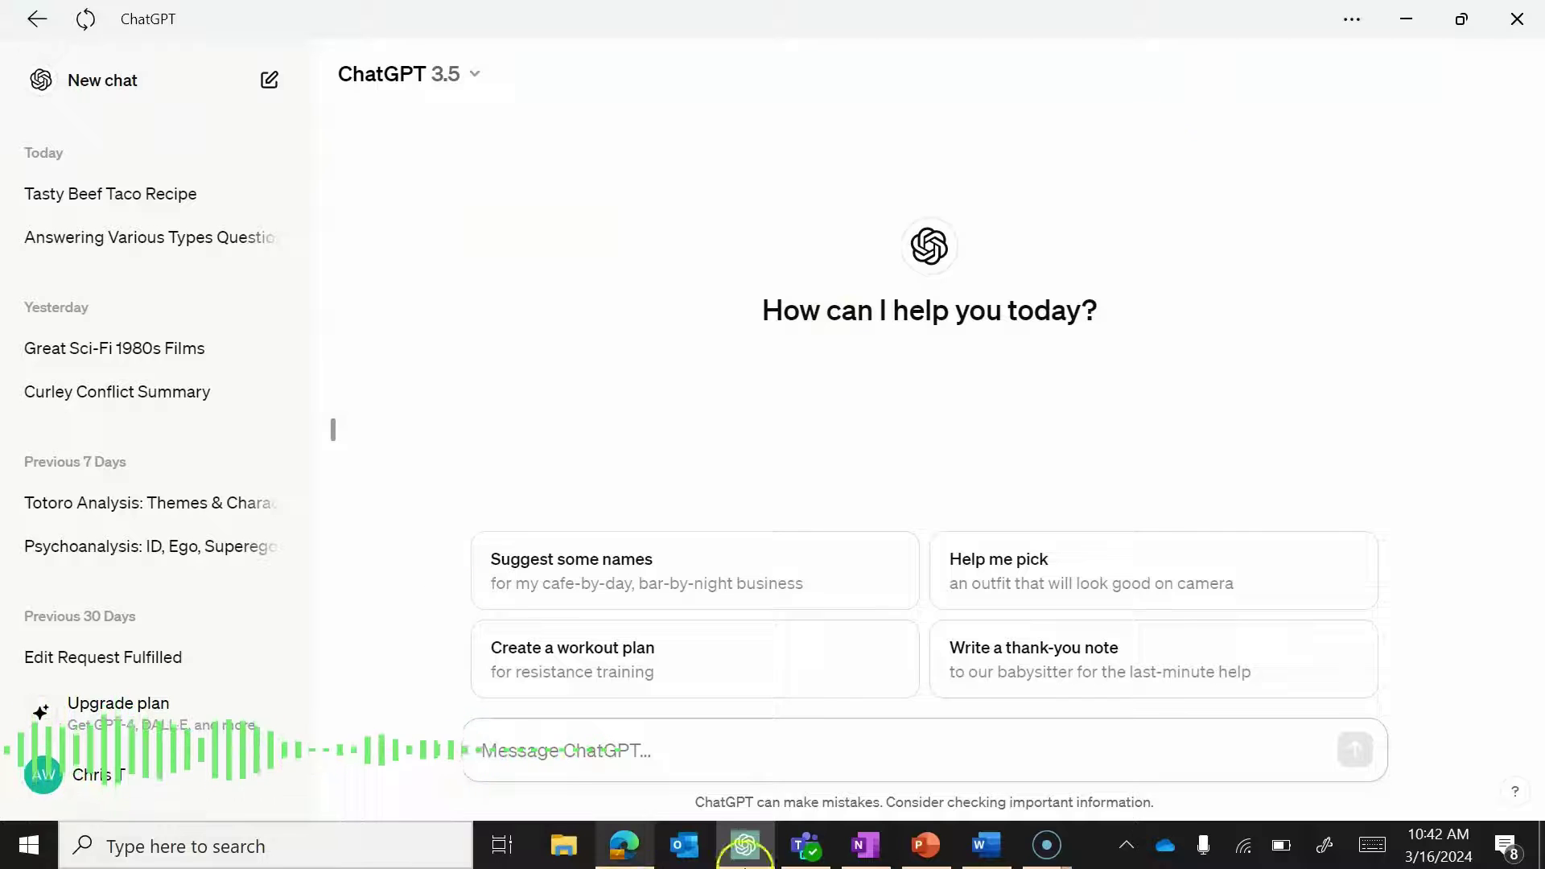
Switch to the PowerPoint slide show and advance to the "Ask Chat GPT Questions" slide with the basic question words.
{"action": "mouse_move", "coordinate": [801, 846]}
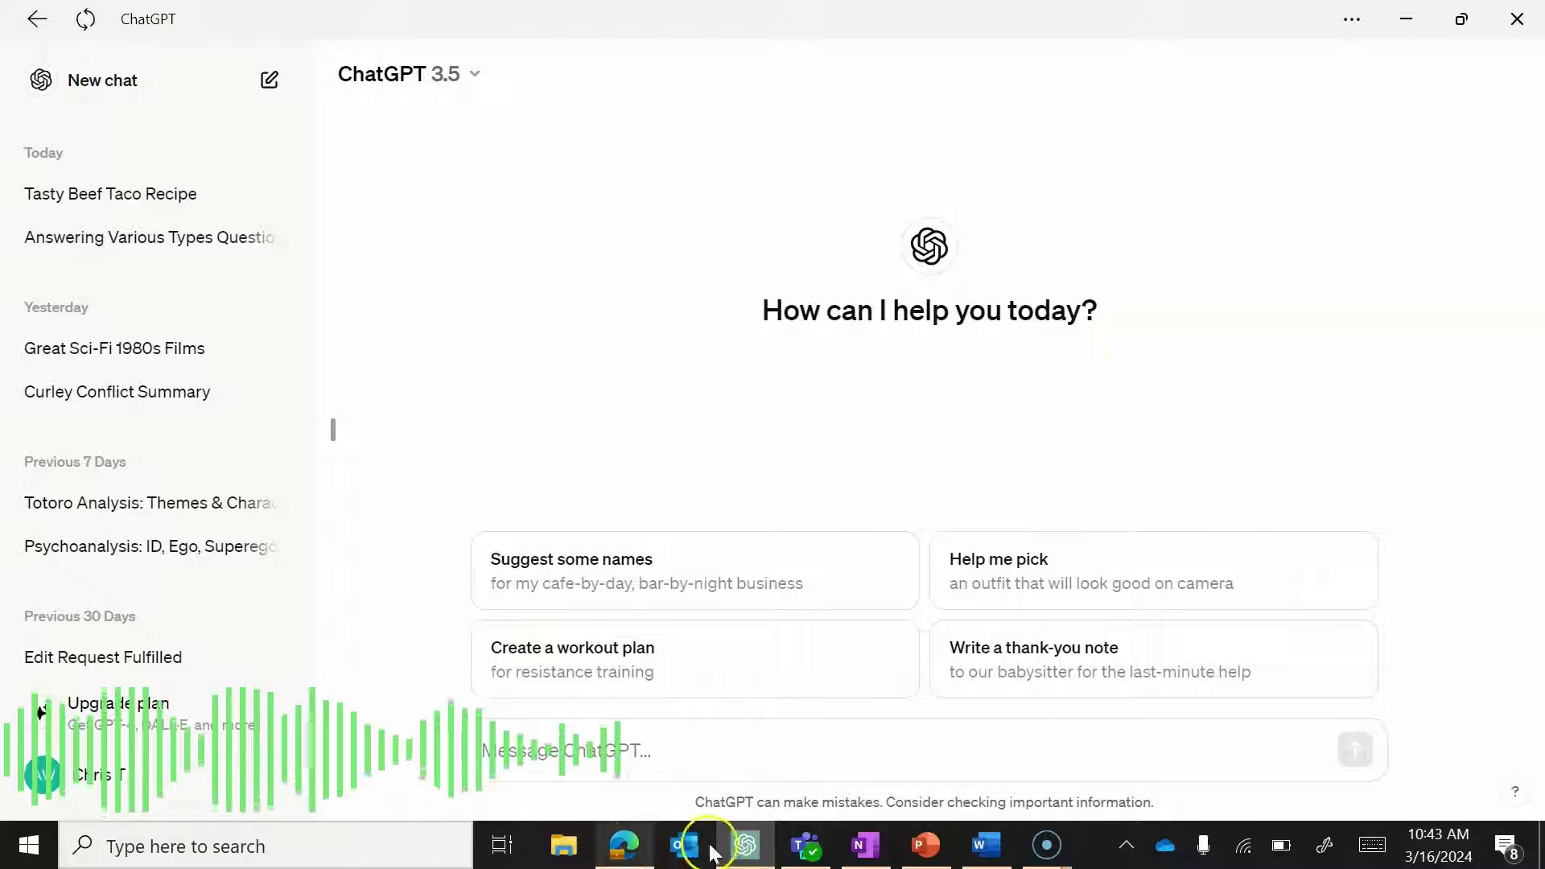
{"action": "left_click", "coordinate": [925, 845]}
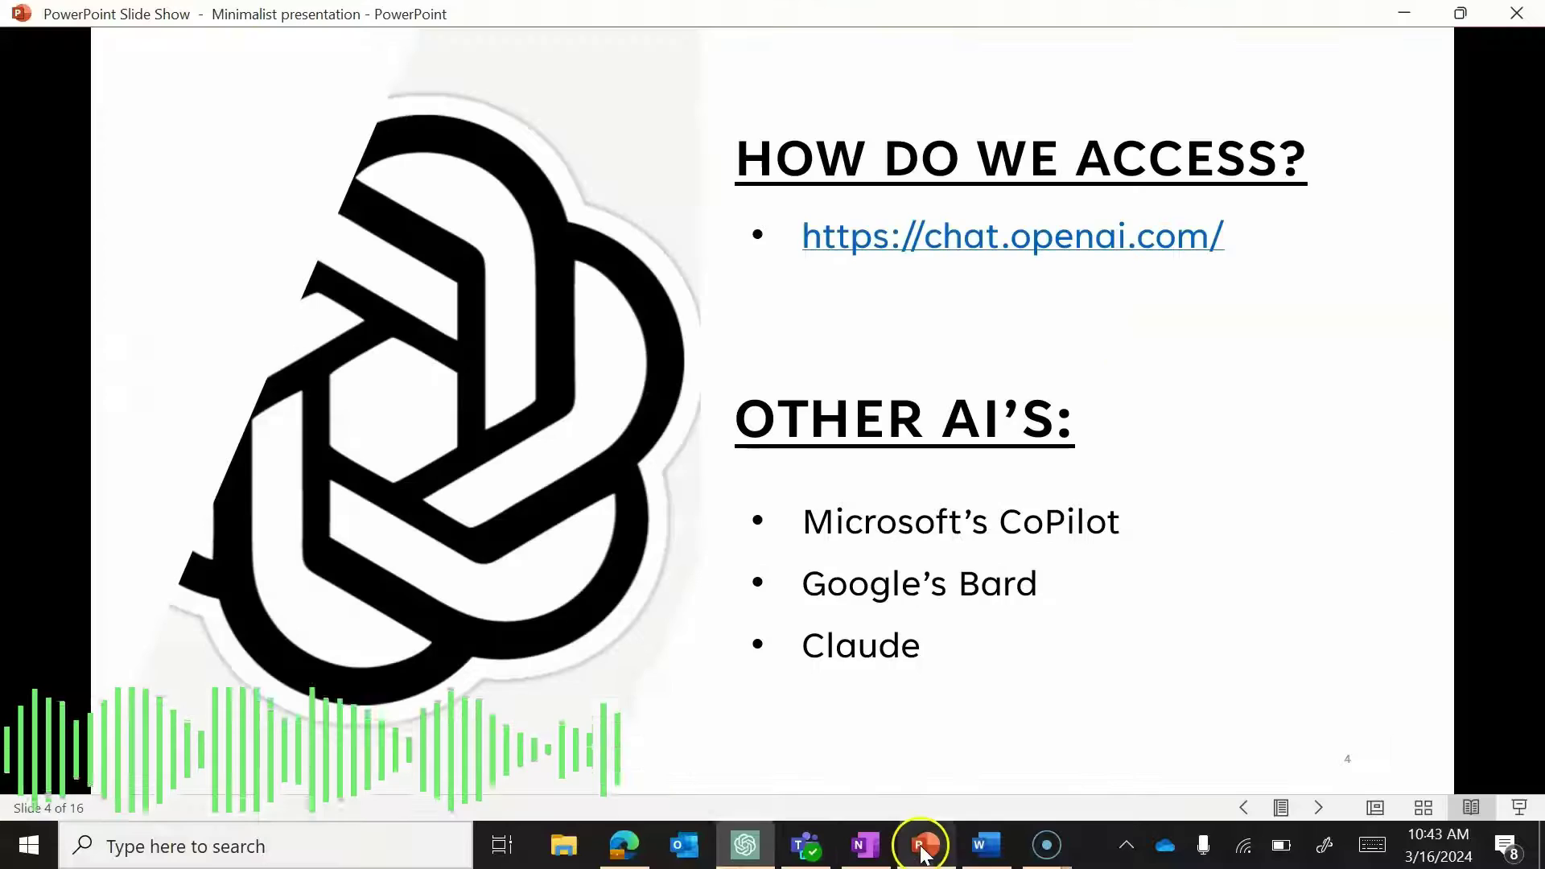
{"action": "left_click", "coordinate": [1028, 547]}
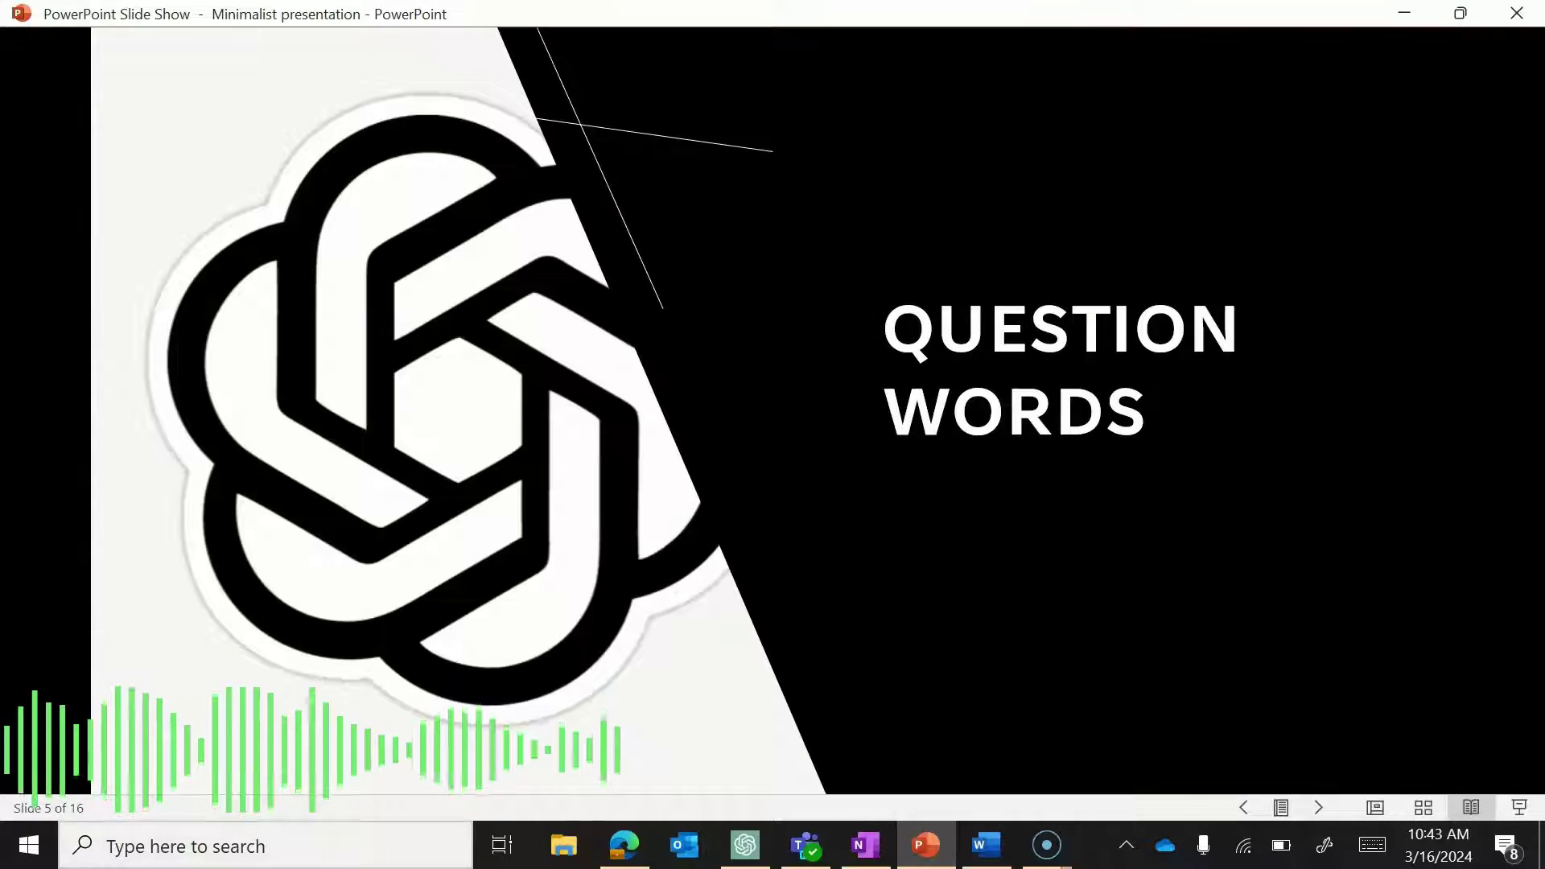
{"action": "key", "text": "Right"}
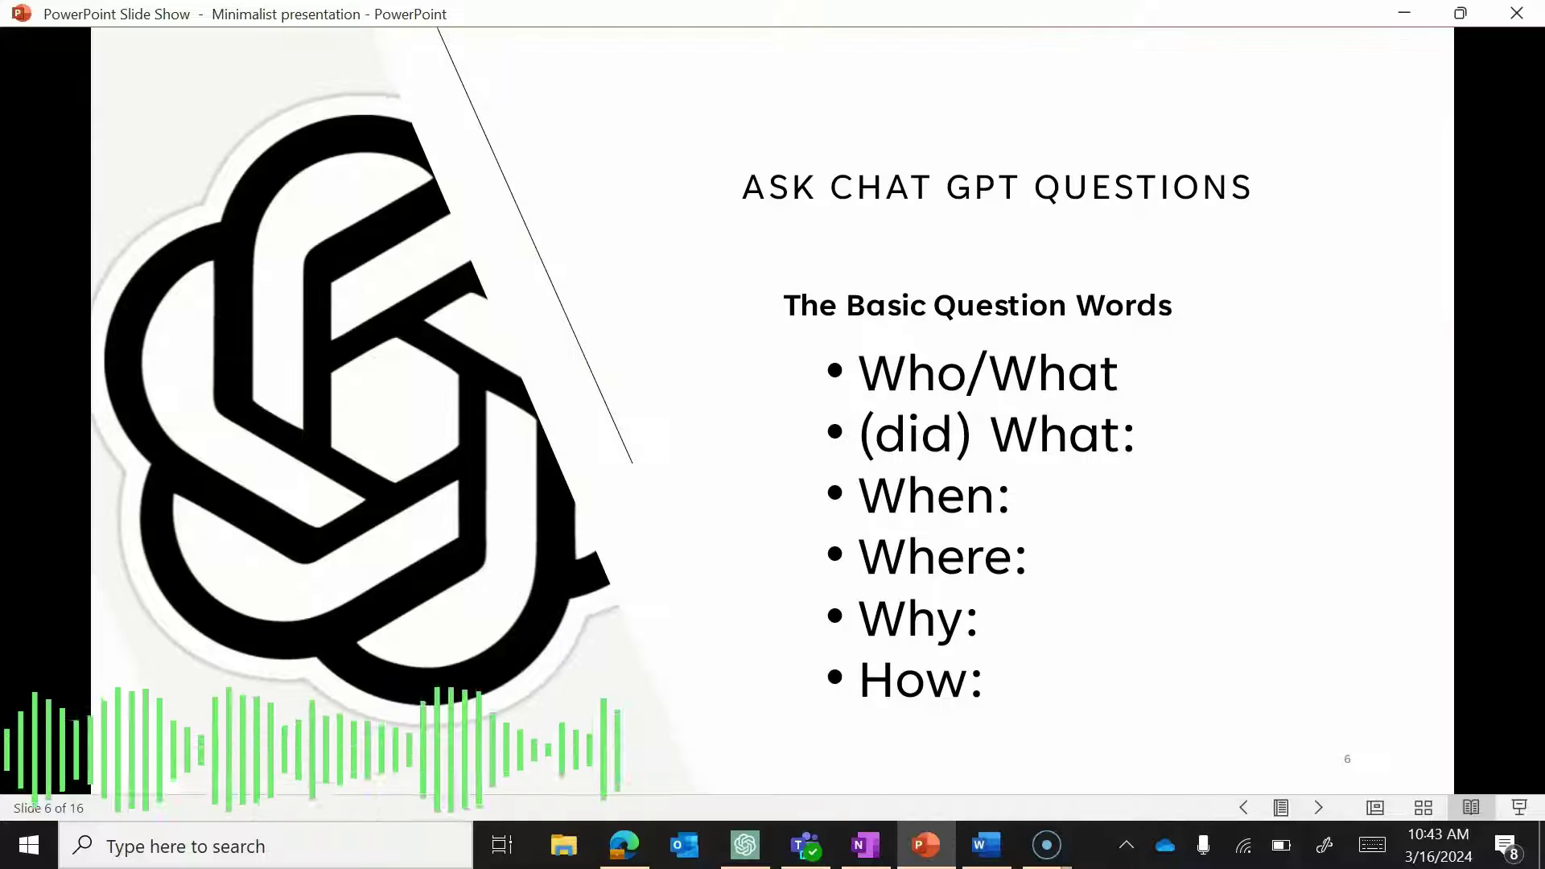
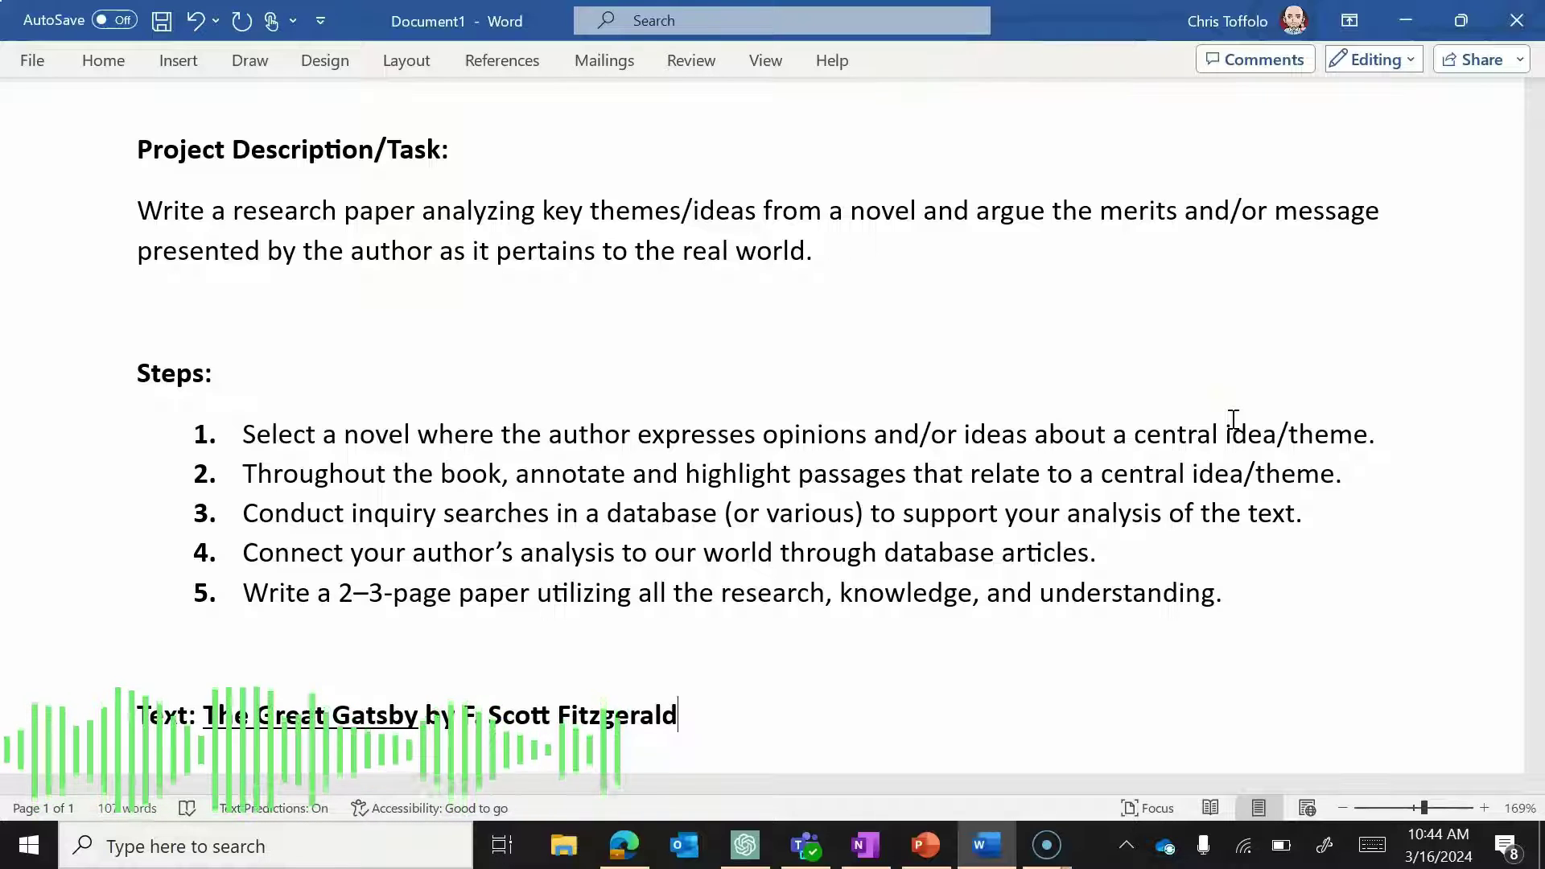
Switch from the Word document to ChatGPT and ask "Who is the main character in The Great Gatsby?".
{"action": "left_click", "coordinate": [1406, 20]}
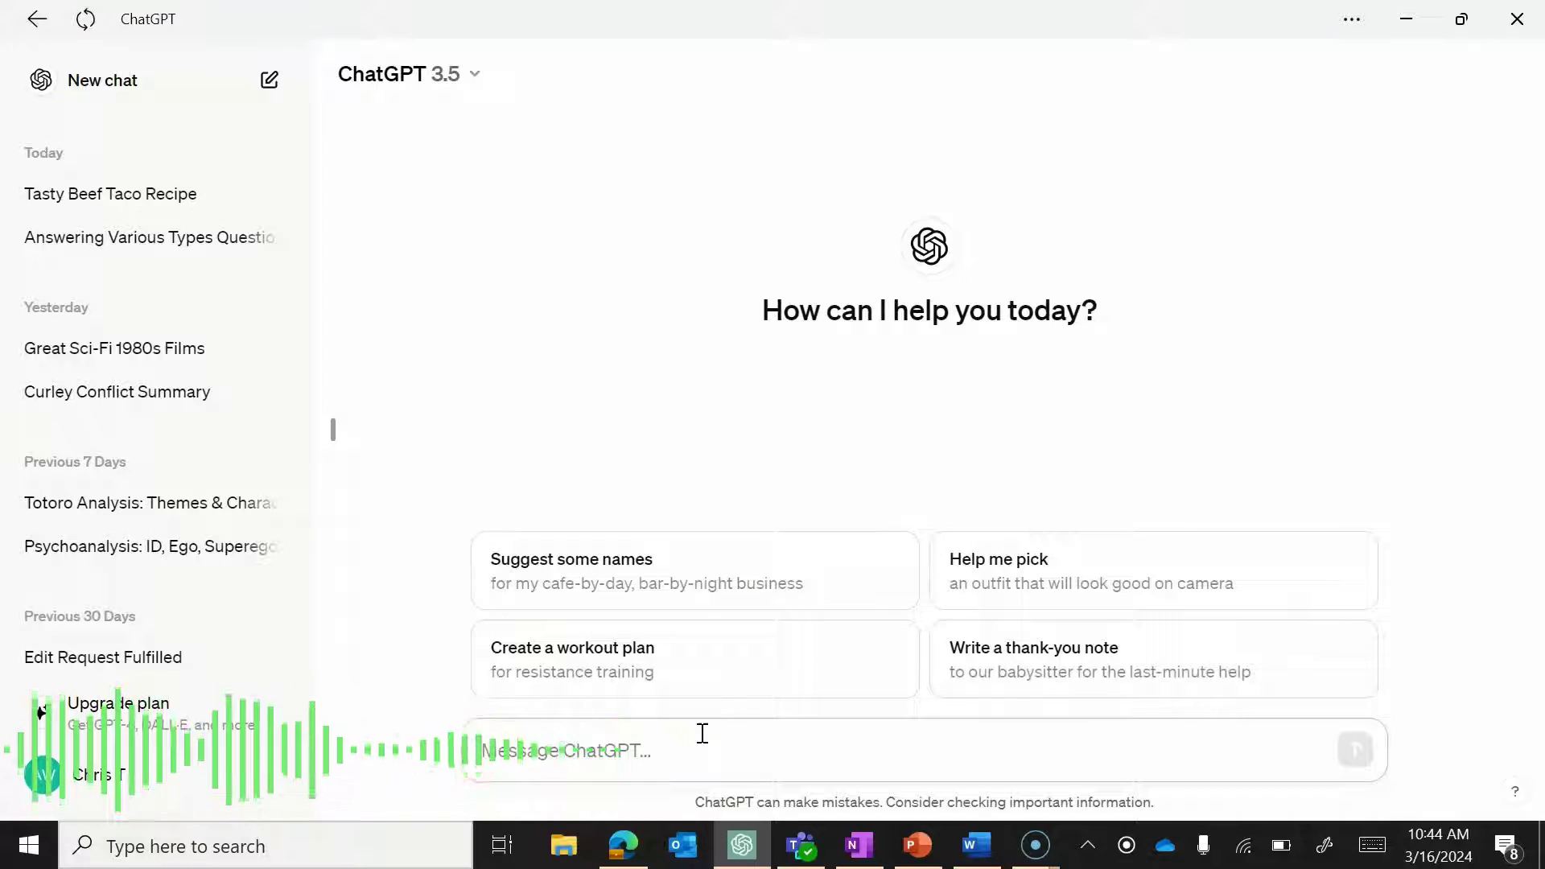
{"action": "left_click", "coordinate": [1037, 859]}
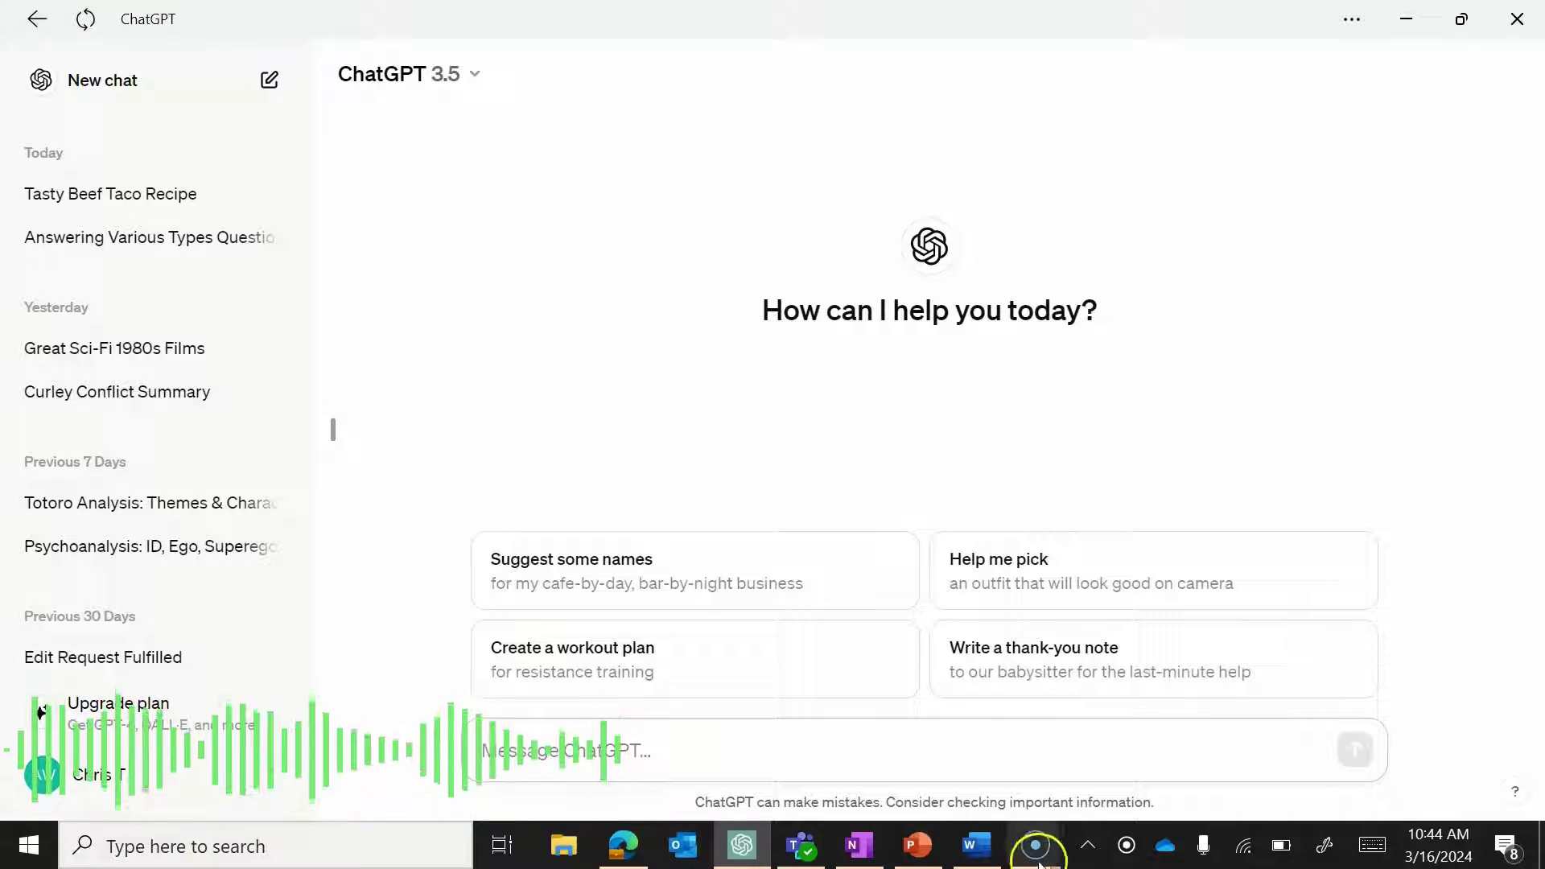
{"action": "left_click", "coordinate": [917, 857]}
{"action": "left_click", "coordinate": [914, 859]}
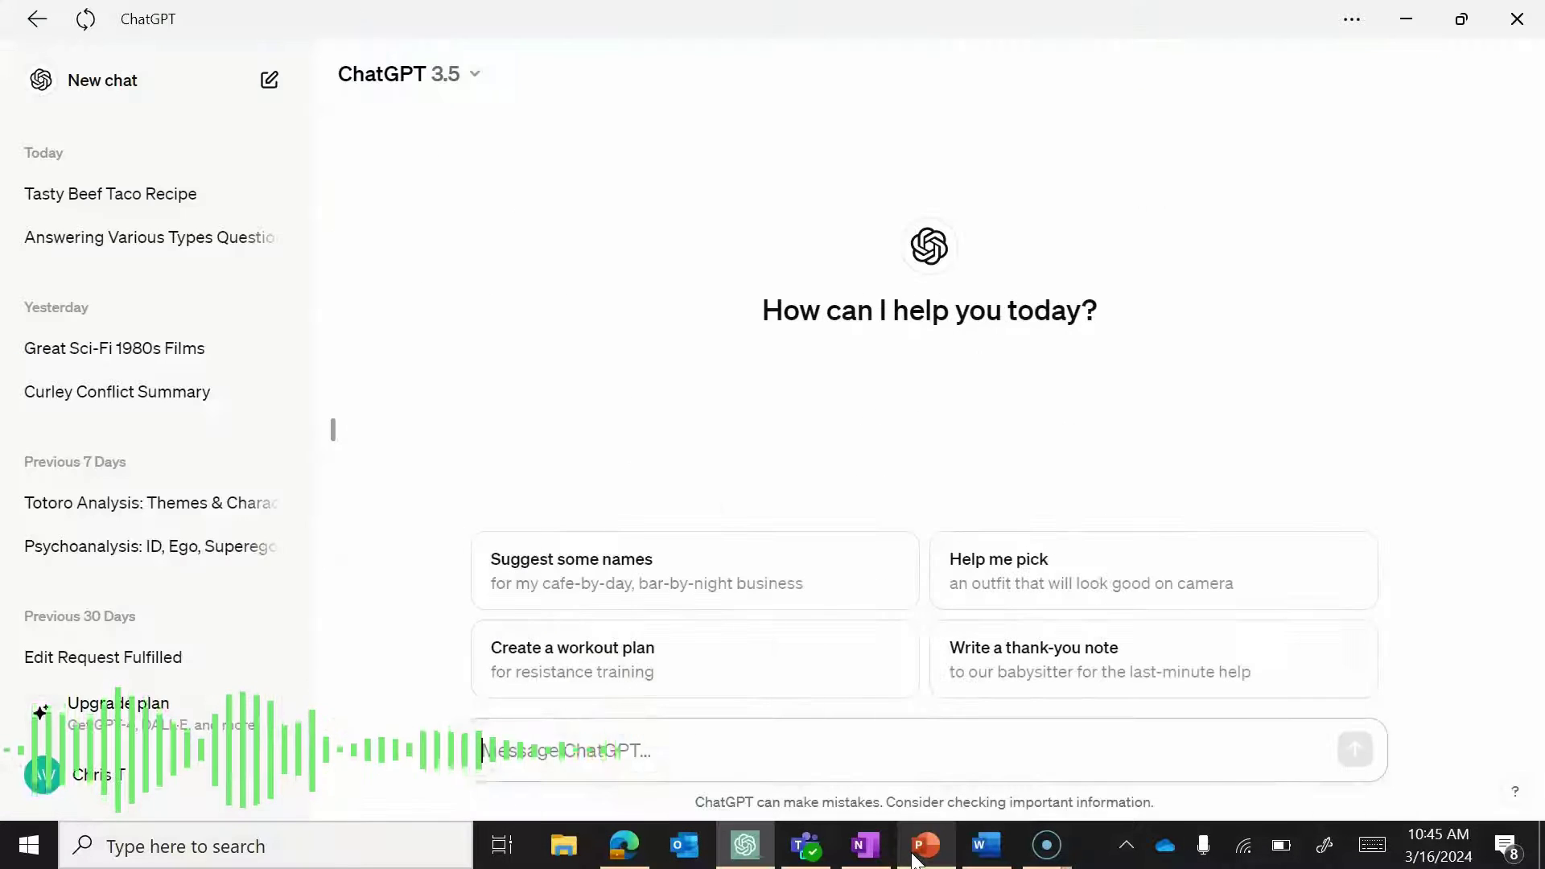
{"action": "left_click", "coordinate": [883, 771]}
{"action": "type", "text": "Who"}
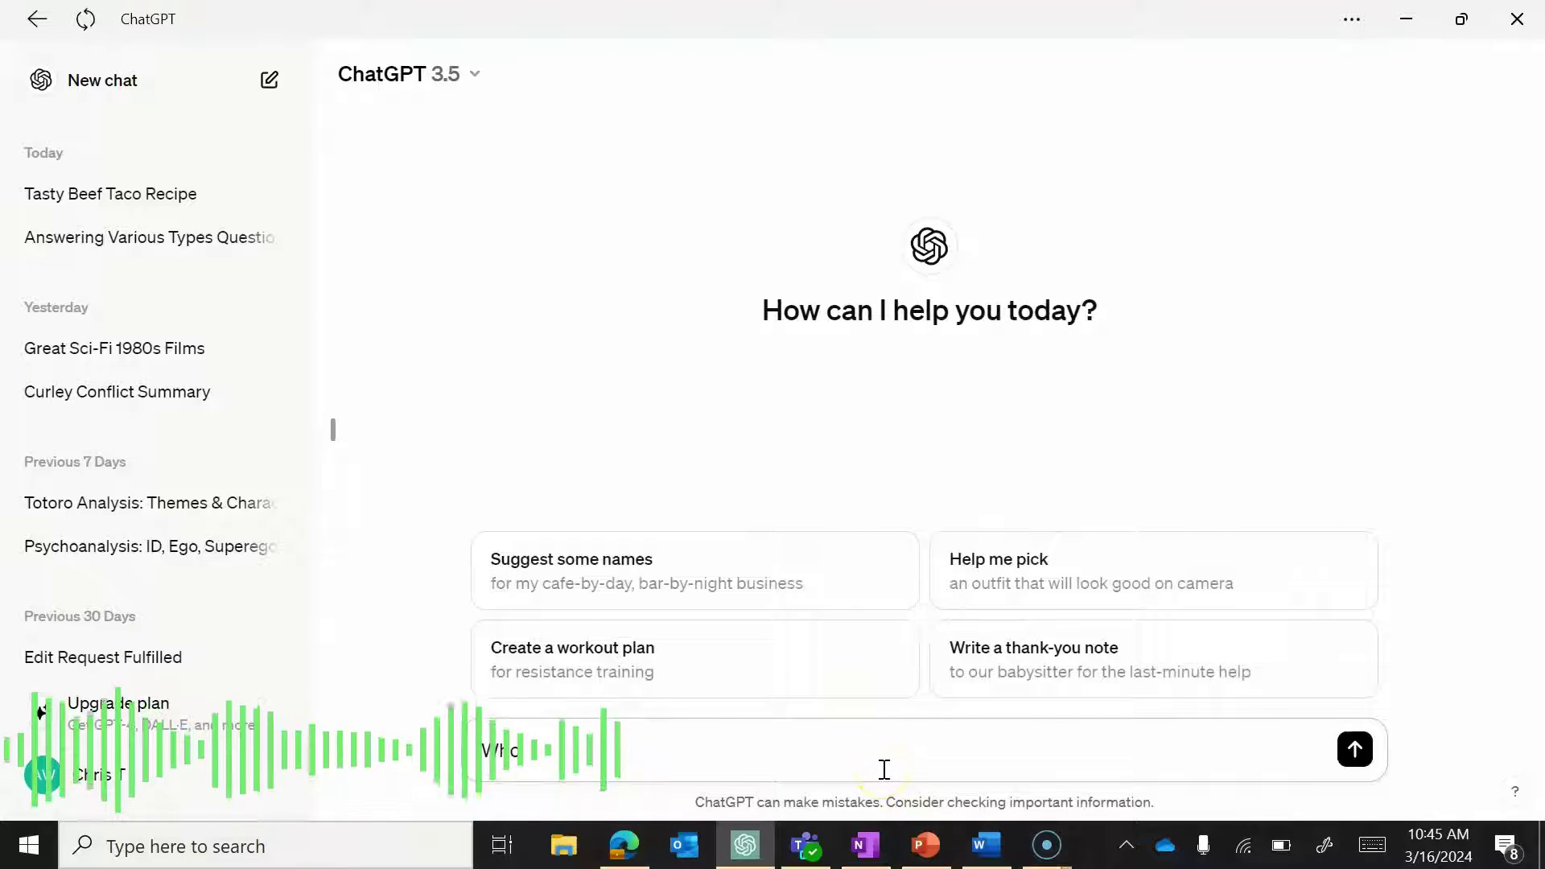
{"action": "type", "text": " is the main character in"}
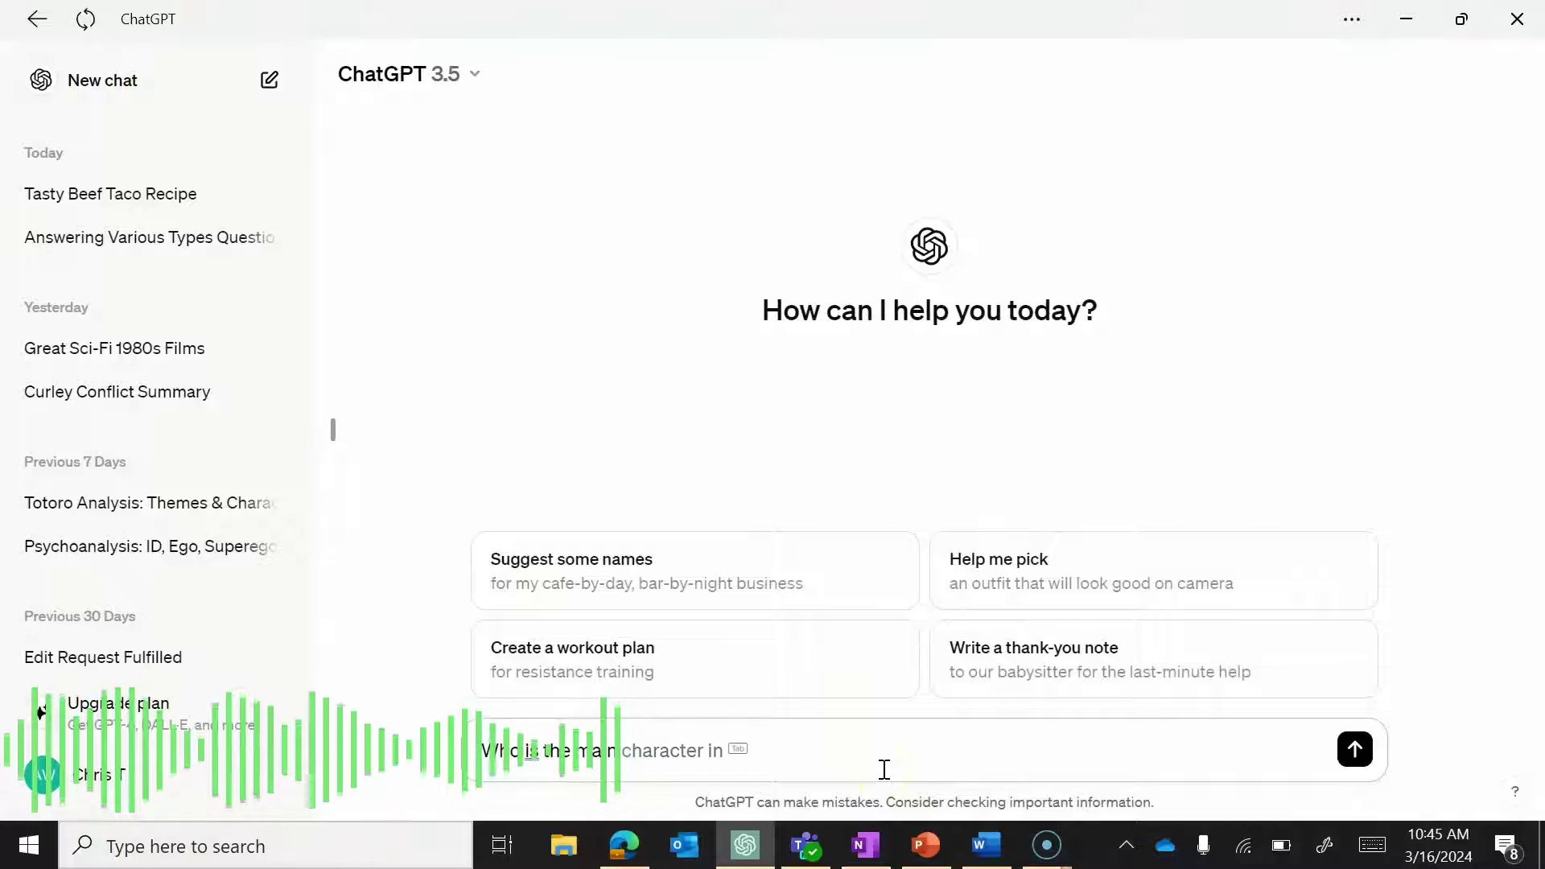
{"action": "type", "text": " T"}
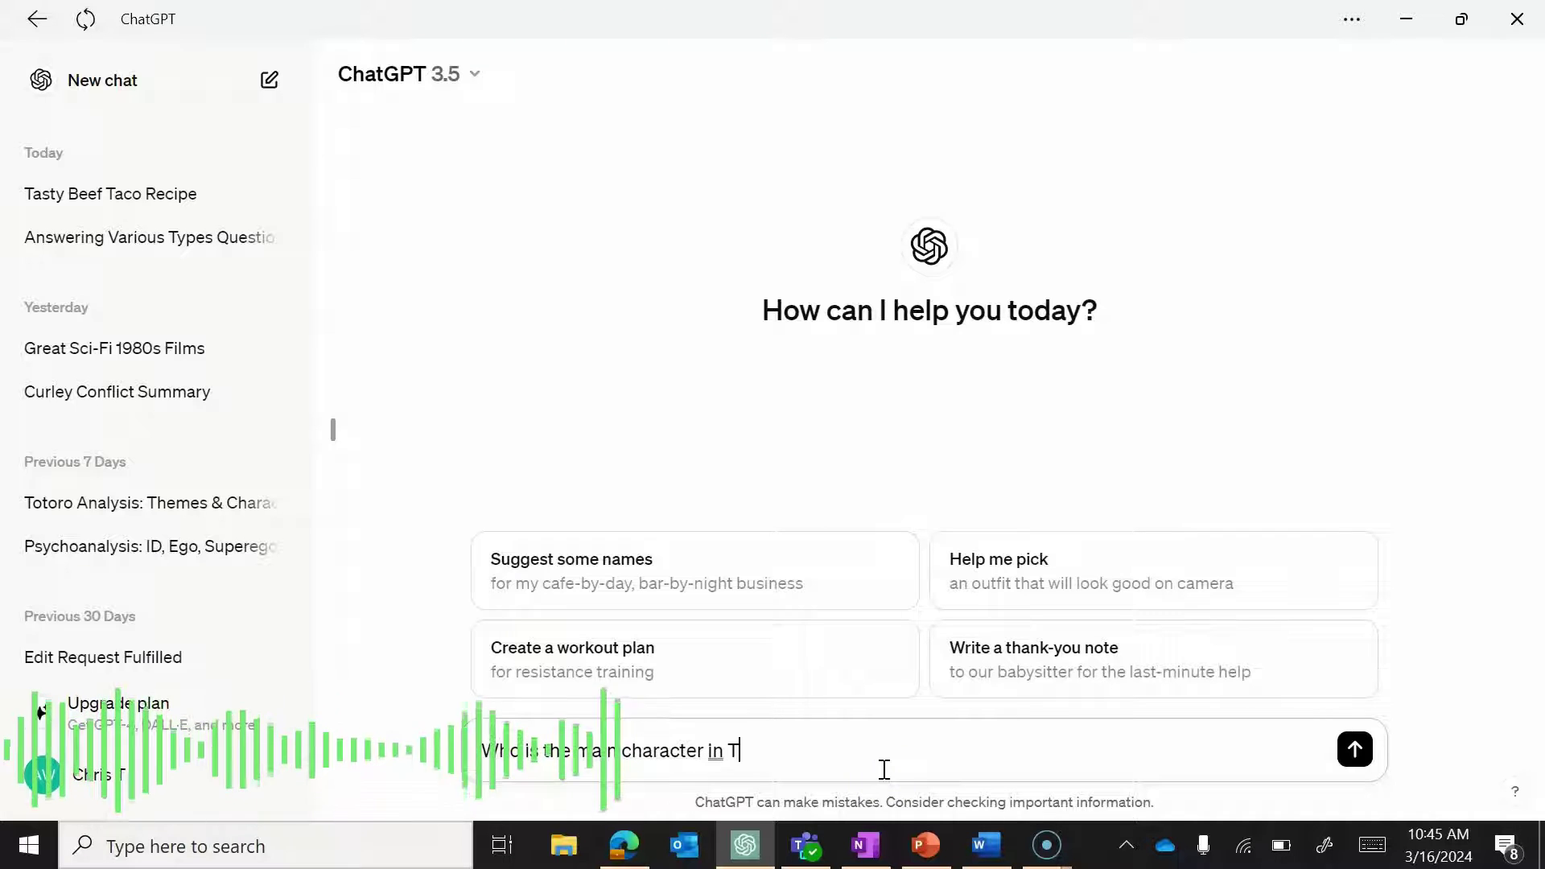
{"action": "type", "text": "he Great Gtas"}
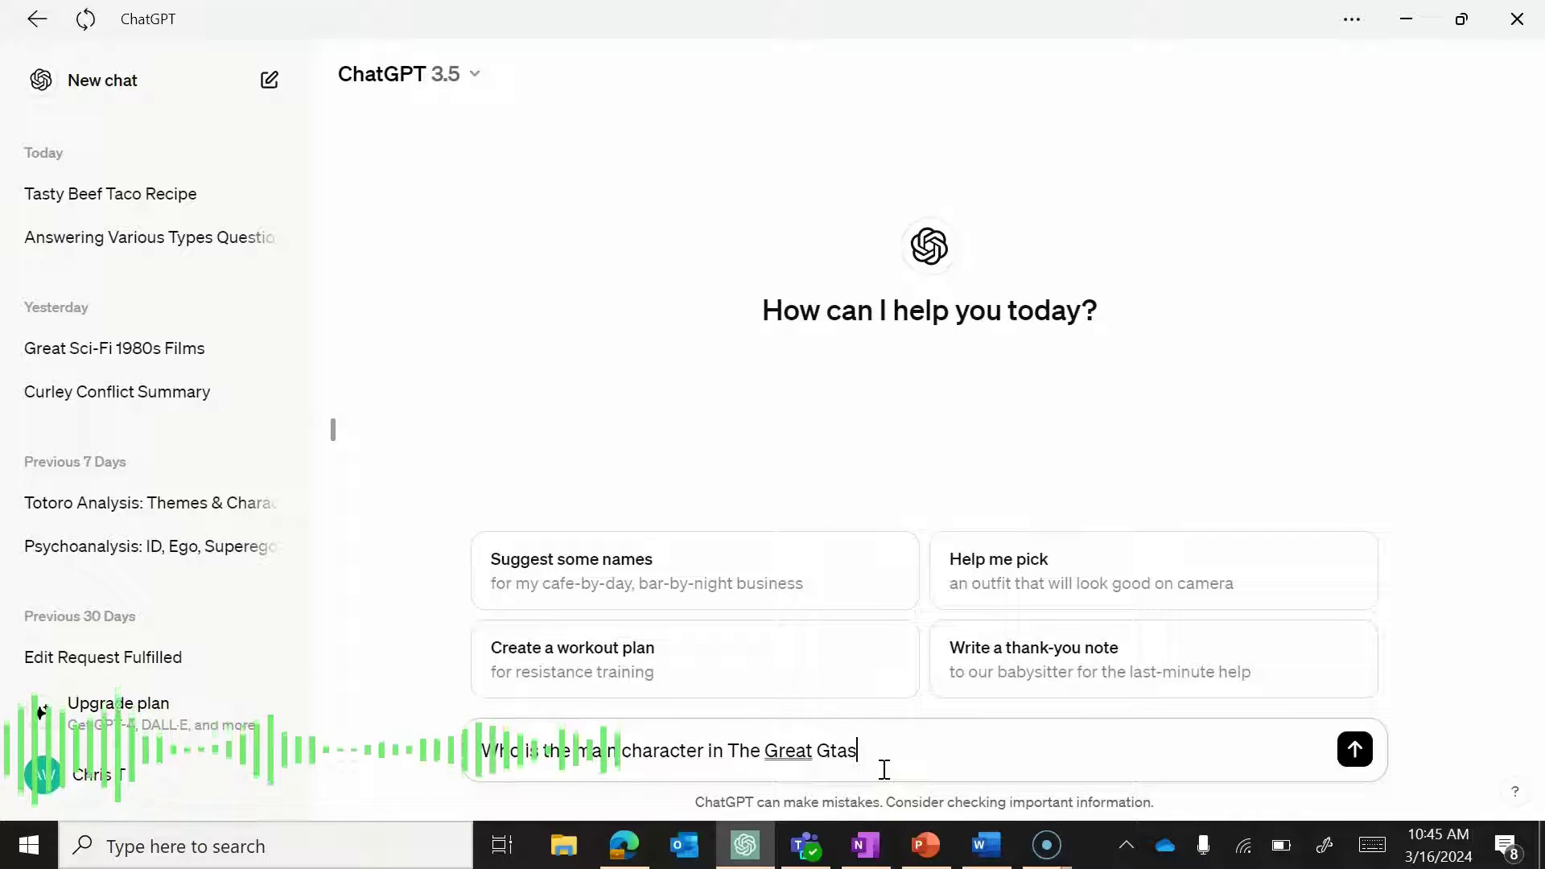
{"action": "key", "text": "BackSpace"}
{"action": "key", "text": "BackSpace"}
{"action": "key", "text": "BackSpace"}
{"action": "type", "text": "ab"}
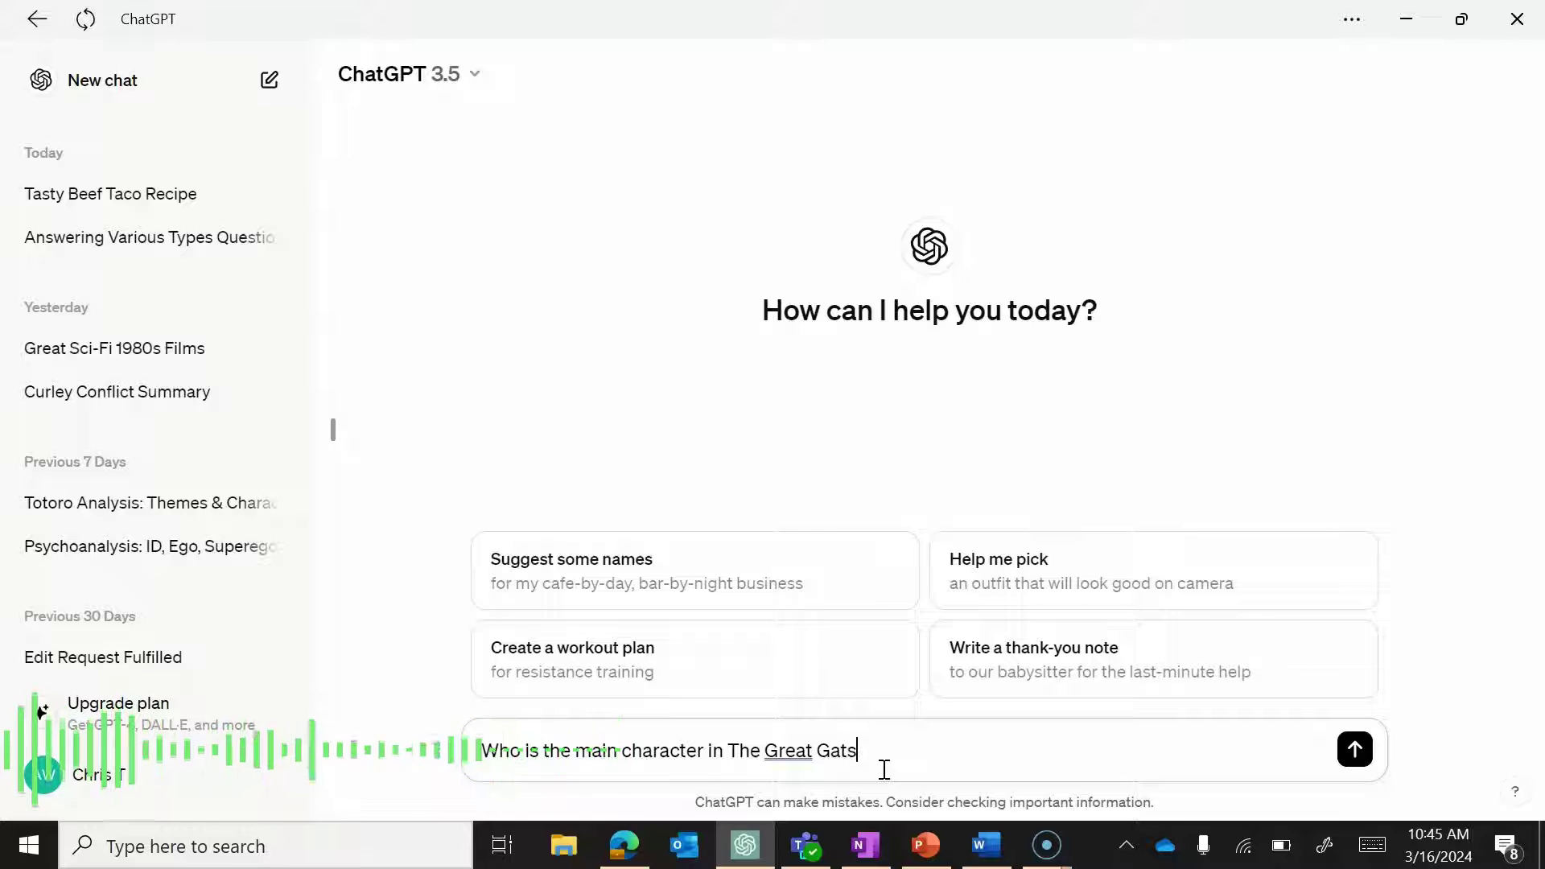
{"action": "type", "text": "by"}
{"action": "key", "text": "Return"}
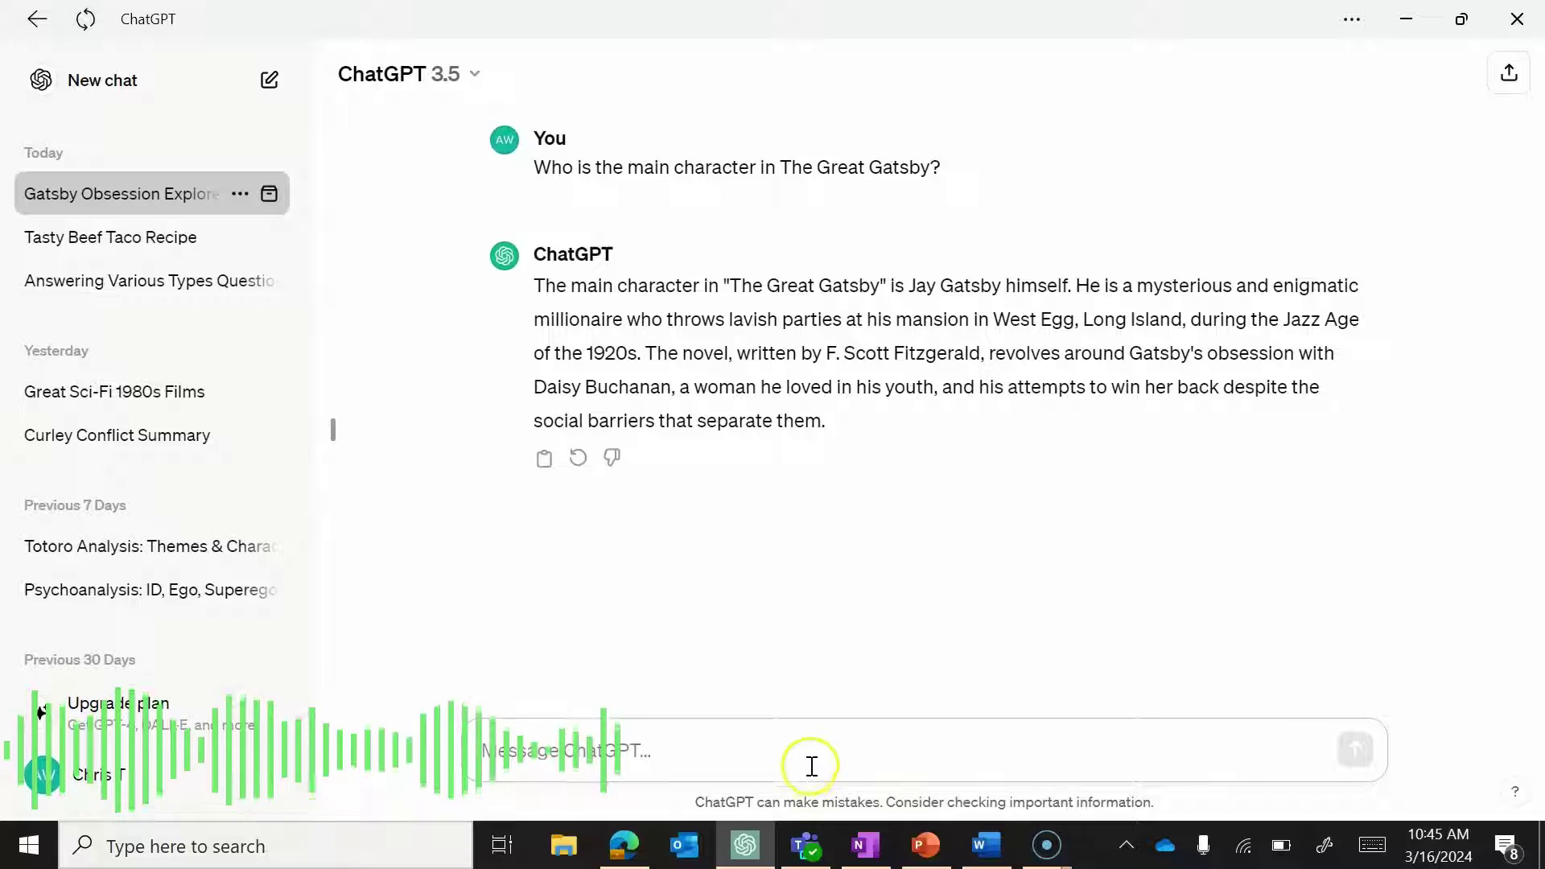
Draft a new message asking what happened to Jay Gatsby at the end of the book.
{"action": "left_click", "coordinate": [813, 759]}
{"action": "type", "text": "What happ"}
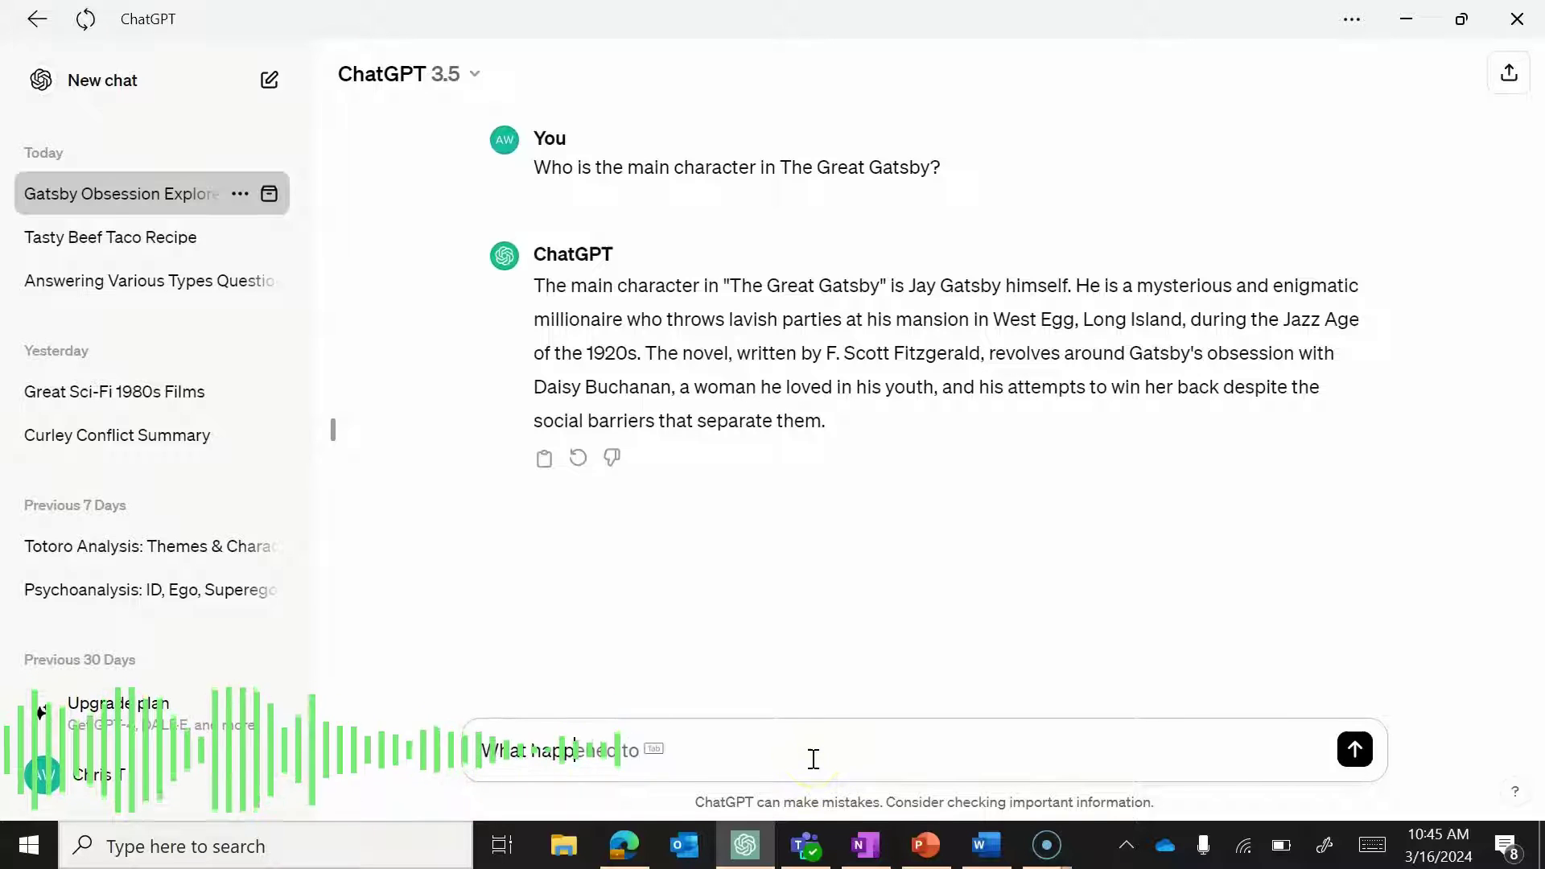
{"action": "type", "text": "ened to the"}
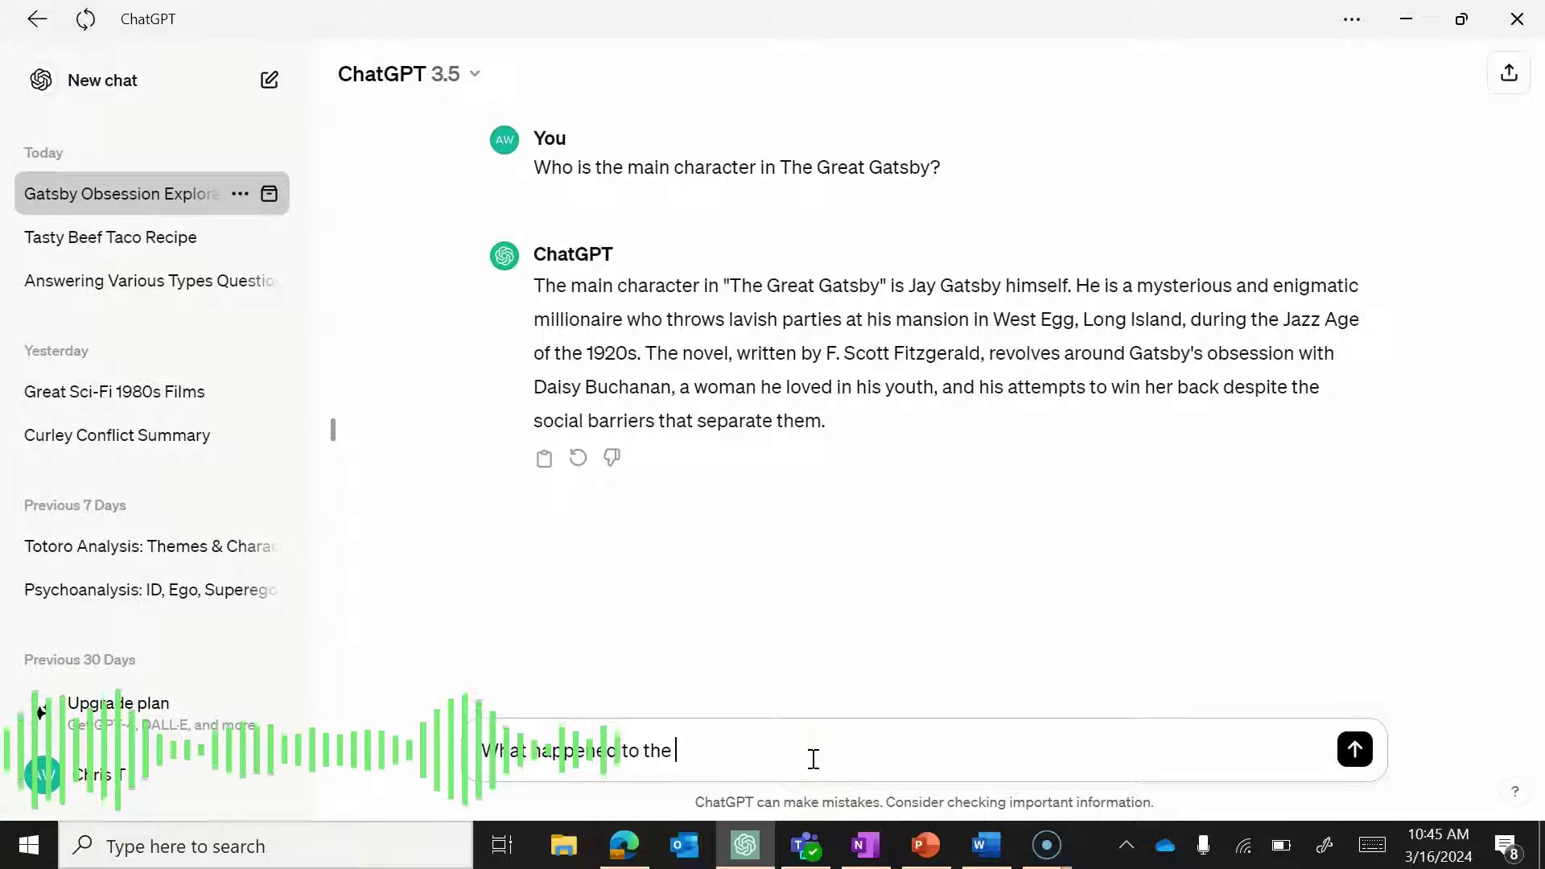
{"action": "type", "text": " main character"}
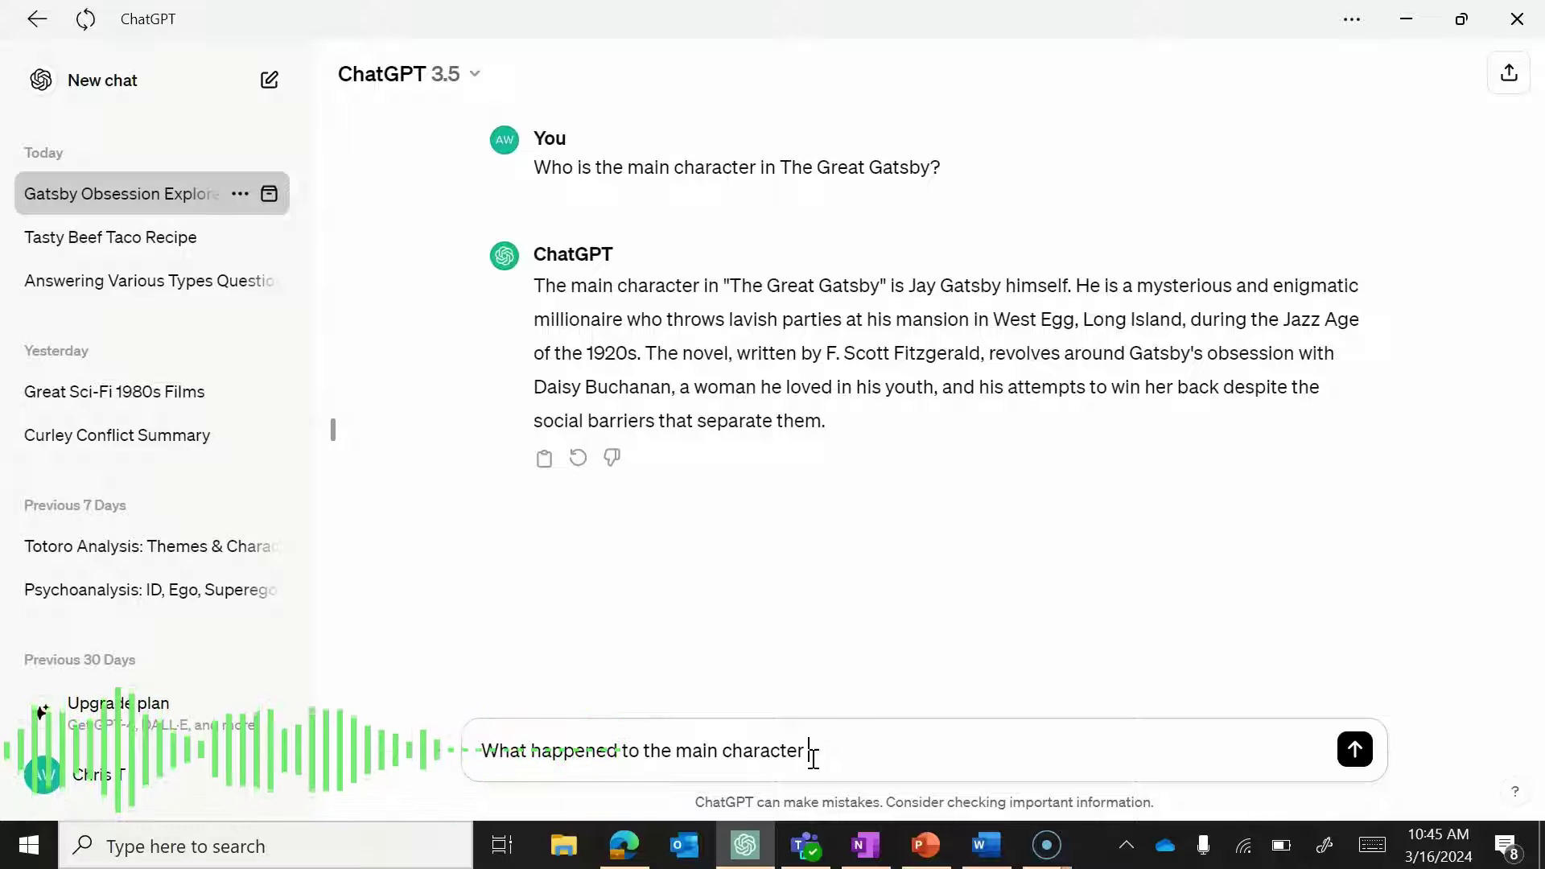
{"action": "key", "text": "BackSpace"}
{"action": "key", "text": "BackSpace"}
{"action": "key", "text": "BackSpace"}
{"action": "key", "text": "BackSpace"}
{"action": "key", "text": "BackSpace"}
{"action": "key", "text": "BackSpace"}
{"action": "key", "text": "BackSpace"}
{"action": "key", "text": "BackSpace"}
{"action": "key", "text": "BackSpace"}
{"action": "key", "text": "BackSpace"}
{"action": "key", "text": "BackSpace"}
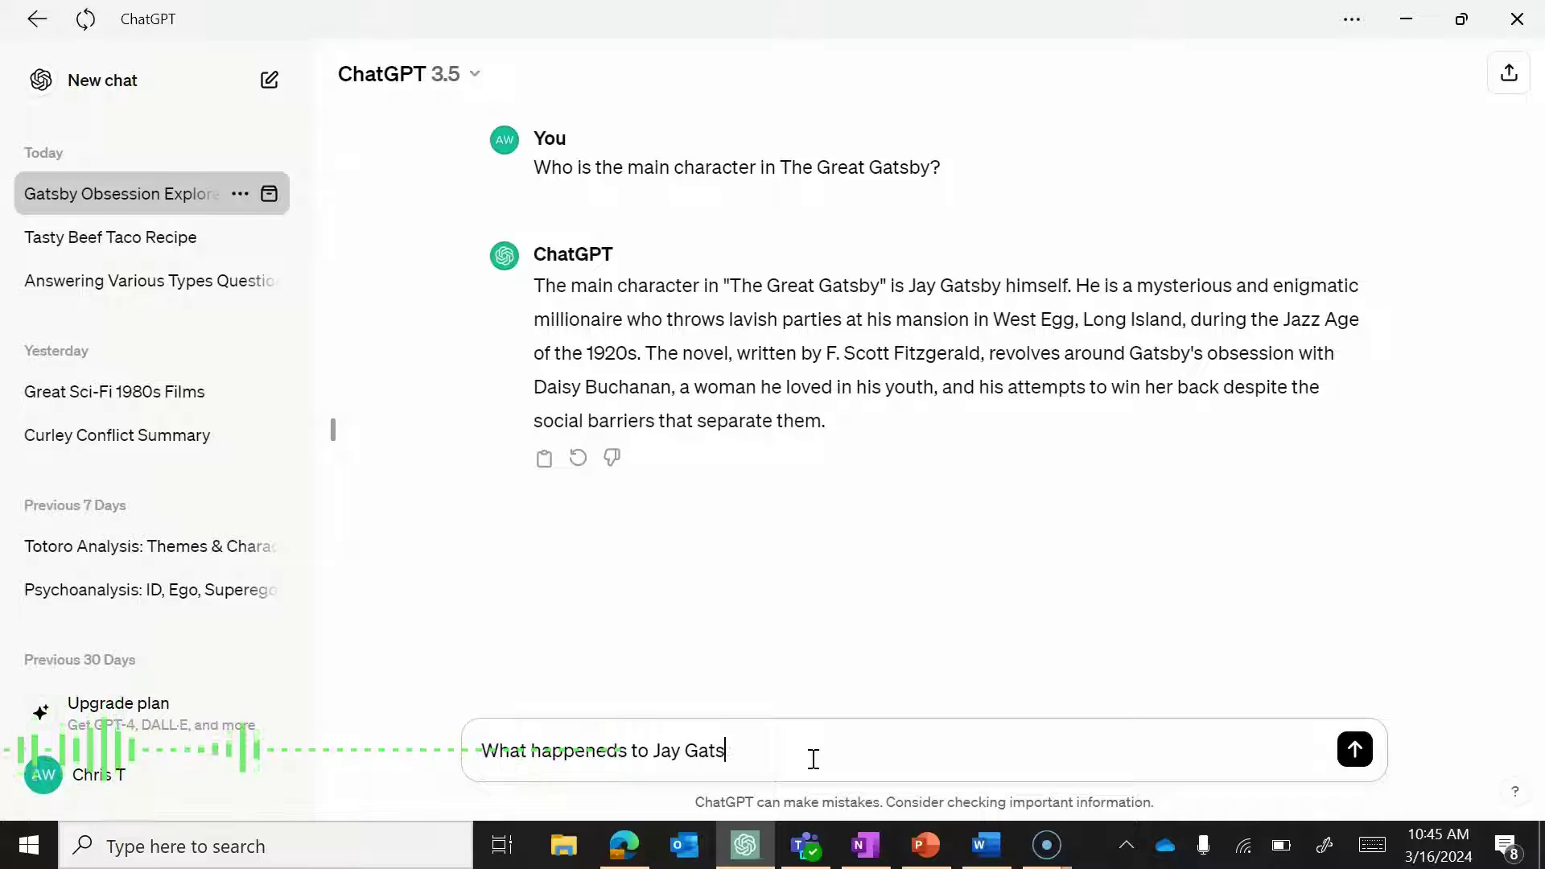
{"action": "type", "text": "he end"}
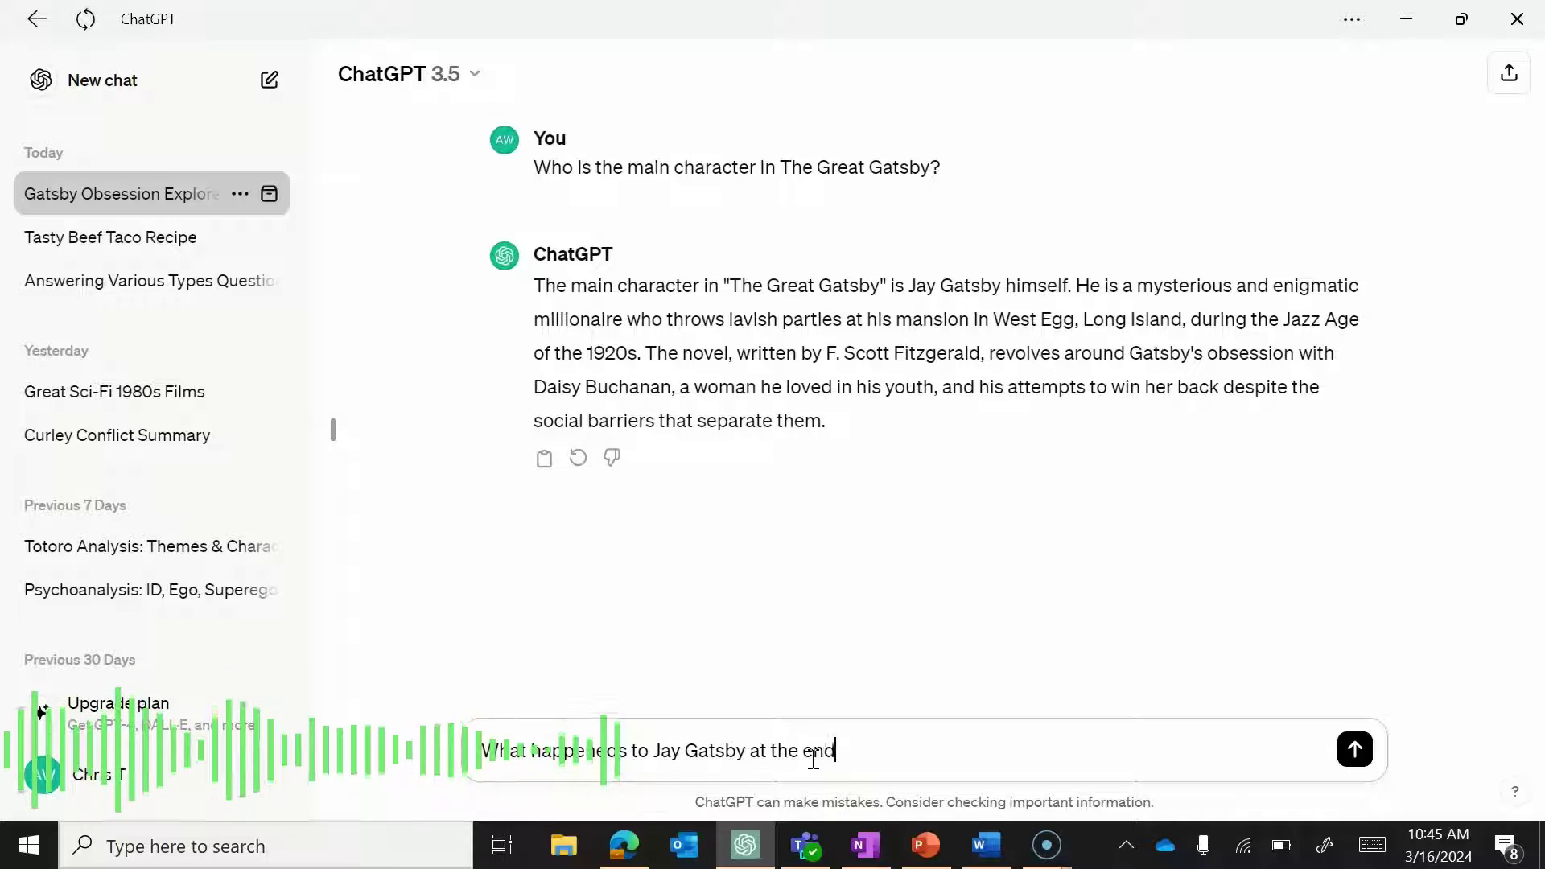
{"action": "type", "text": " of the book?"}
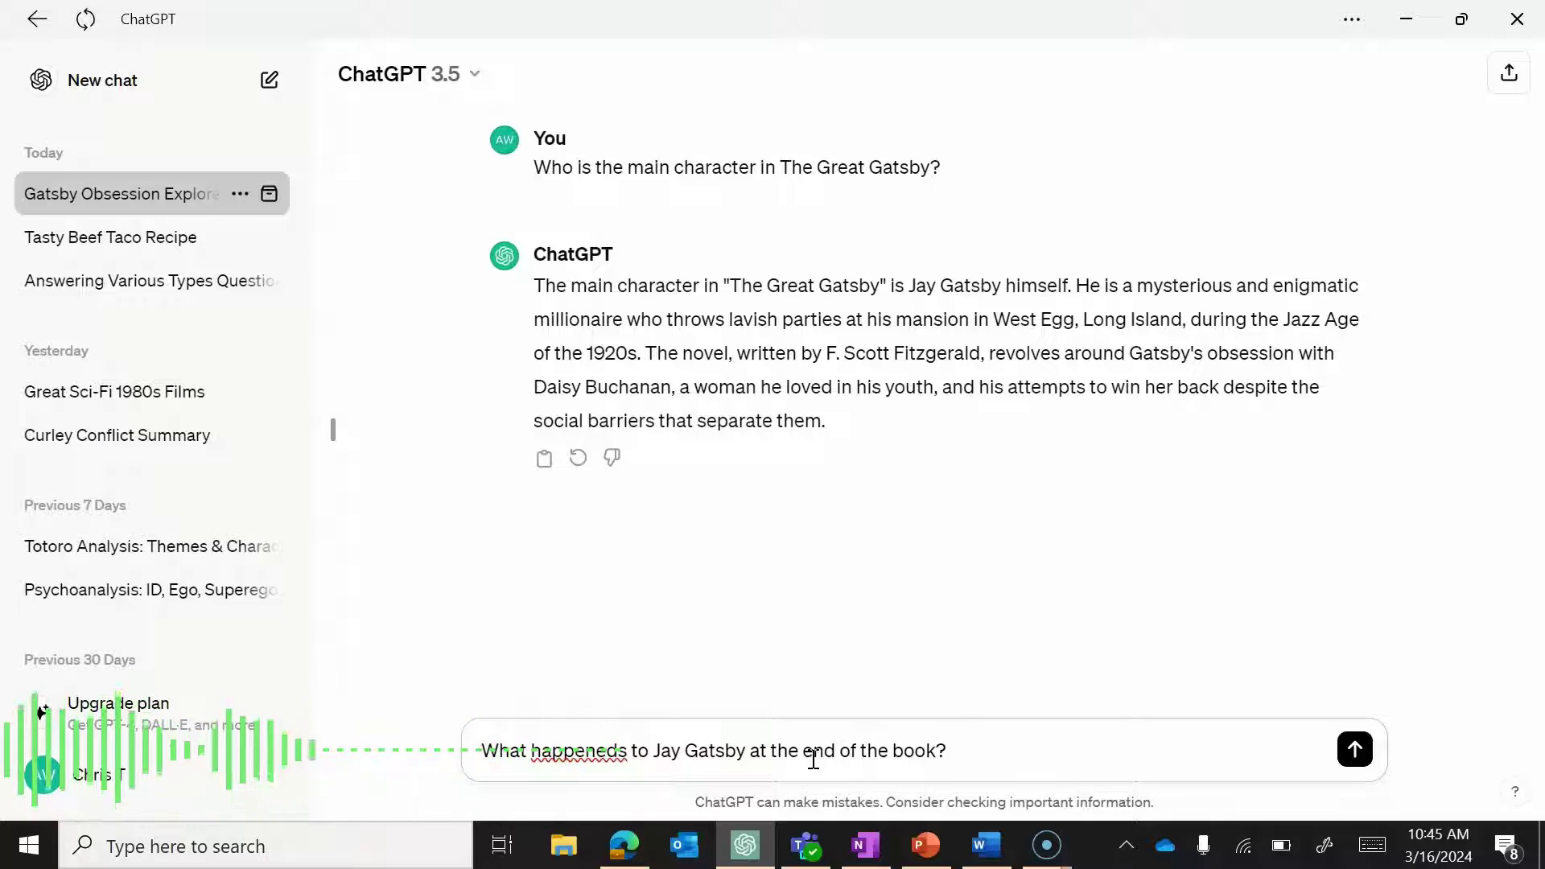
Correct the misspelled verb to "happened" and send the question "What happened to Jay Gatsby at the end of the book?".
{"action": "right_click", "coordinate": [566, 749]}
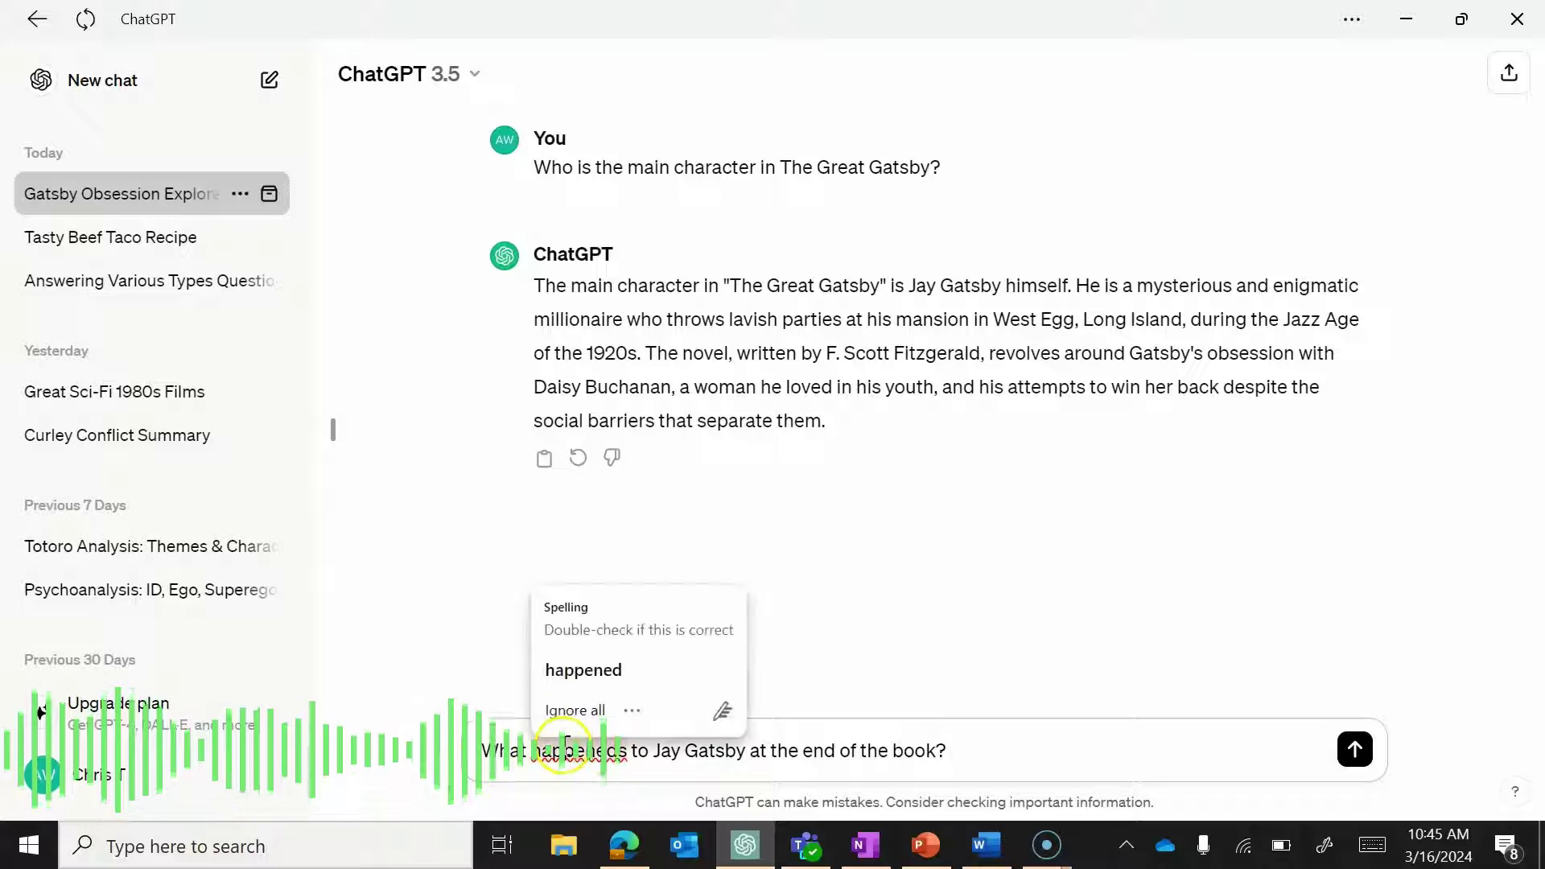
{"action": "left_click", "coordinate": [581, 669]}
{"action": "left_click", "coordinate": [984, 747]}
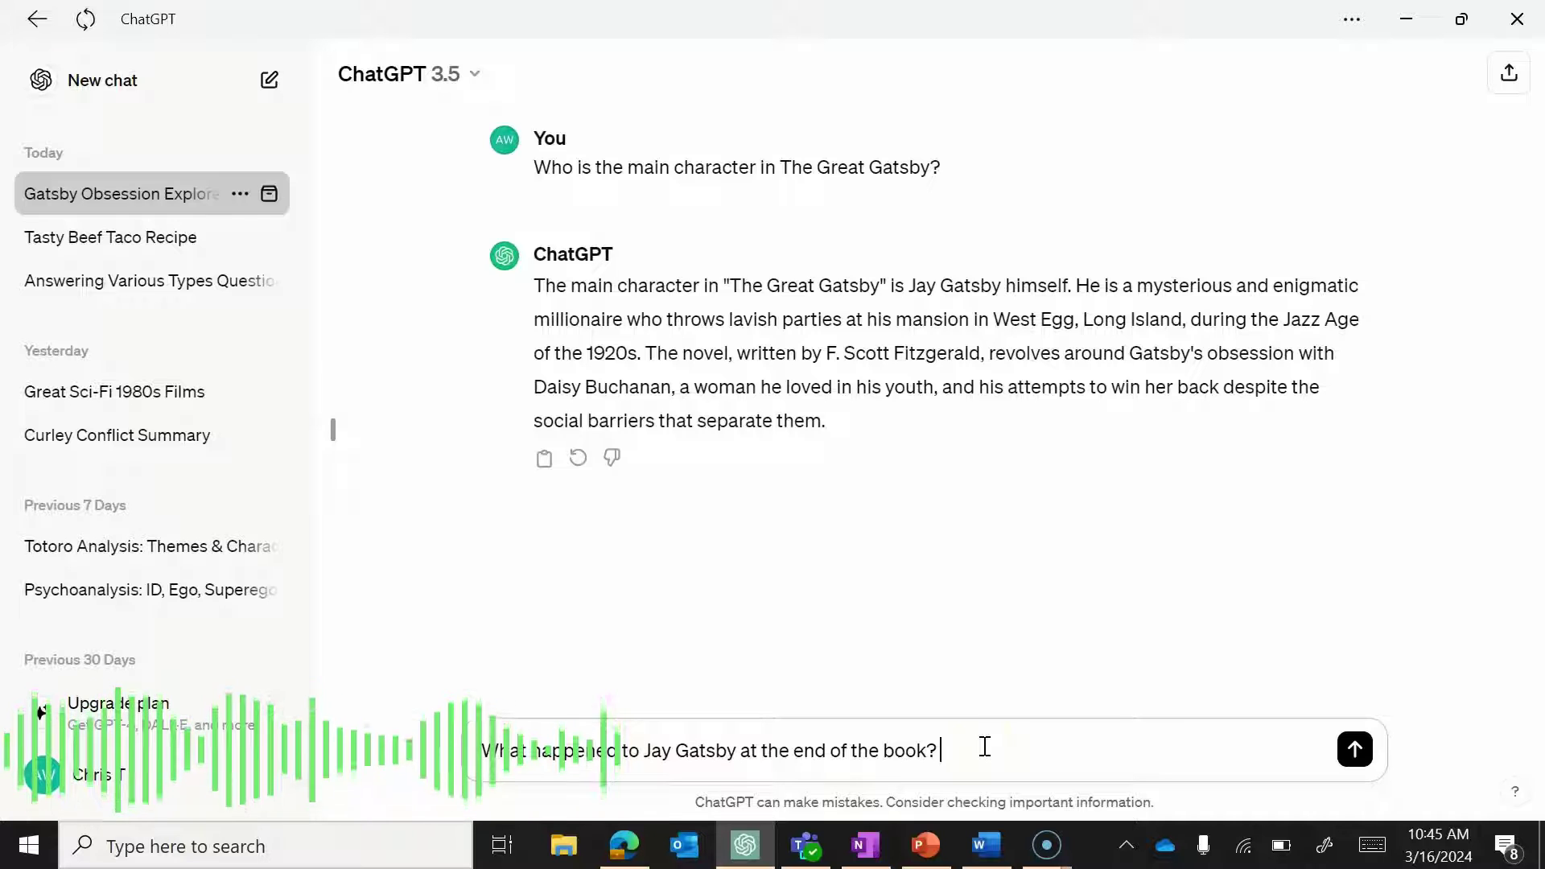
{"action": "key", "text": "Return"}
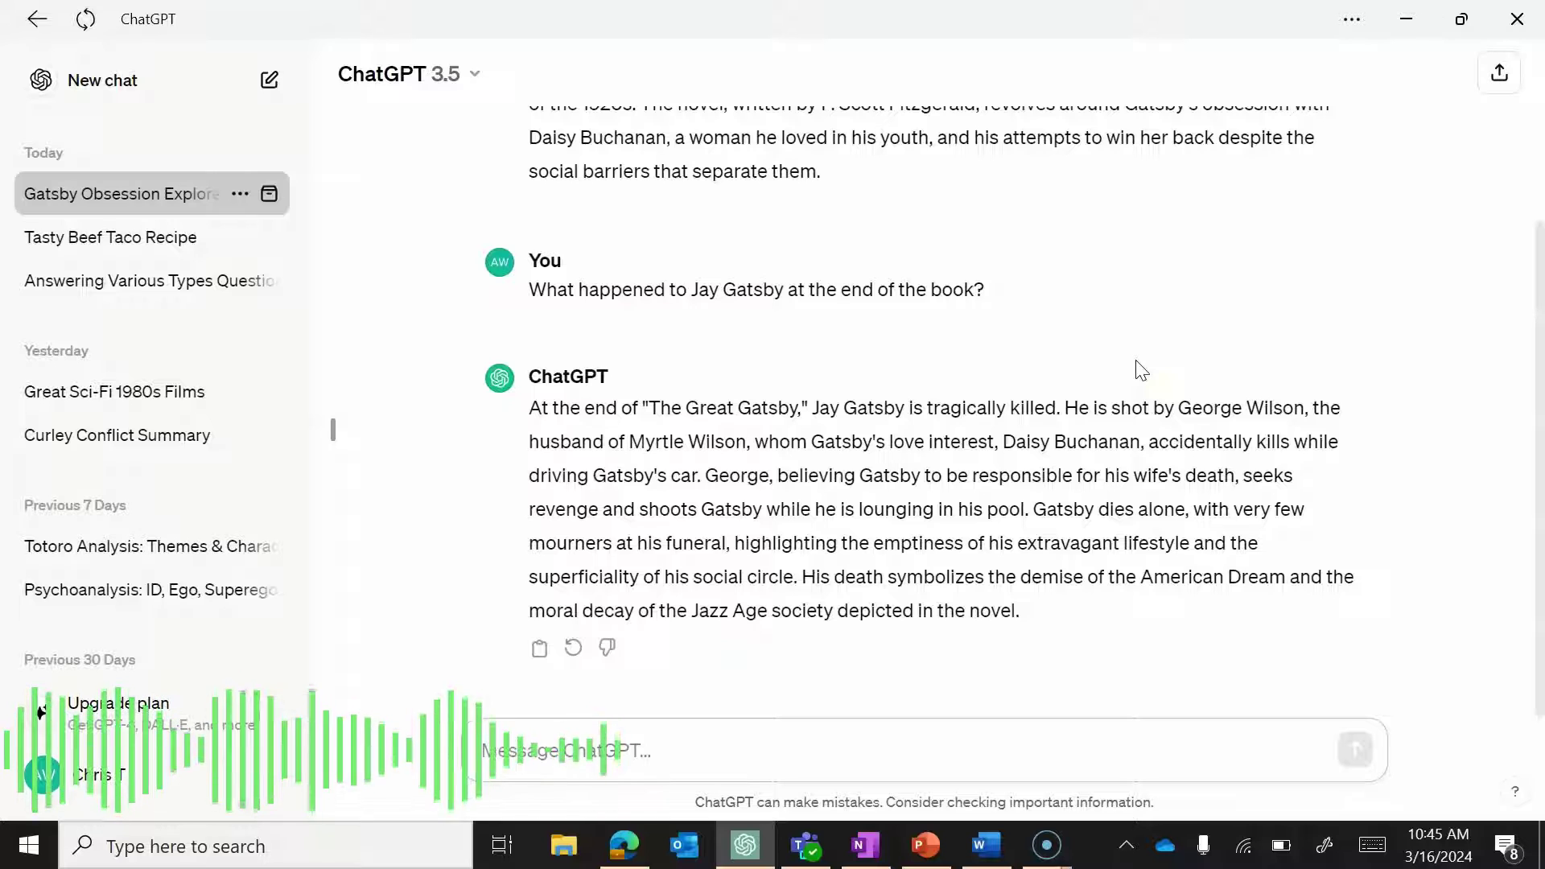
Ask ChatGPT the follow-up question "When does it take place?".
{"action": "right_click", "coordinate": [900, 751]}
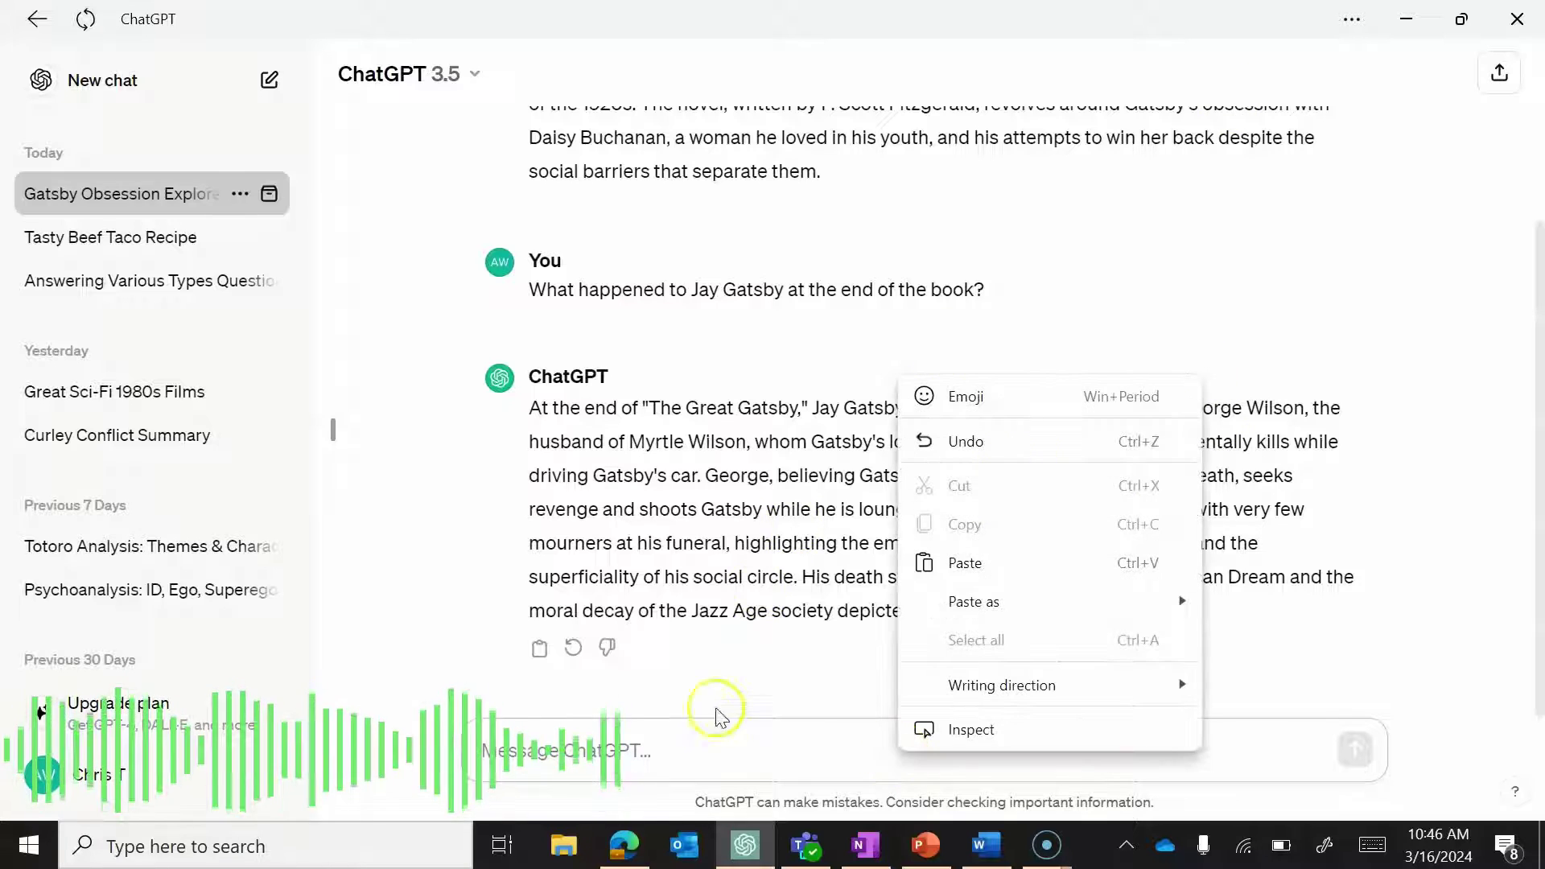
{"action": "left_click", "coordinate": [707, 735]}
{"action": "type", "text": "V"}
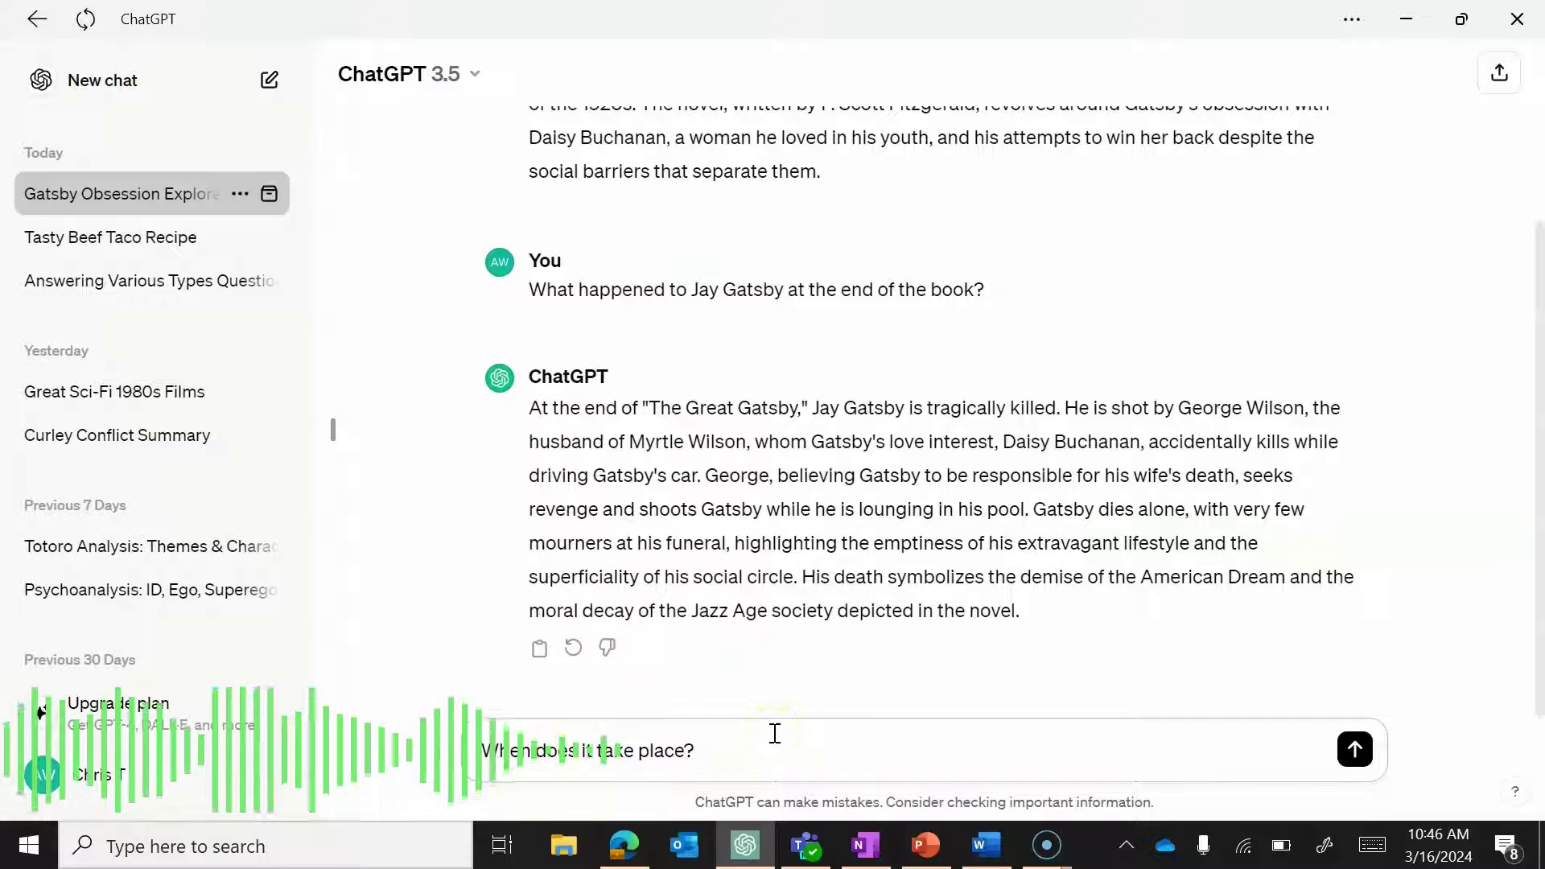
{"action": "key", "text": "Return"}
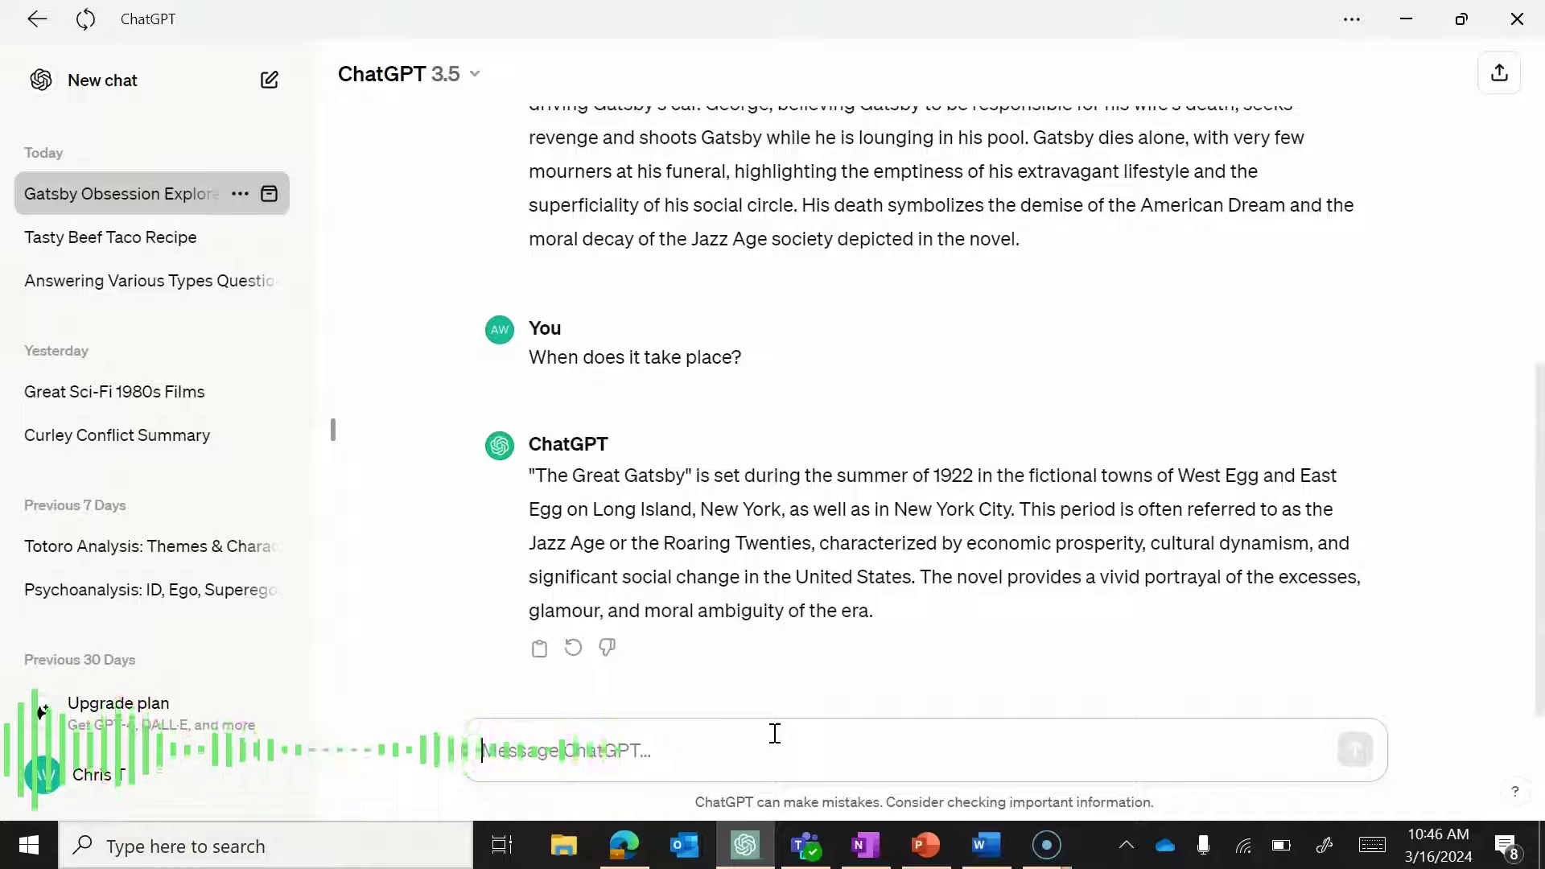
Check the question words in the PowerPoint slide show, return to ChatGPT and ask "Where does it take place?".
{"action": "left_click", "coordinate": [932, 849]}
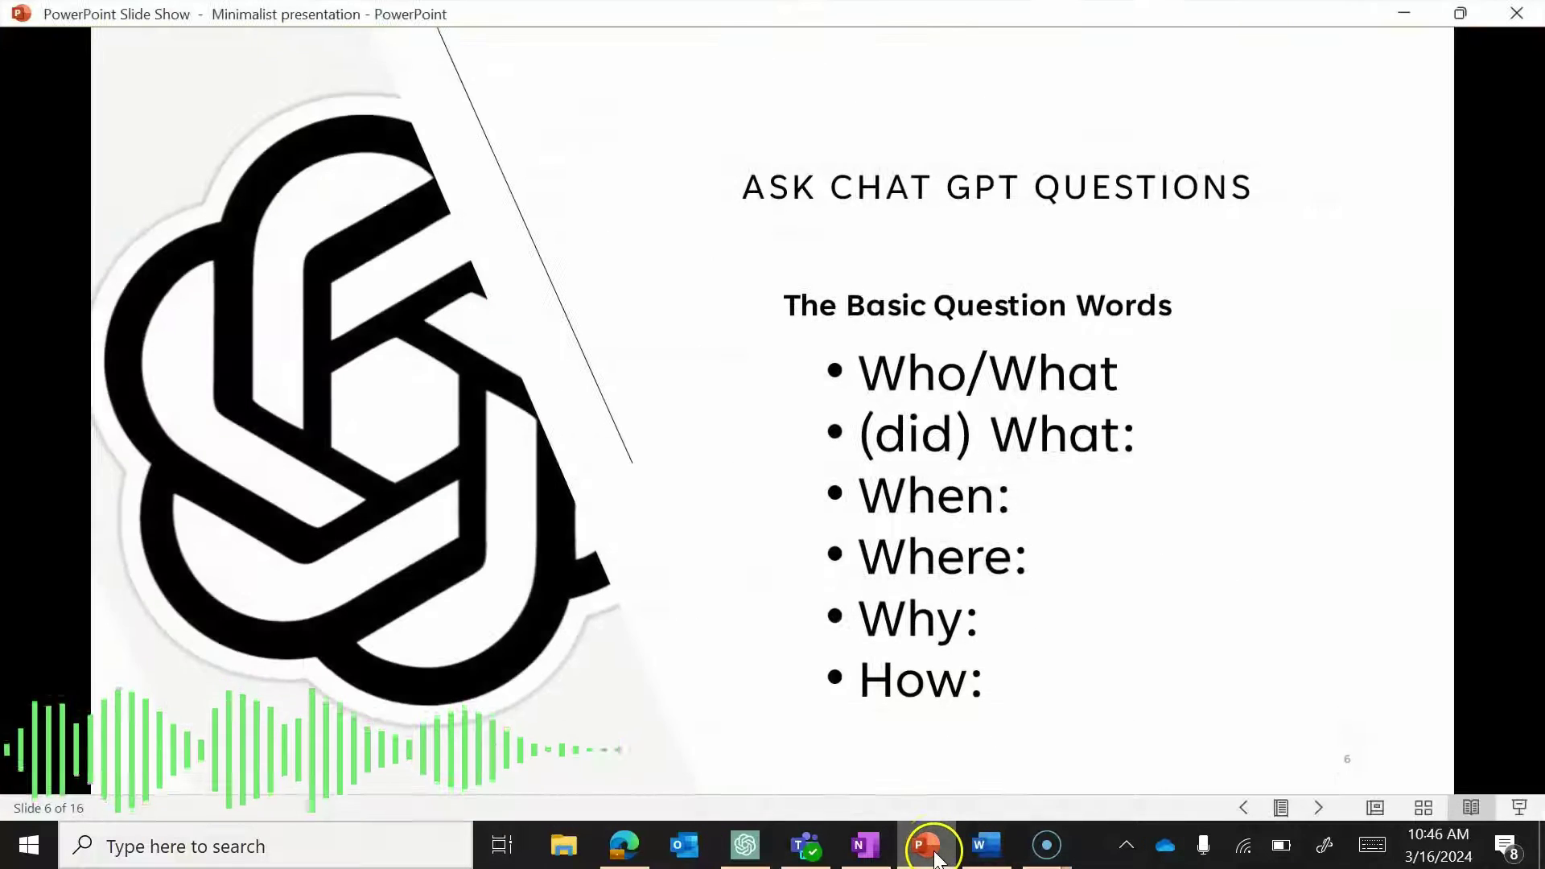
{"action": "left_click", "coordinate": [1403, 14]}
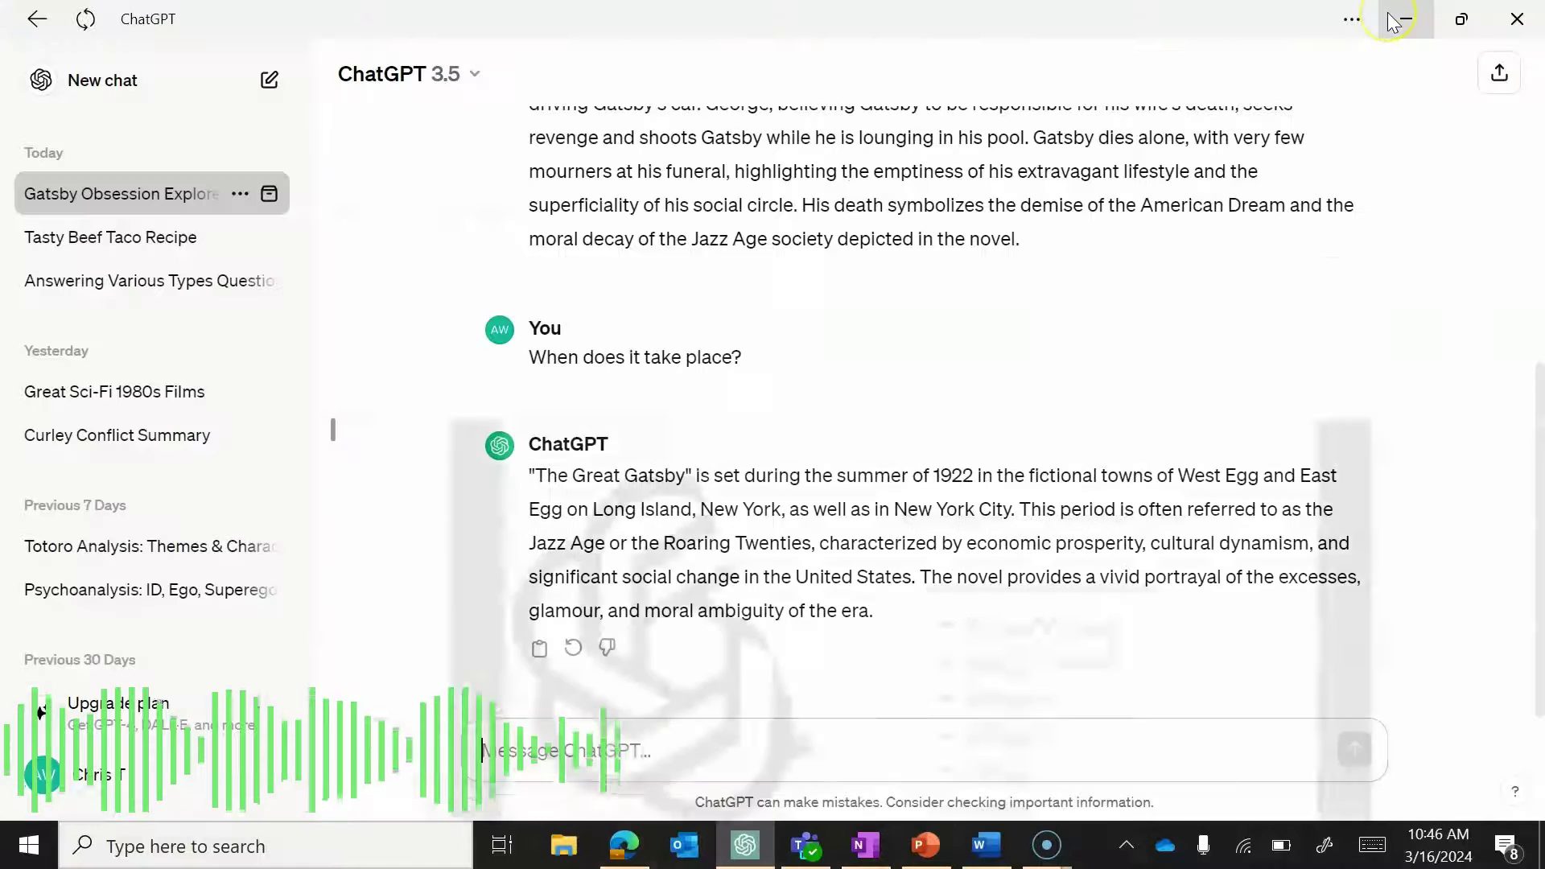
{"action": "type", "text": "Where does it take place"}
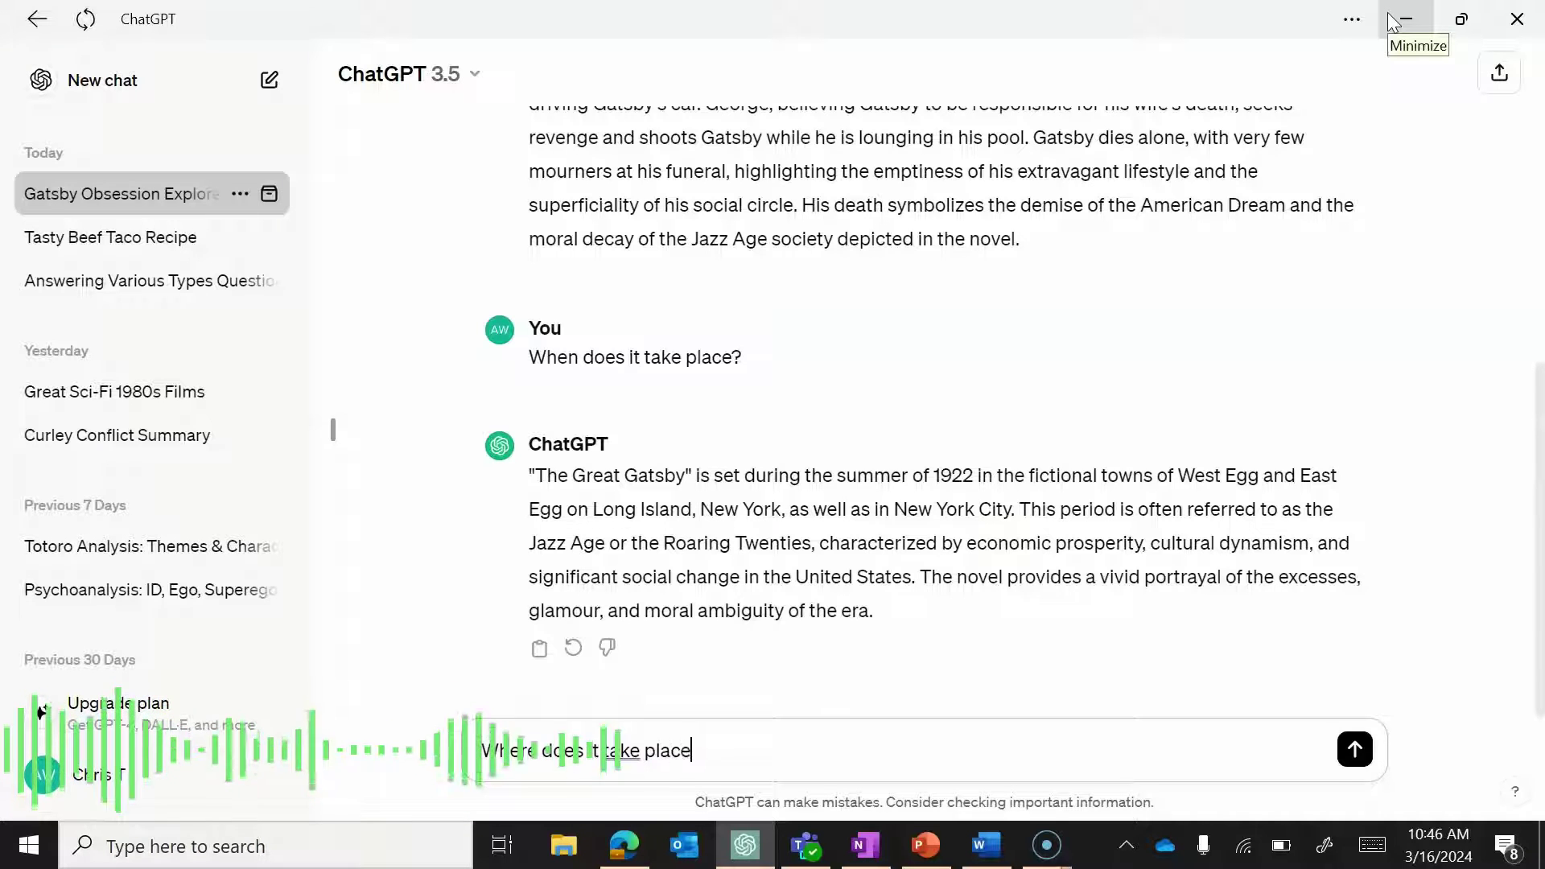
{"action": "type", "text": "?"}
{"action": "key", "text": "Return"}
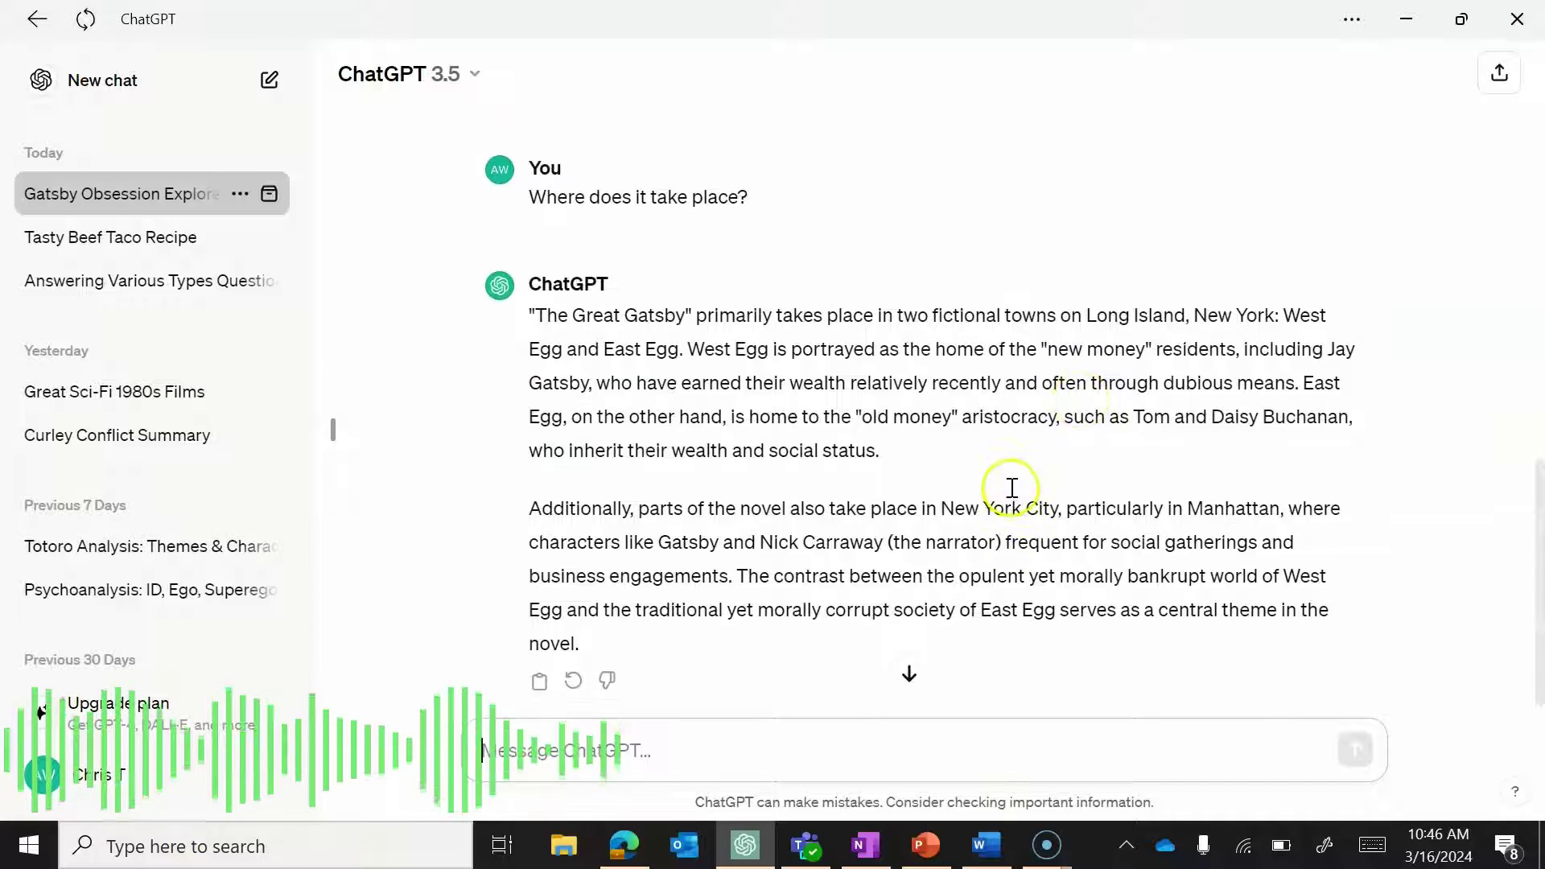
{"action": "scroll", "coordinate": [1009, 490], "scroll_direction": "up", "scroll_amount": 3}
{"action": "scroll", "coordinate": [1010, 491], "scroll_direction": "down", "scroll_amount": 3}
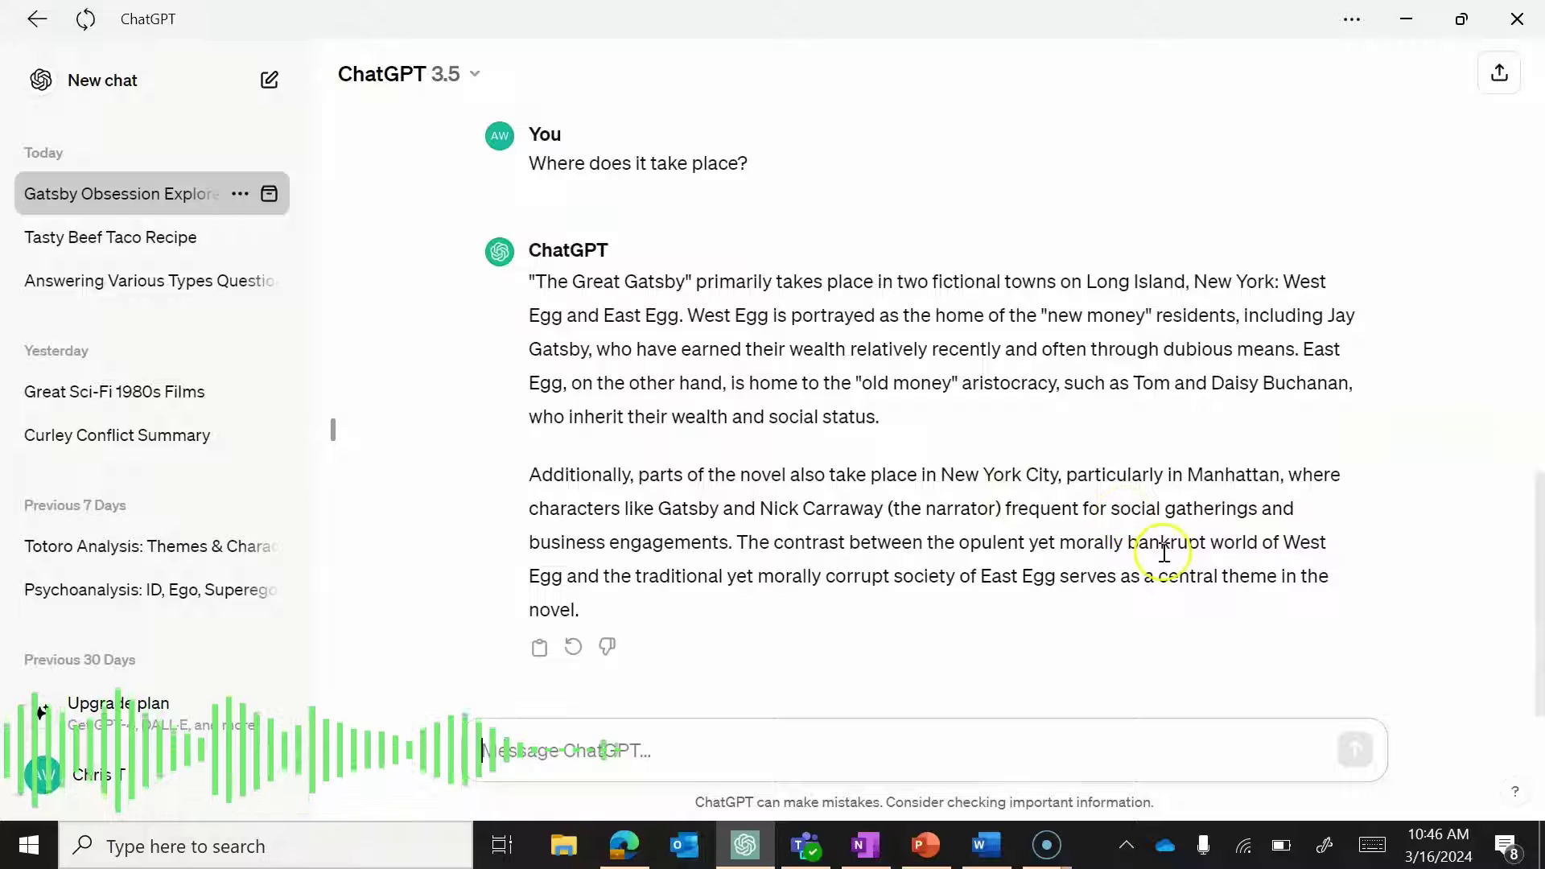
Review the question words in the PowerPoint slide show and the project description in the Word document, and return to ChatGPT.
{"action": "right_click", "coordinate": [1168, 547]}
{"action": "left_click", "coordinate": [612, 765]}
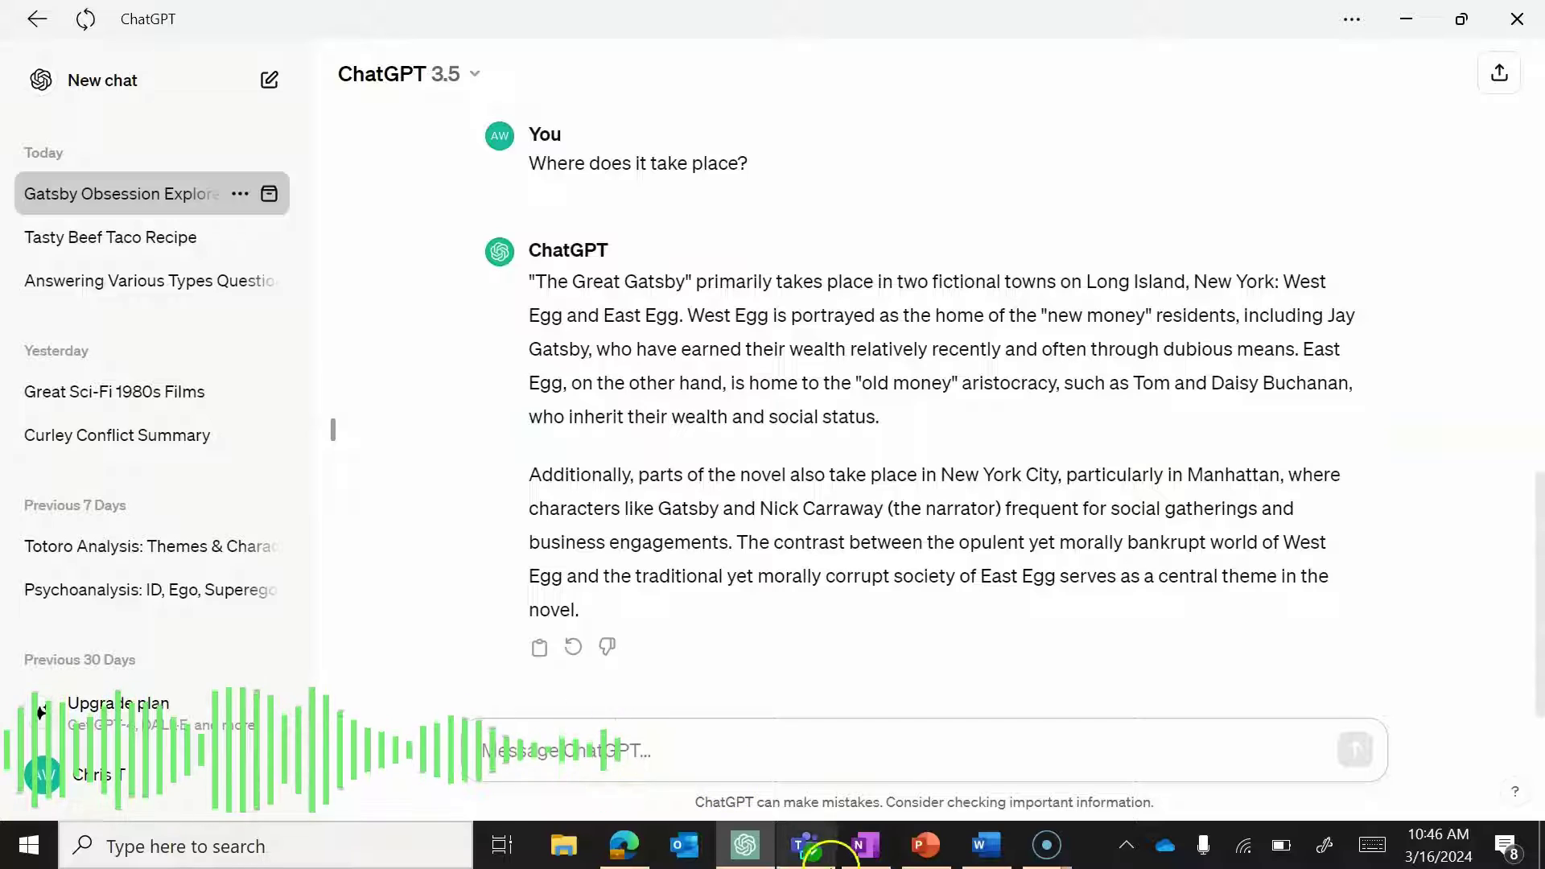
{"action": "left_click", "coordinate": [987, 848]}
{"action": "left_click", "coordinate": [988, 847]}
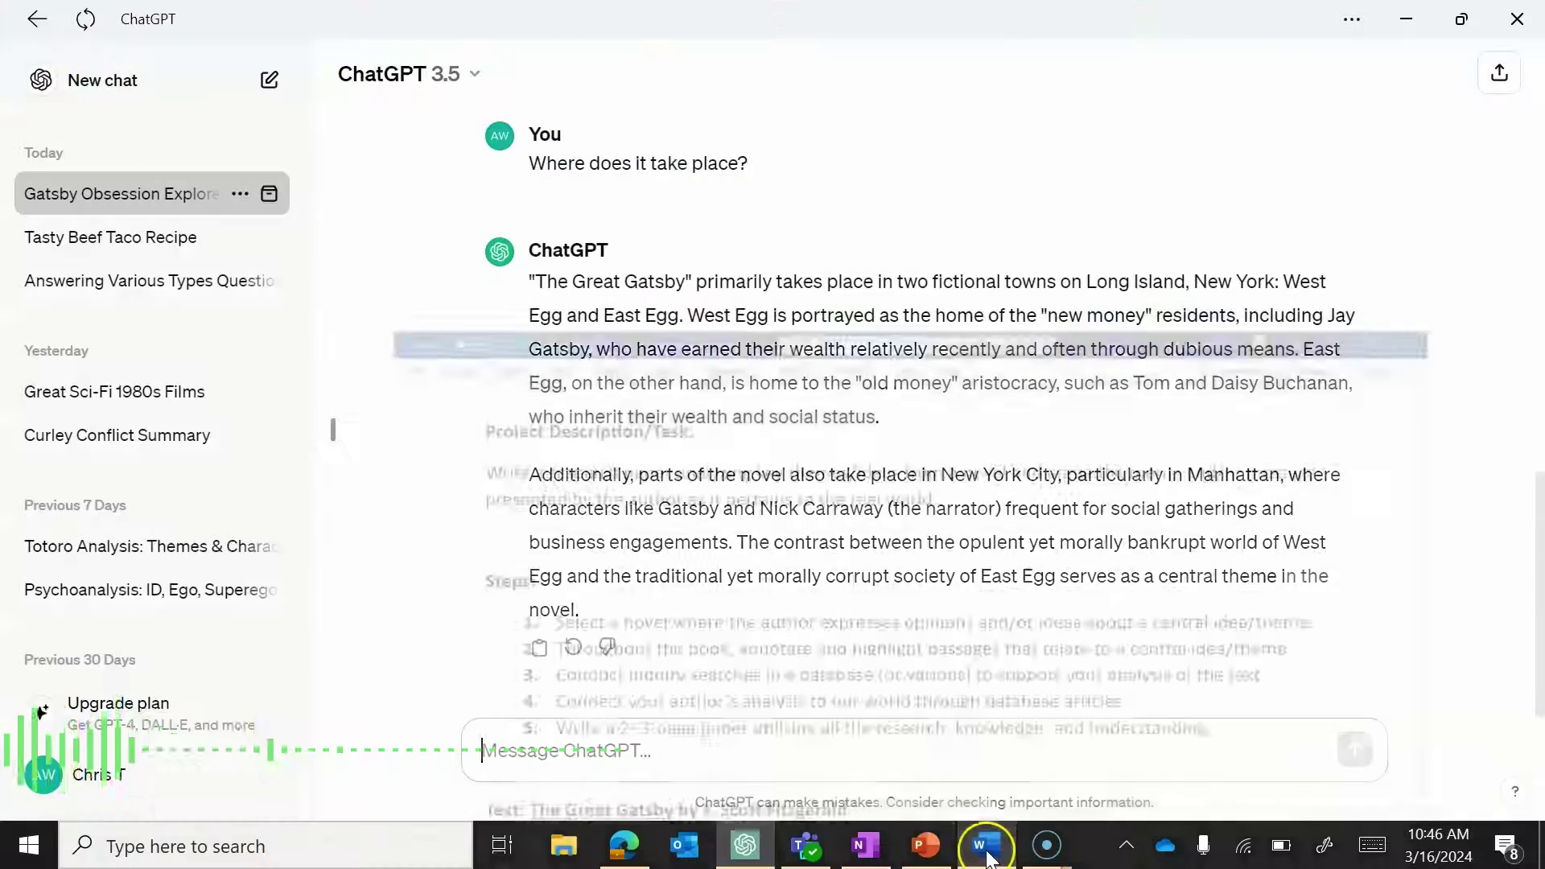
{"action": "left_click", "coordinate": [926, 845]}
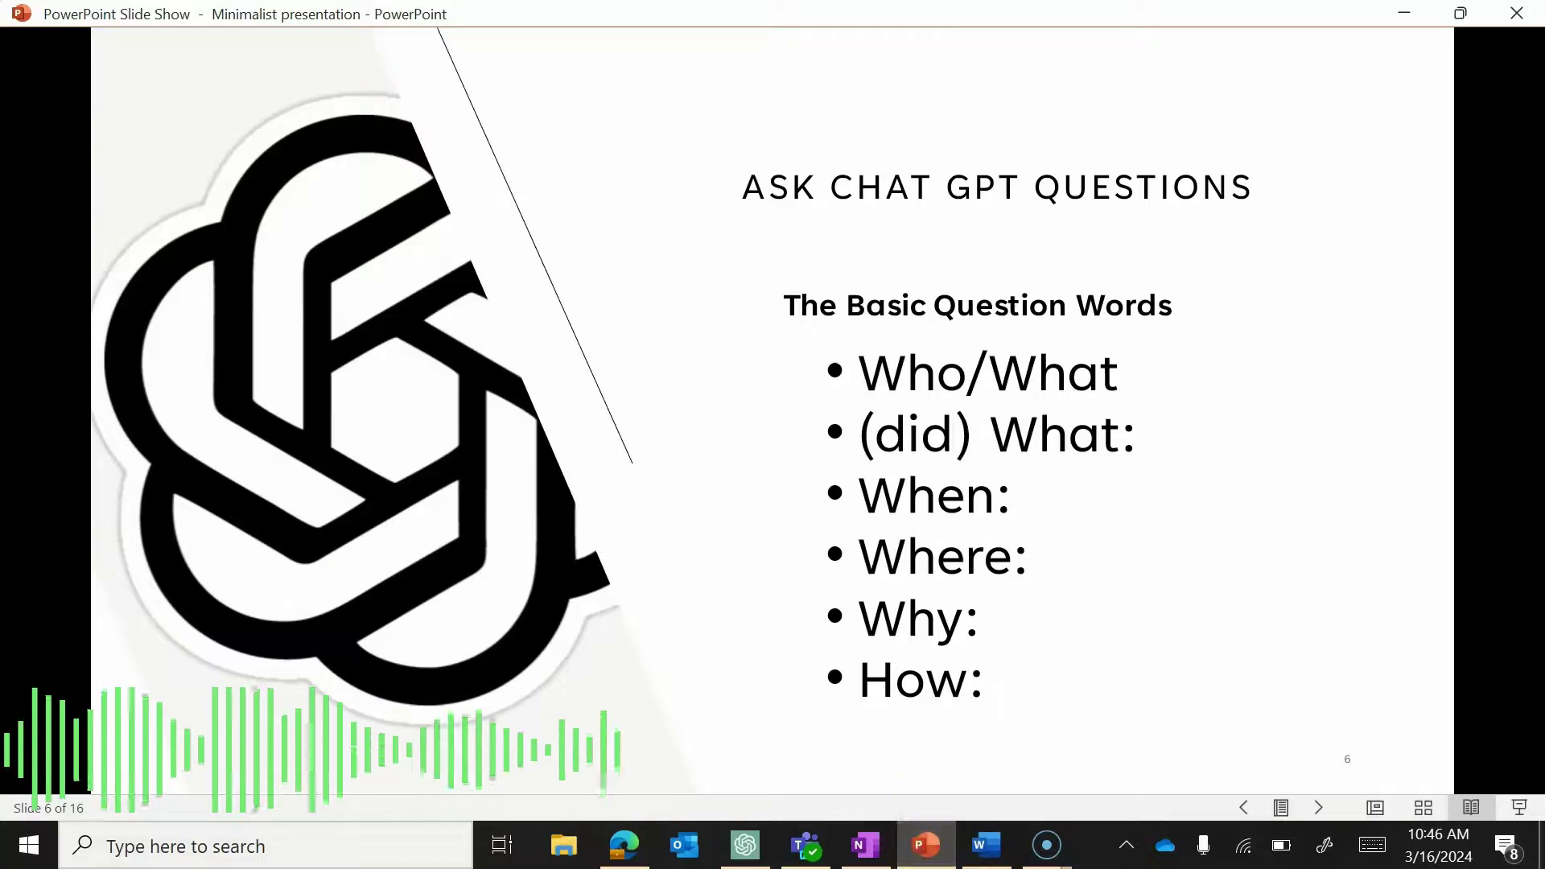
{"action": "left_click", "coordinate": [1405, 14]}
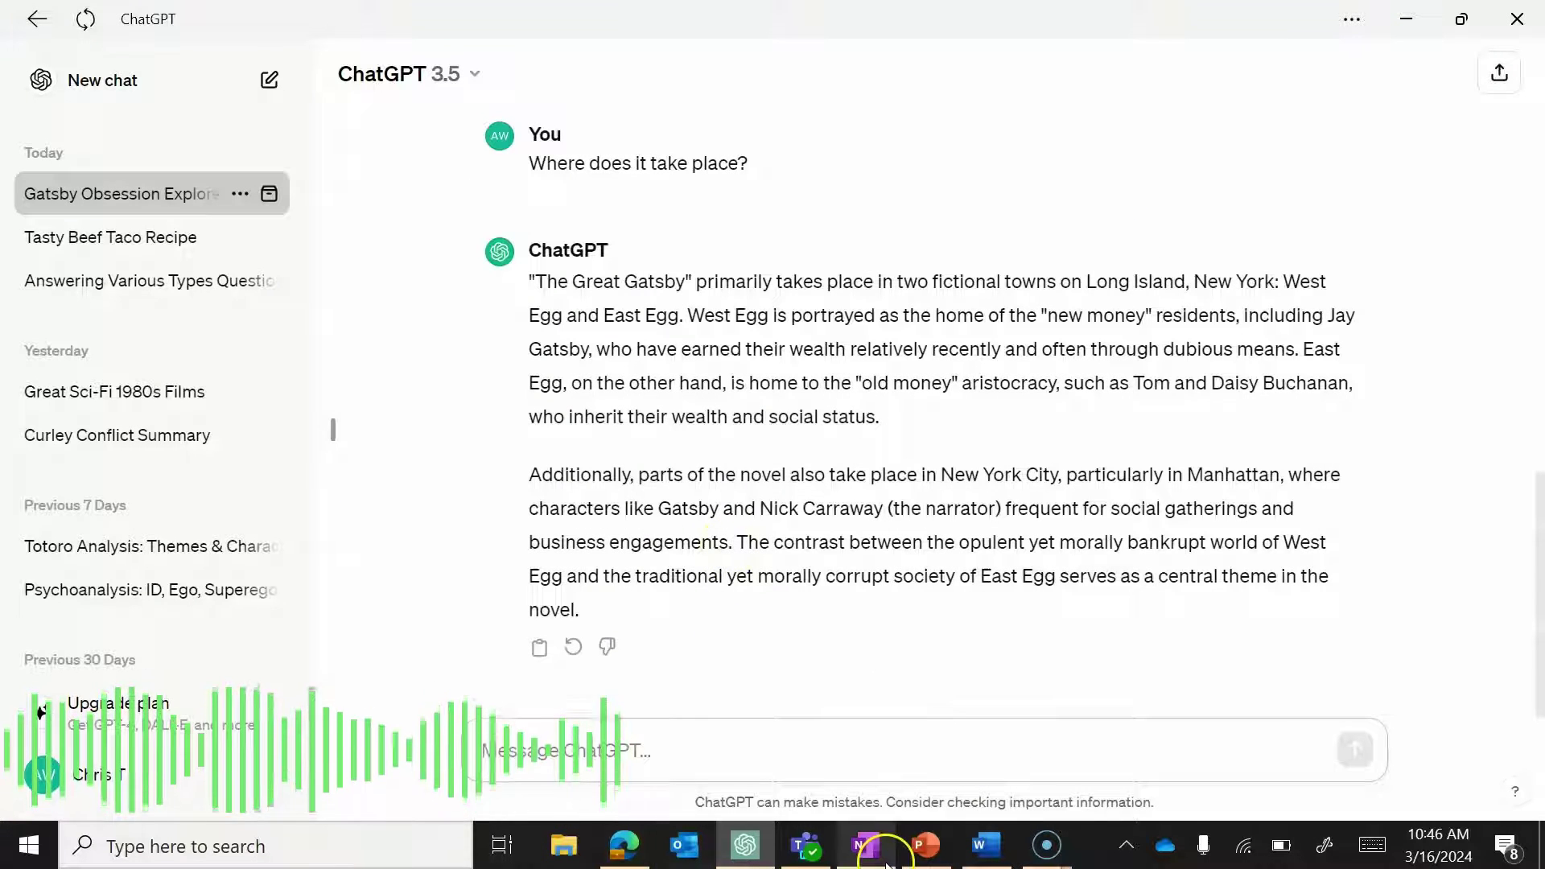
{"action": "left_click", "coordinate": [988, 845]}
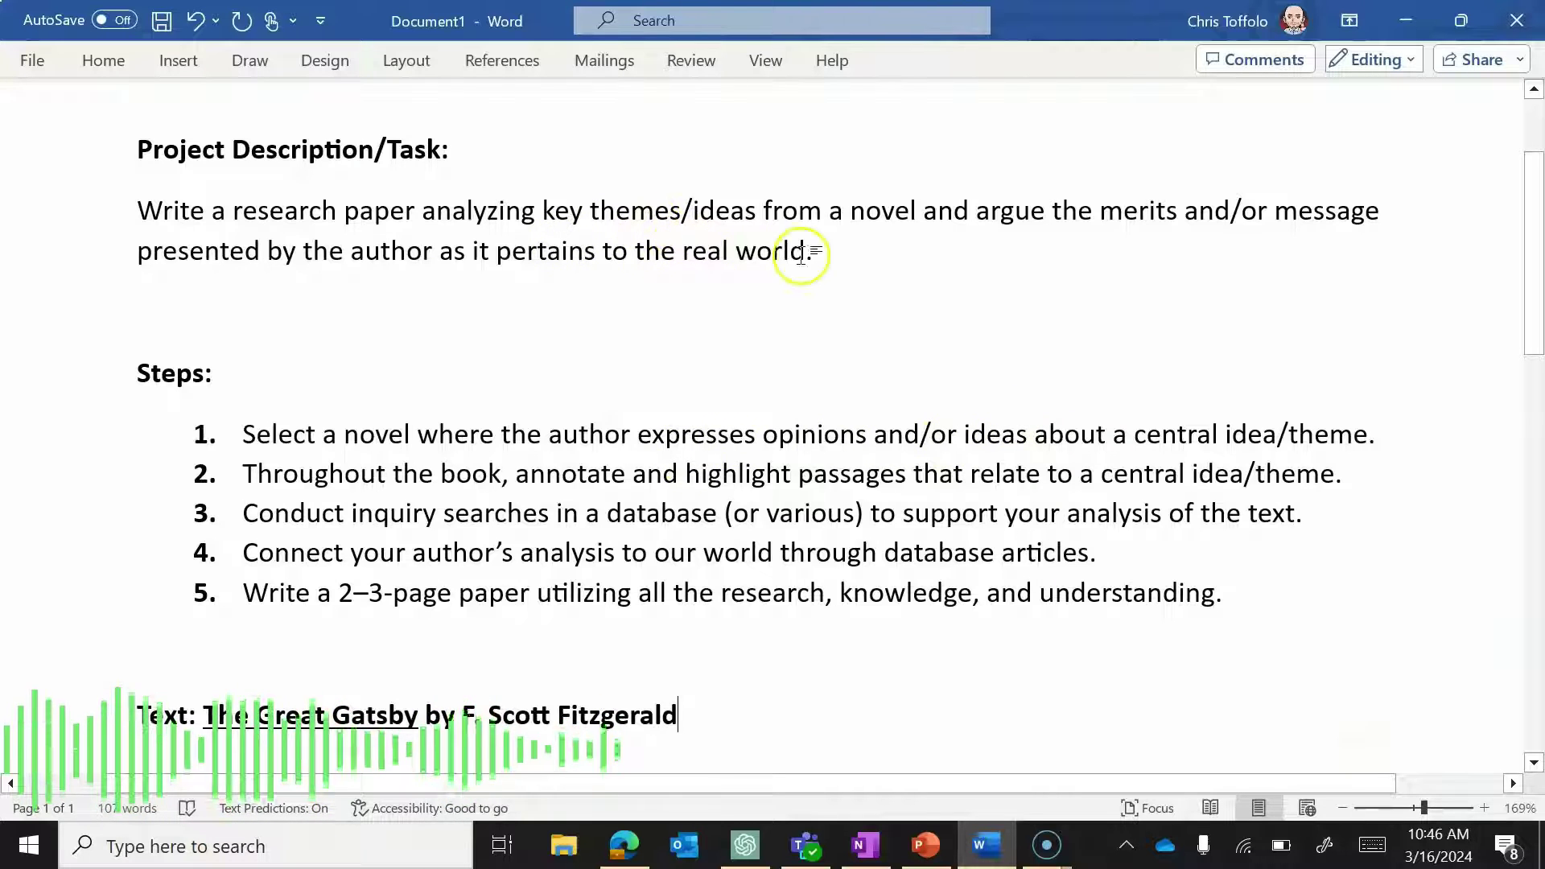
{"action": "left_click", "coordinate": [1406, 20]}
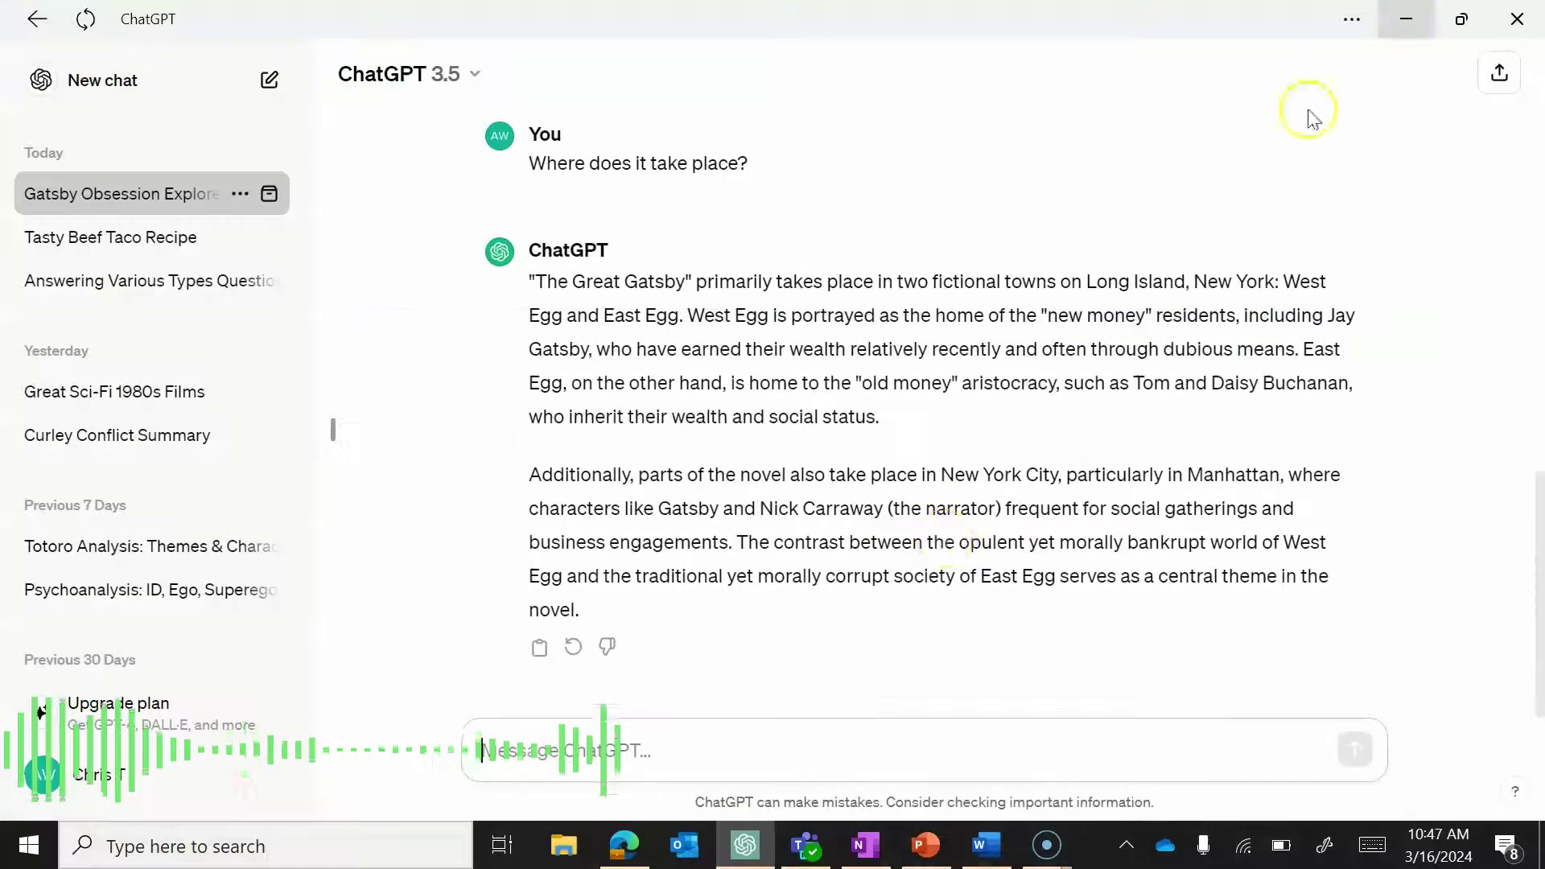
Ask ChatGPT "What are some key ideas/themes from the book?".
{"action": "type", "text": "Ca"}
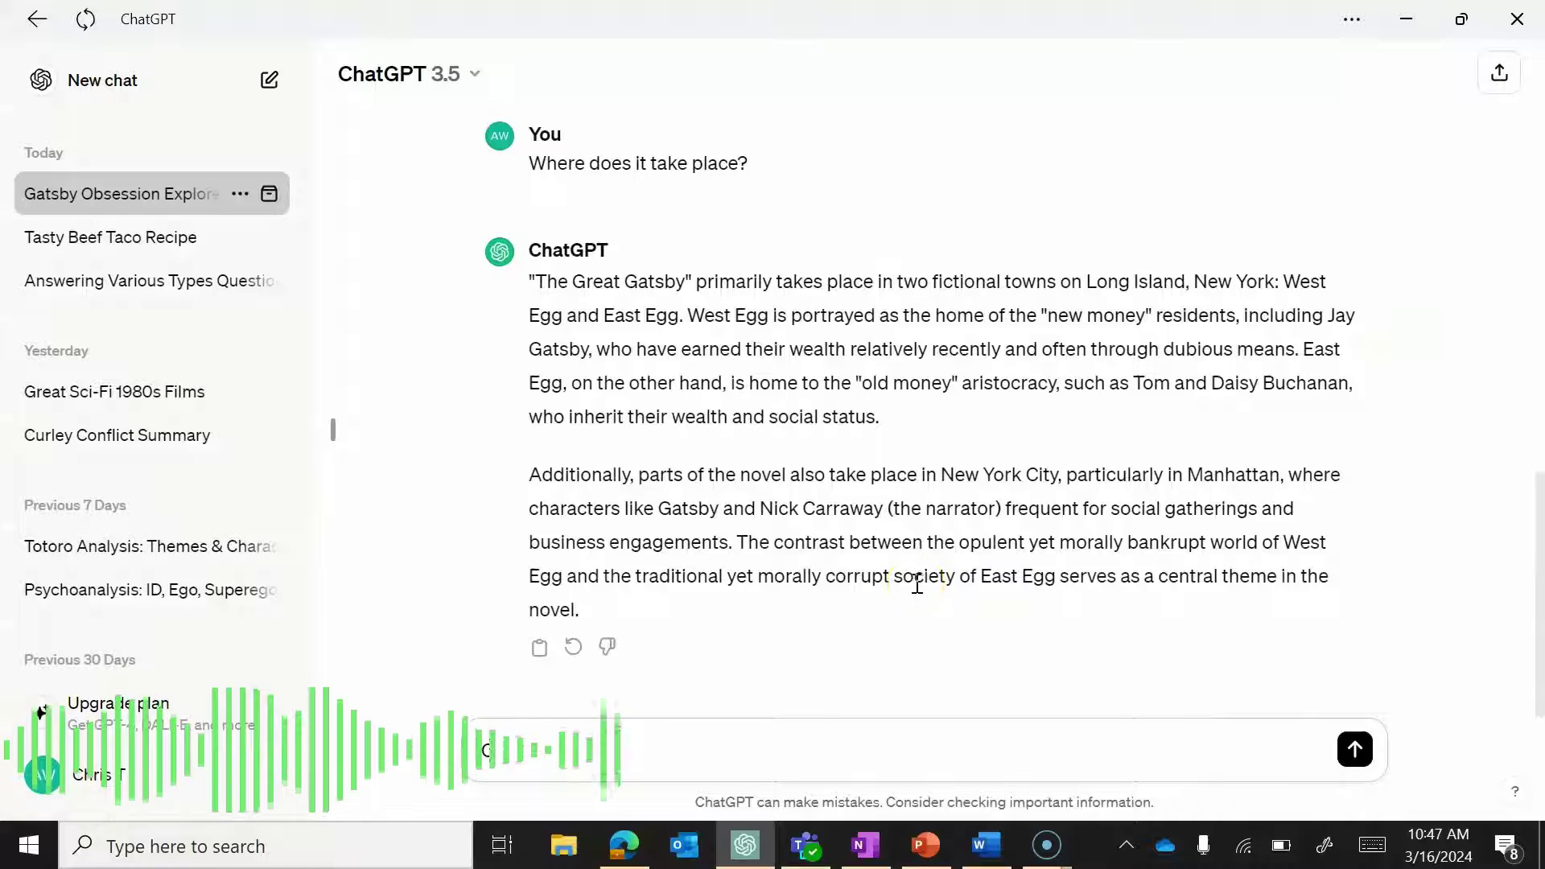
{"action": "key", "text": "BackSpace"}
{"action": "key", "text": "BackSpace"}
{"action": "type", "text": "V"}
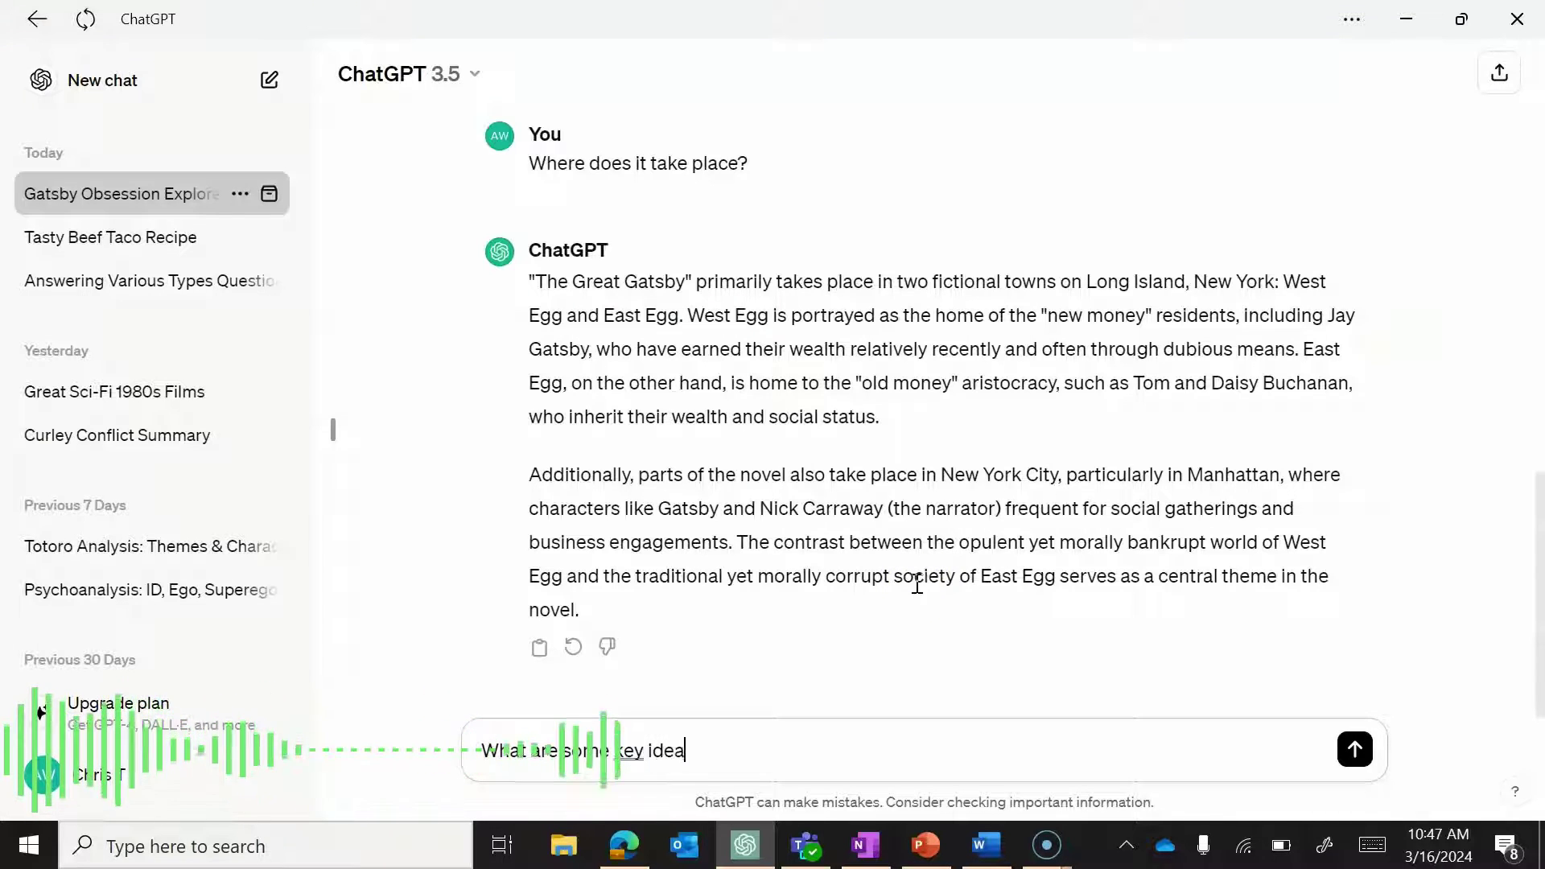
{"action": "type", "text": "hat are some key ideas/themes from t"}
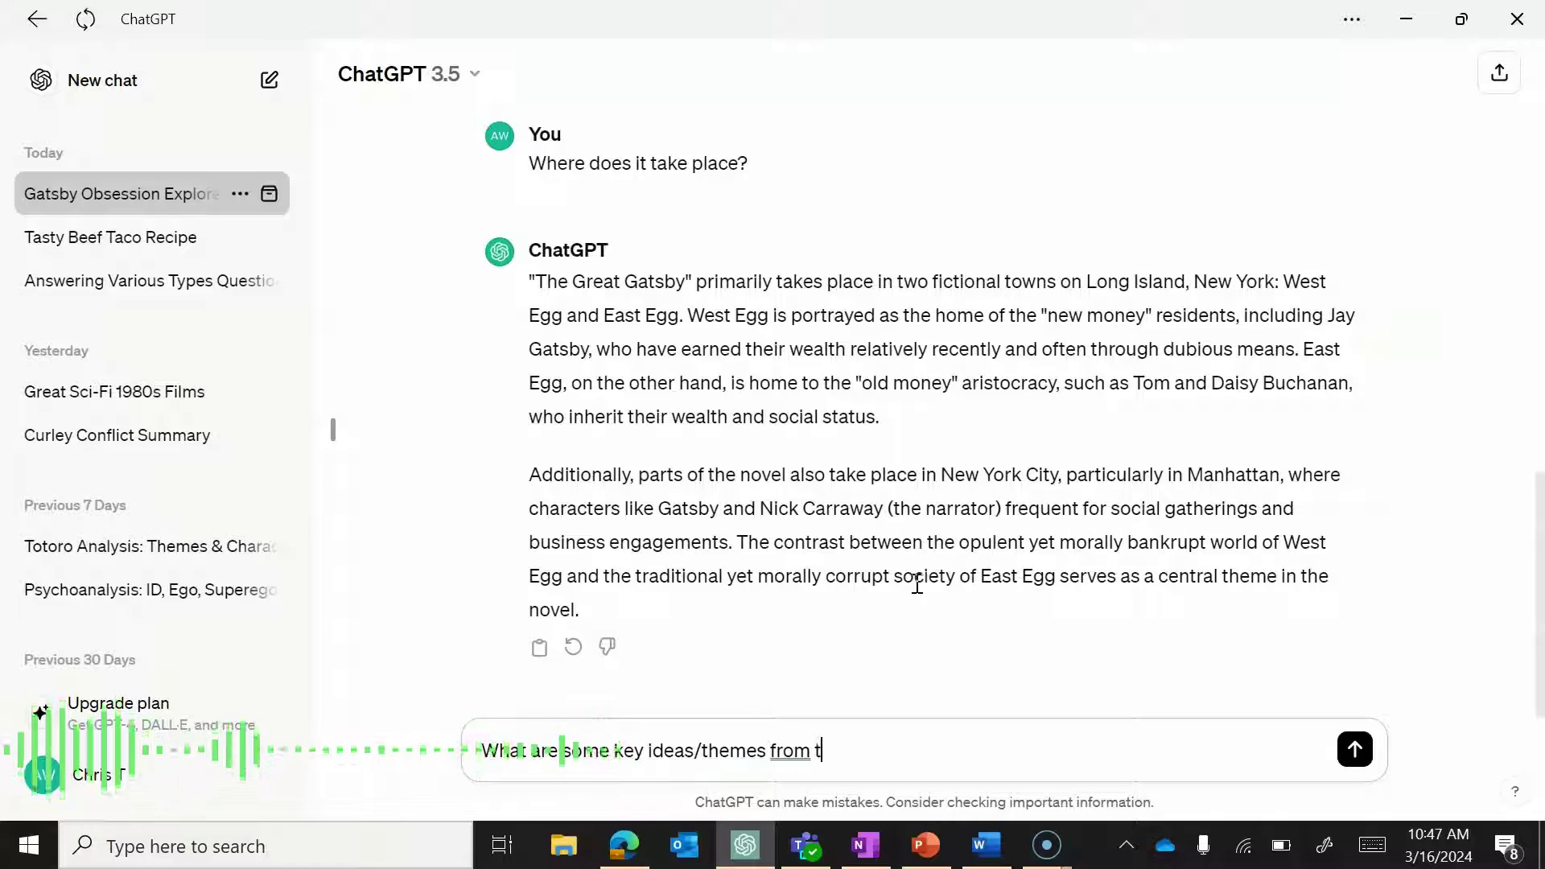
{"action": "type", "text": "he book?"}
{"action": "key", "text": "Return"}
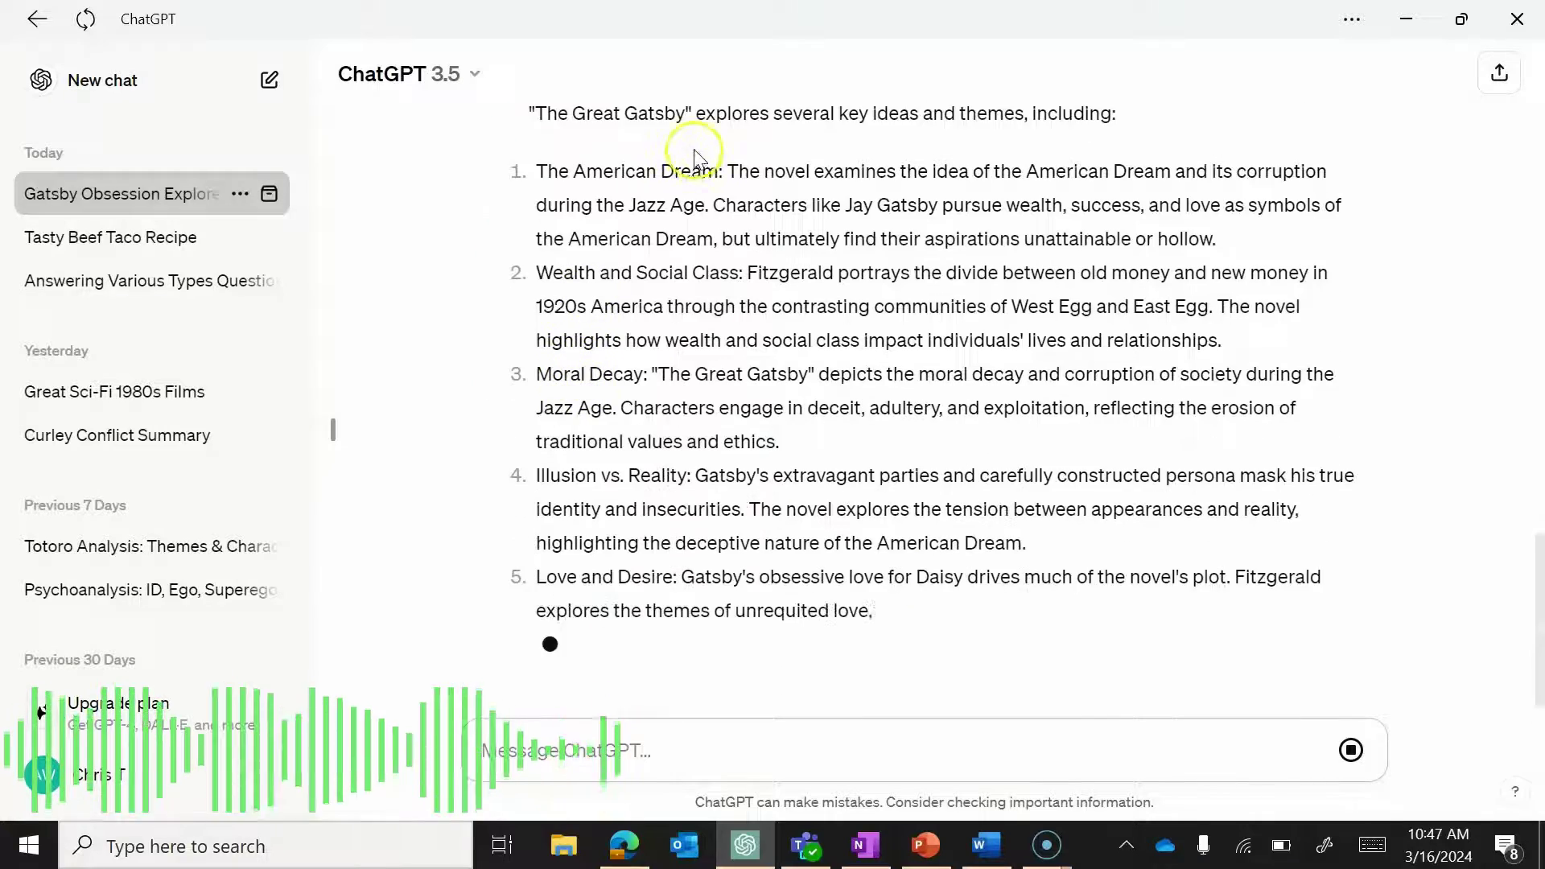
Read through ChatGPT's numbered list of key ideas and themes in The Great Gatsby.
{"action": "scroll", "coordinate": [683, 242], "scroll_direction": "up", "scroll_amount": 3}
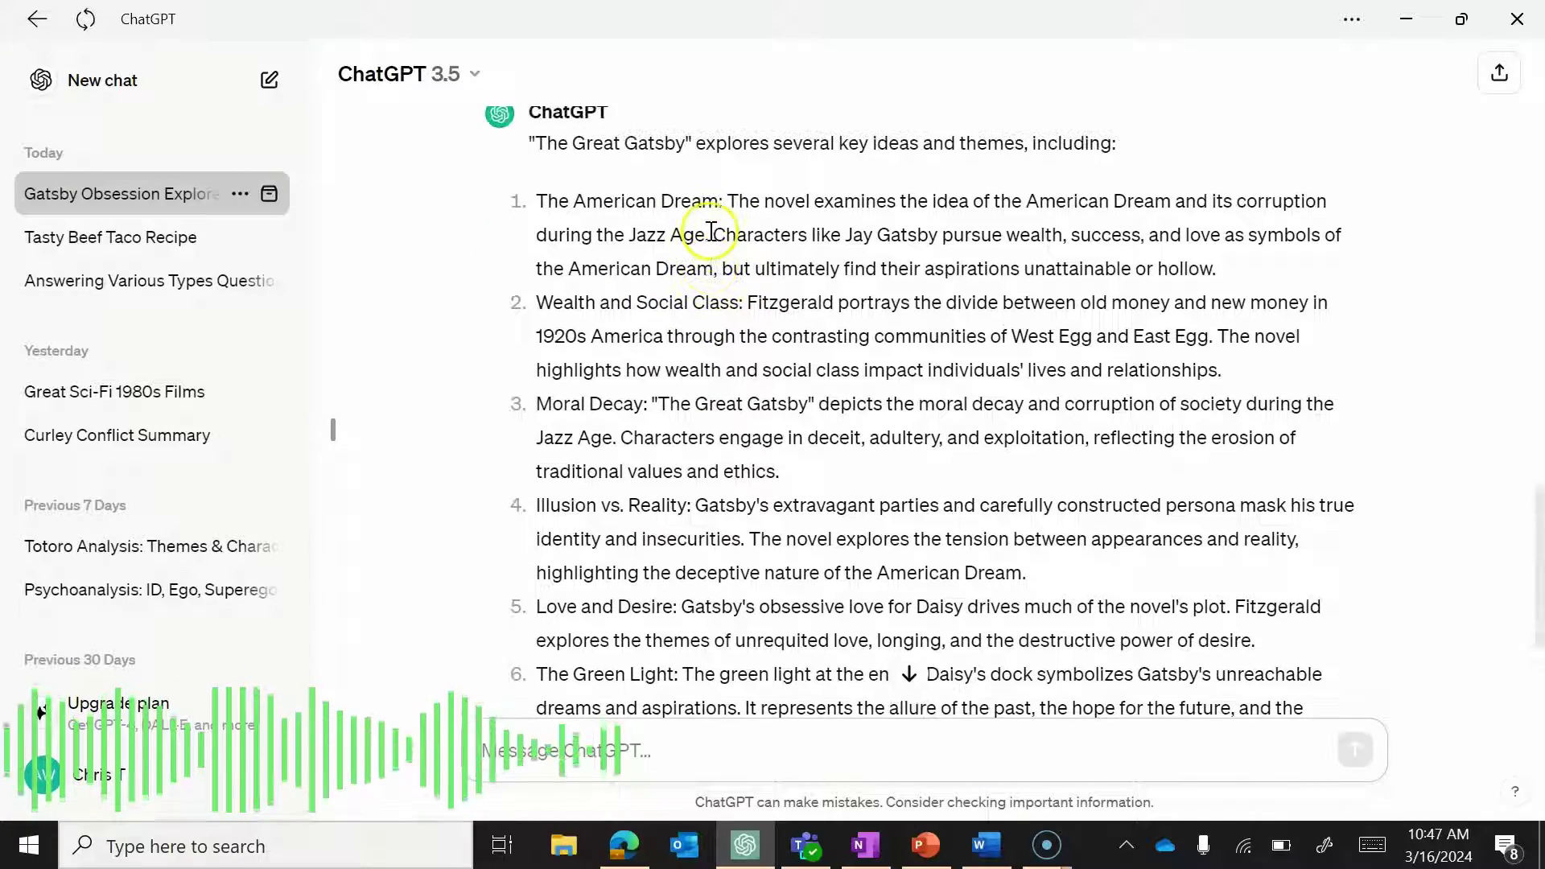
{"action": "scroll", "coordinate": [734, 510], "scroll_direction": "down", "scroll_amount": 5}
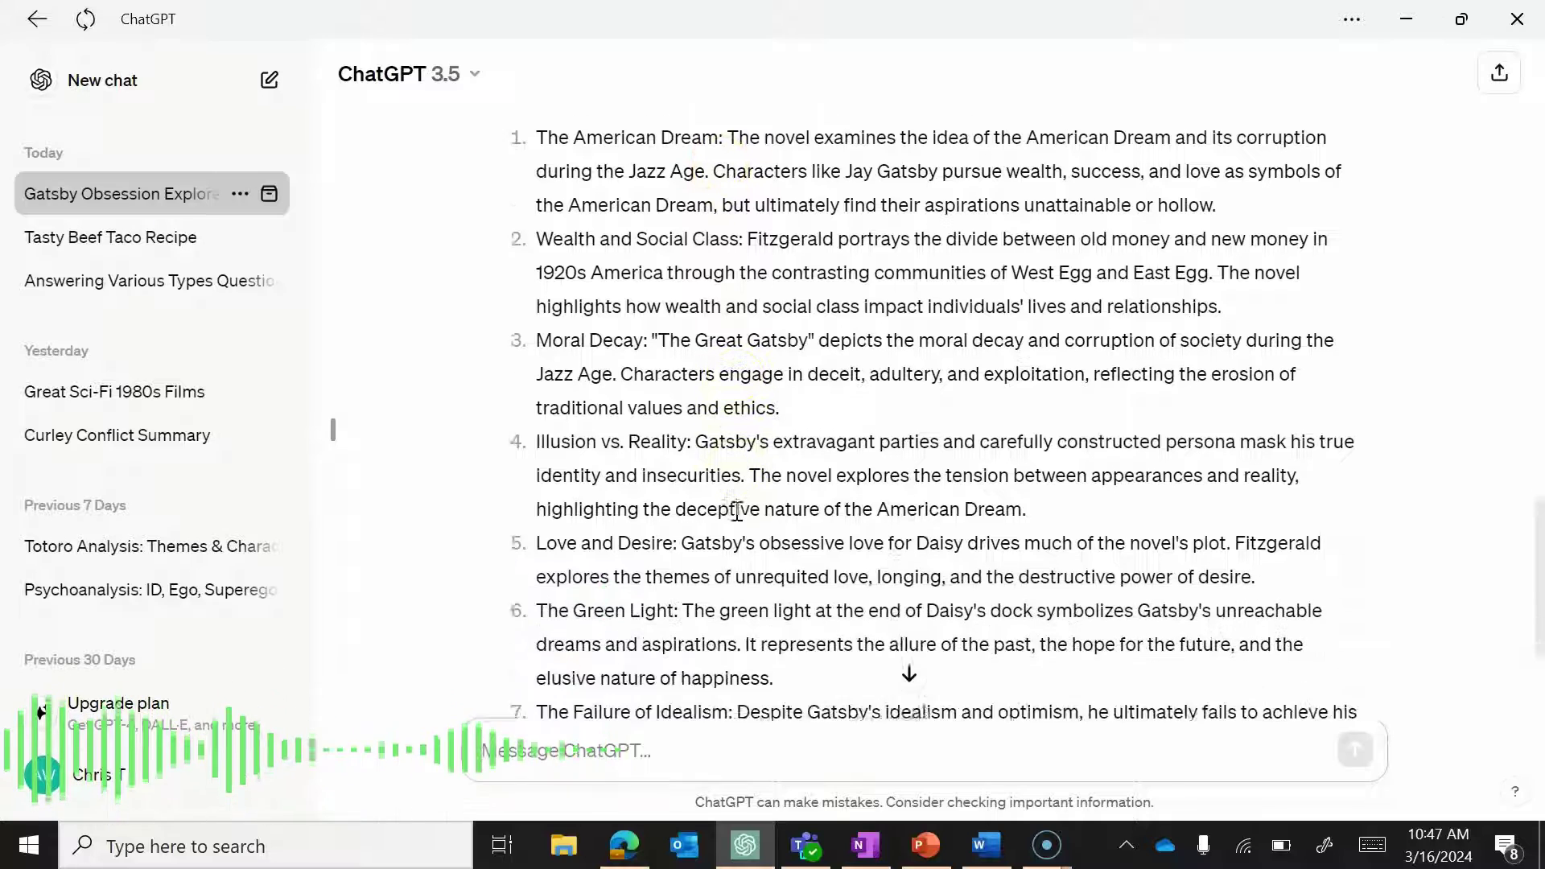
{"action": "scroll", "coordinate": [737, 510], "scroll_direction": "up", "scroll_amount": 4}
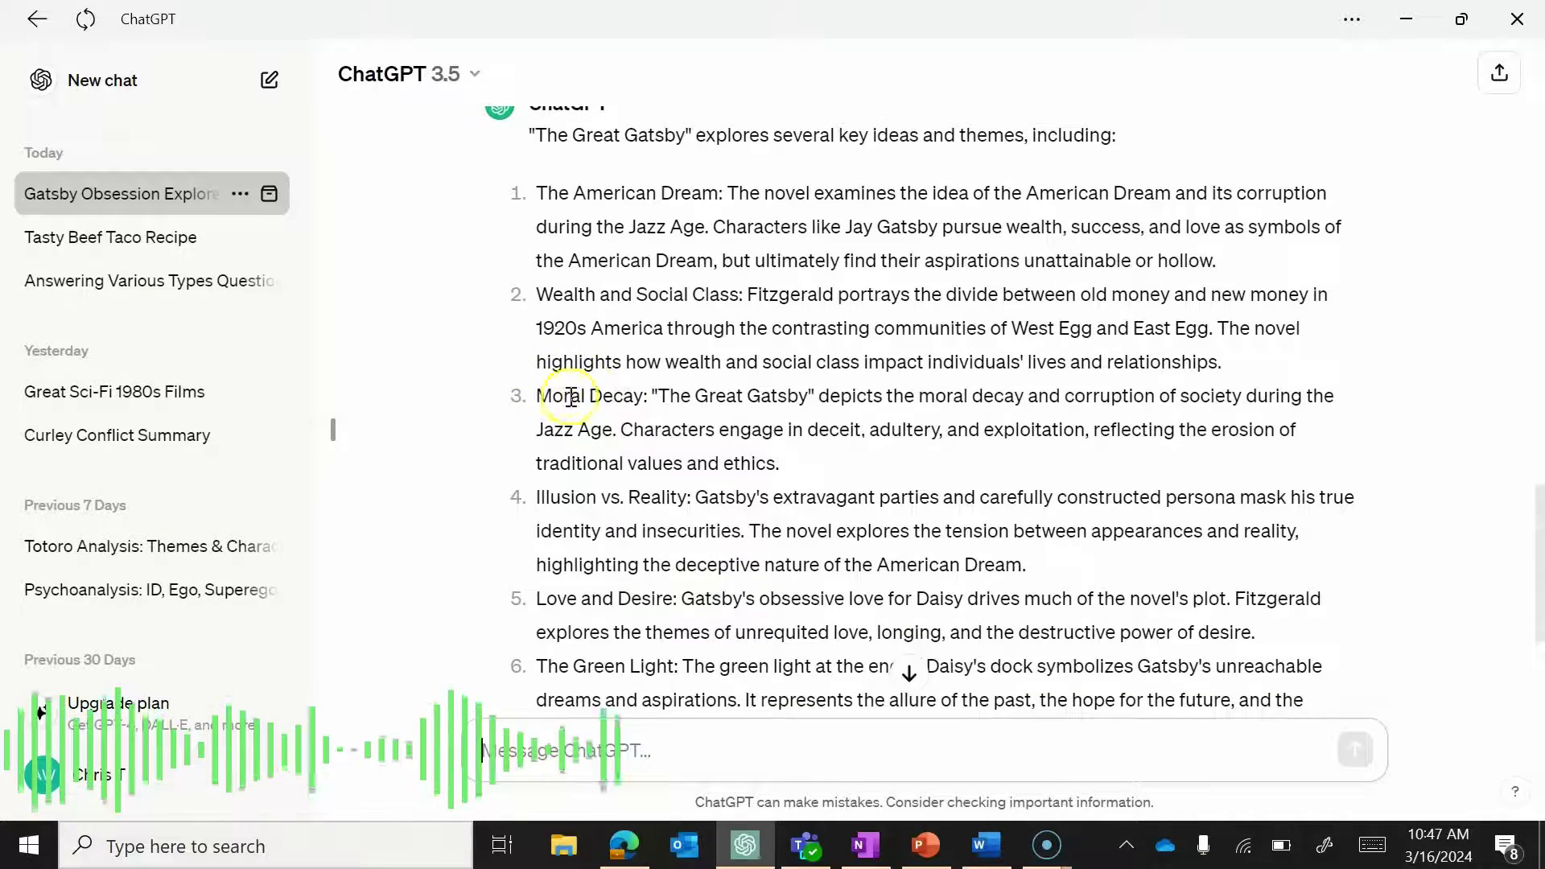
{"action": "scroll", "coordinate": [534, 494], "scroll_direction": "down", "scroll_amount": 2}
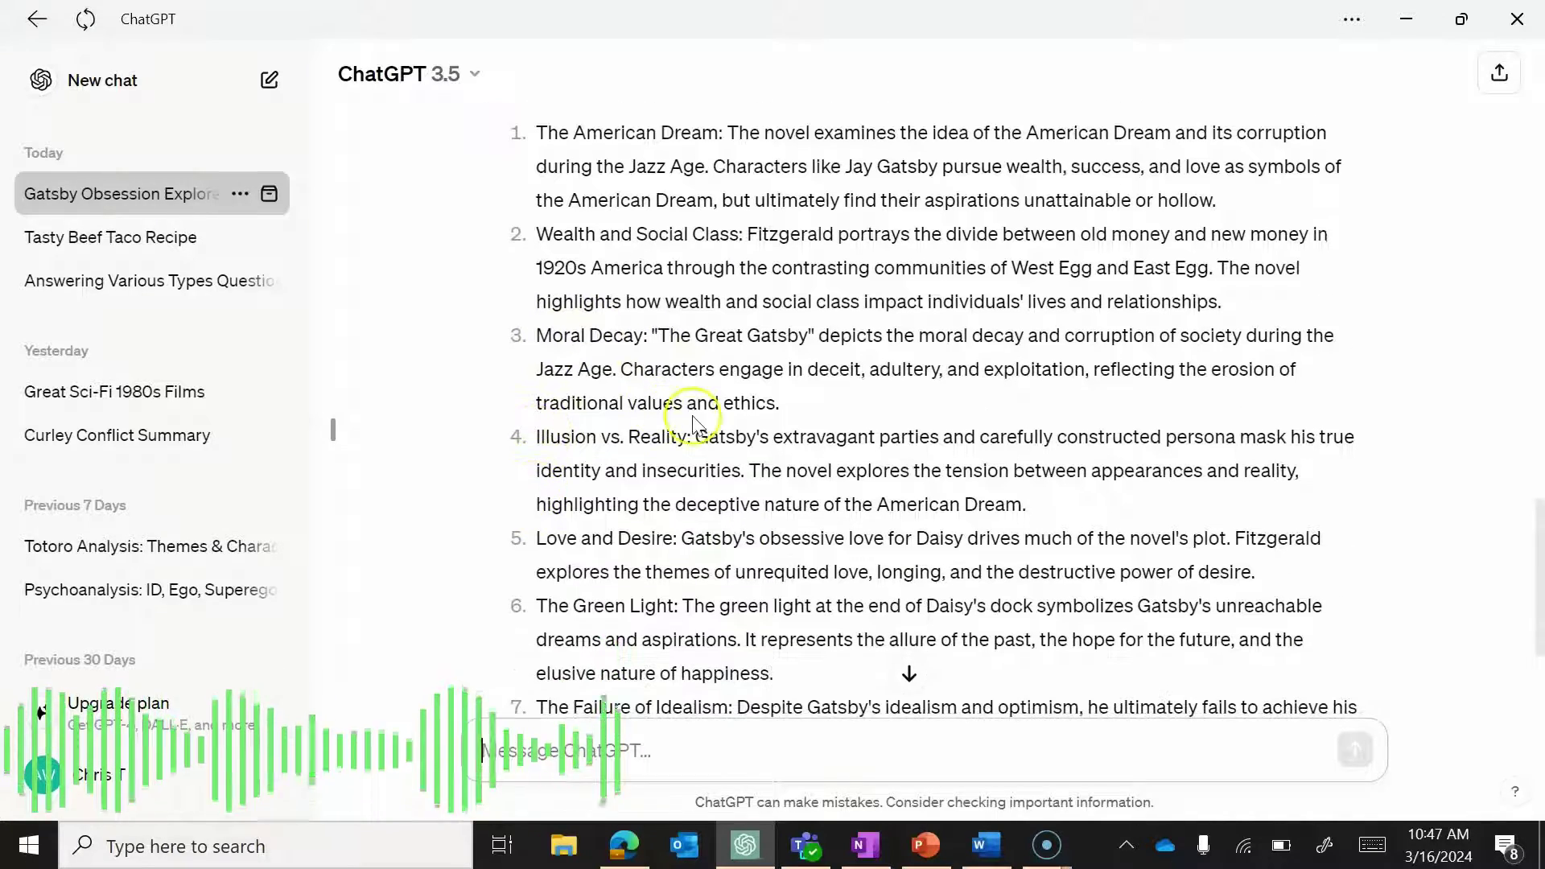
{"action": "scroll", "coordinate": [689, 488], "scroll_direction": "down", "scroll_amount": 1}
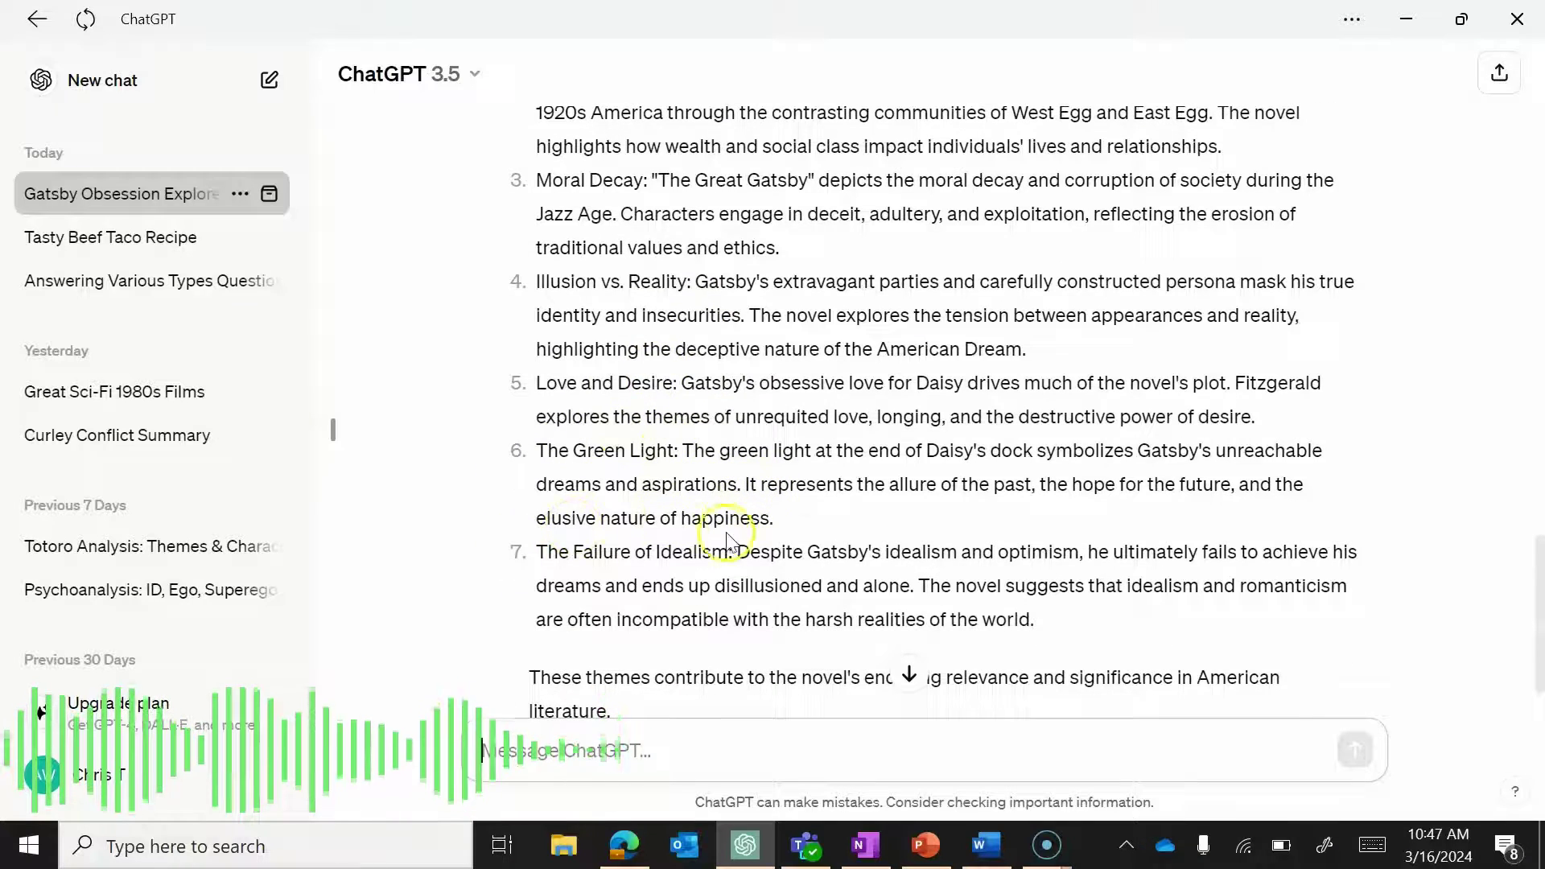
{"action": "scroll", "coordinate": [788, 544], "scroll_direction": "up", "scroll_amount": 1}
{"action": "scroll", "coordinate": [807, 544], "scroll_direction": "up", "scroll_amount": 3}
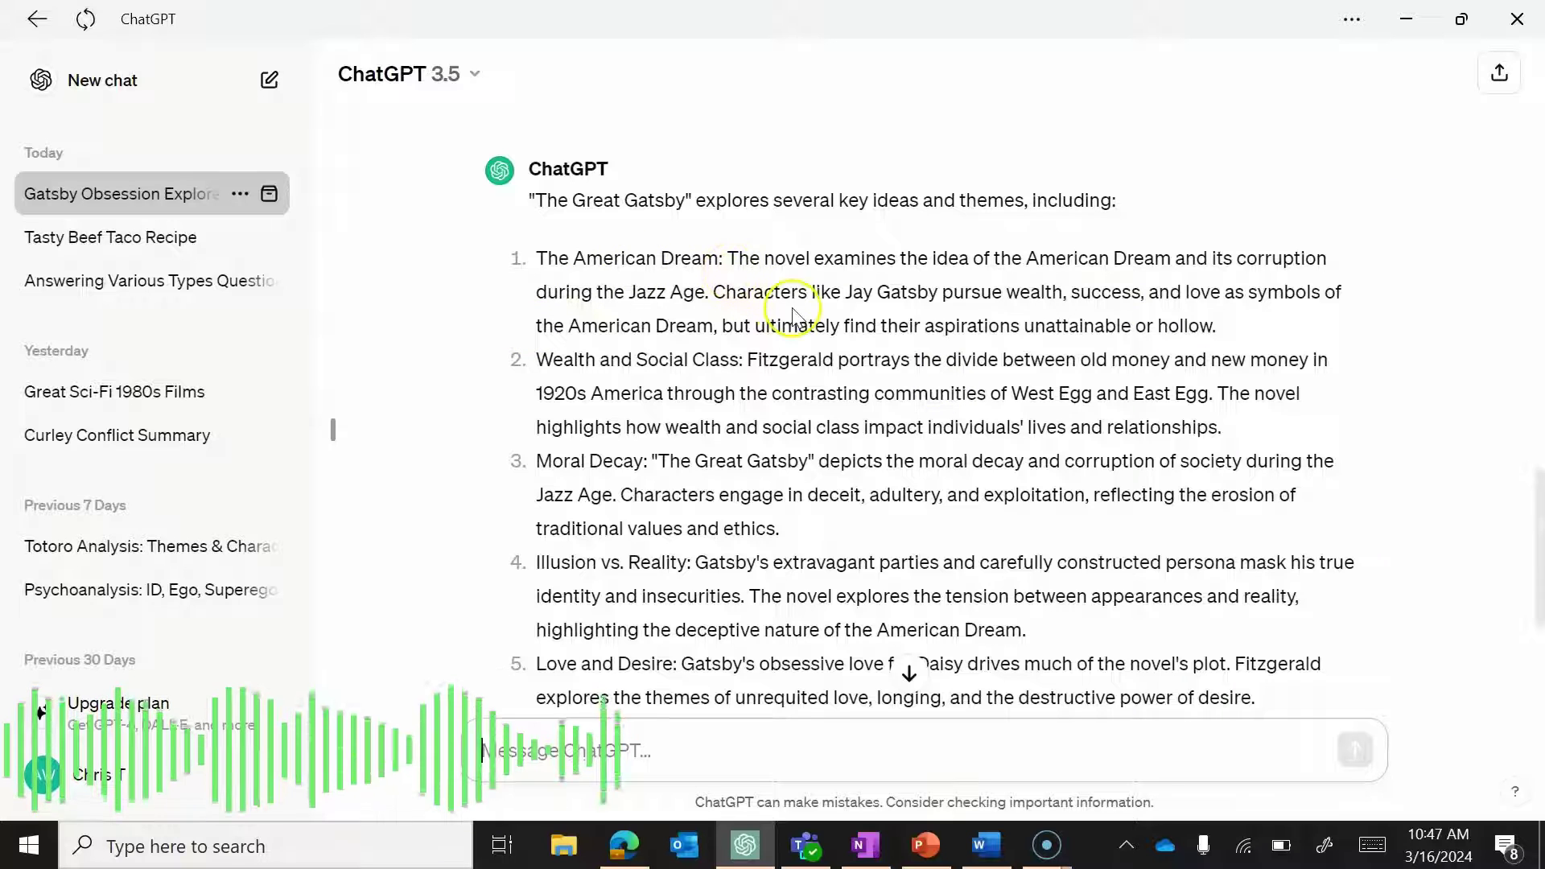
{"action": "scroll", "coordinate": [889, 332], "scroll_direction": "down", "scroll_amount": 1}
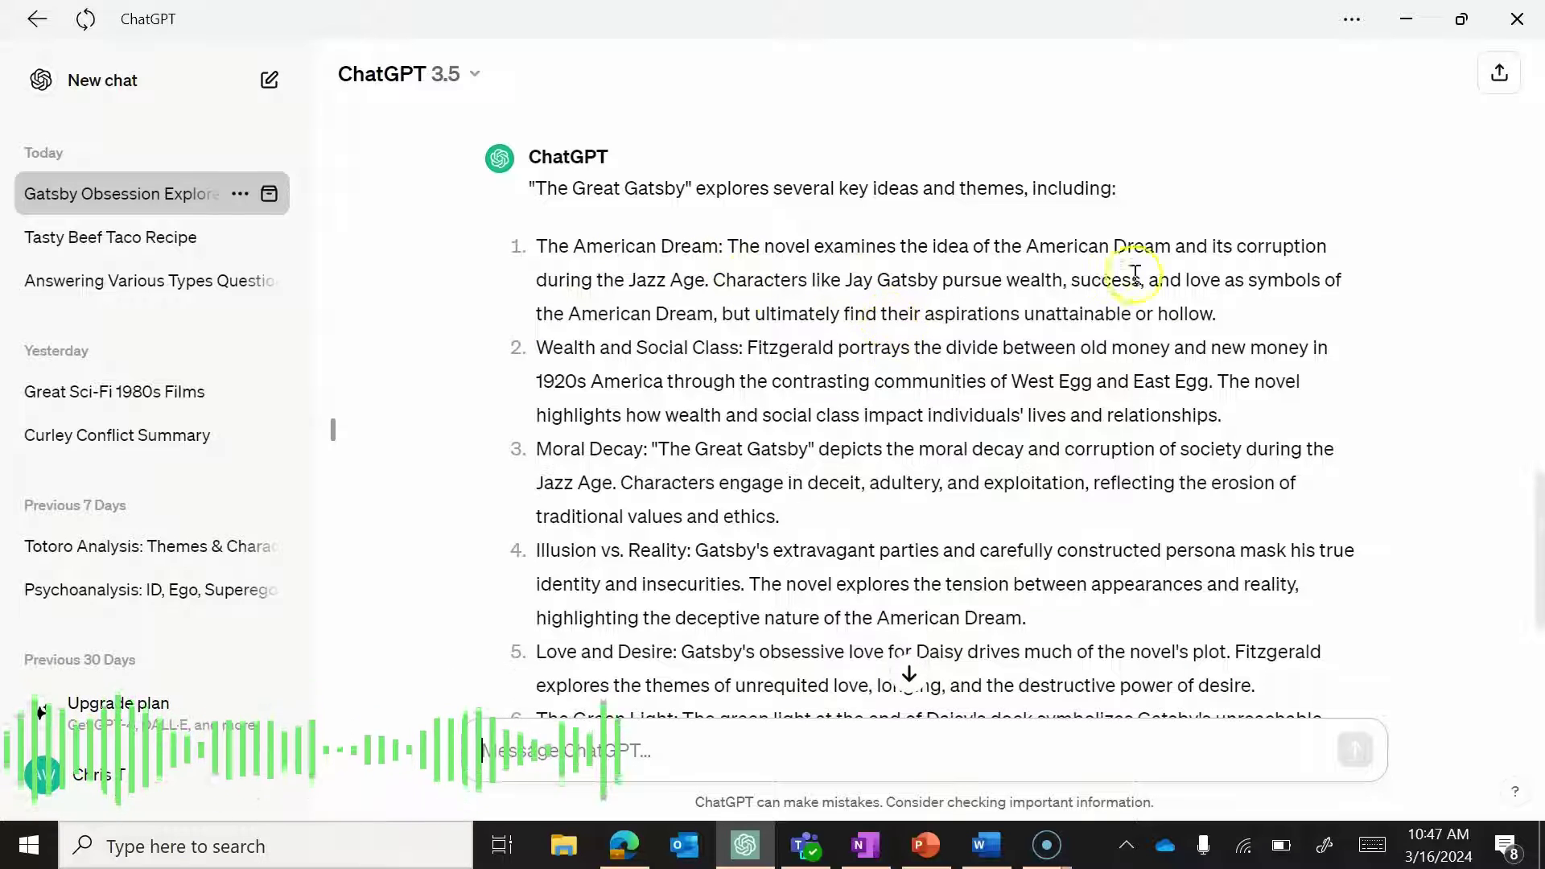
{"action": "scroll", "coordinate": [1303, 289], "scroll_direction": "up", "scroll_amount": 1}
{"action": "scroll", "coordinate": [1303, 289], "scroll_direction": "down", "scroll_amount": 3}
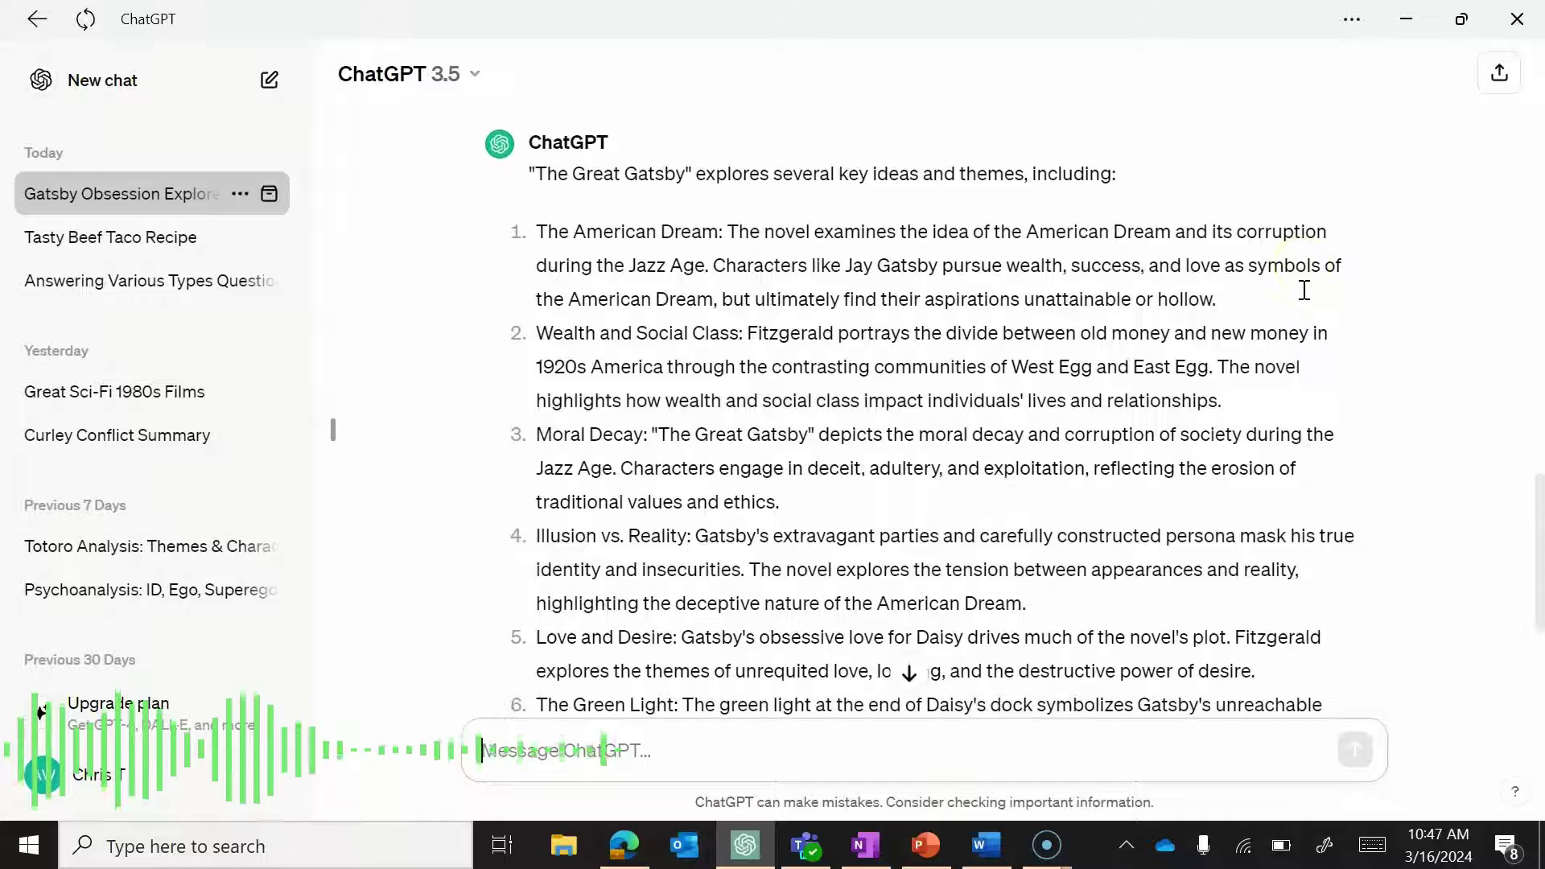
Begin a question with "How does" and check it against the Word project description and the PowerPoint question words before returning to ChatGPT.
{"action": "left_click", "coordinate": [820, 737]}
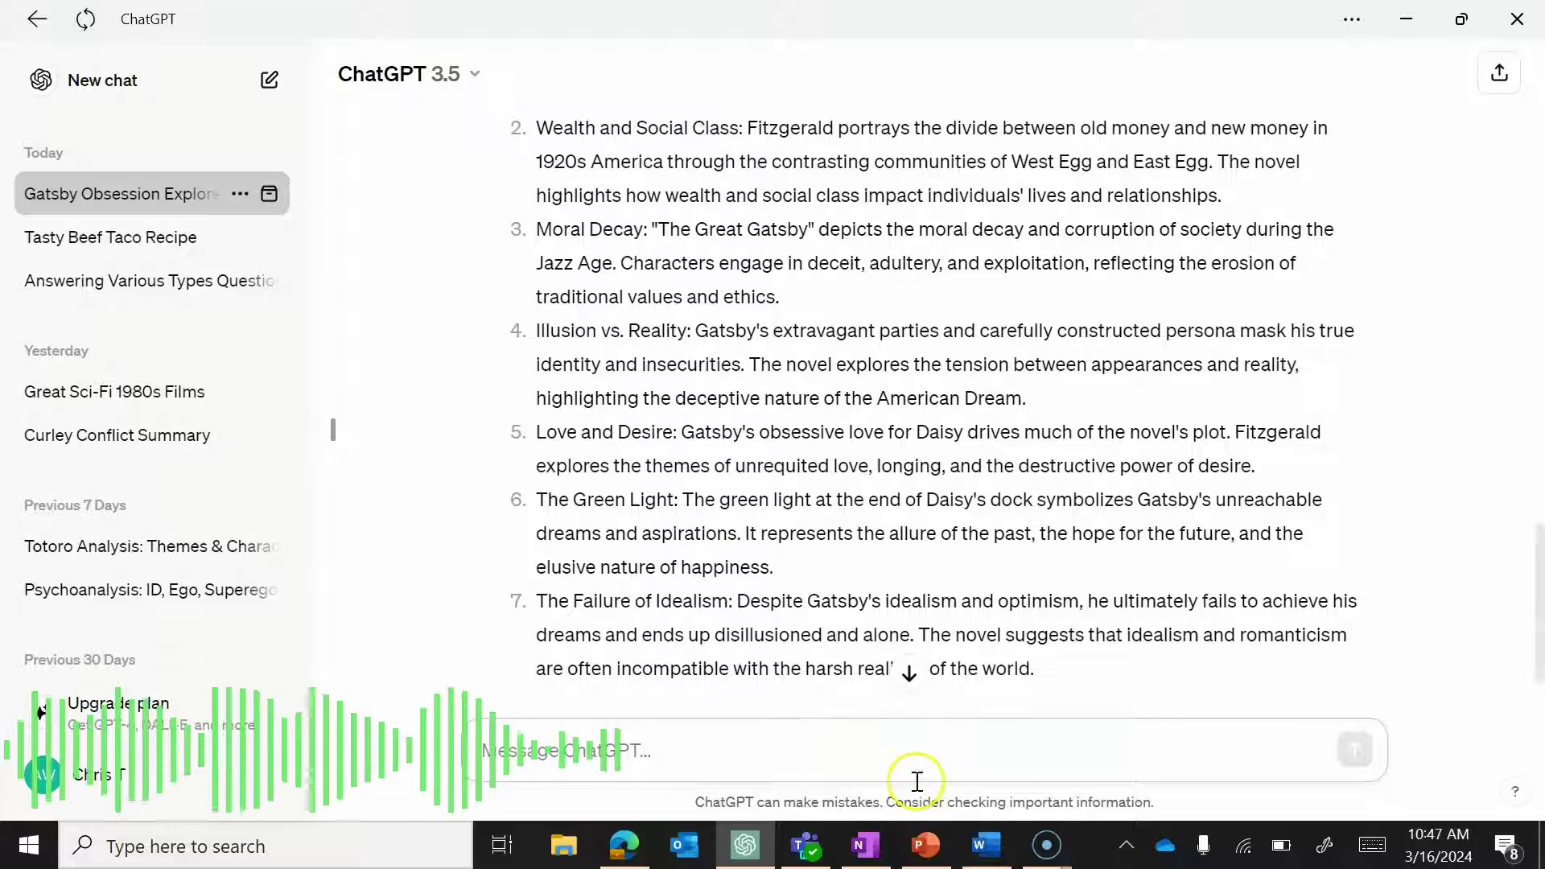
{"action": "type", "text": "How does"}
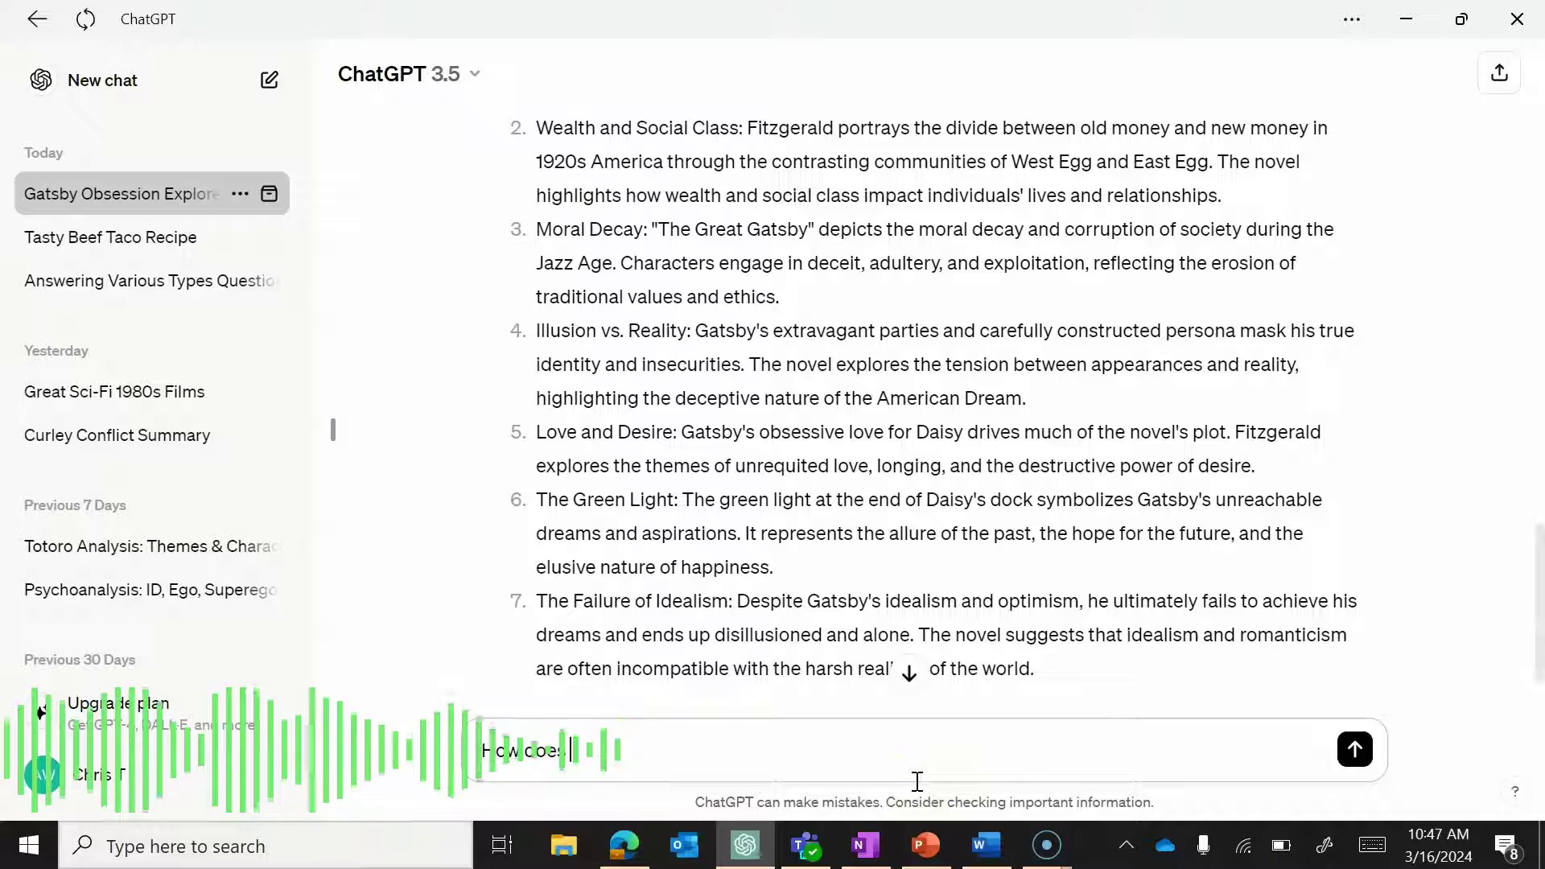
{"action": "left_click", "coordinate": [988, 845]}
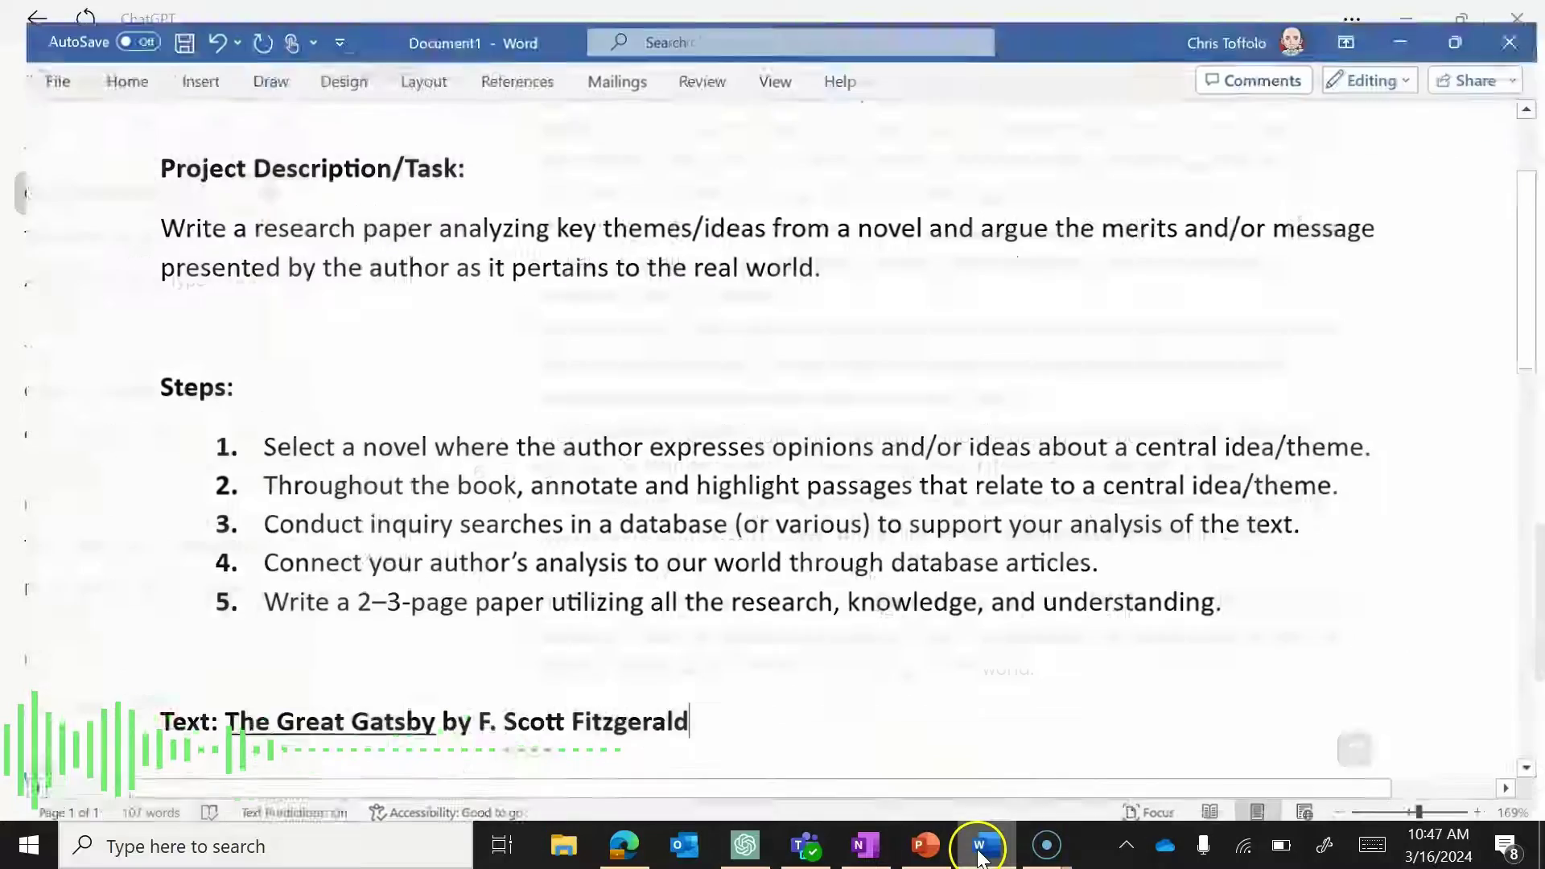
{"action": "left_click", "coordinate": [926, 851]}
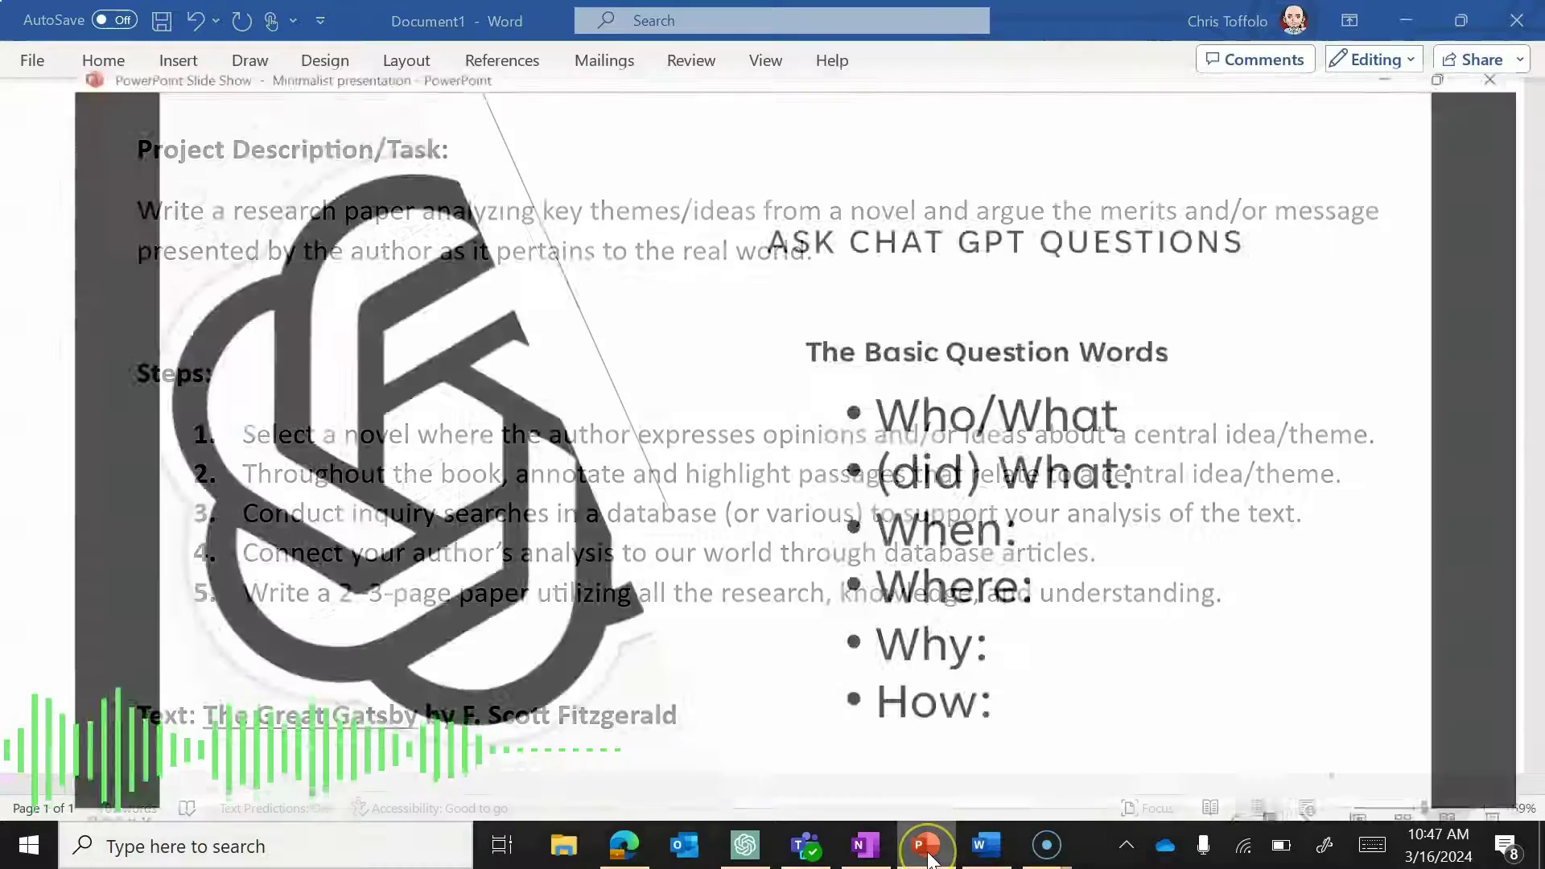
{"action": "left_click", "coordinate": [930, 858]}
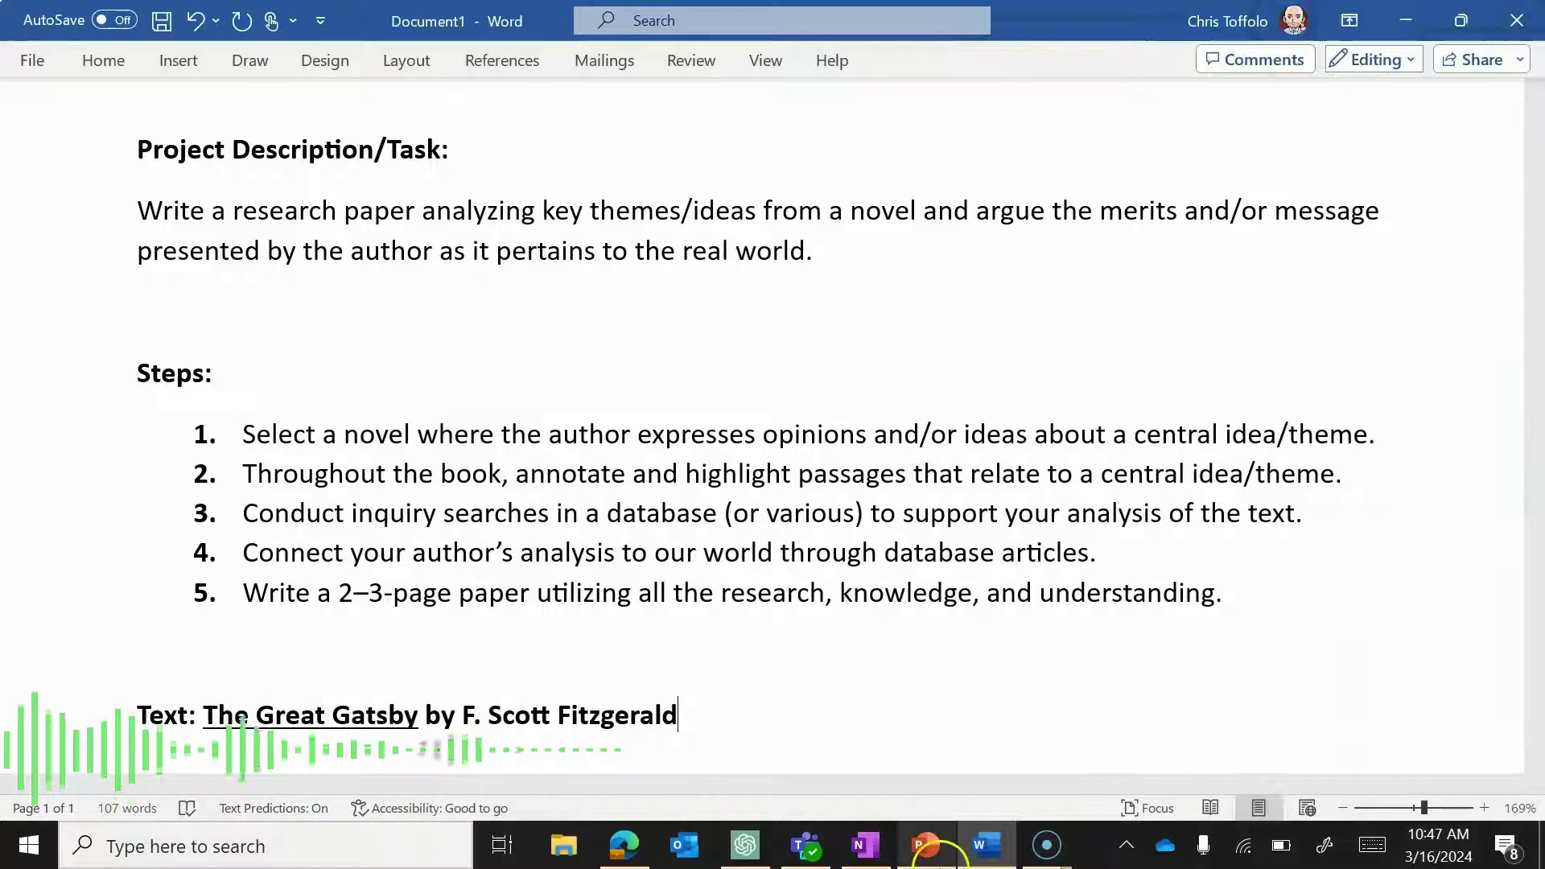
{"action": "left_click", "coordinate": [748, 835]}
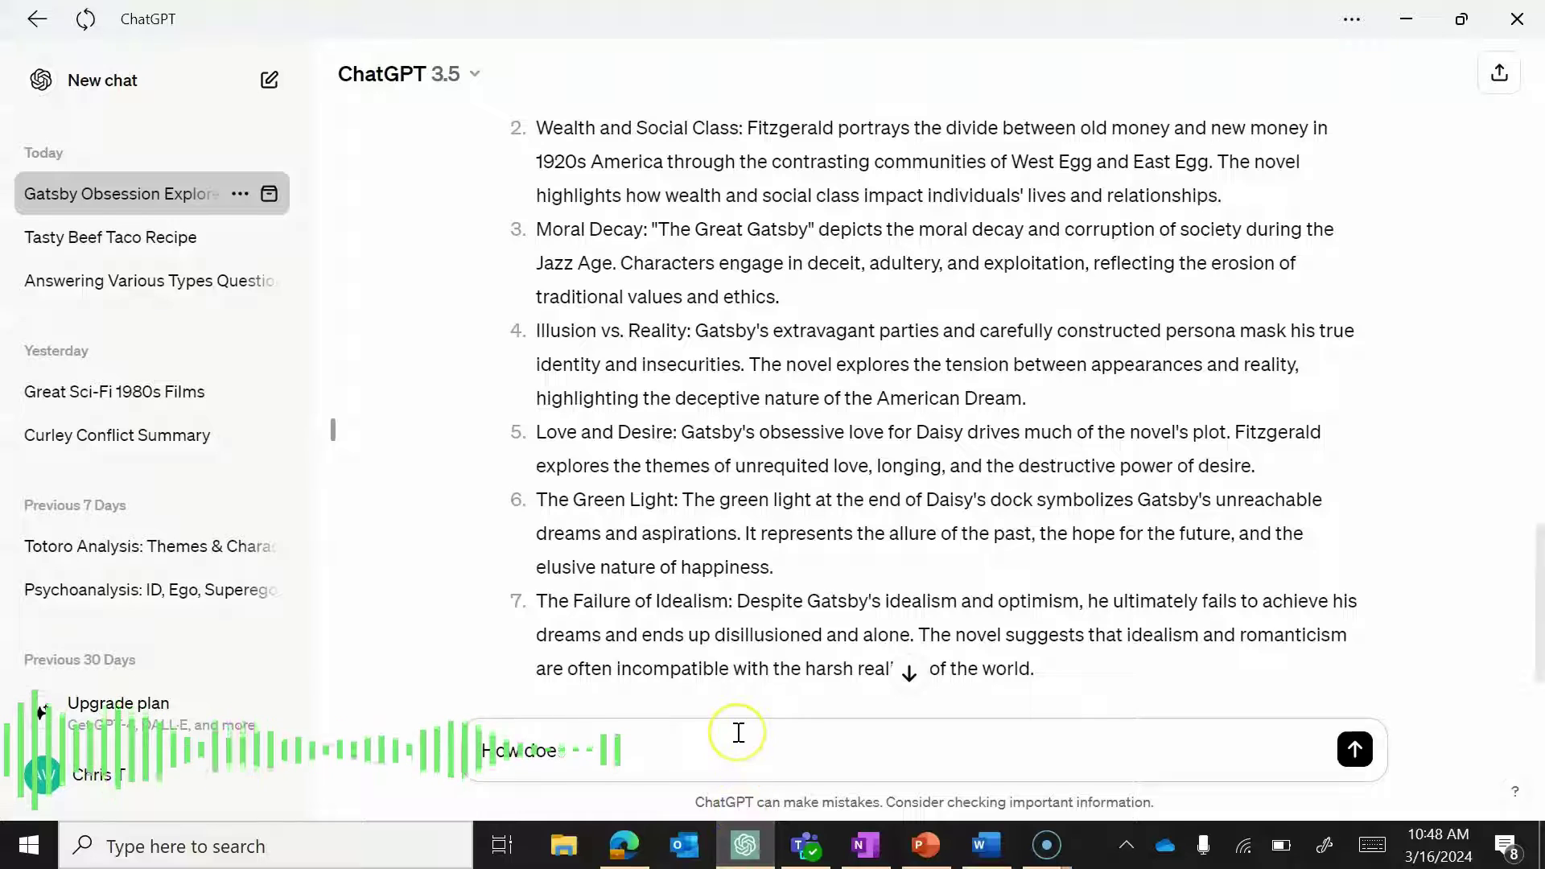
Ask ChatGPT "How does the american dream relate to Jay Gatsby?".
{"action": "key", "text": "BackSpace"}
{"action": "key", "text": "BackSpace"}
{"action": "key", "text": "BackSpace"}
{"action": "type", "text": "How do"}
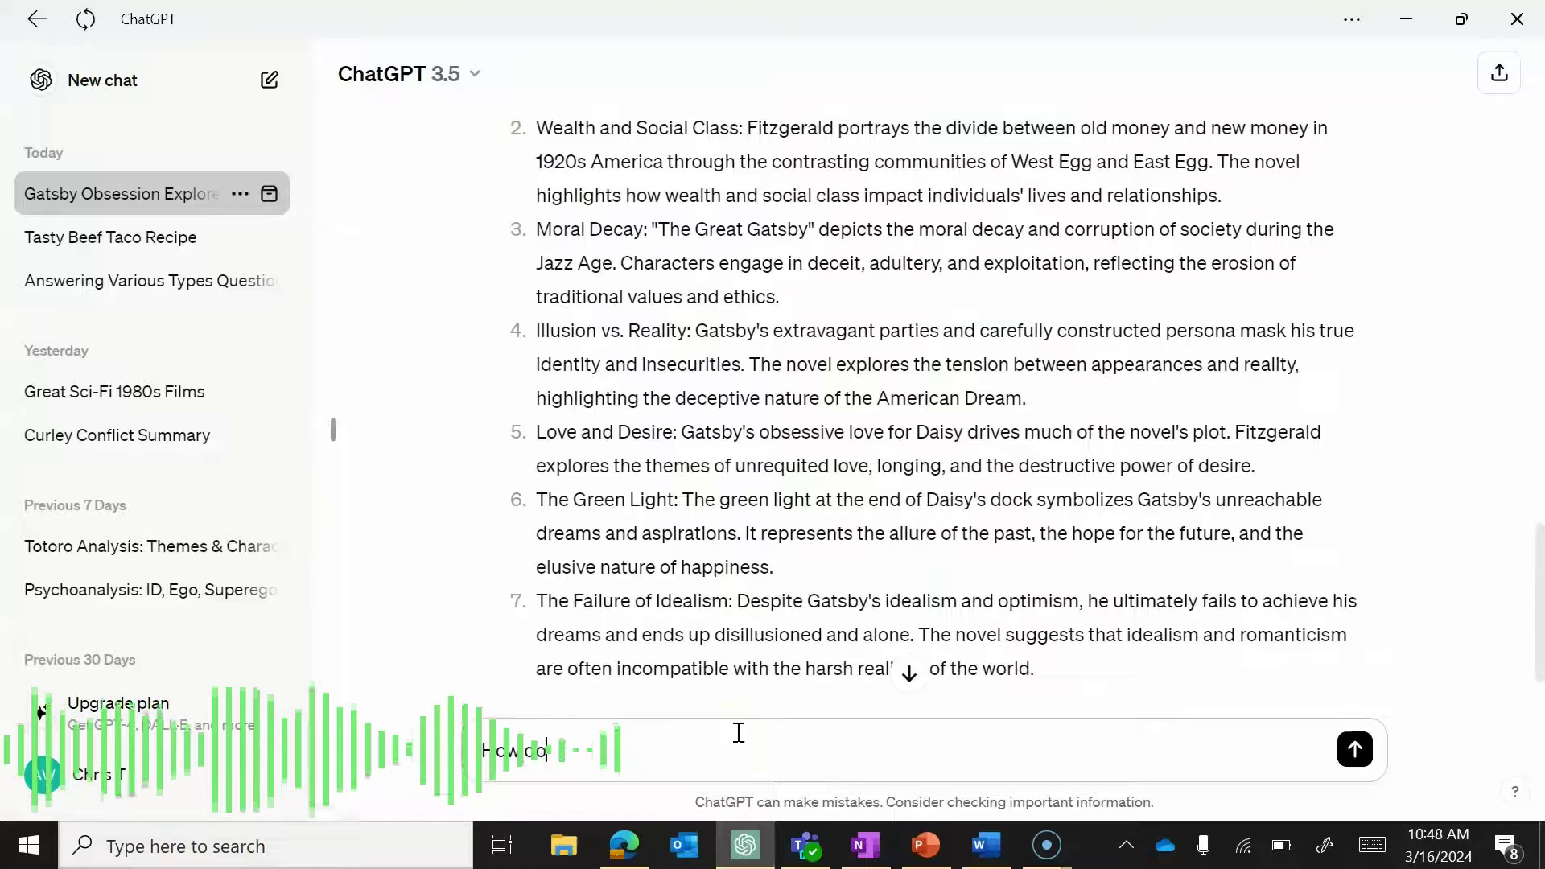
{"action": "type", "text": "es the american dream"}
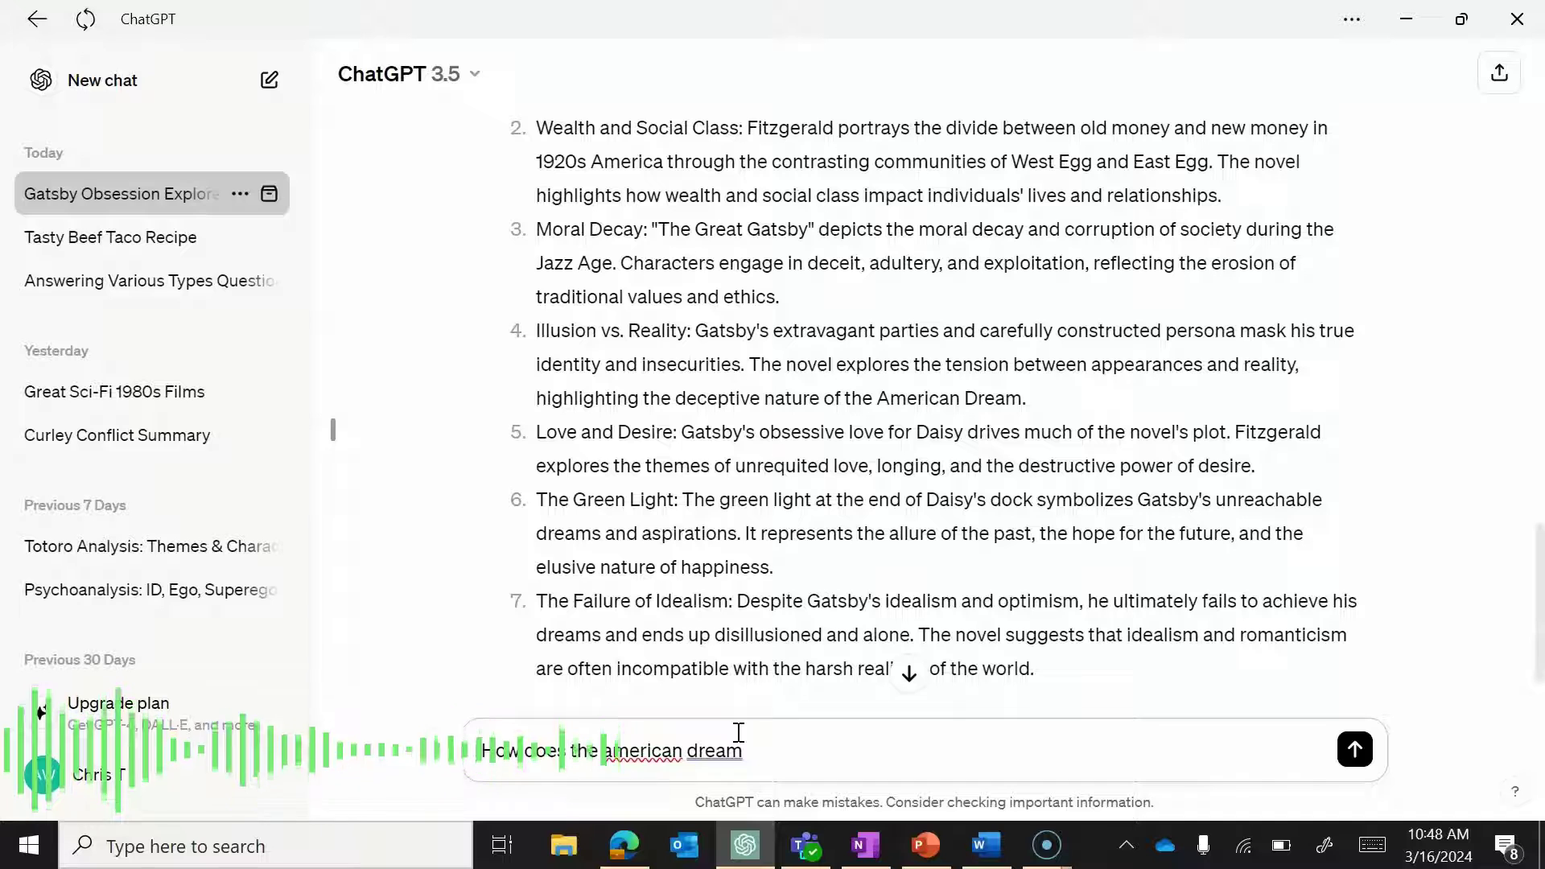
{"action": "left_click", "coordinate": [795, 749]}
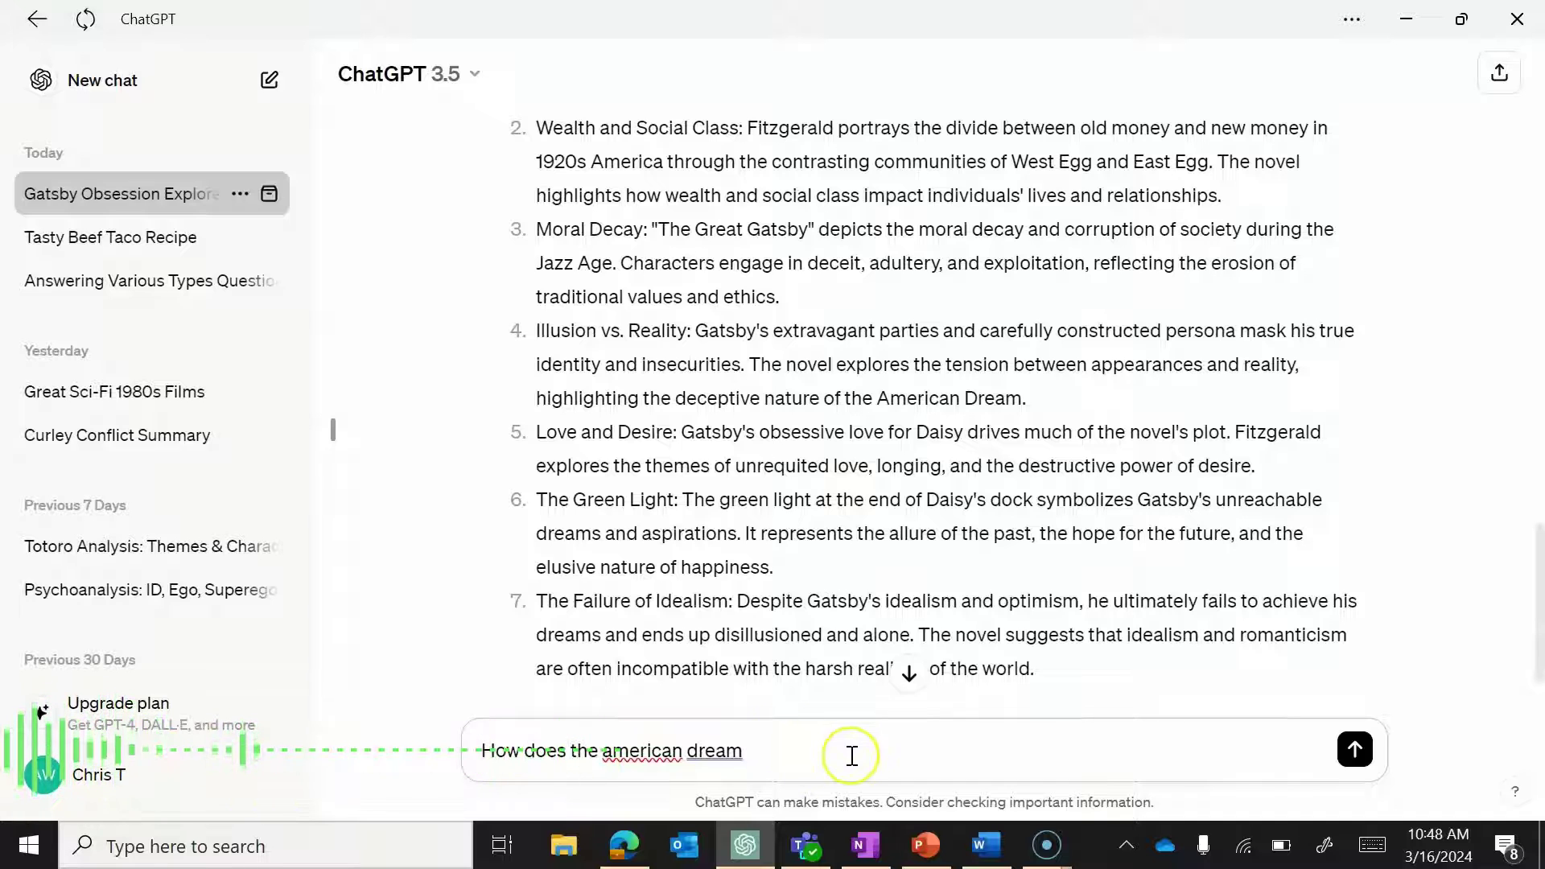
{"action": "type", "text": "re"}
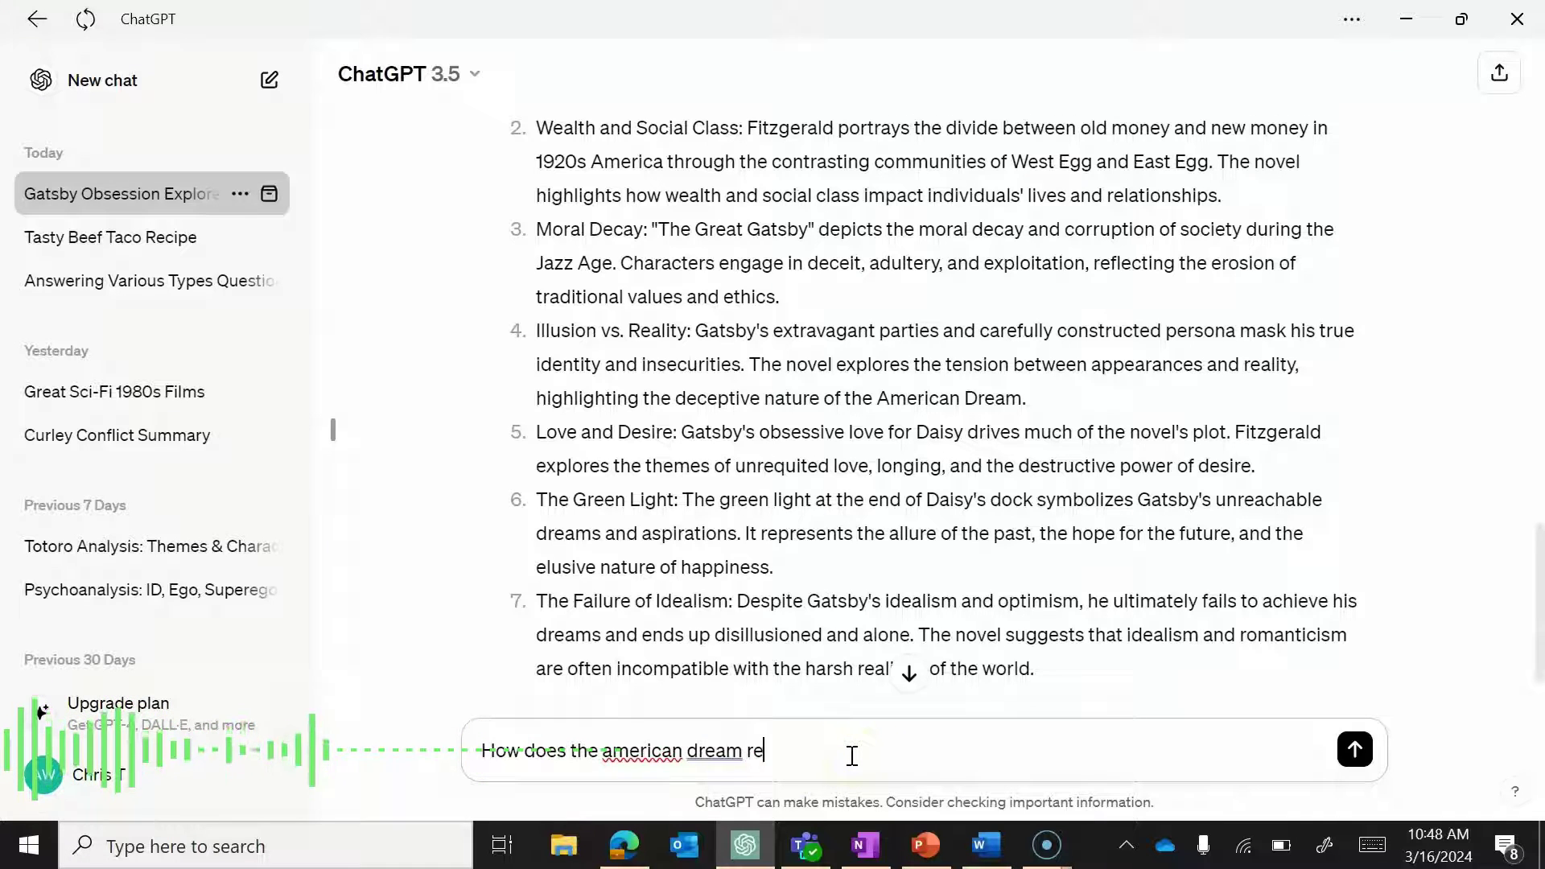
{"action": "type", "text": "late to Jay Gatsby?"}
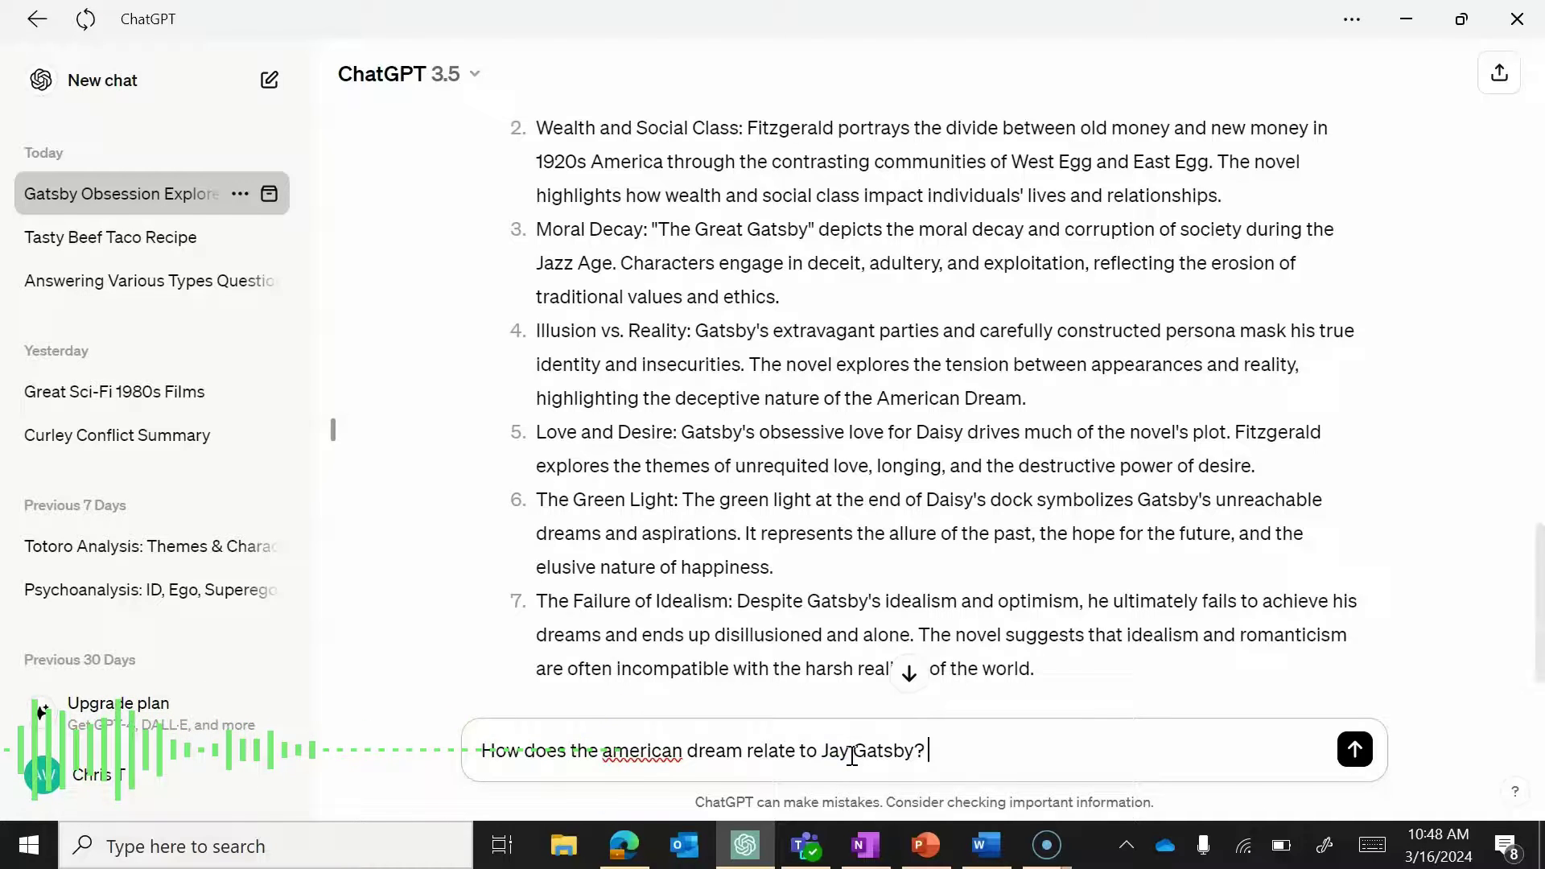
{"action": "key", "text": "Return"}
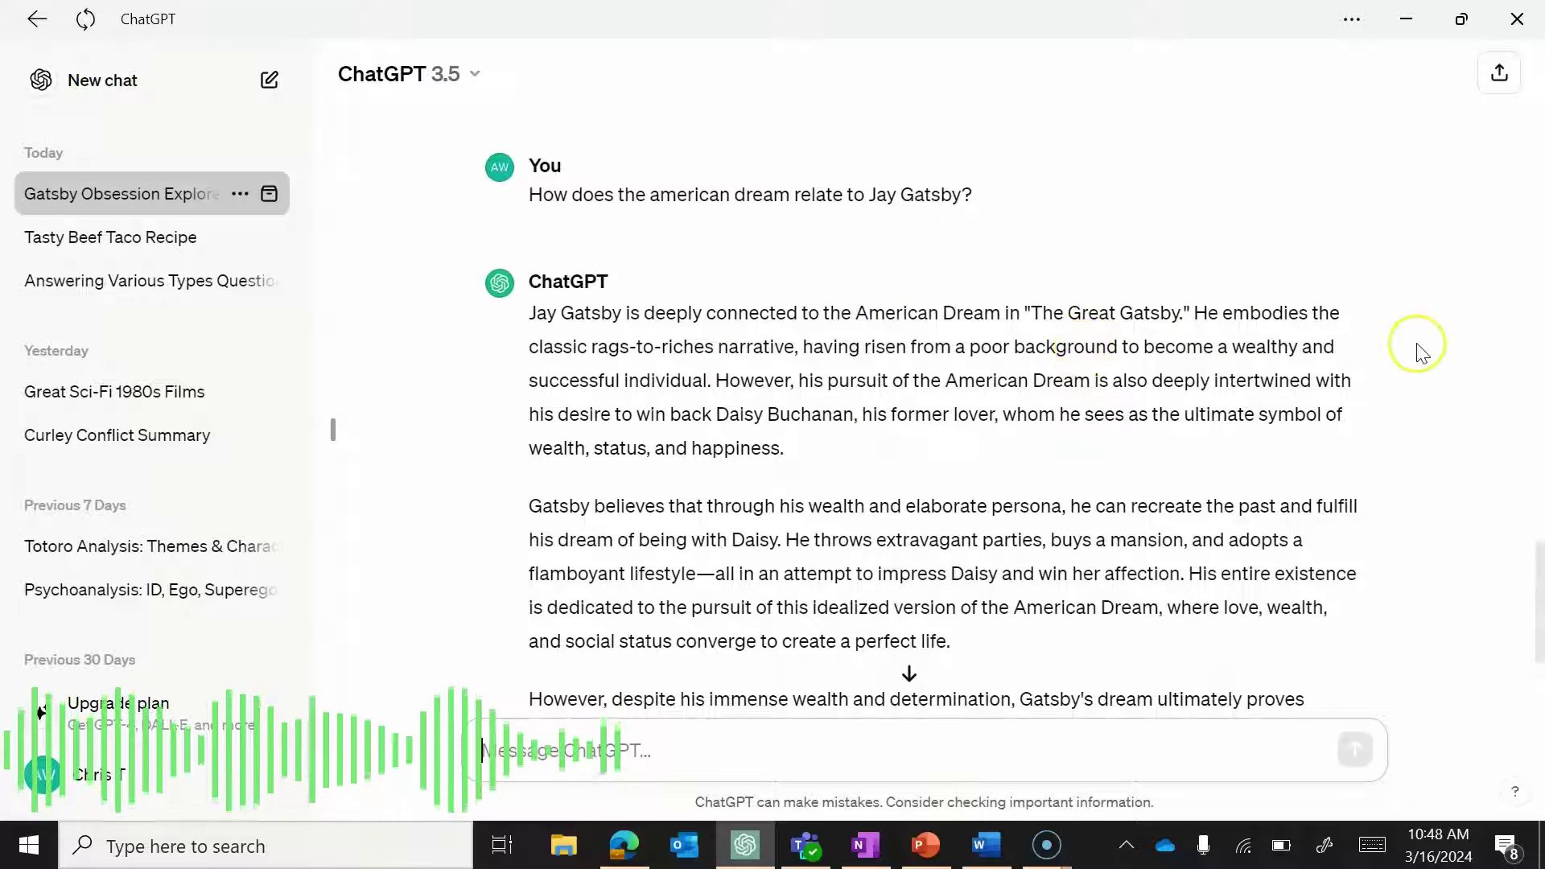
Read ChatGPT's answer on how the American Dream relates to Jay Gatsby, focusing on the opening of its last paragraph.
{"action": "scroll", "coordinate": [925, 345], "scroll_direction": "down", "scroll_amount": 4}
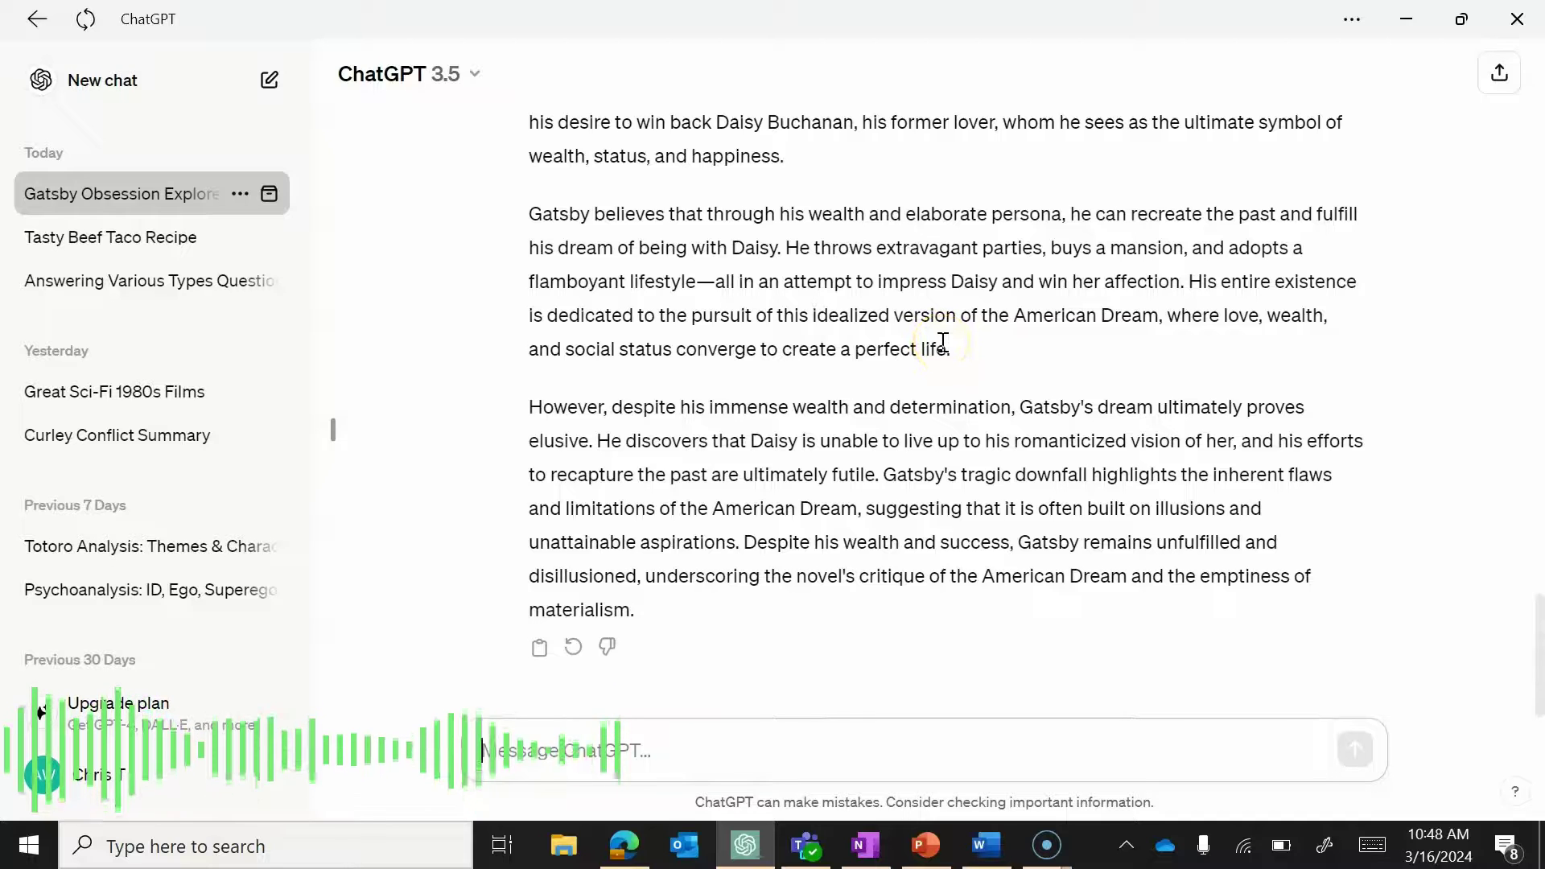
{"action": "scroll", "coordinate": [943, 342], "scroll_direction": "up", "scroll_amount": 1}
{"action": "scroll", "coordinate": [942, 342], "scroll_direction": "down", "scroll_amount": 1}
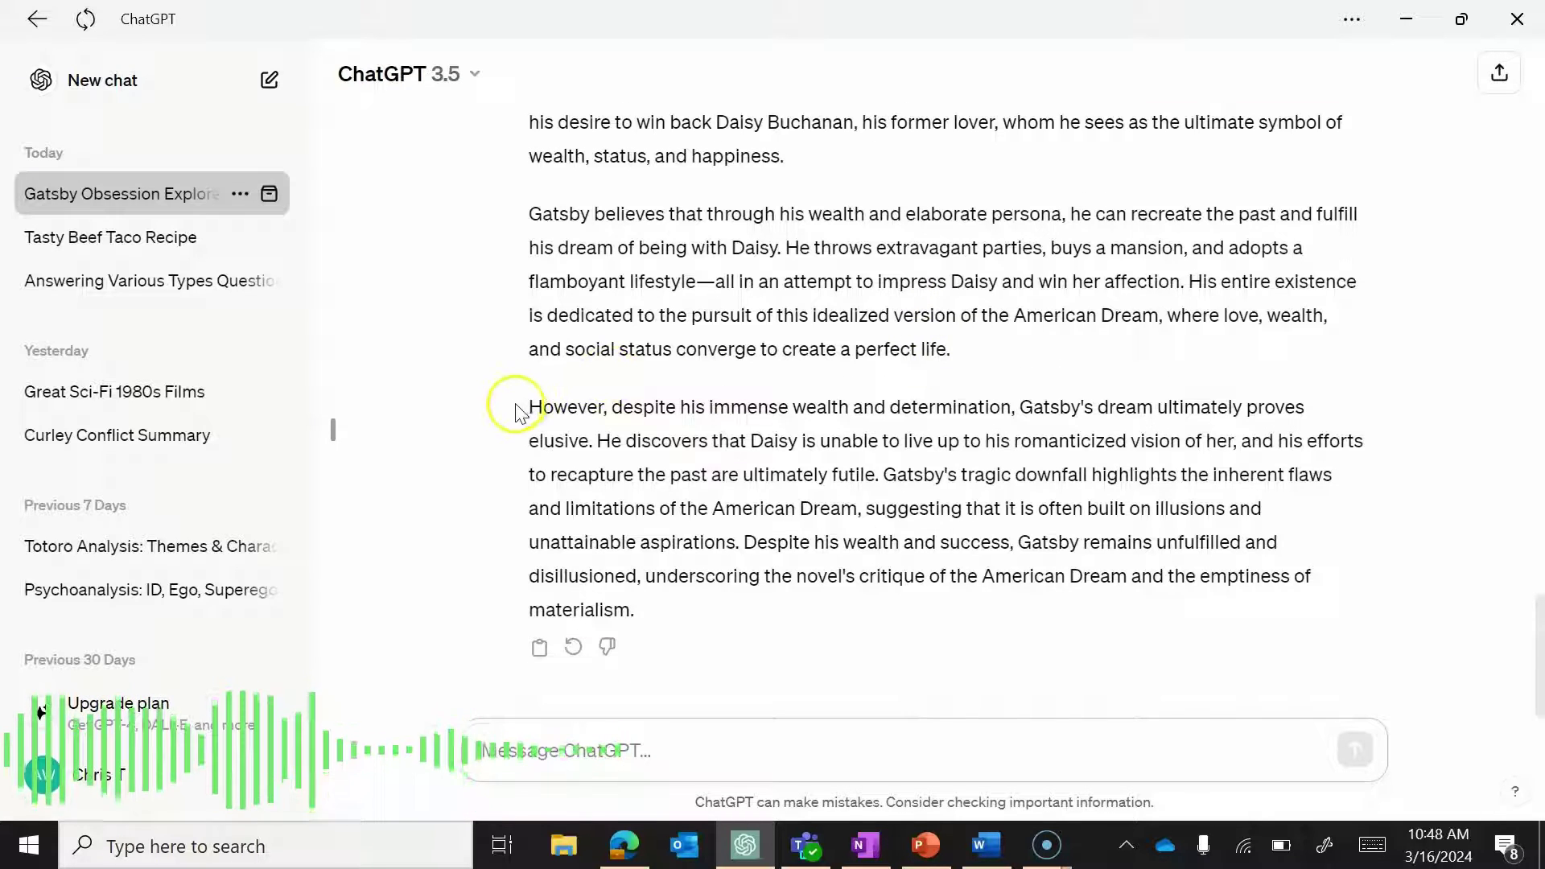
{"action": "left_click_drag", "start_coordinate": [518, 403], "coordinate": [774, 440]}
{"action": "left_click", "coordinate": [1159, 427]}
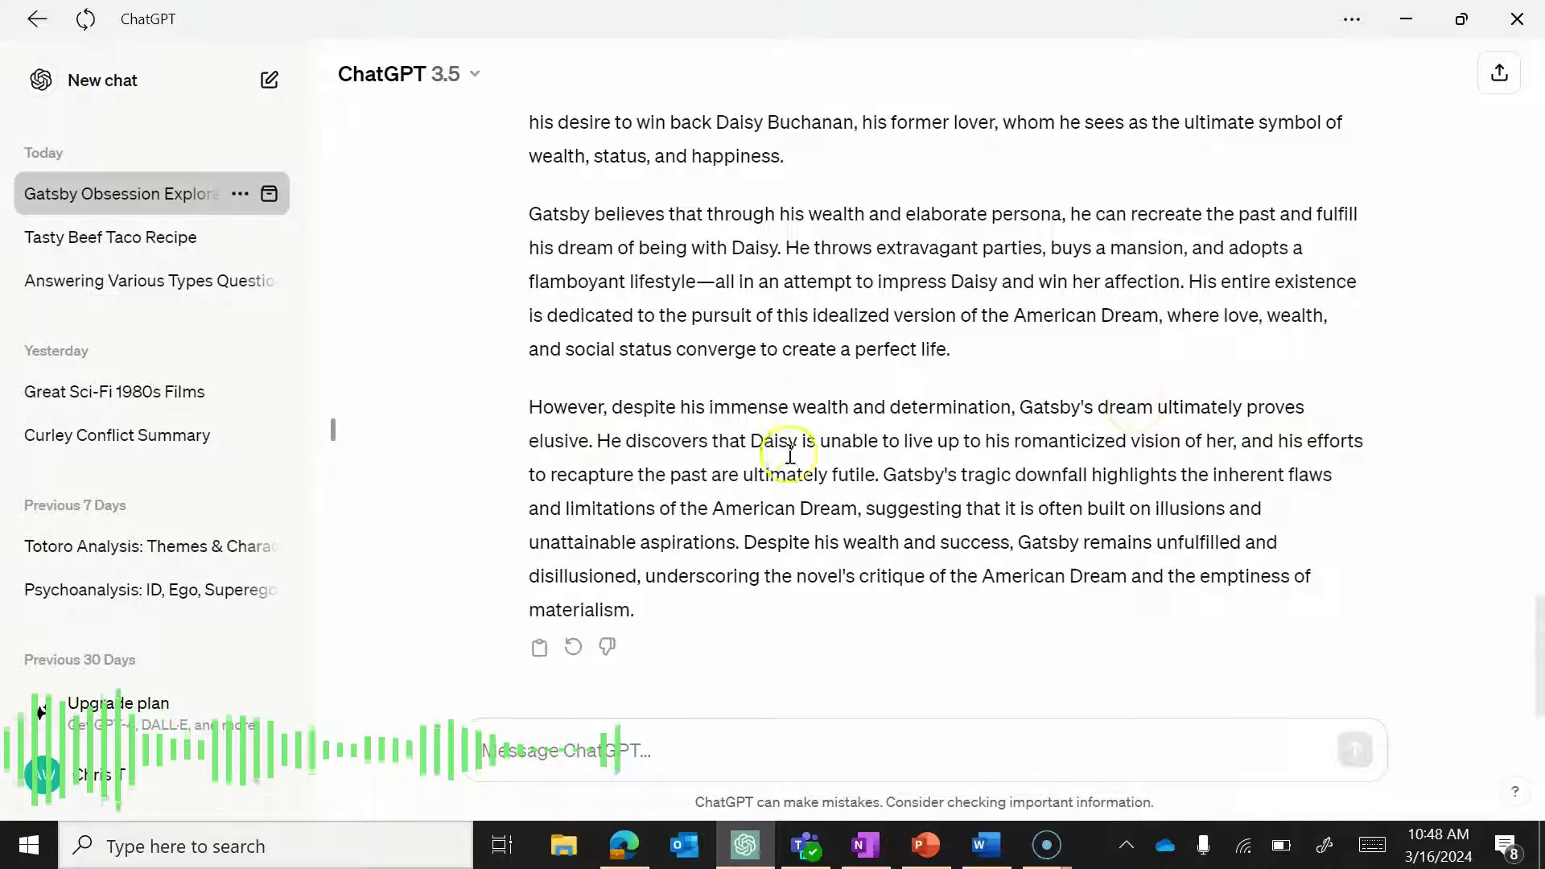
Pick out the word "elusive" in the answer's last paragraph and ask ChatGPT "What does elusive mean?".
{"action": "double_click", "coordinate": [564, 443]}
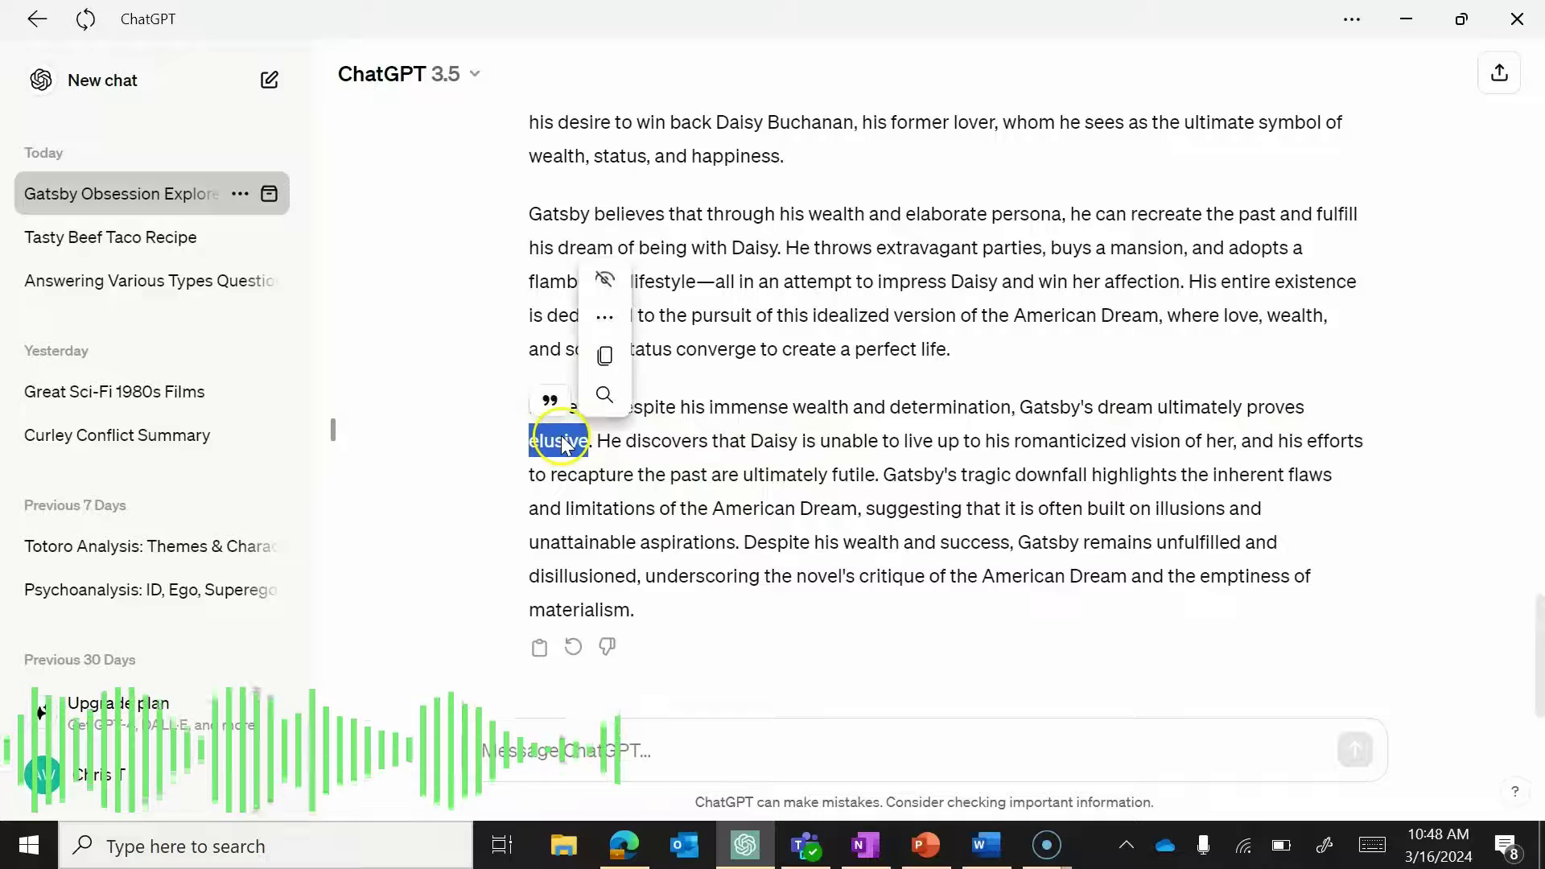
{"action": "left_click", "coordinate": [548, 739]}
{"action": "type", "text": "What does"}
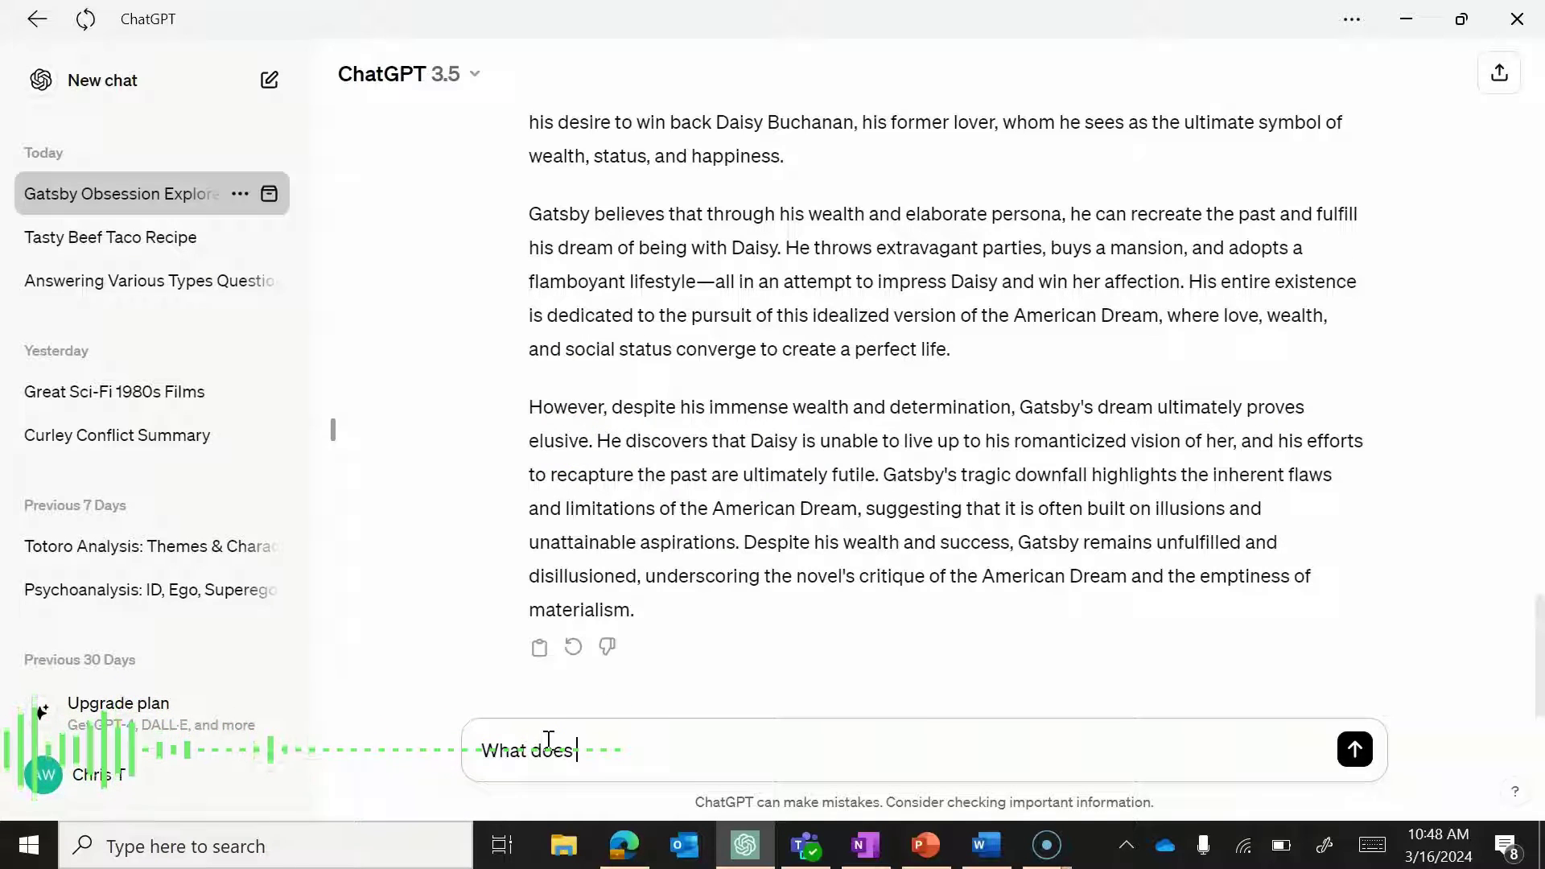
{"action": "type", "text": " elusive mean?"}
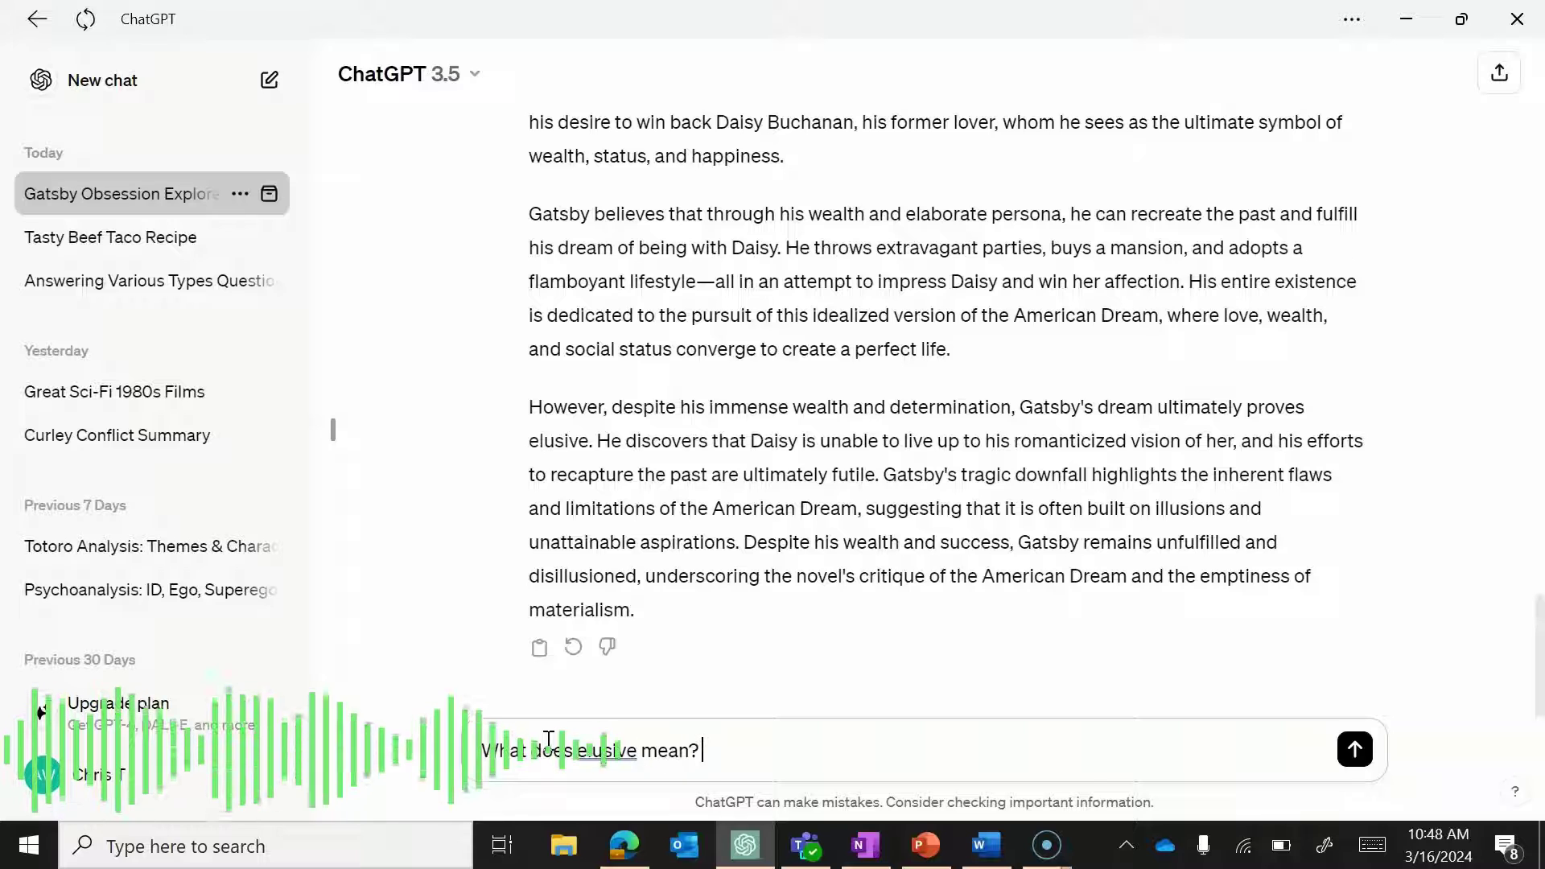
{"action": "key", "text": "Return"}
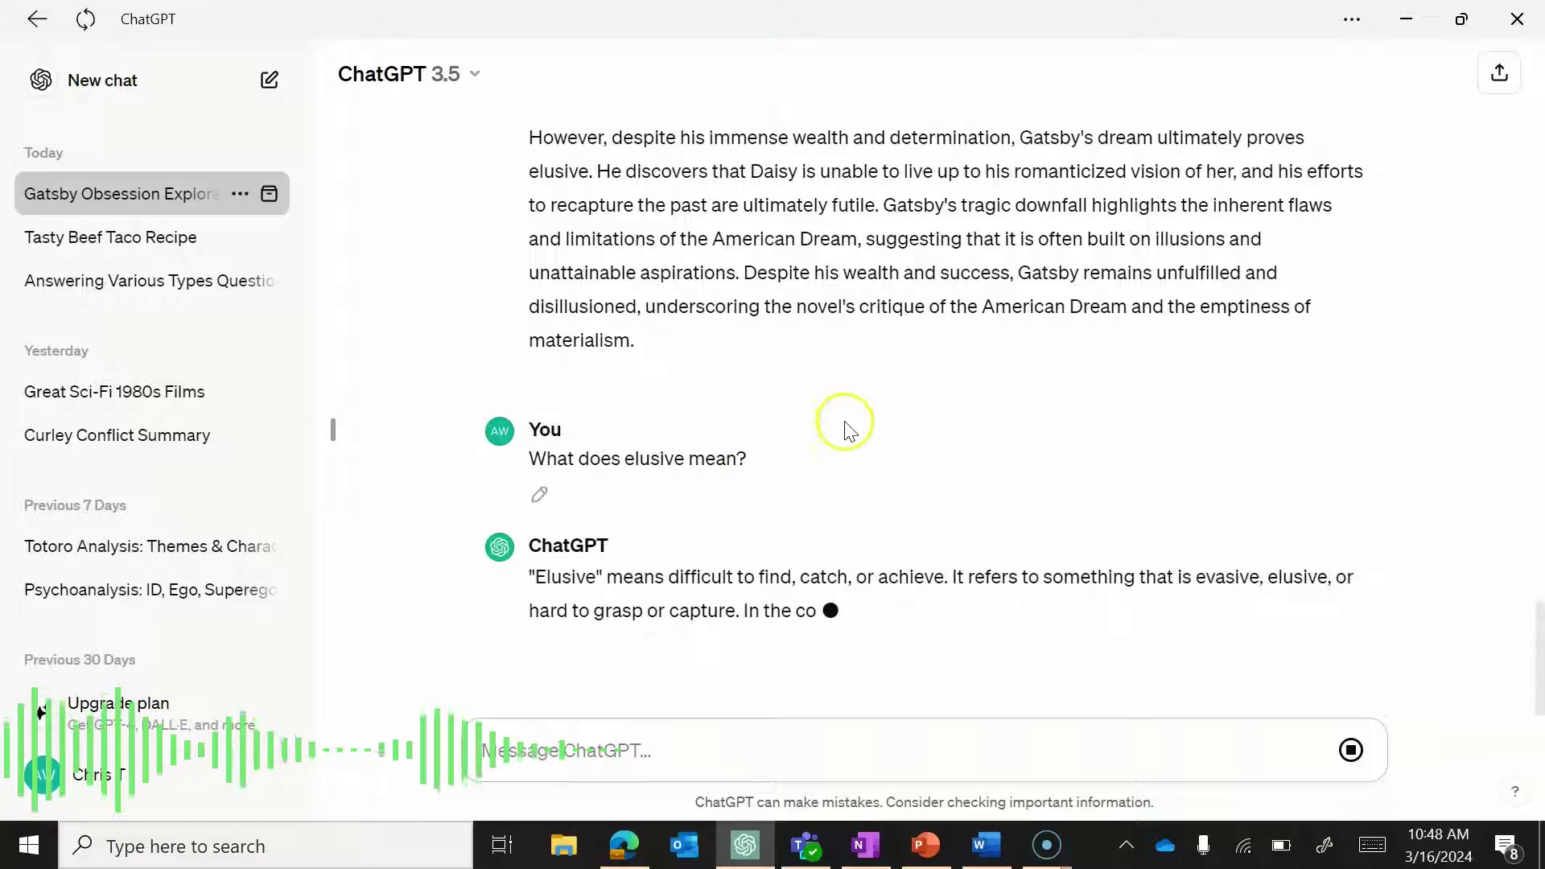
Look back through the chat's earlier questions and answers on the novel's setting, key themes and the American Dream.
{"action": "scroll", "coordinate": [898, 447], "scroll_direction": "up", "scroll_amount": 4}
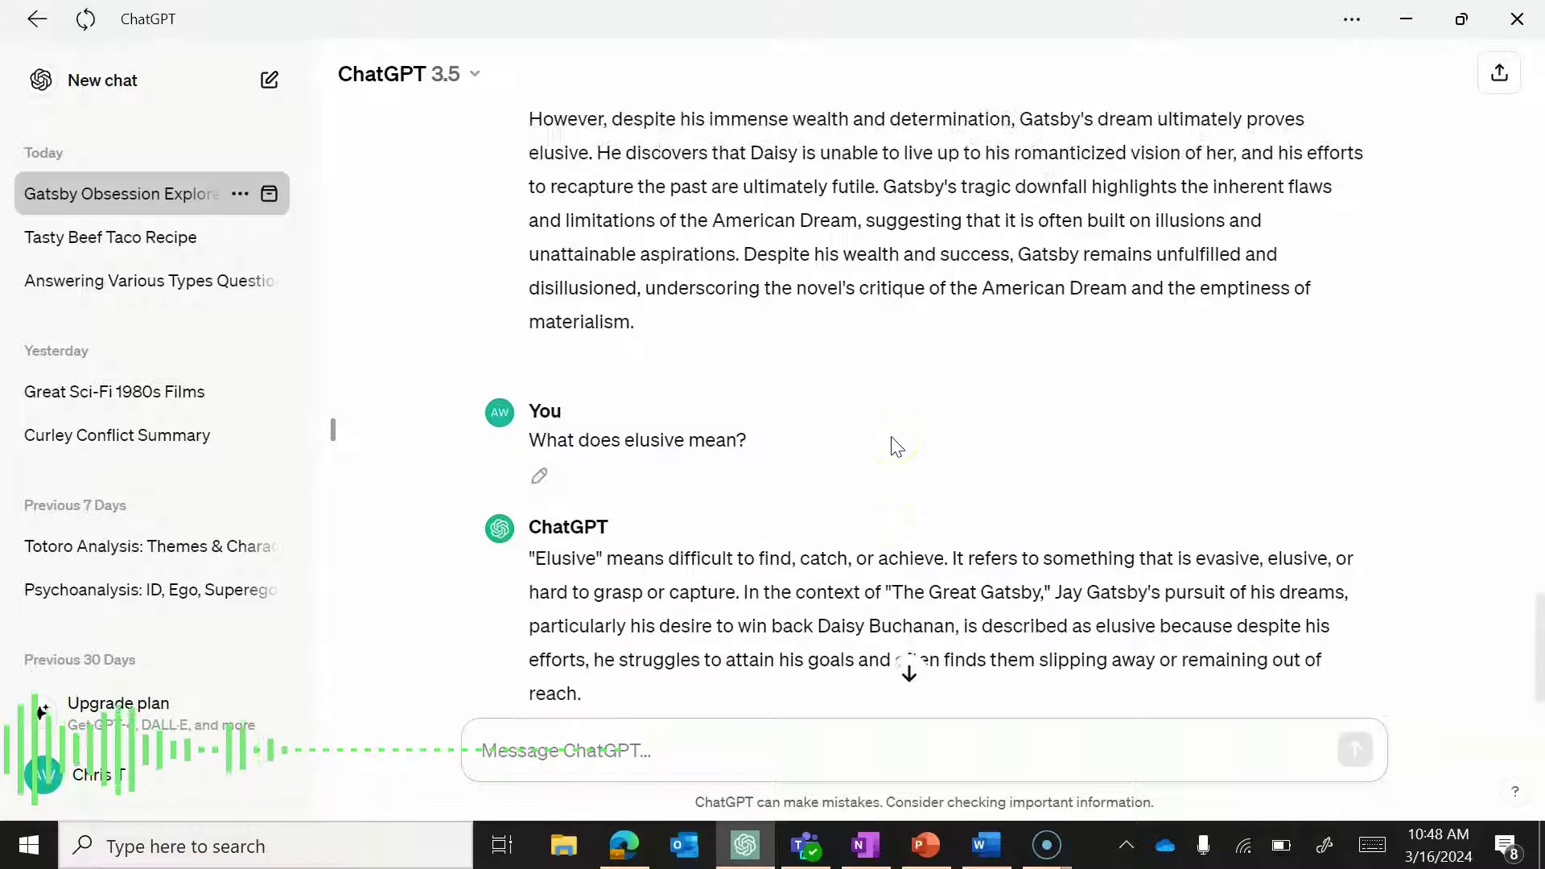
{"action": "scroll", "coordinate": [893, 437], "scroll_direction": "up", "scroll_amount": 5}
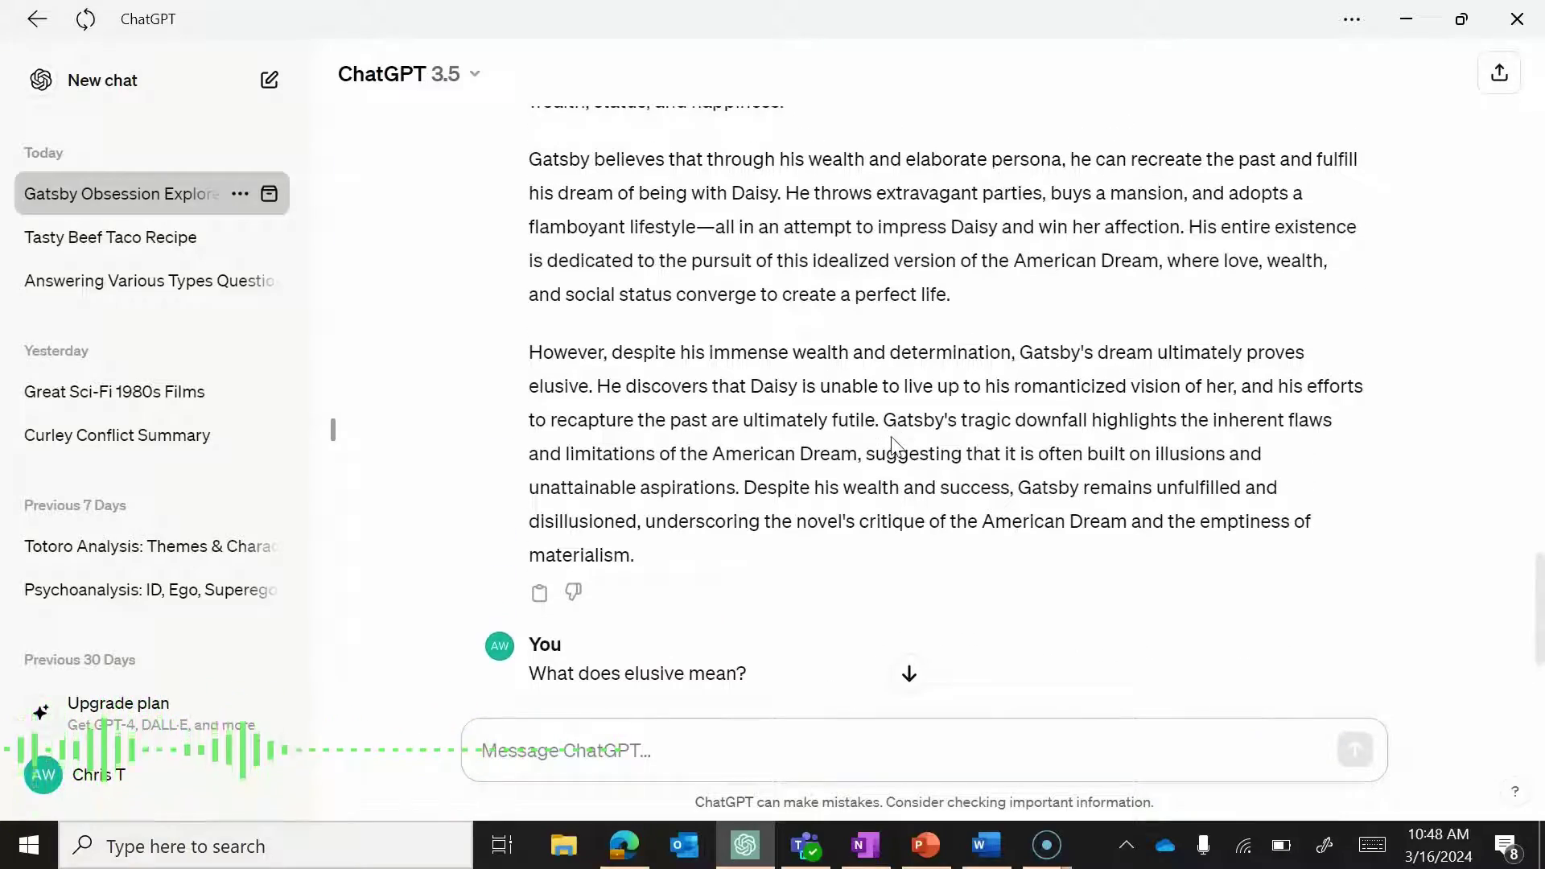
{"action": "scroll", "coordinate": [893, 437], "scroll_direction": "up", "scroll_amount": 12}
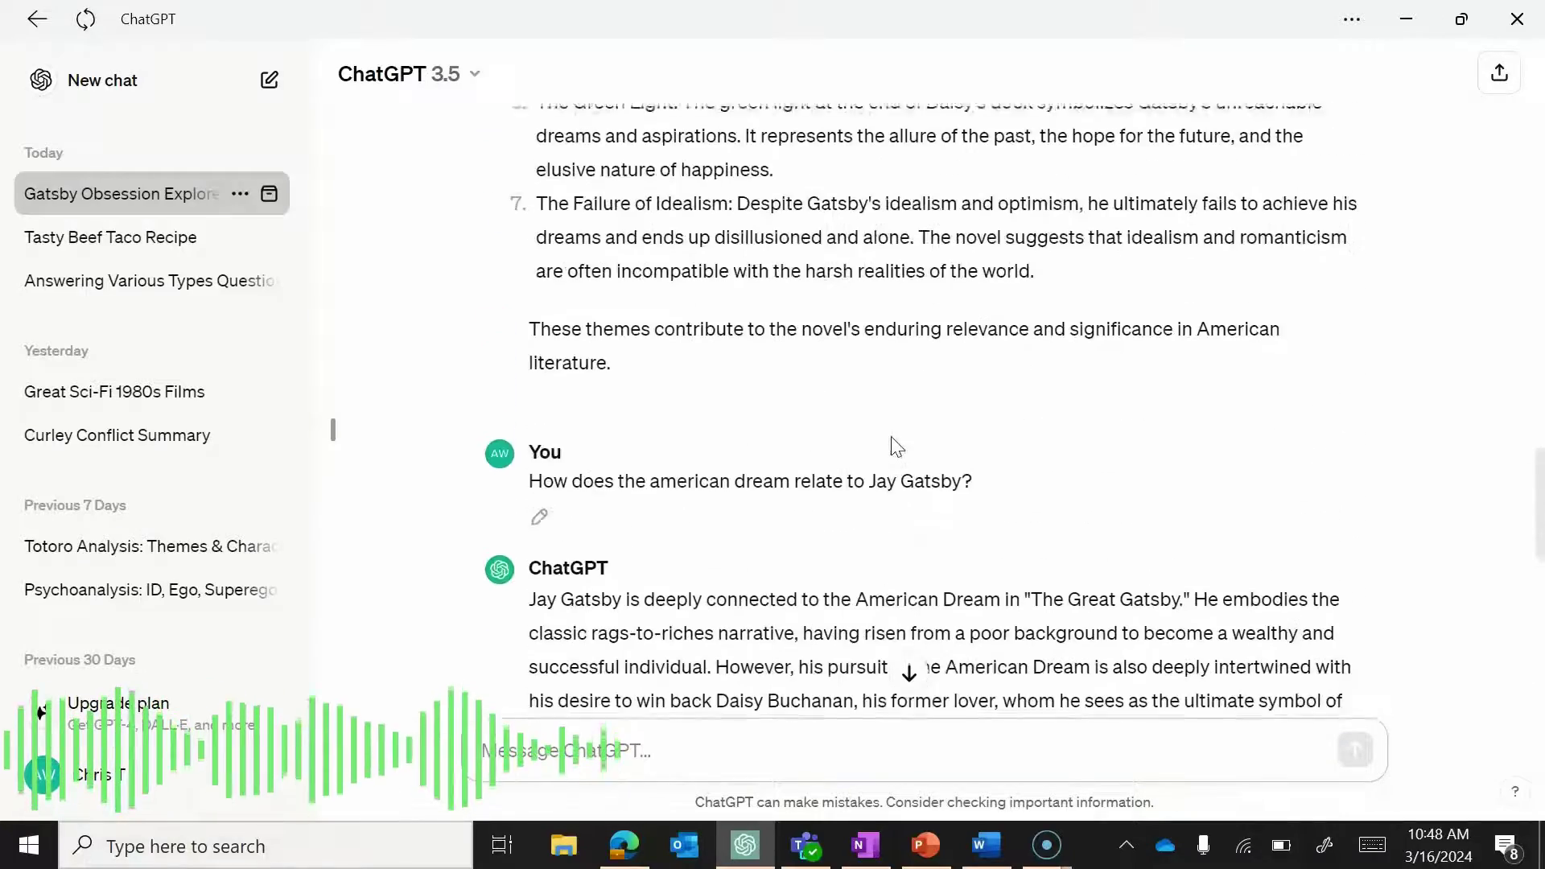
{"action": "scroll", "coordinate": [893, 439], "scroll_direction": "up", "scroll_amount": 6}
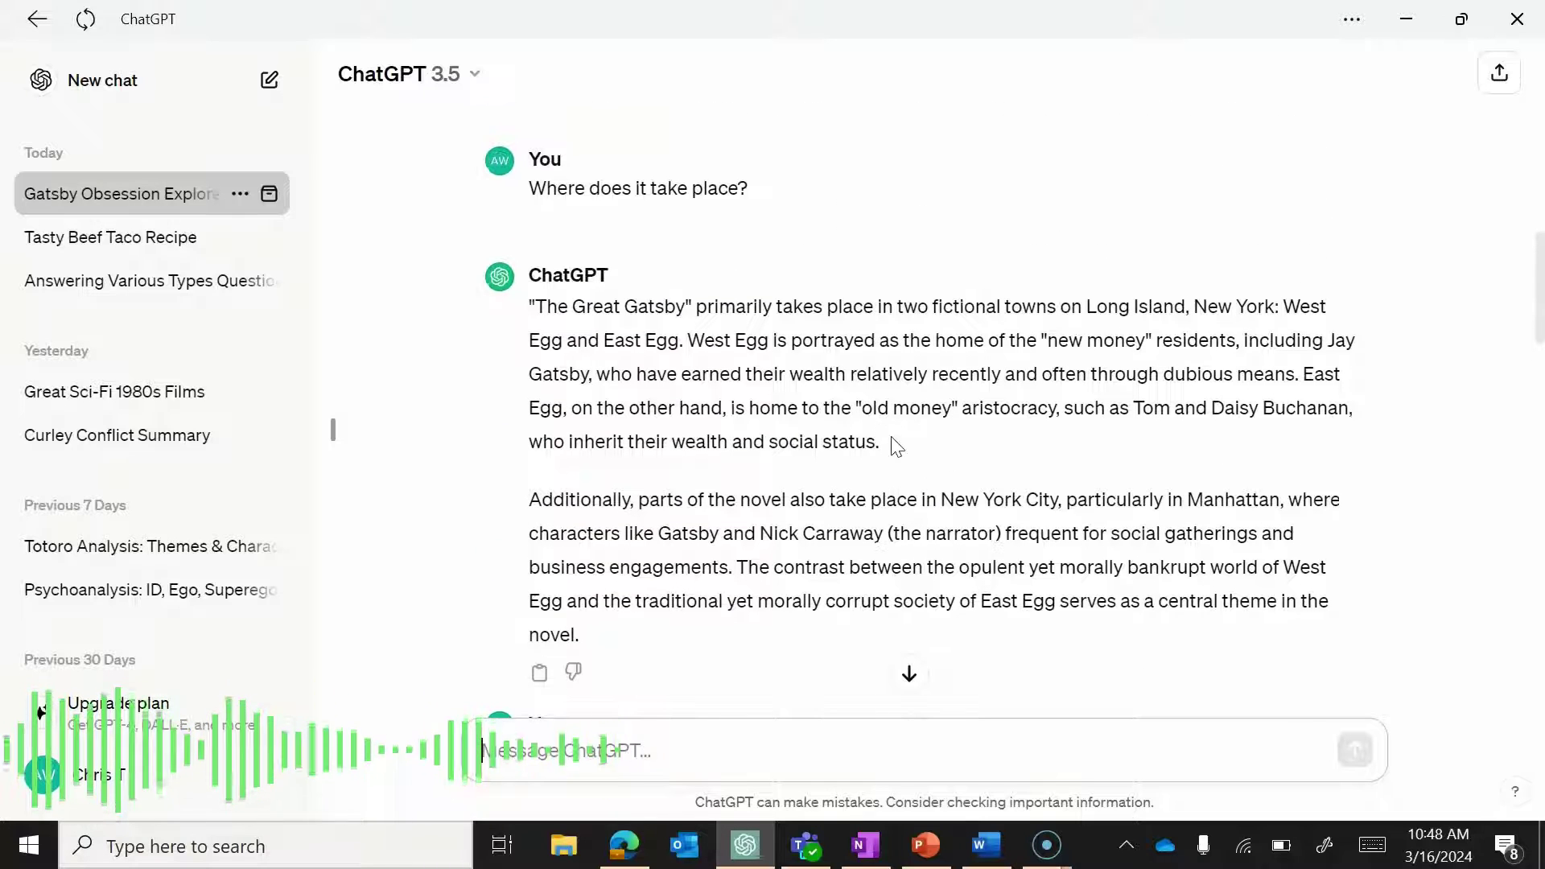
{"action": "scroll", "coordinate": [895, 445], "scroll_direction": "down", "scroll_amount": 10}
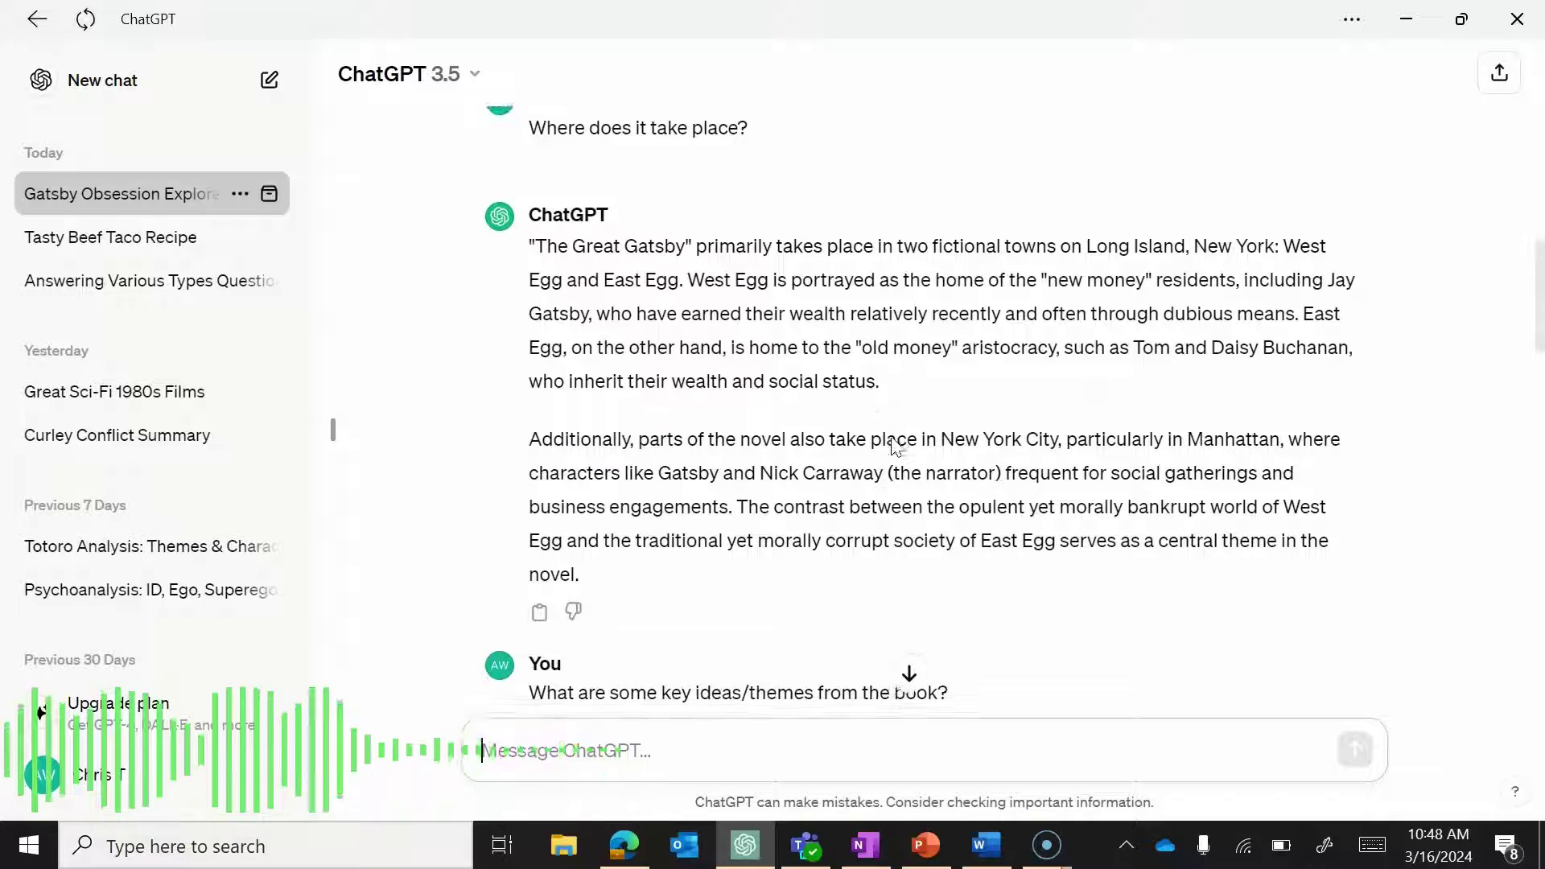
{"action": "scroll", "coordinate": [895, 447], "scroll_direction": "up", "scroll_amount": 1}
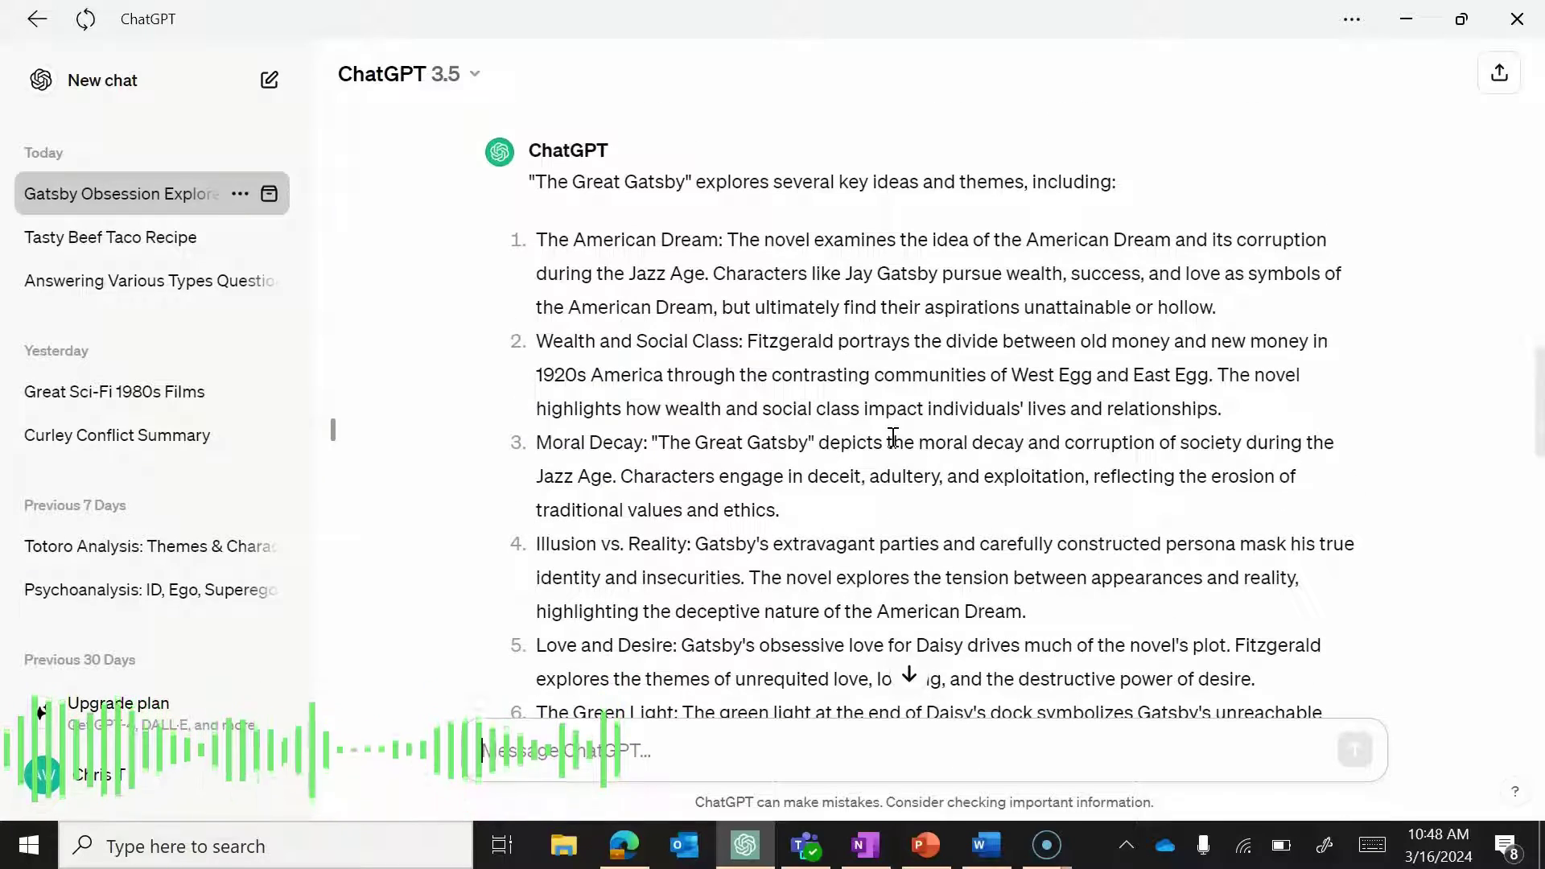
{"action": "scroll", "coordinate": [893, 438], "scroll_direction": "up", "scroll_amount": 6}
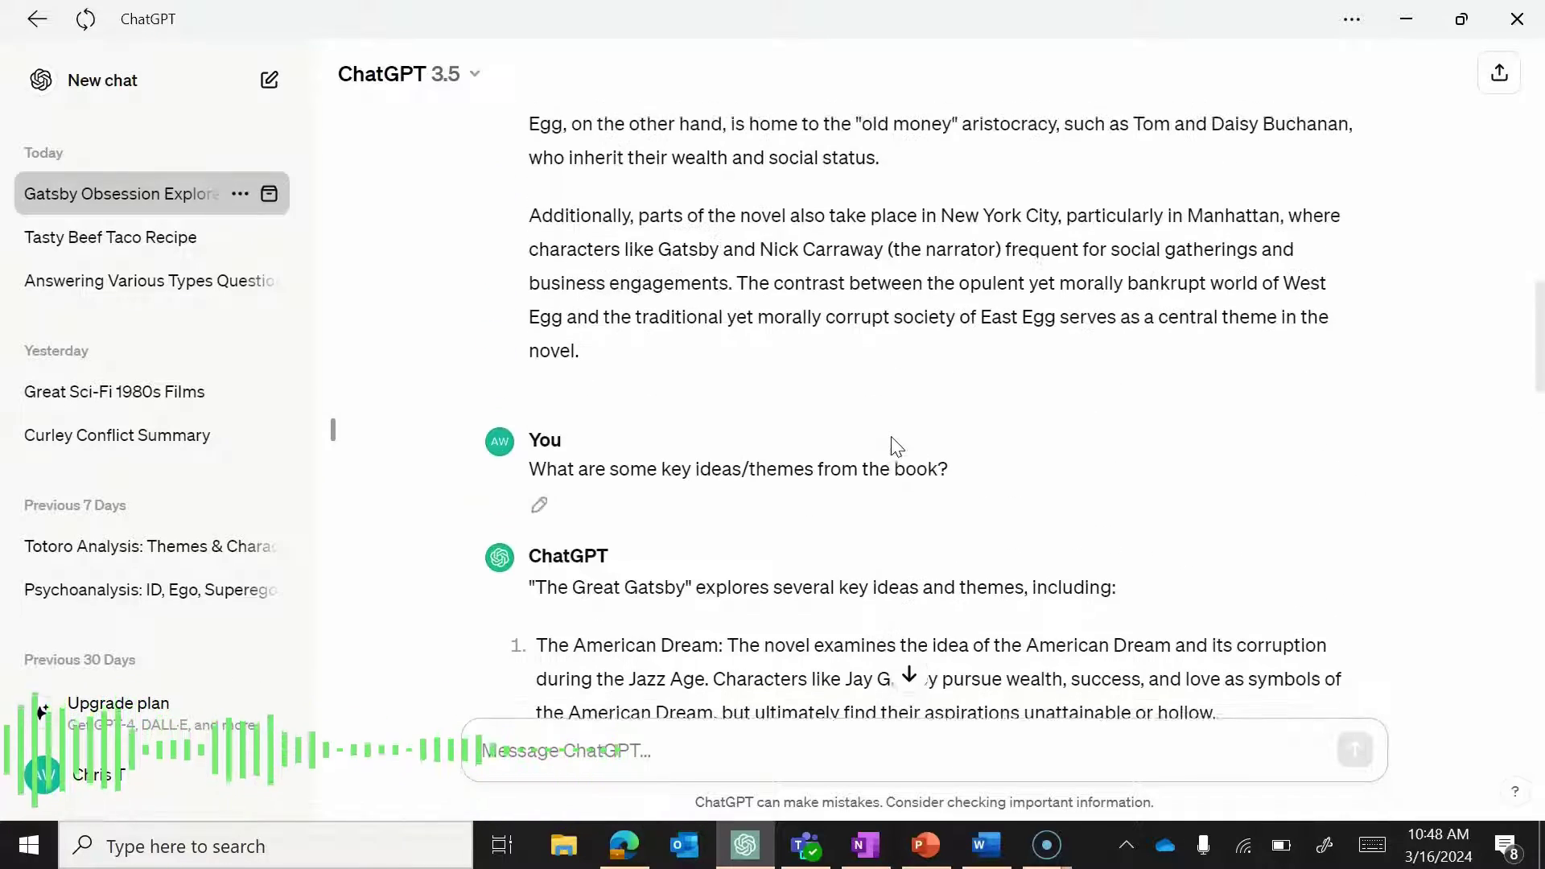
{"action": "scroll", "coordinate": [895, 445], "scroll_direction": "up", "scroll_amount": 3}
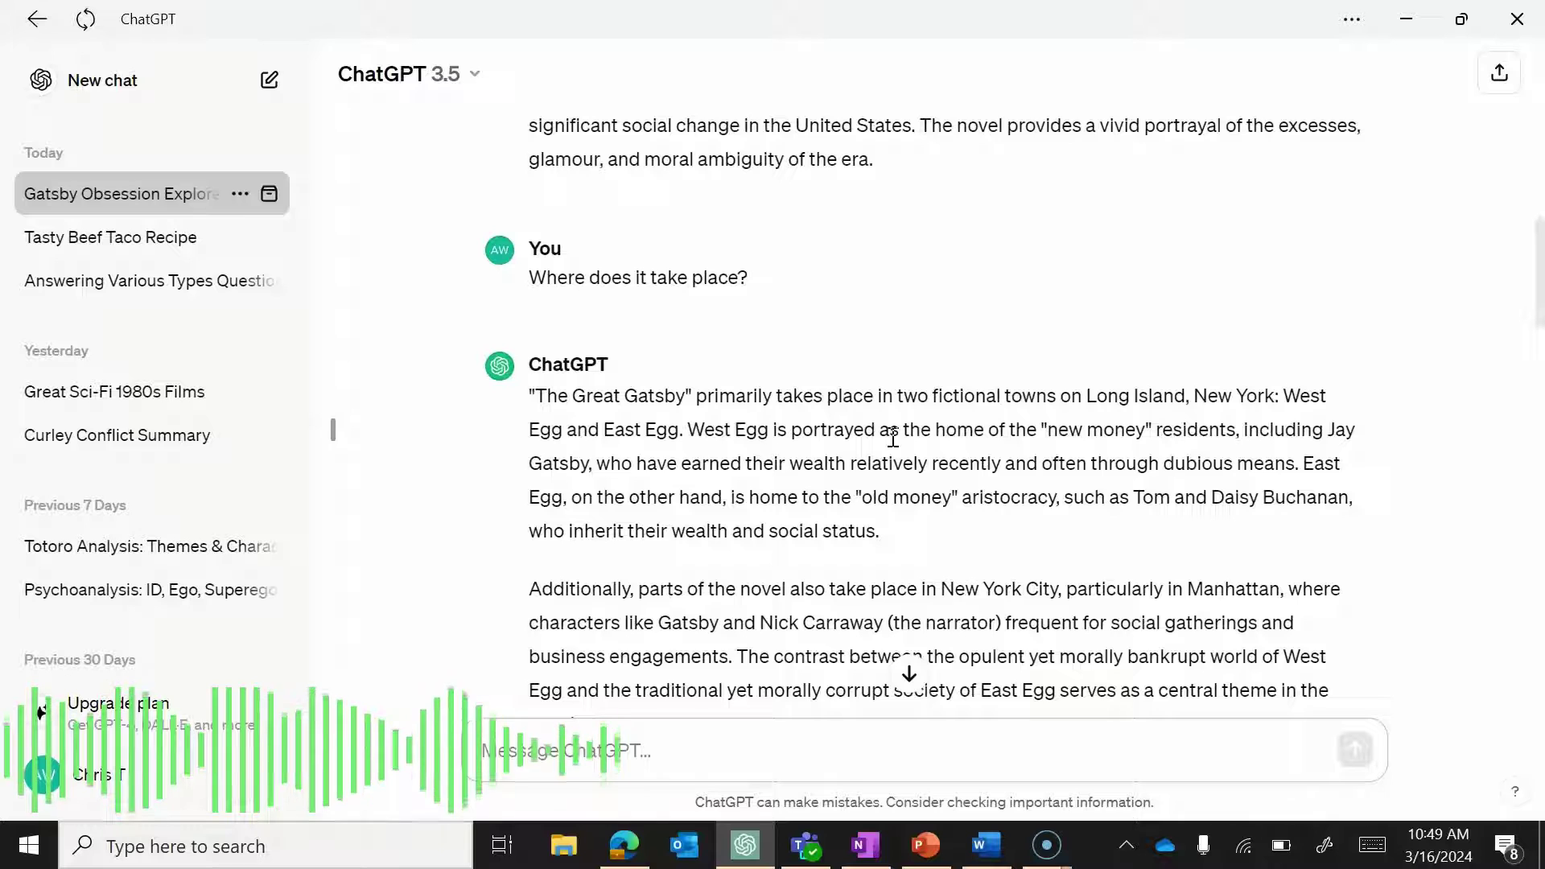
{"action": "scroll", "coordinate": [893, 438], "scroll_direction": "up", "scroll_amount": 1}
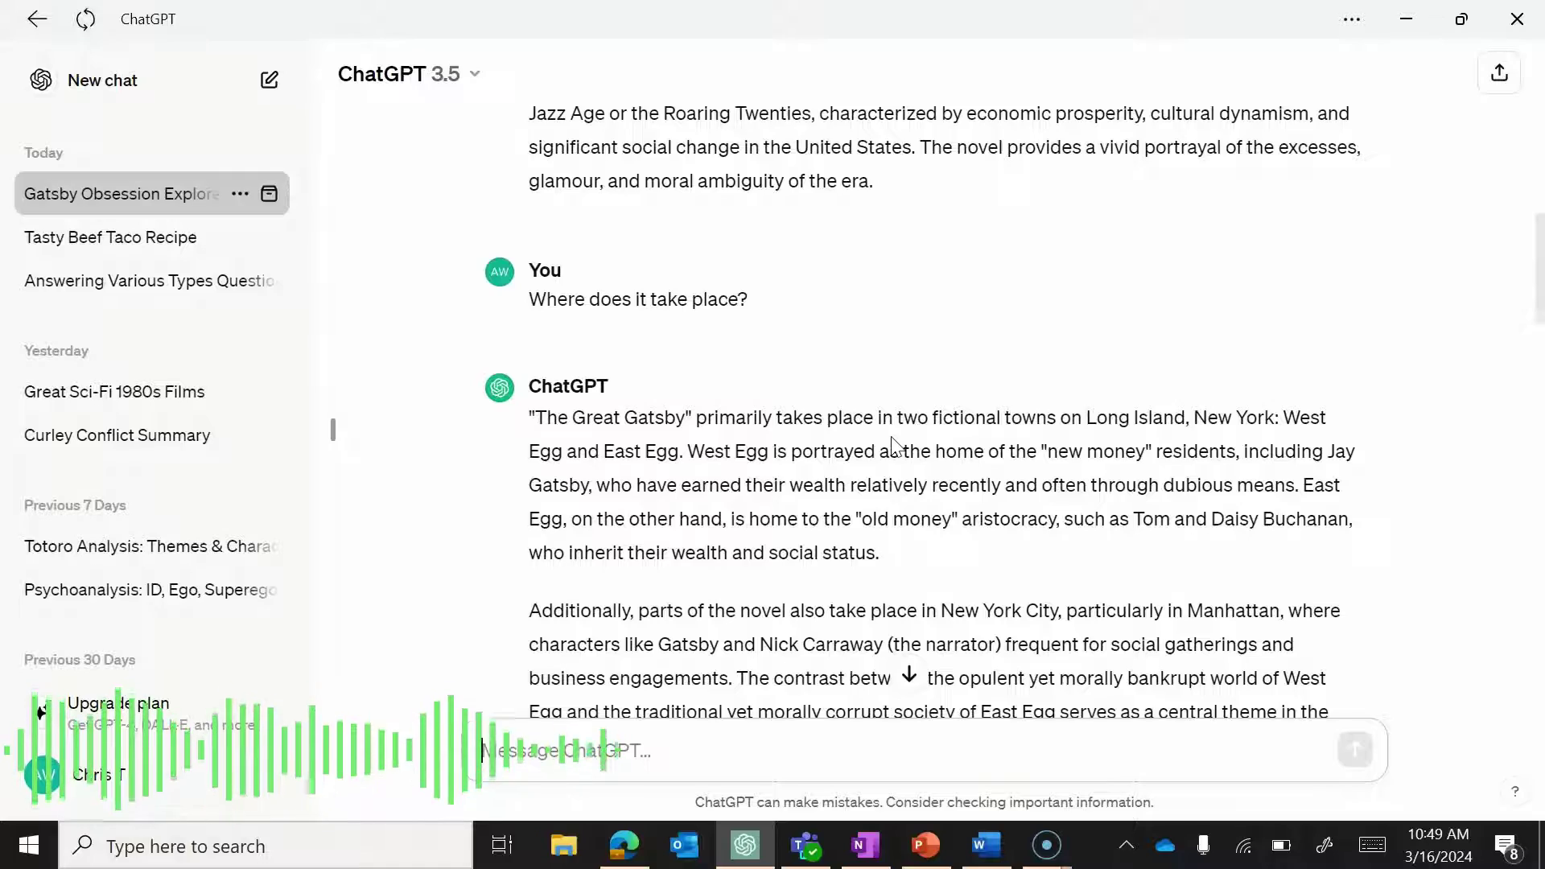
{"action": "scroll", "coordinate": [893, 445], "scroll_direction": "down", "scroll_amount": 20}
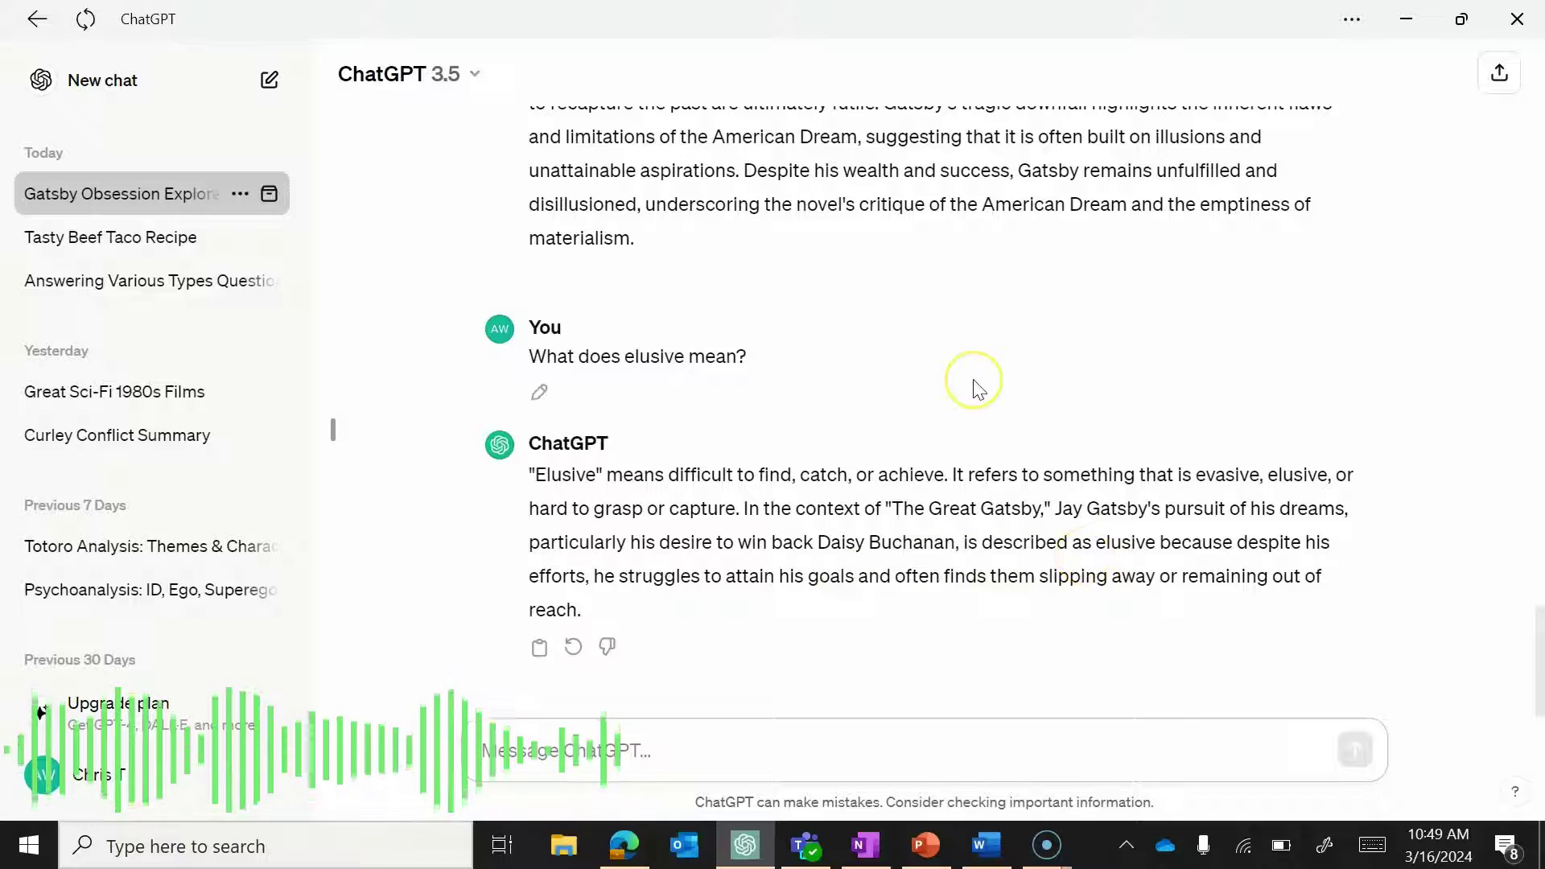
Reread the answer linking Jay Gatsby to the American Dream and the follow-up definition of elusive.
{"action": "scroll", "coordinate": [977, 389], "scroll_direction": "up", "scroll_amount": 2}
{"action": "left_click_drag", "start_coordinate": [396, 172], "coordinate": [804, 423]}
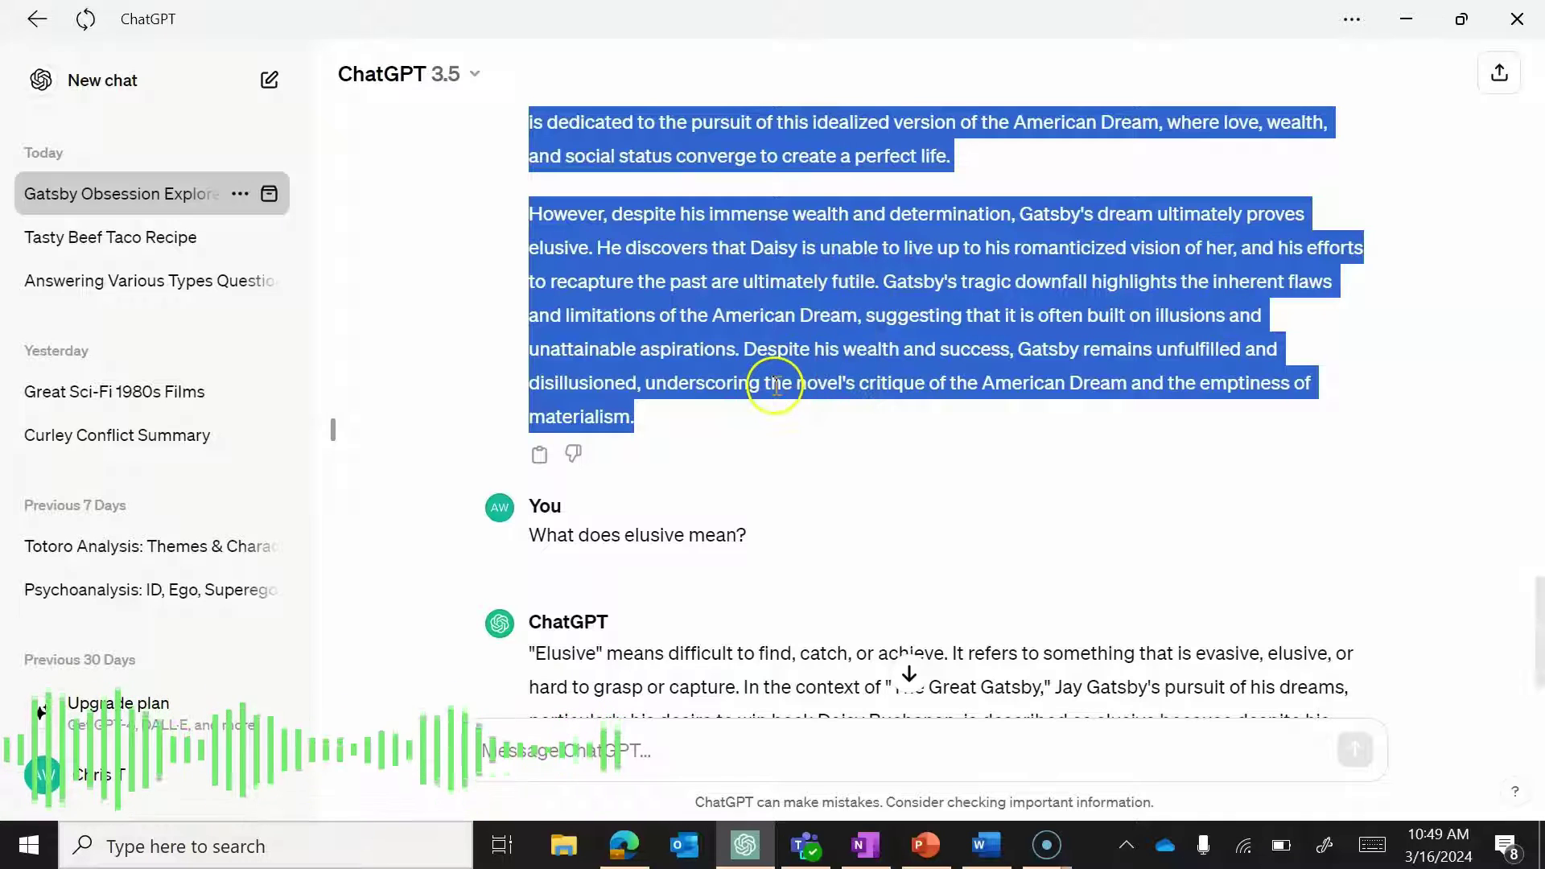
{"action": "left_click", "coordinate": [776, 386]}
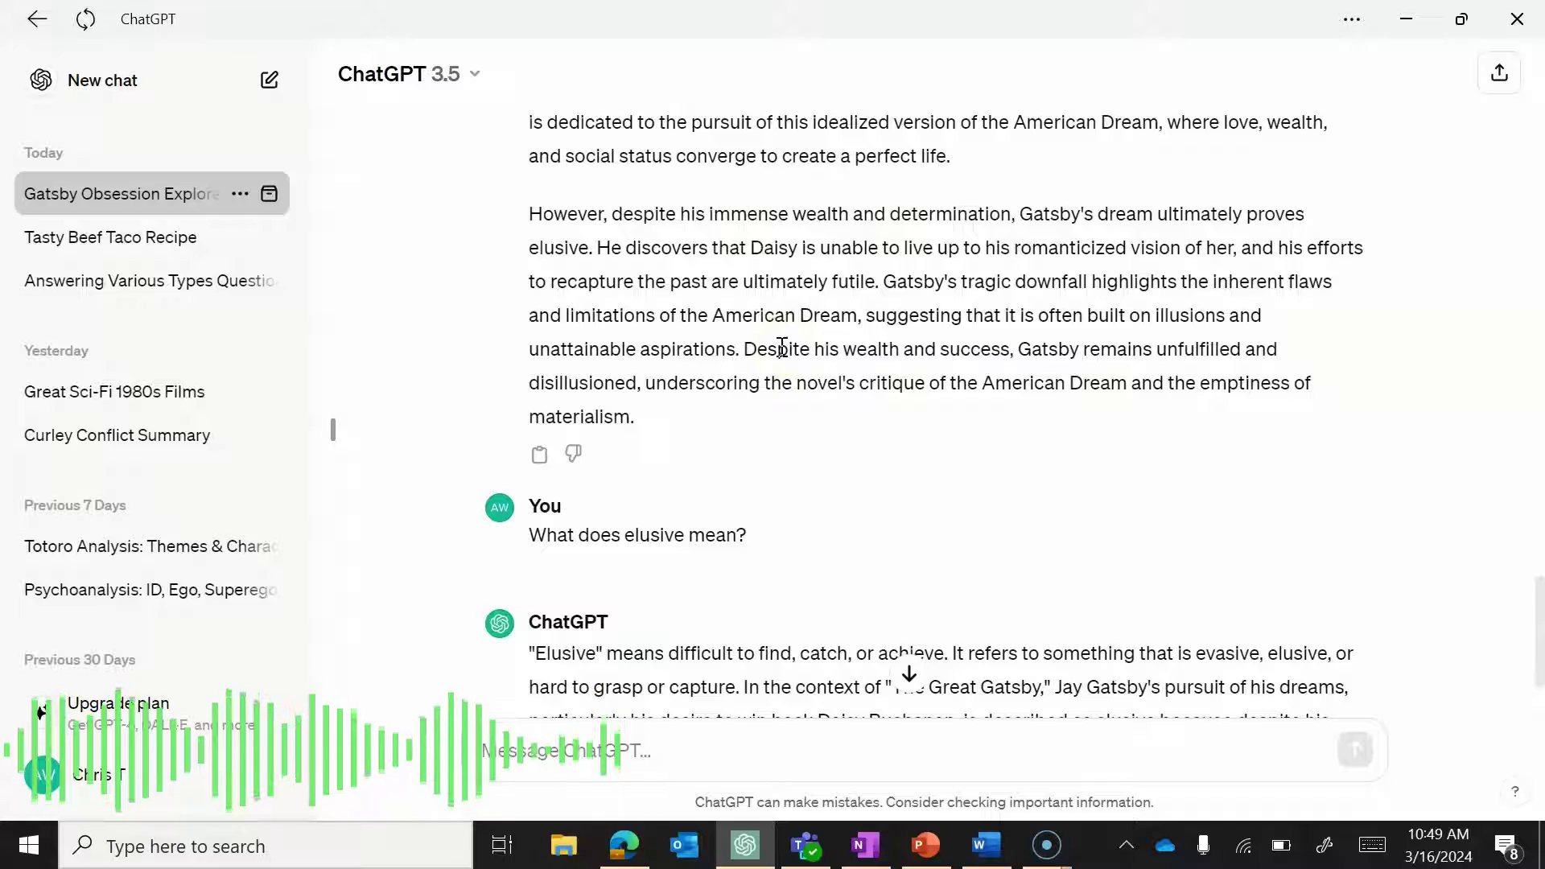
{"action": "scroll", "coordinate": [782, 348], "scroll_direction": "up", "scroll_amount": 10}
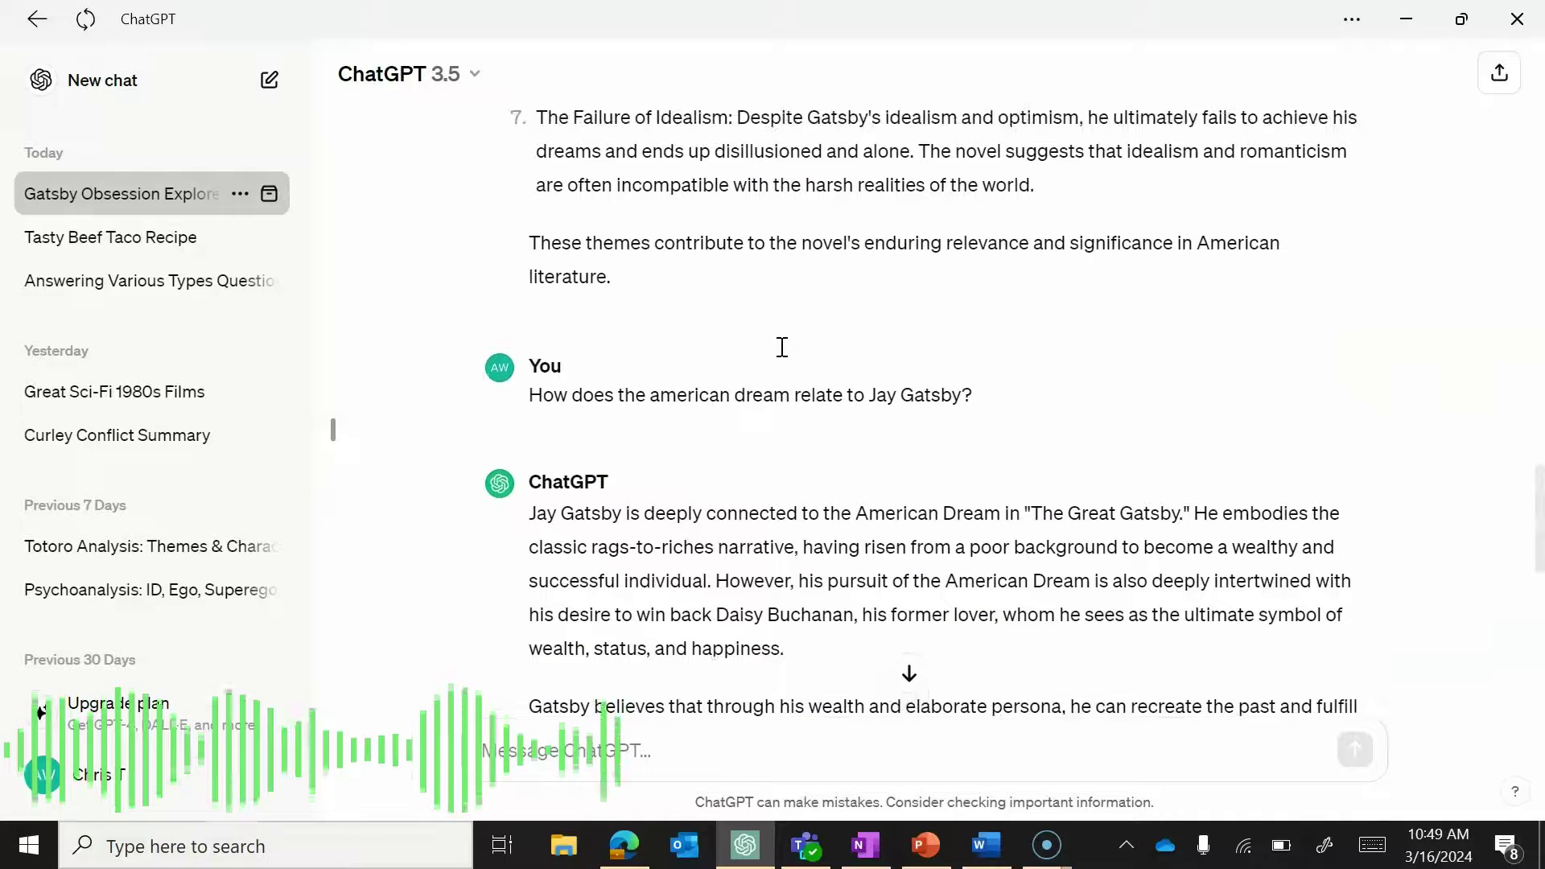
{"action": "scroll", "coordinate": [784, 357], "scroll_direction": "down", "scroll_amount": 10}
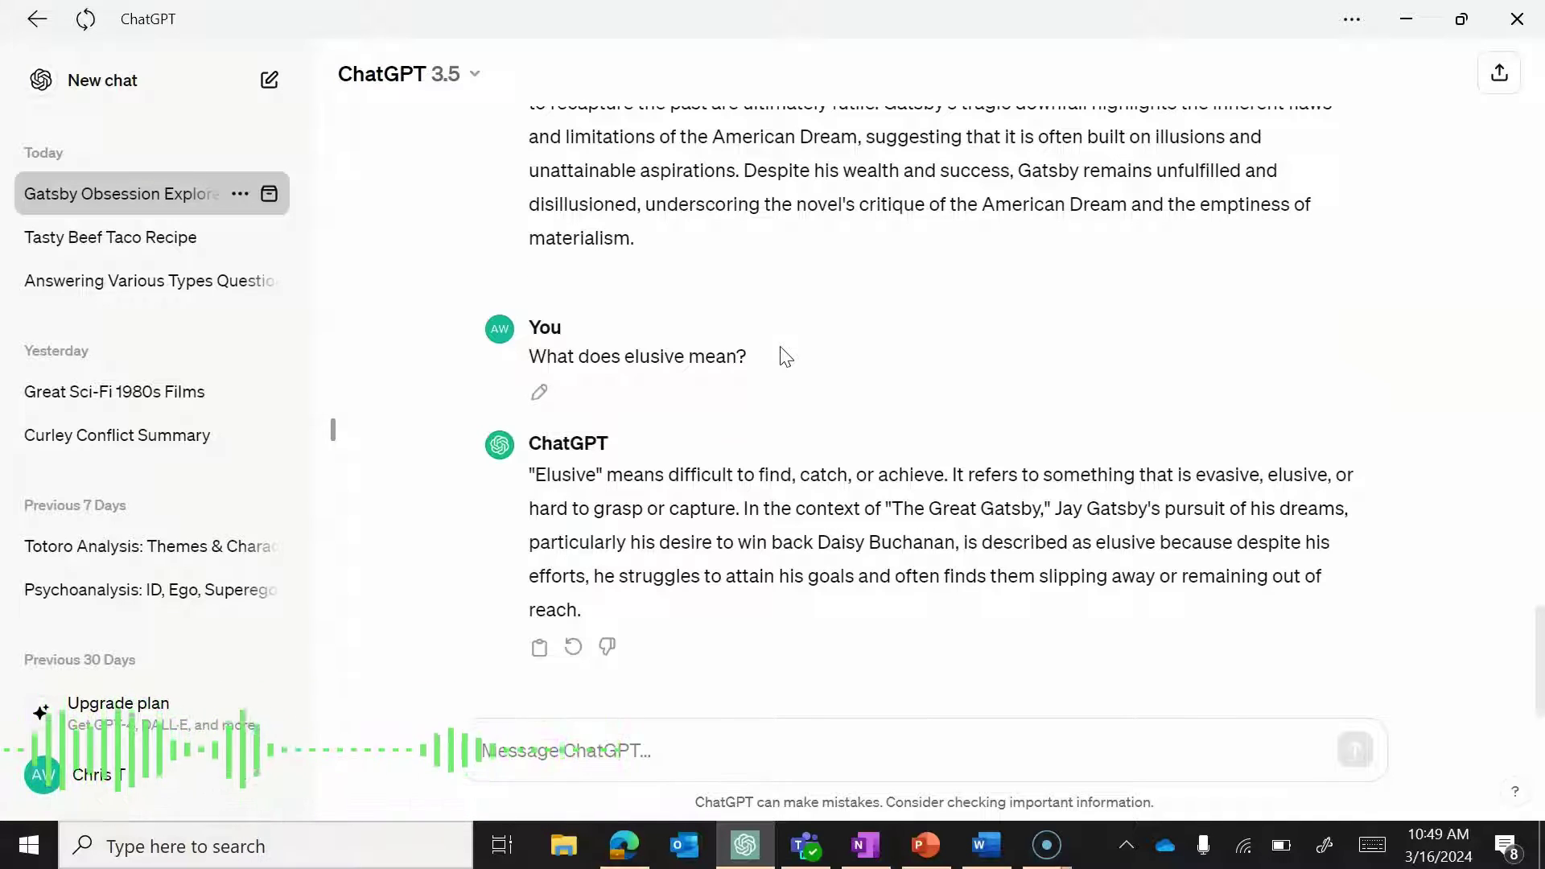
{"action": "scroll", "coordinate": [786, 356], "scroll_direction": "up", "scroll_amount": 3}
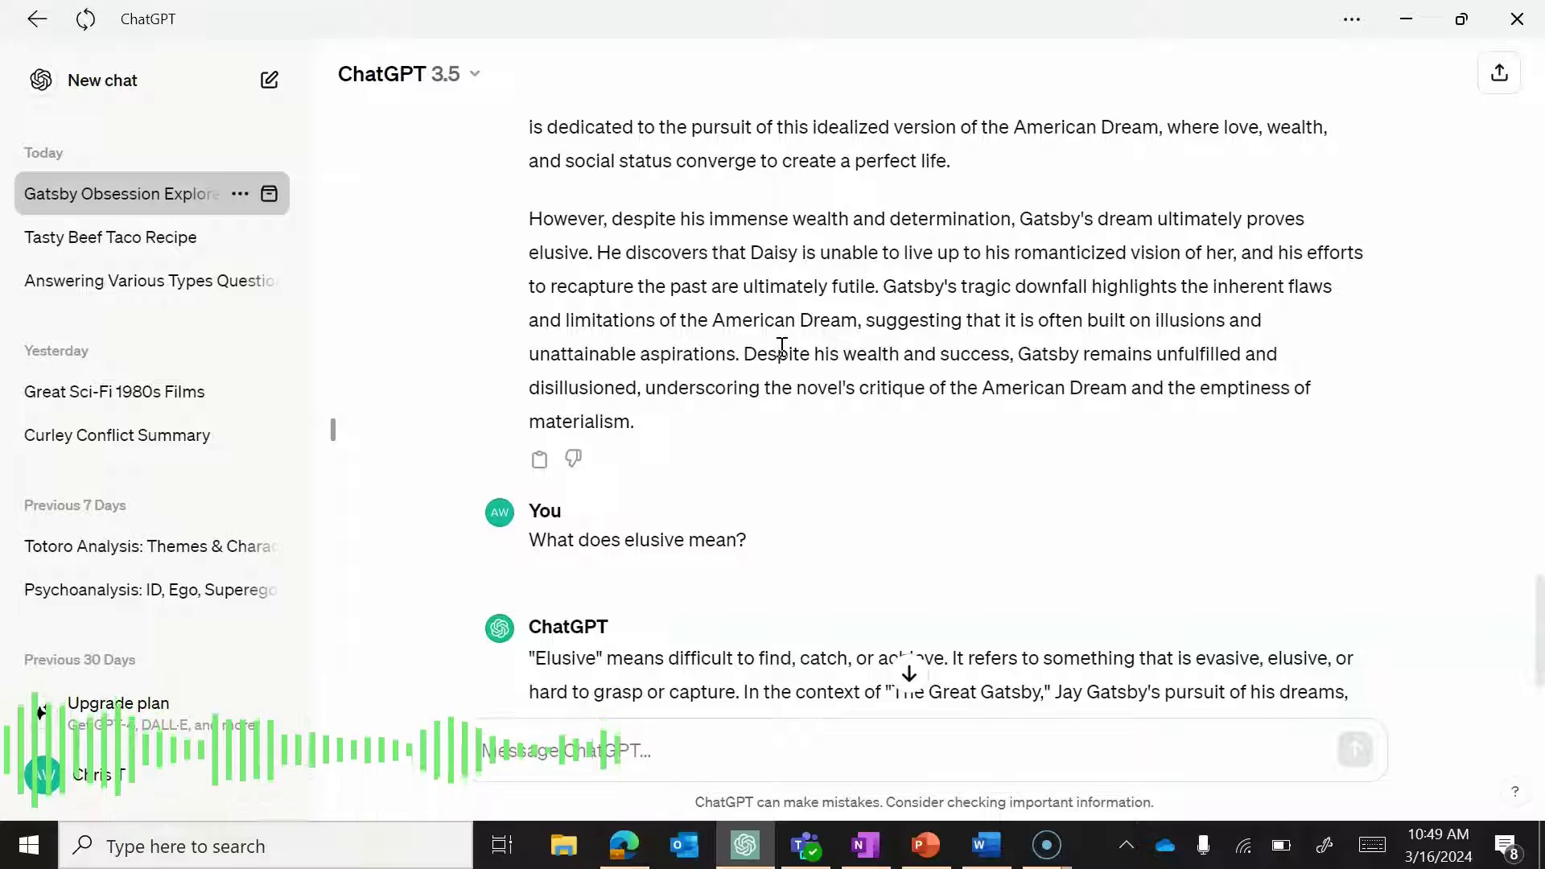
{"action": "scroll", "coordinate": [781, 347], "scroll_direction": "down", "scroll_amount": 3}
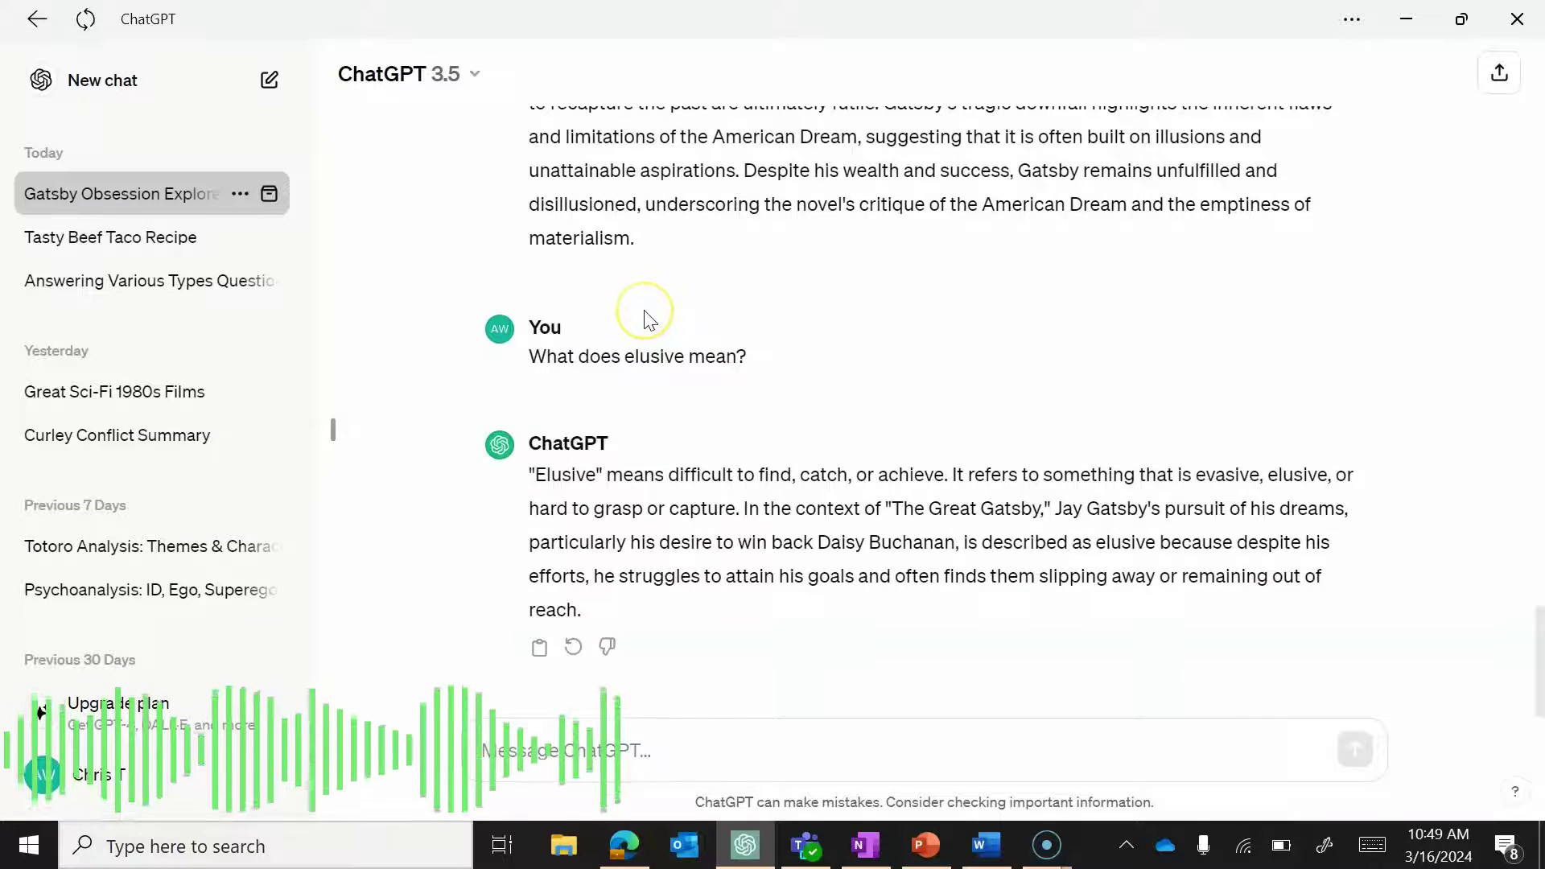
Review the answer listing the novel's key themes, highlighting "The American Dream" in its first item.
{"action": "scroll", "coordinate": [648, 319], "scroll_direction": "up", "scroll_amount": 20}
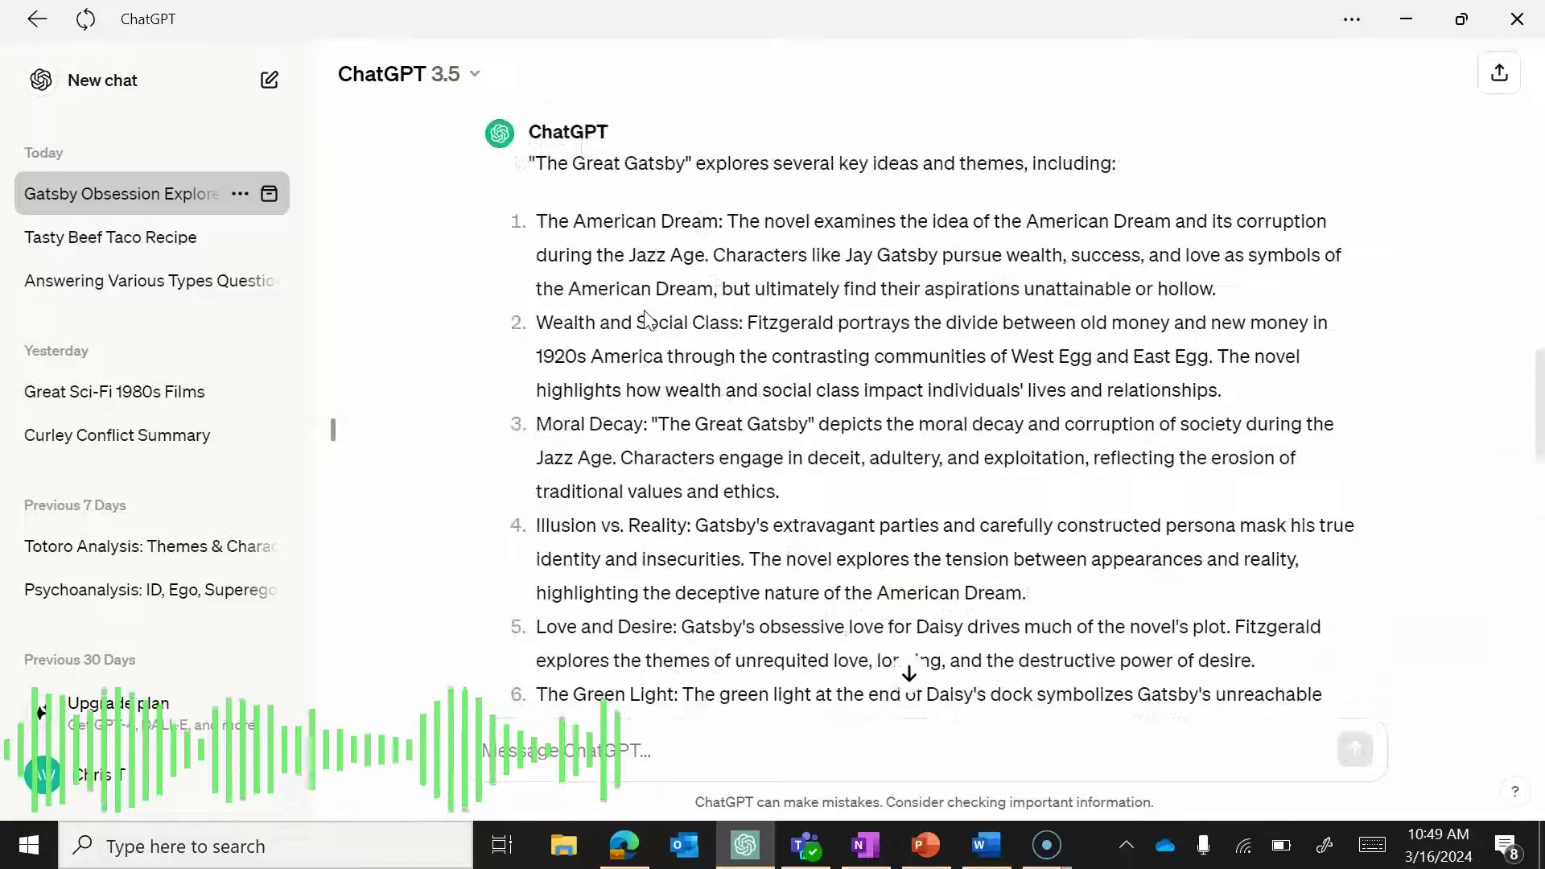
{"action": "scroll", "coordinate": [648, 319], "scroll_direction": "up", "scroll_amount": 3}
{"action": "left_click", "coordinate": [521, 391]}
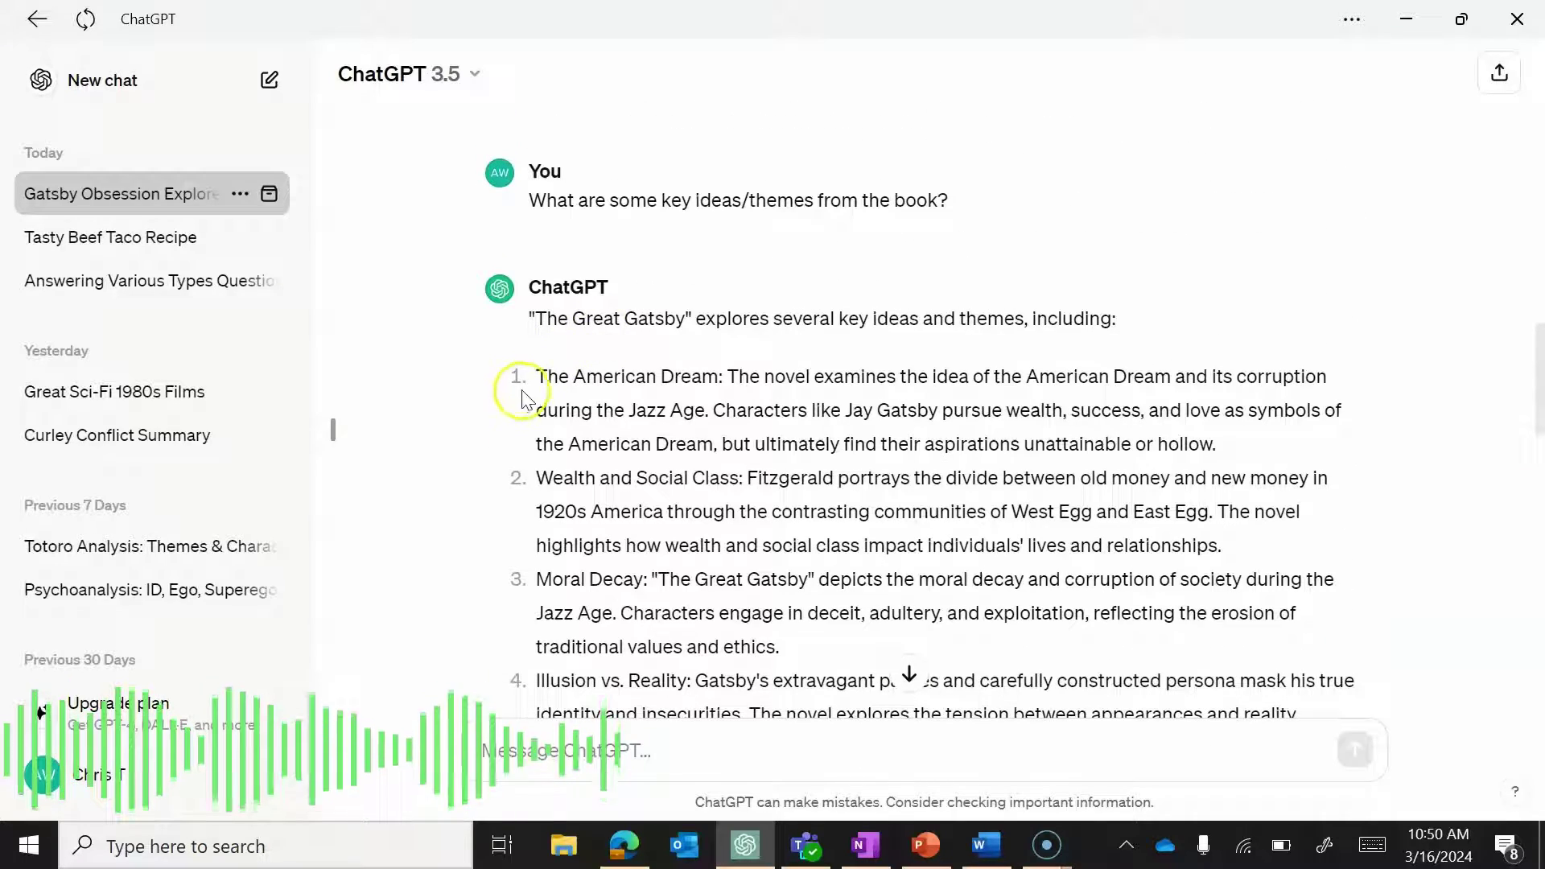
{"action": "left_click_drag", "start_coordinate": [521, 391], "coordinate": [721, 372]}
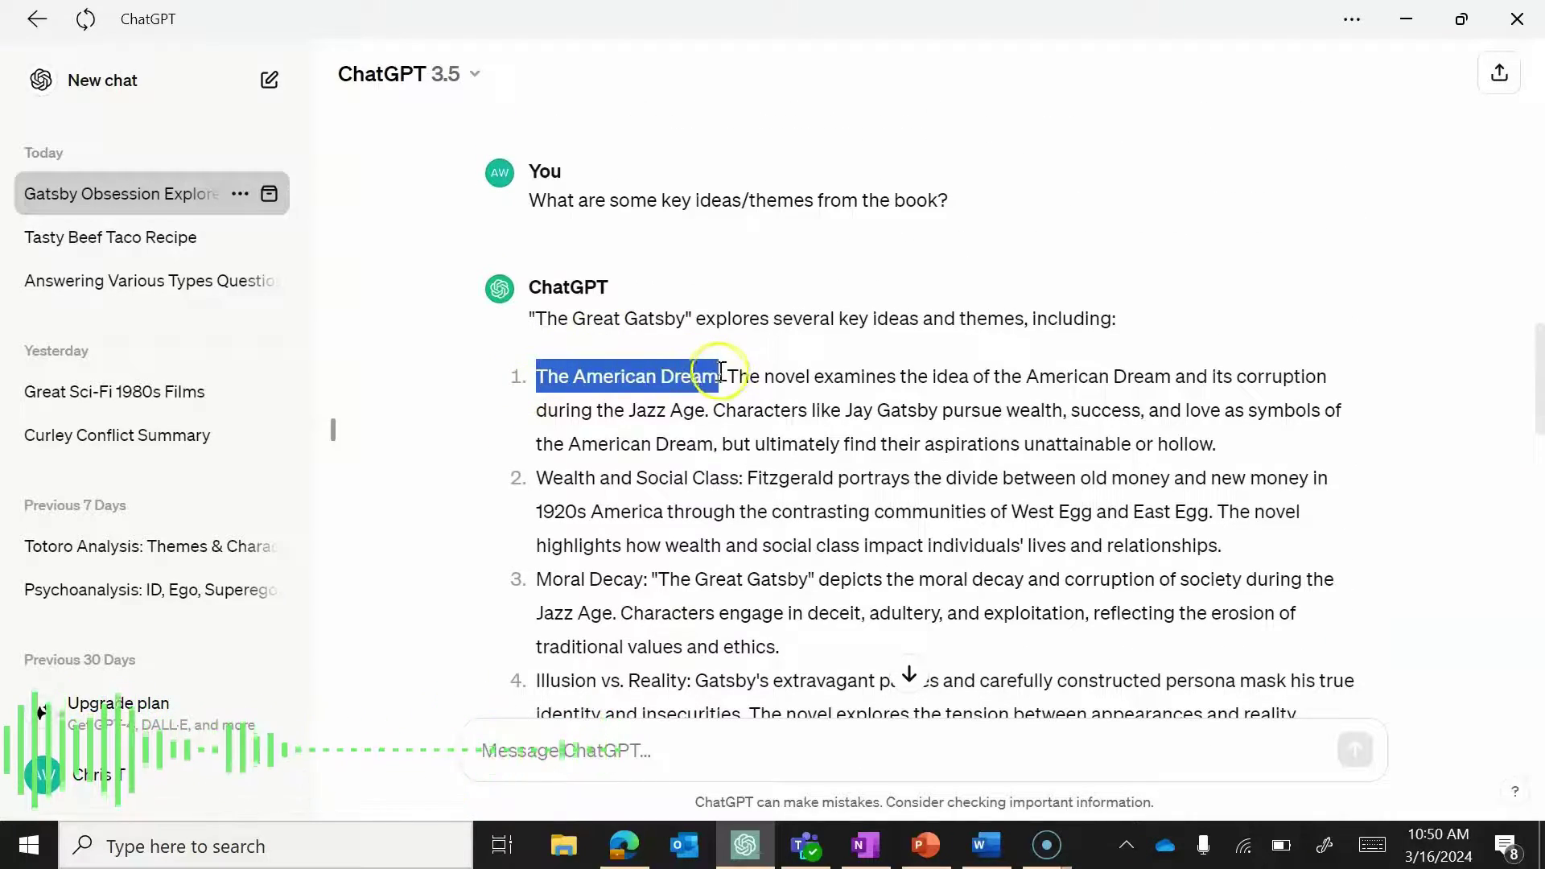
{"action": "left_click", "coordinate": [721, 372]}
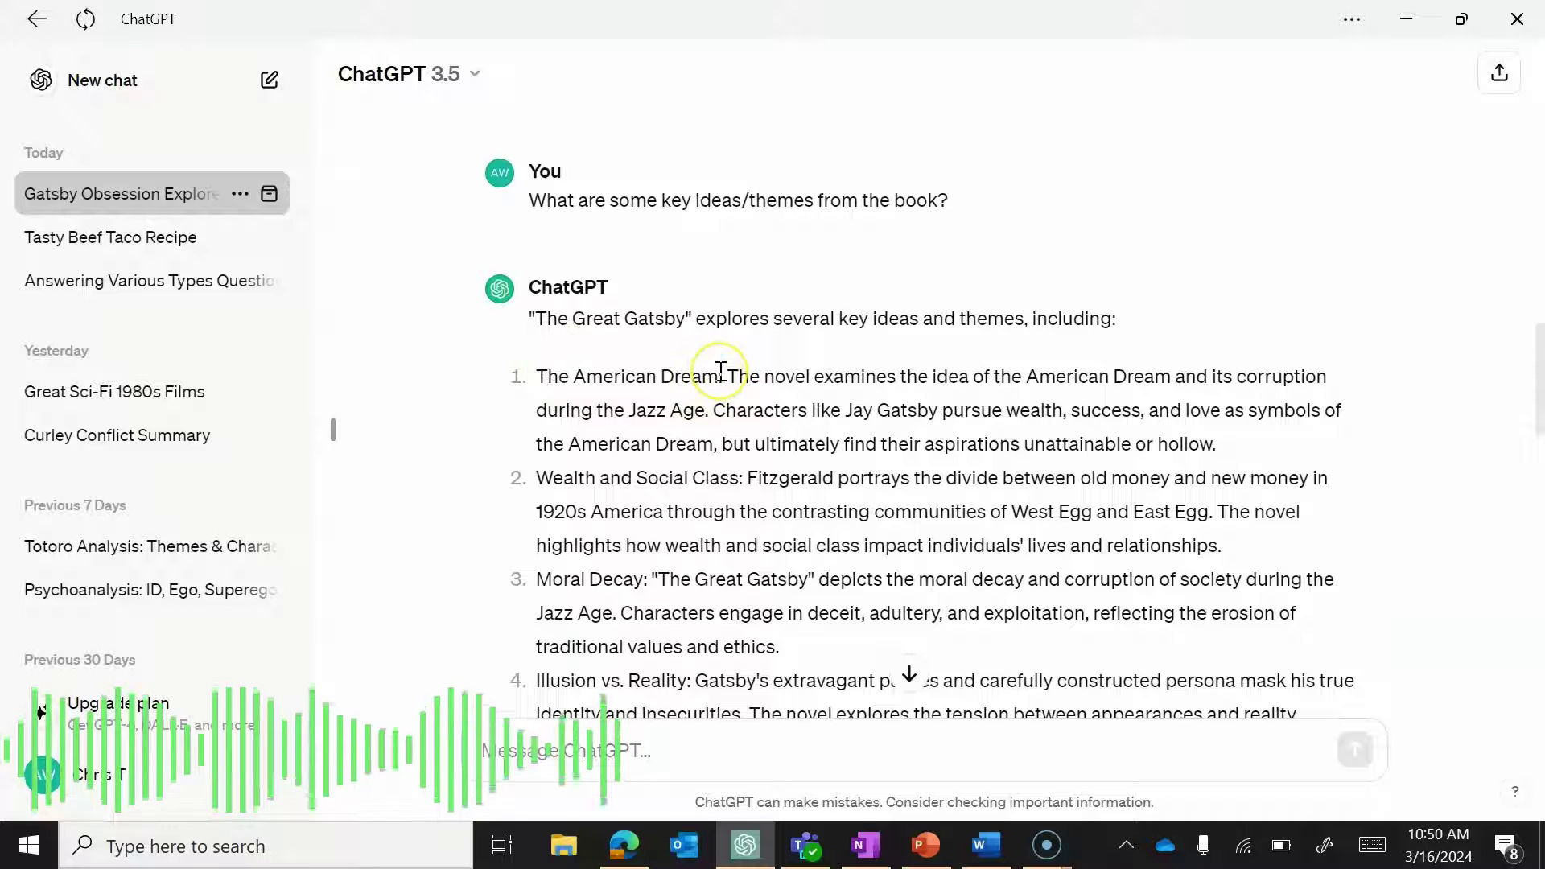
{"action": "scroll", "coordinate": [721, 371], "scroll_direction": "down", "scroll_amount": 1}
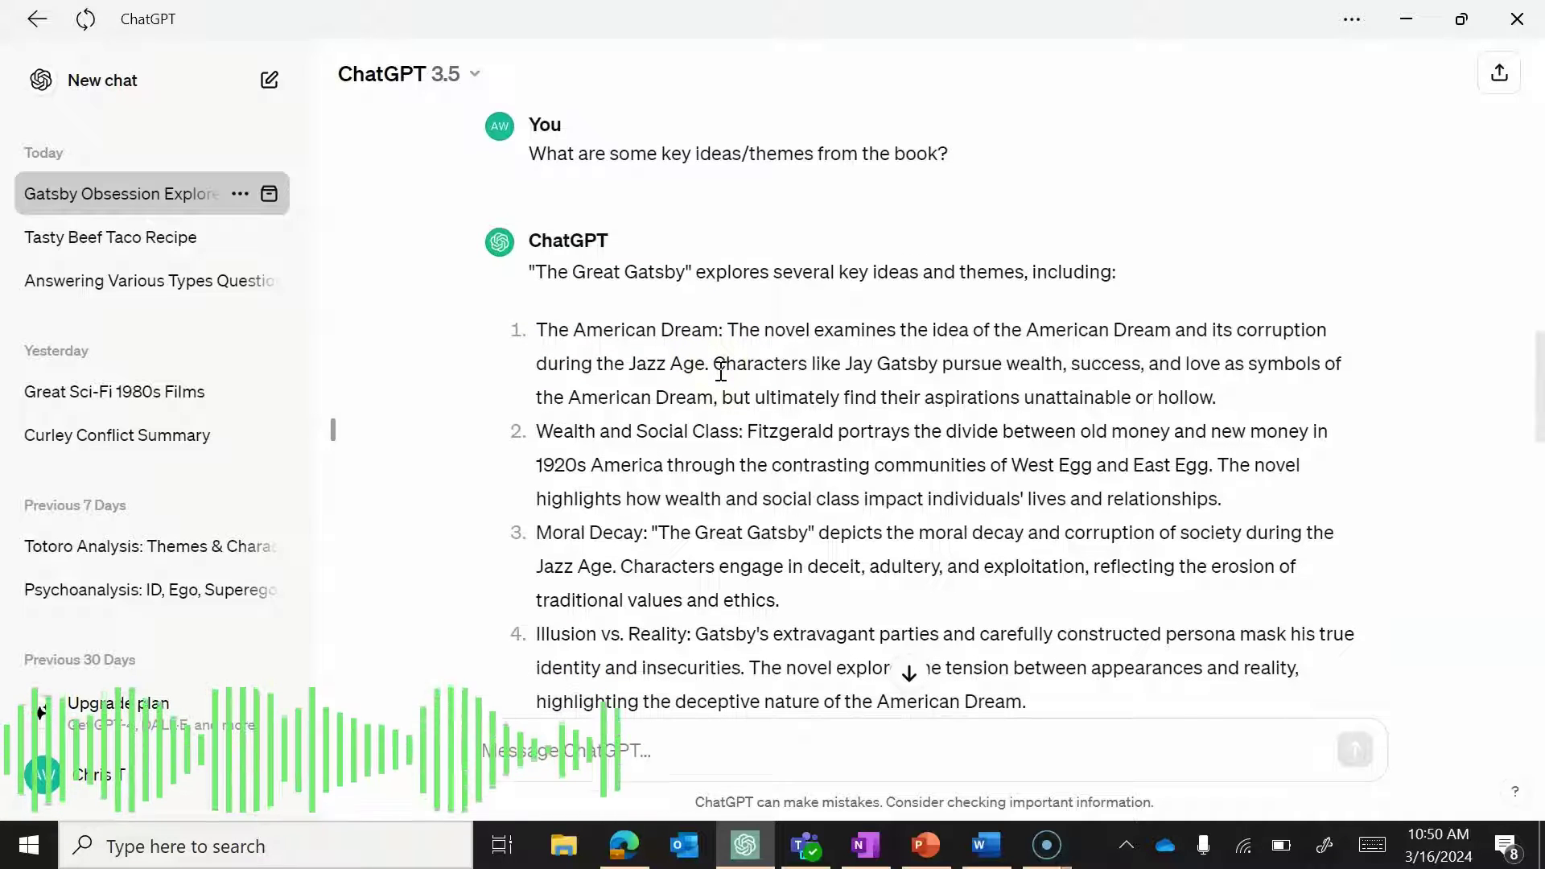
{"action": "scroll", "coordinate": [721, 372], "scroll_direction": "down", "scroll_amount": 3}
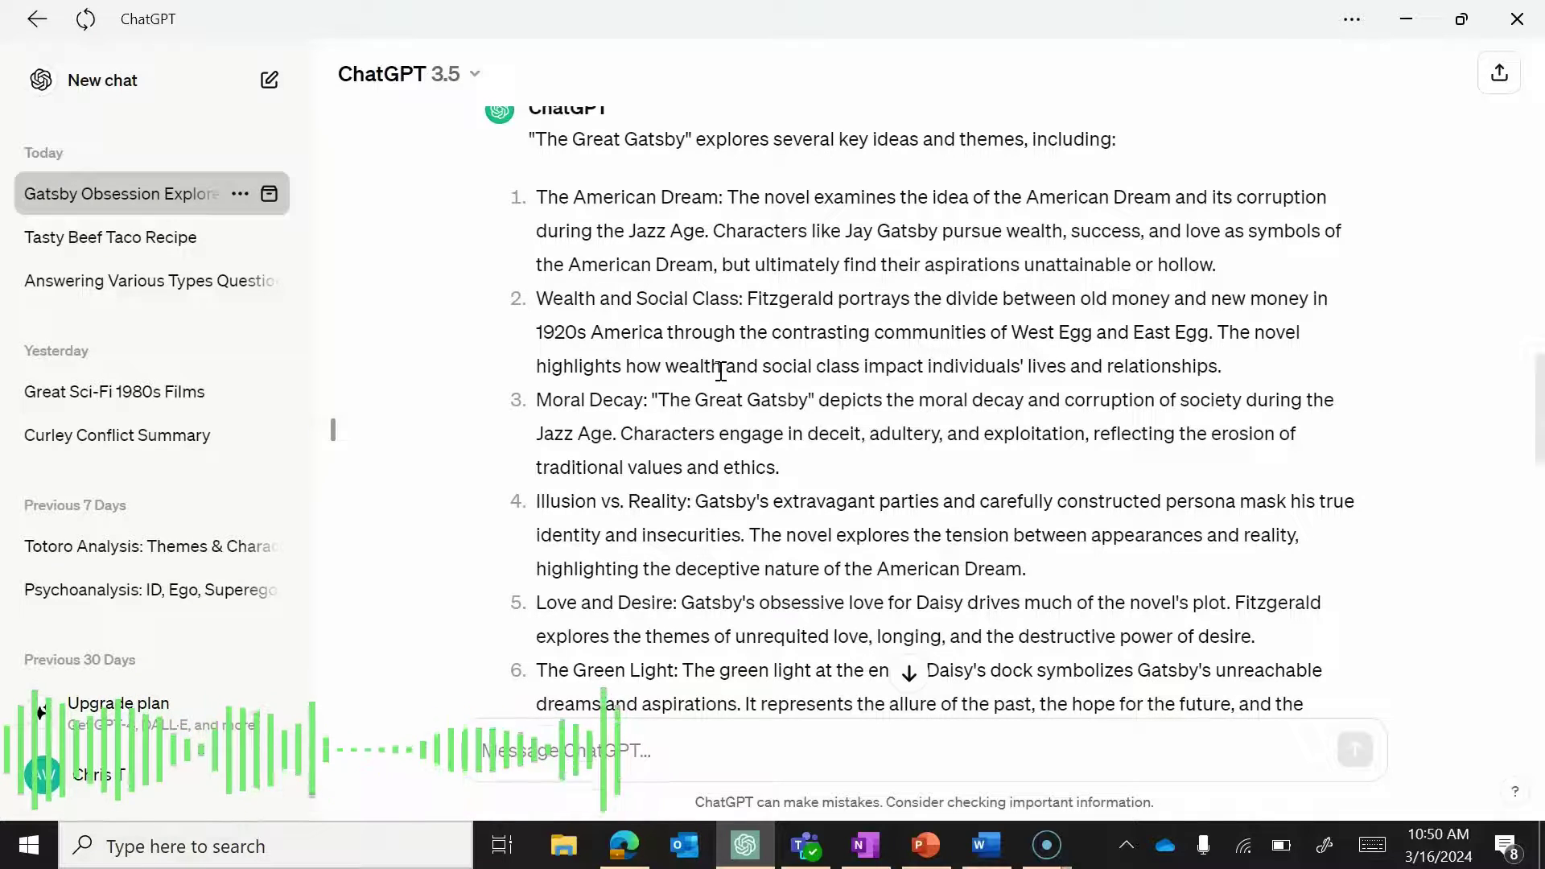
{"action": "scroll", "coordinate": [721, 372], "scroll_direction": "down", "scroll_amount": 20}
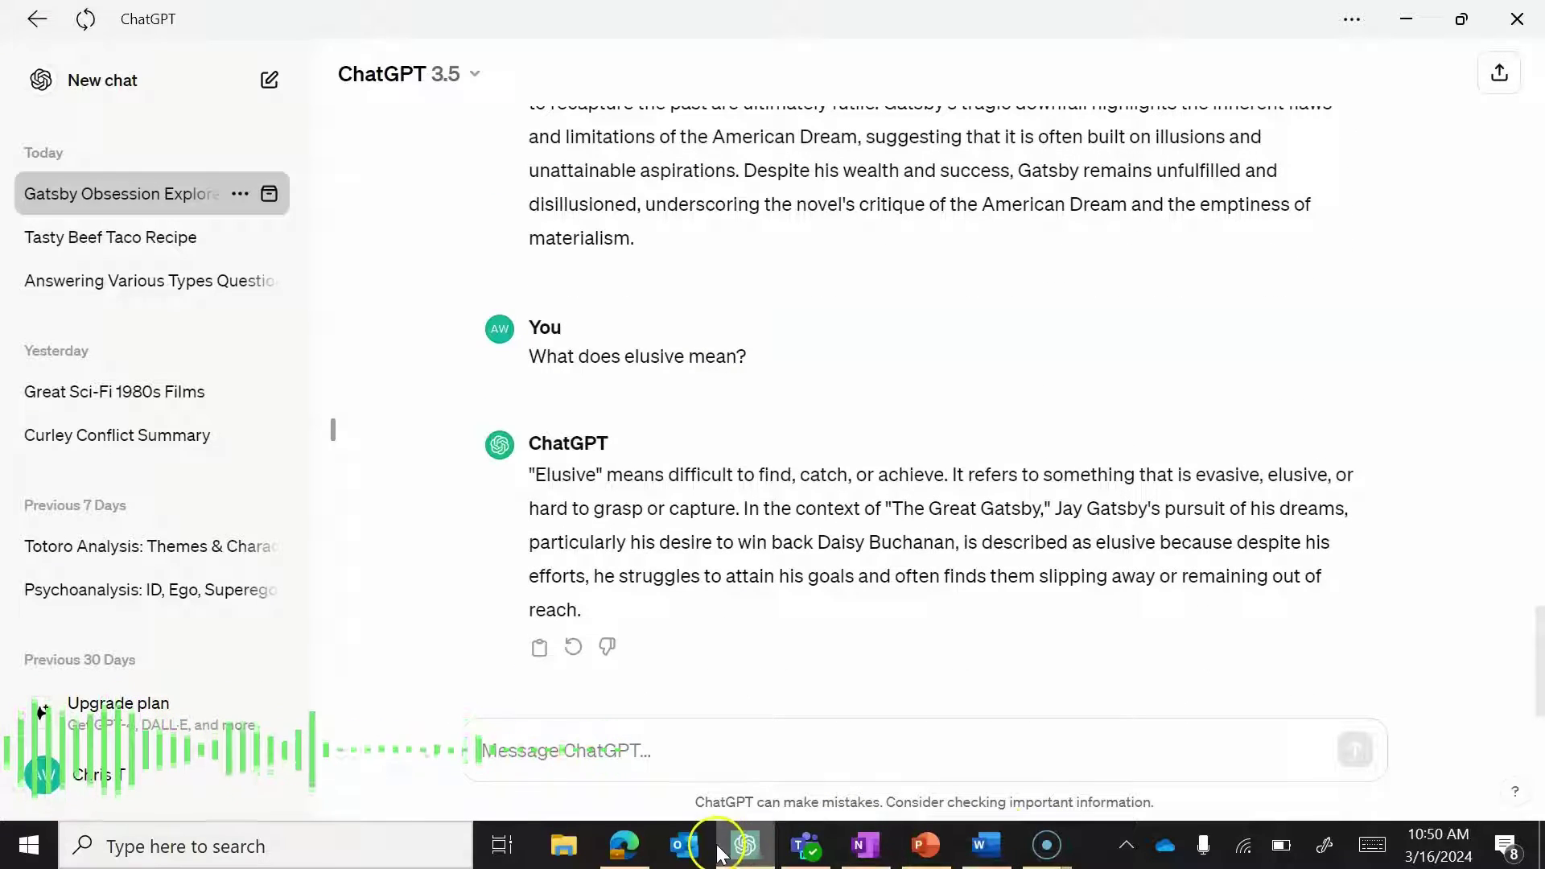
Switch to the PowerPoint slide show and advance through the Commands title slide to the basic commands slide.
{"action": "left_click", "coordinate": [933, 847]}
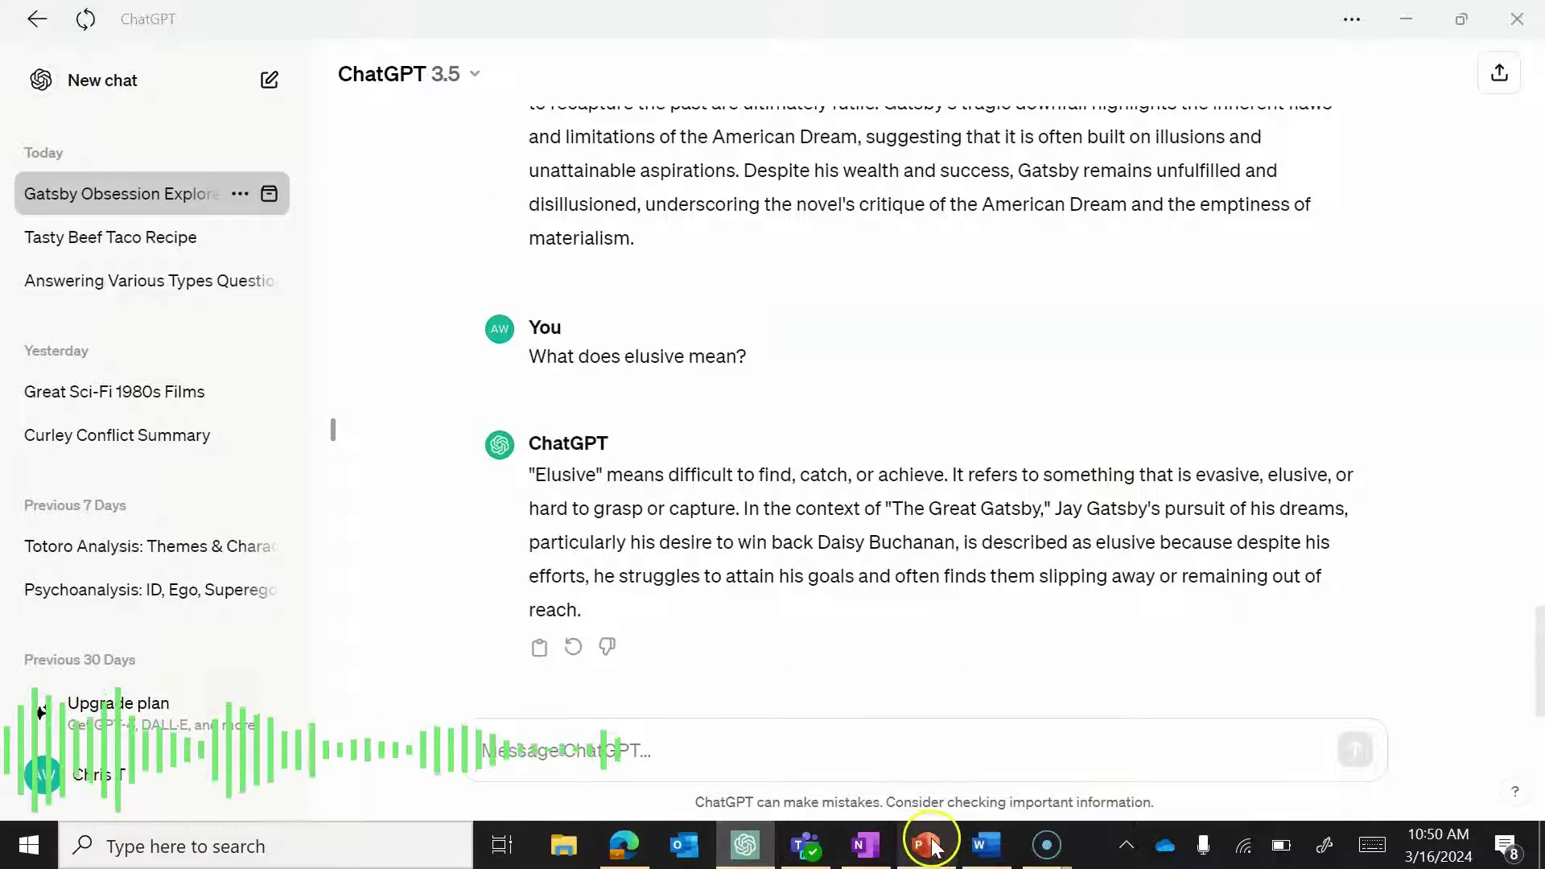
{"action": "left_click", "coordinate": [964, 585]}
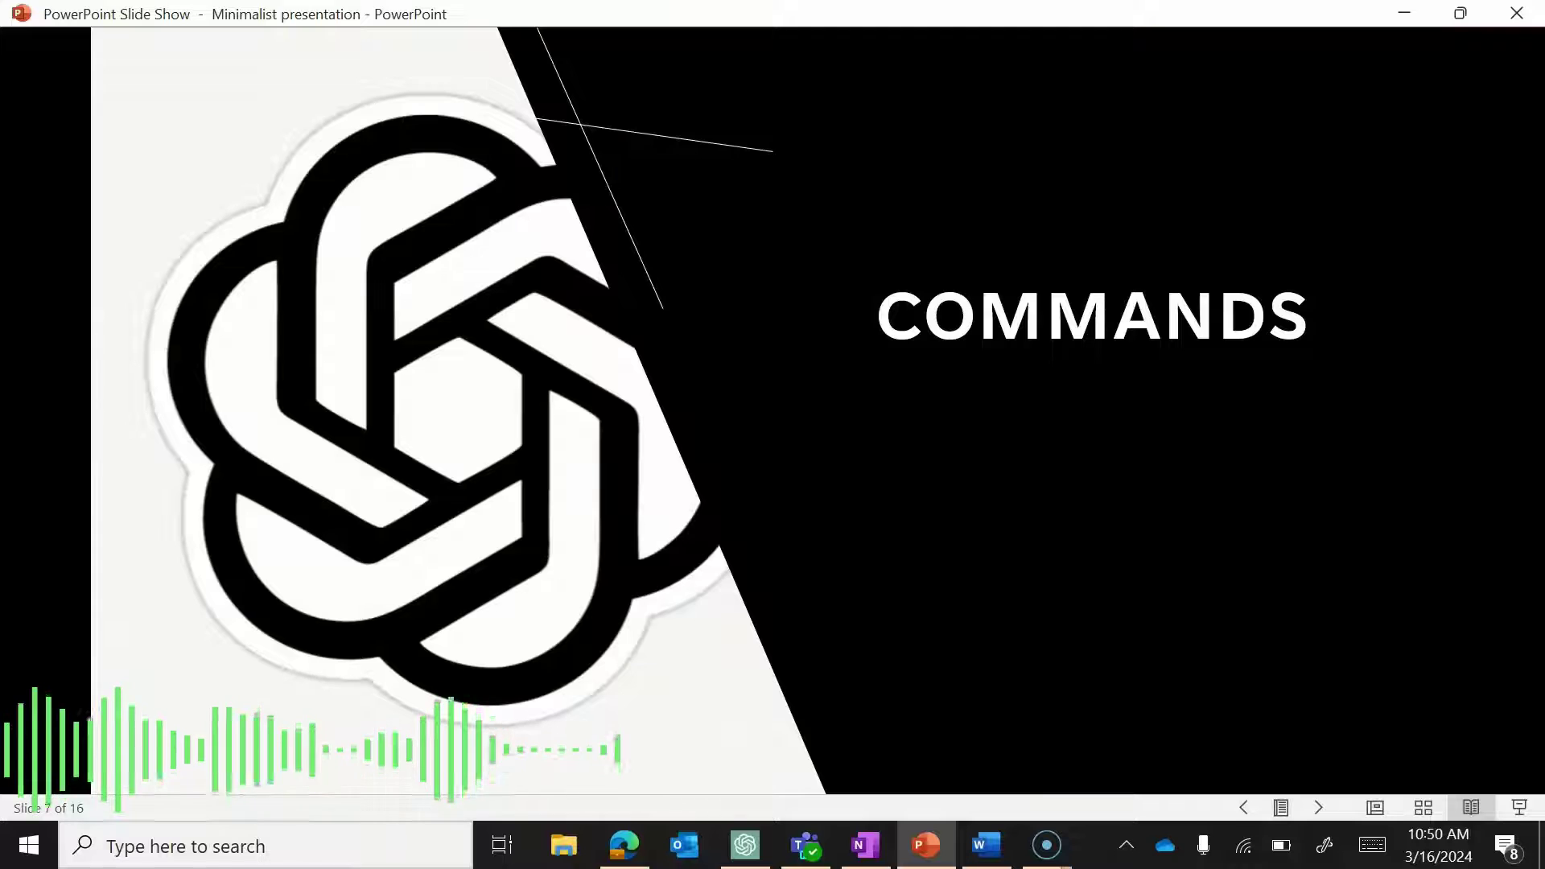
{"action": "key", "text": "Right"}
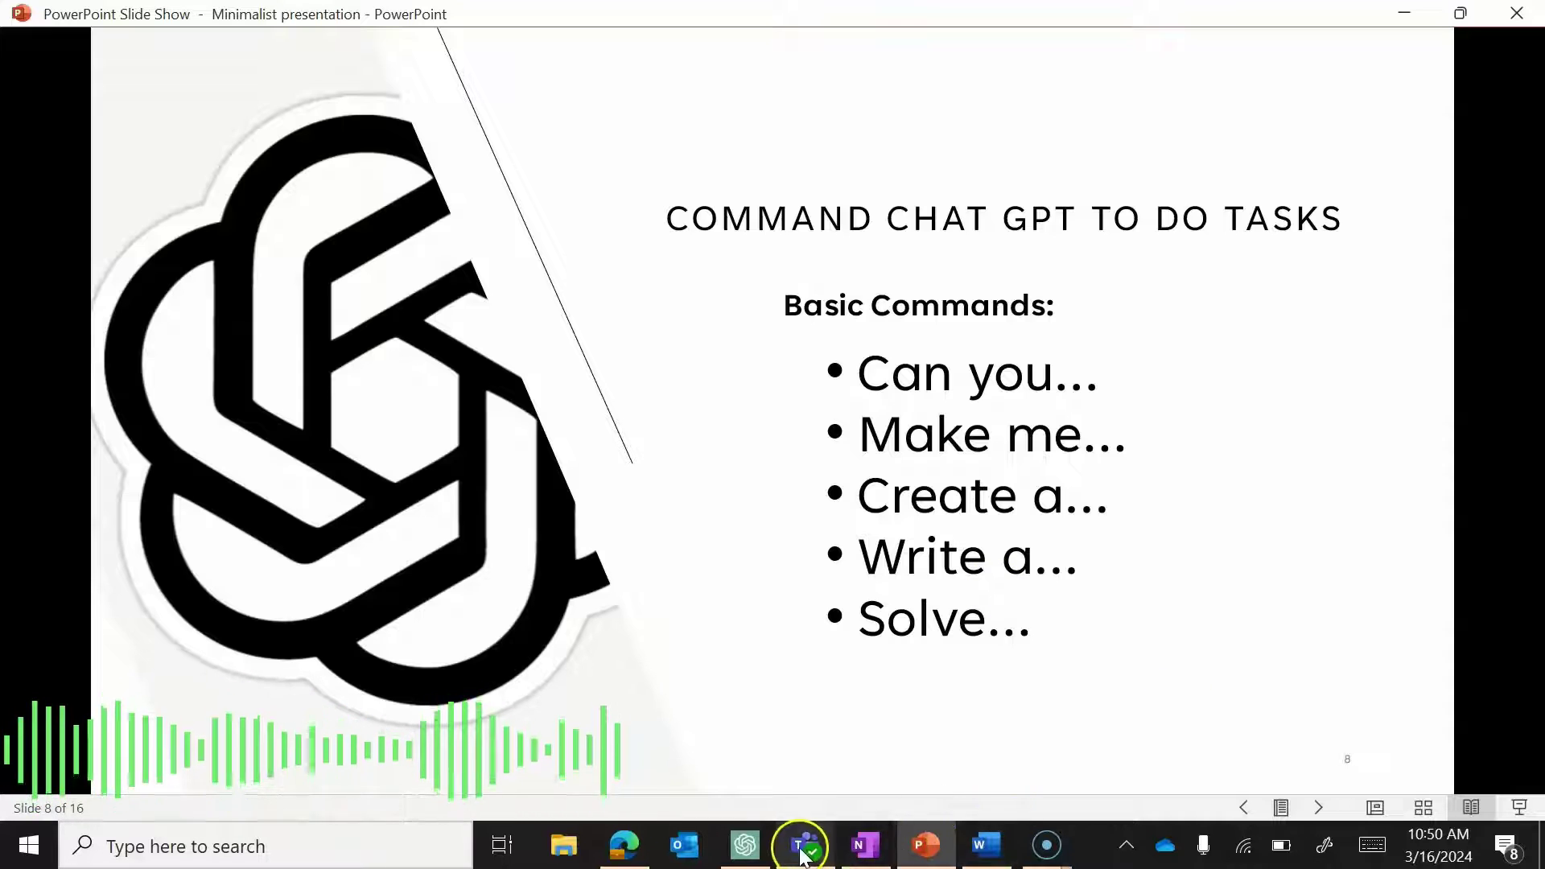
Switch back to ChatGPT and send the command "solve for this equation: 2 + 2".
{"action": "left_click", "coordinate": [745, 845]}
{"action": "left_click", "coordinate": [722, 742]}
{"action": "type", "text": "so"}
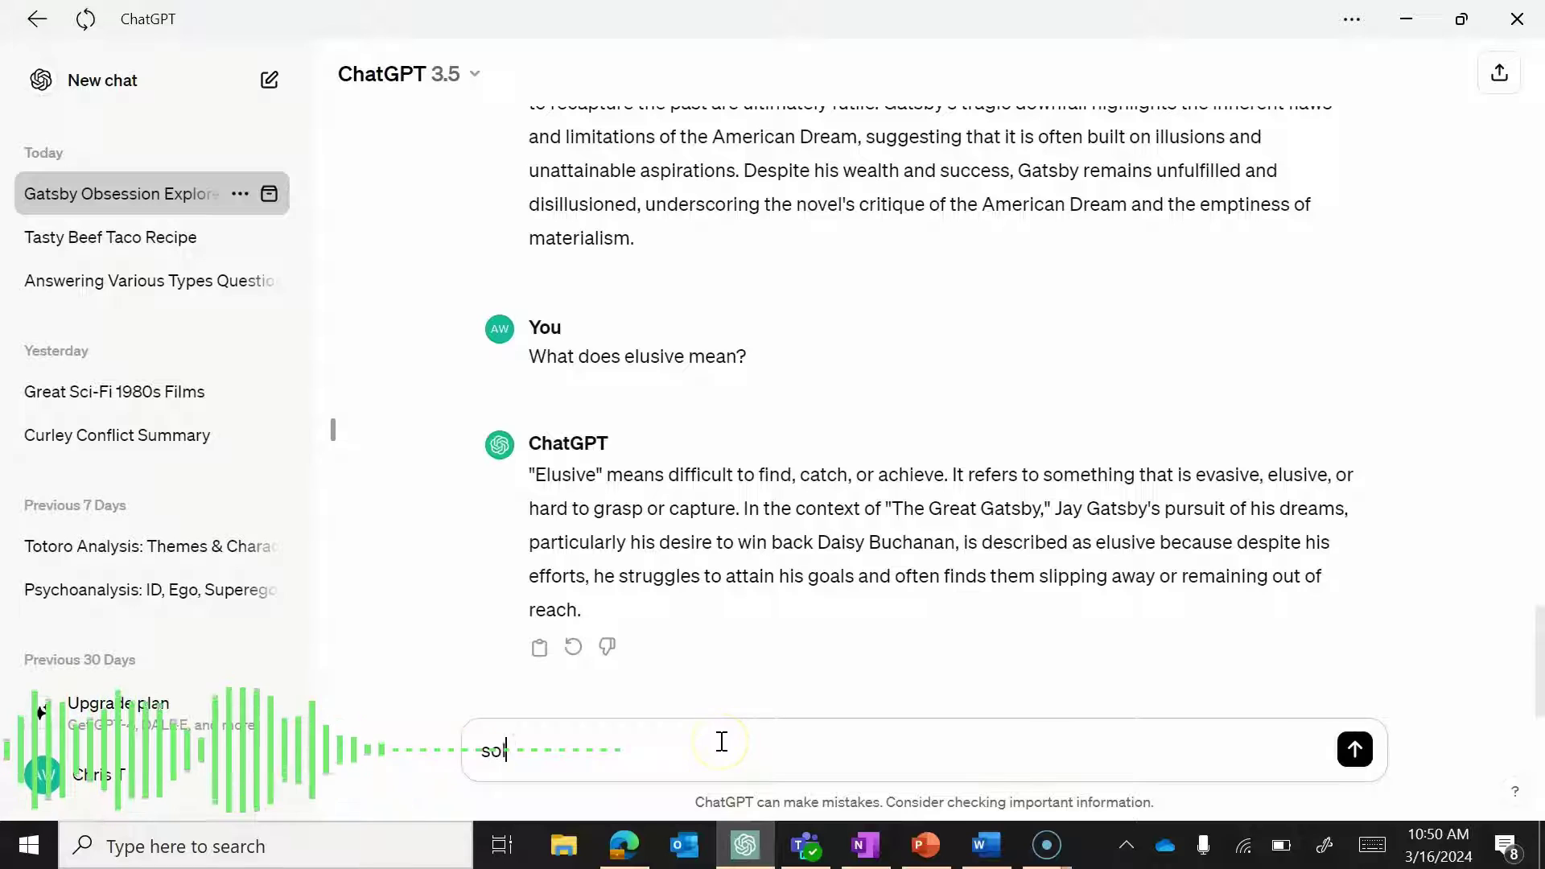
{"action": "type", "text": "lve for this "}
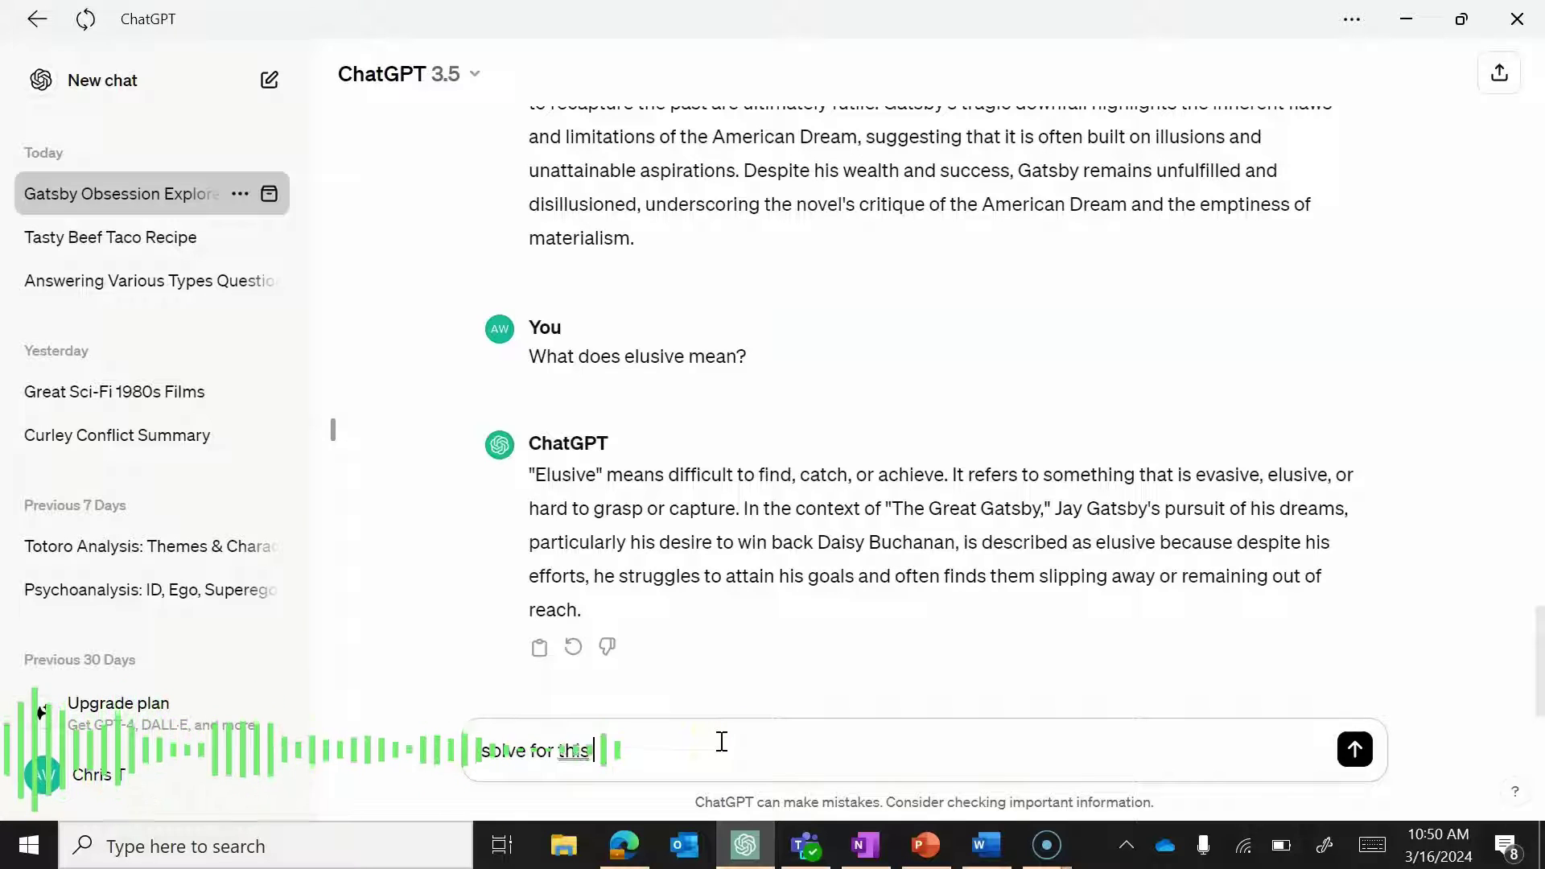
{"action": "type", "text": "e"}
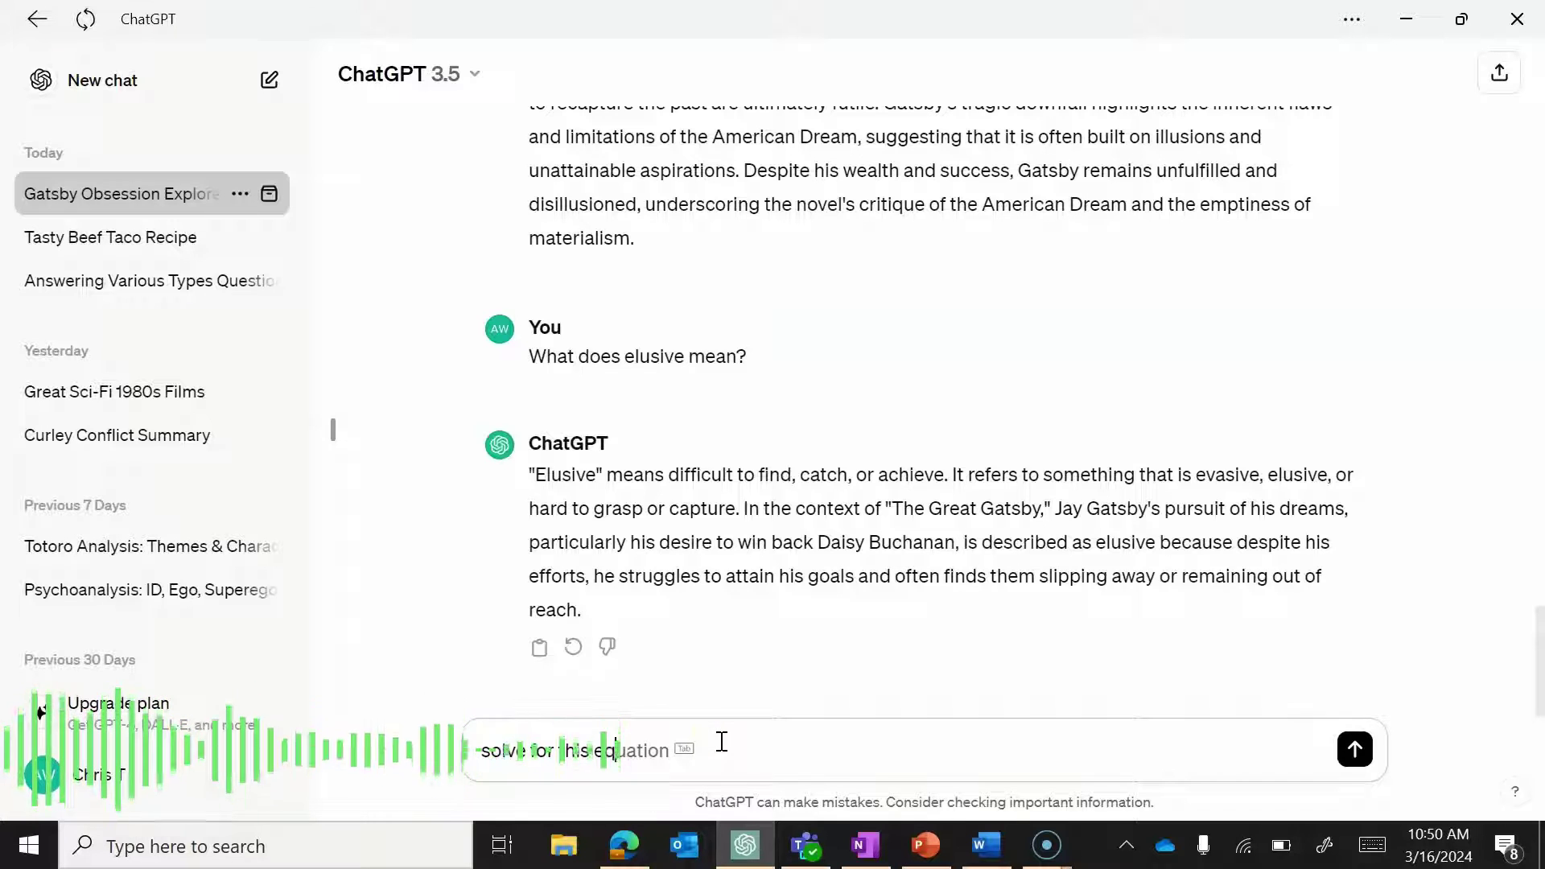
{"action": "type", "text": "quation: "}
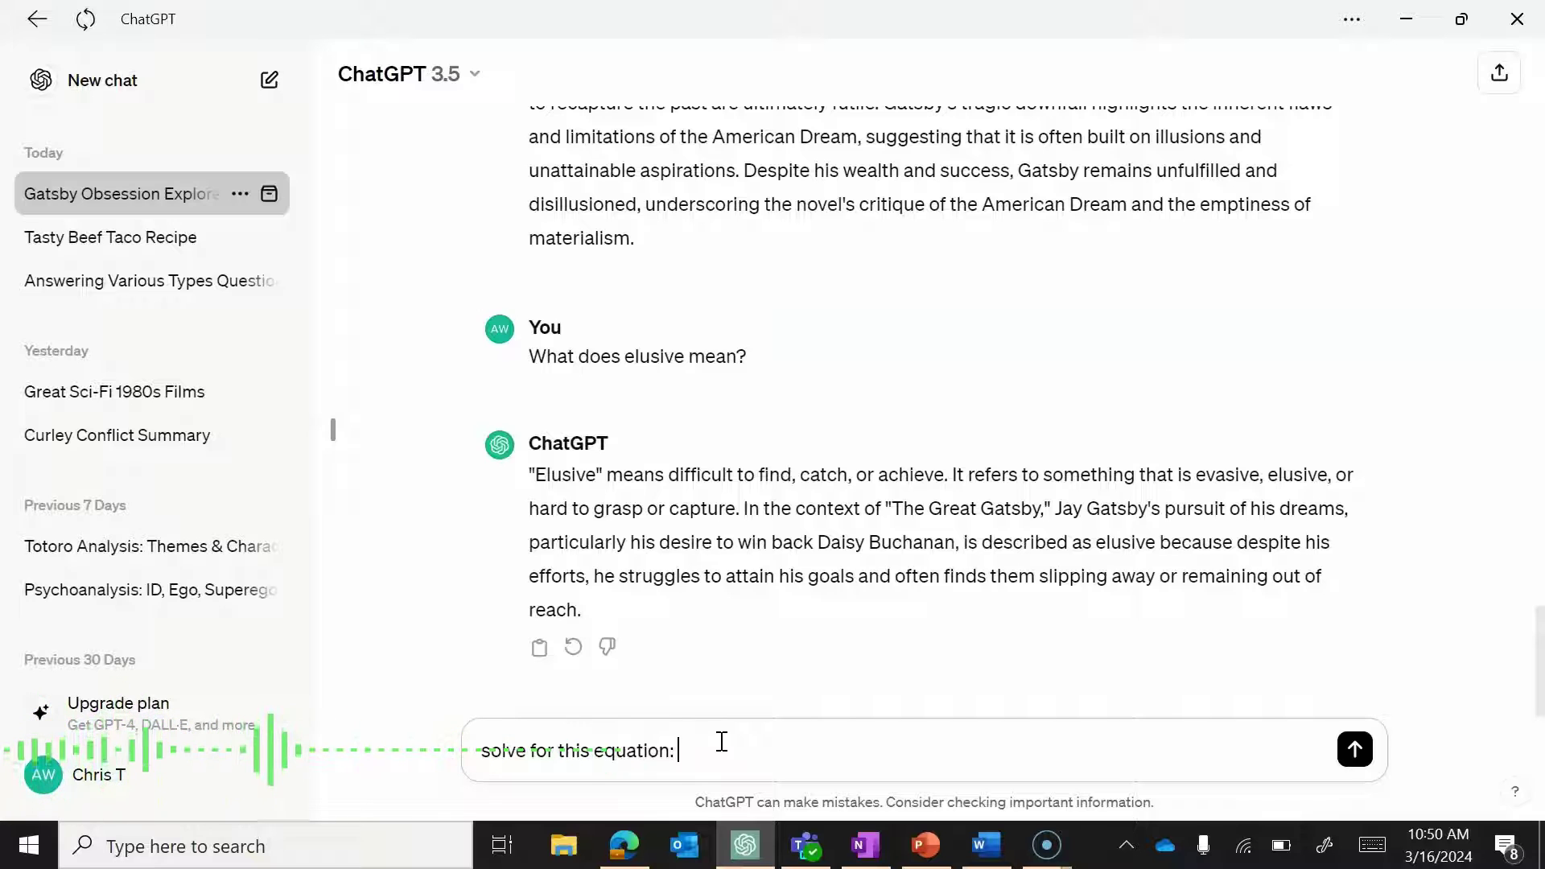
{"action": "type", "text": "2 +2"}
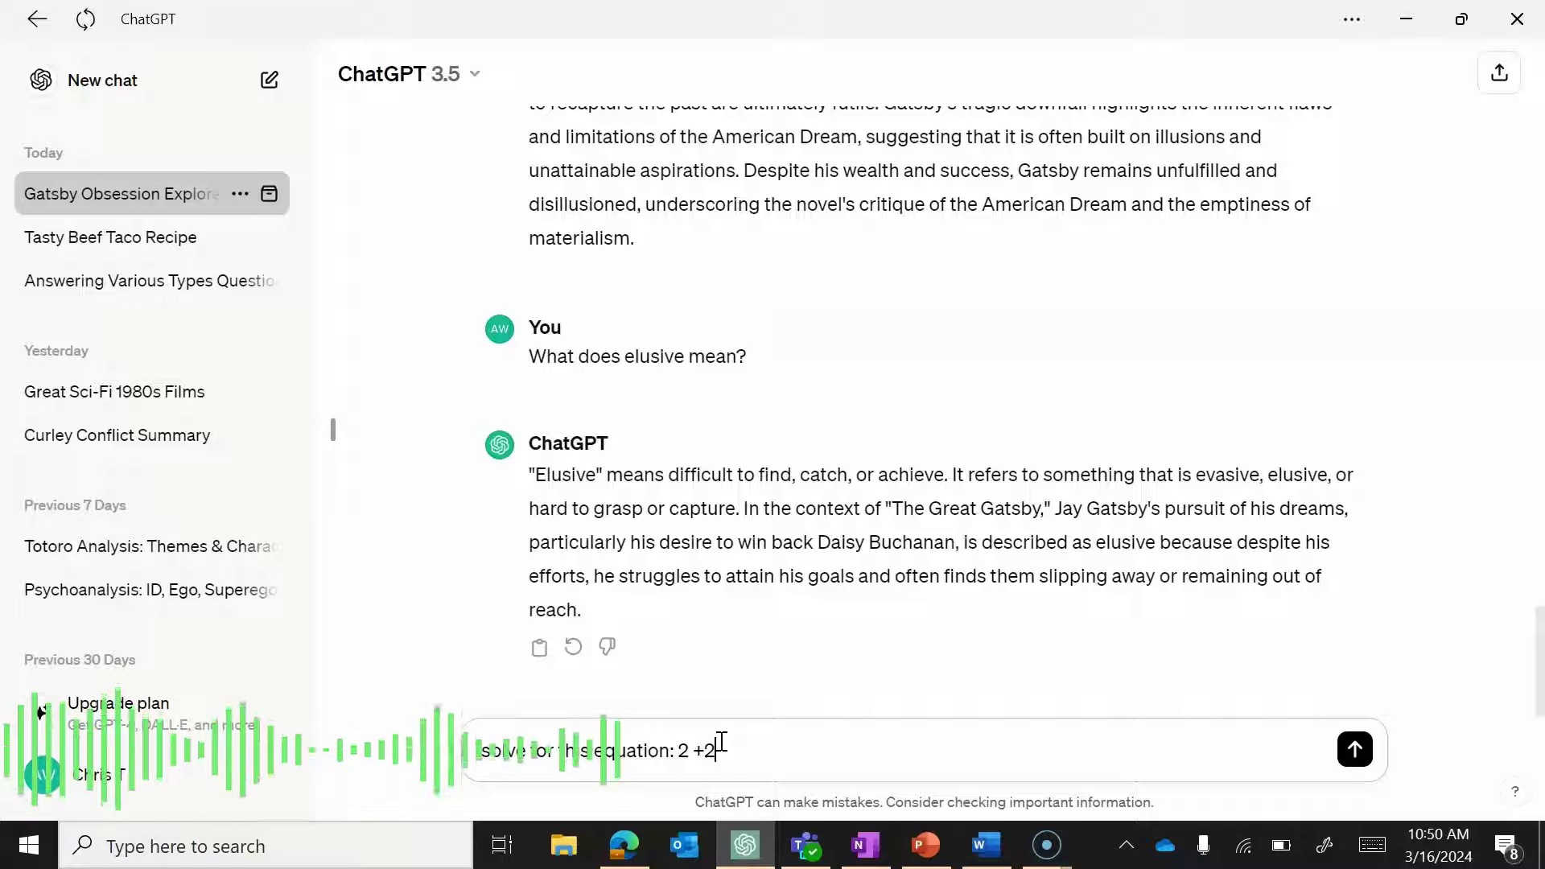
{"action": "key", "text": "BackSpace"}
{"action": "type", "text": "2"}
{"action": "key", "text": "Return"}
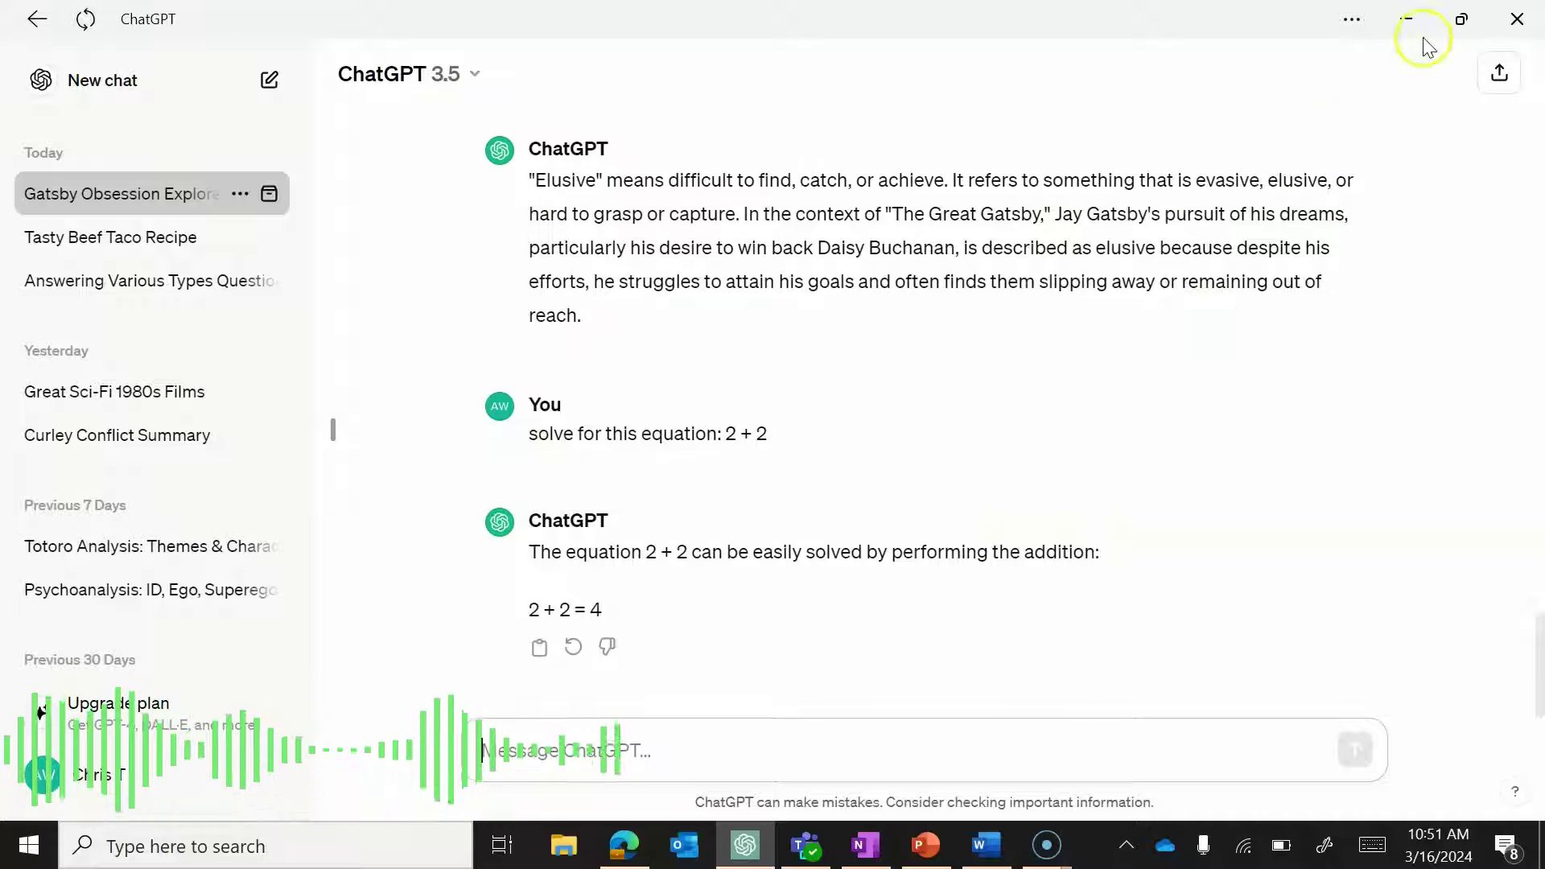
Ask ChatGPT "Can you write me a five page paper that explores the american dream in the great gatsby?".
{"action": "left_click", "coordinate": [747, 740]}
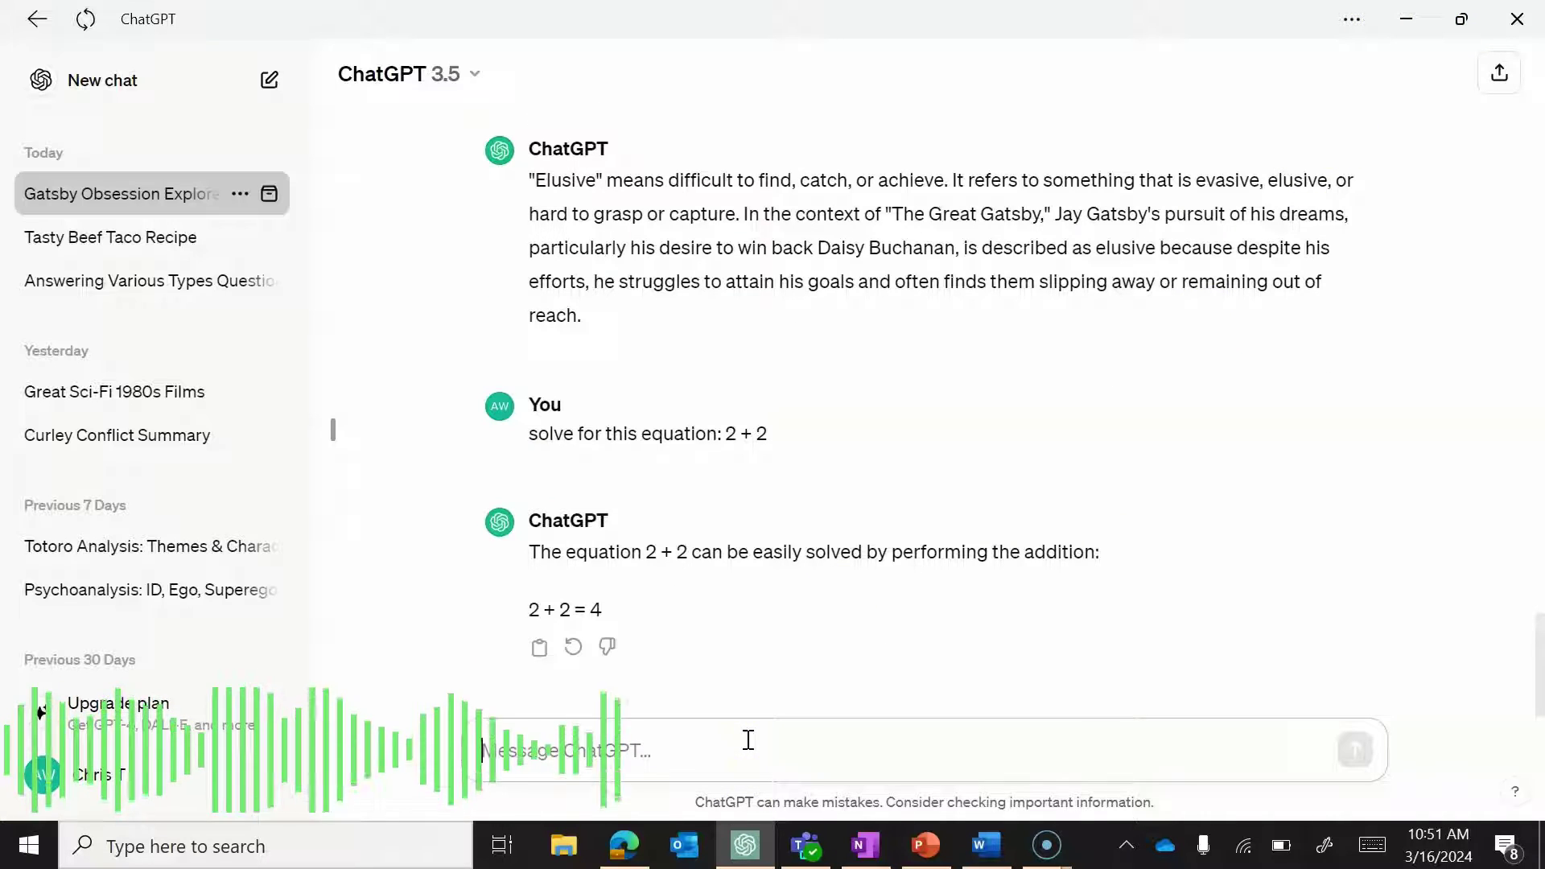
{"action": "type", "text": "Can"}
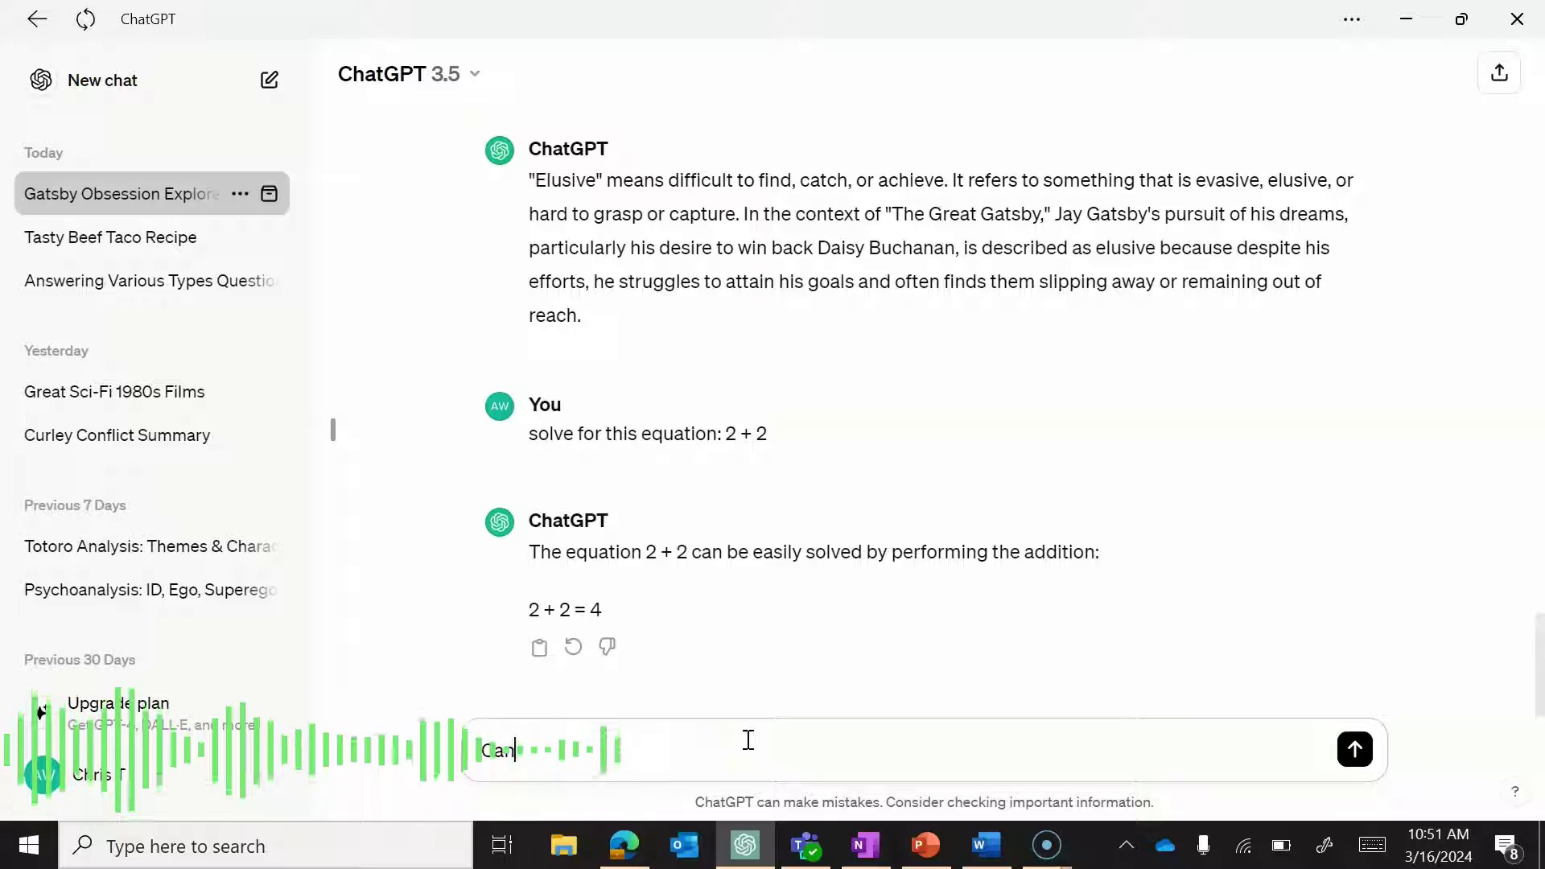
{"action": "type", "text": " you write me a five p"}
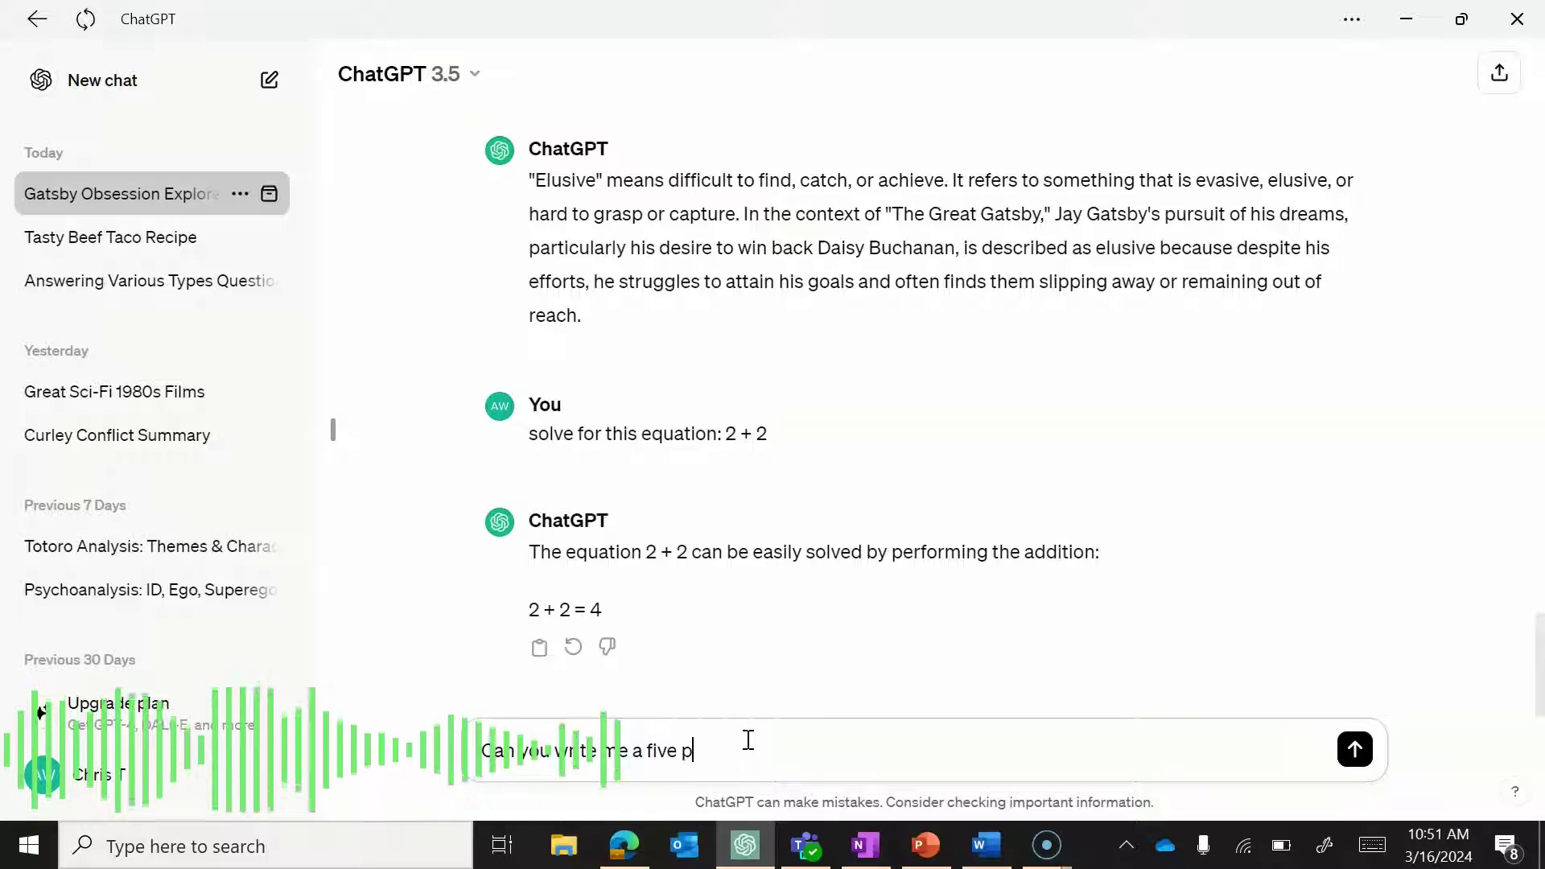
{"action": "type", "text": "age paper o"}
{"action": "key", "text": "BackSpace"}
{"action": "type", "text": "that "}
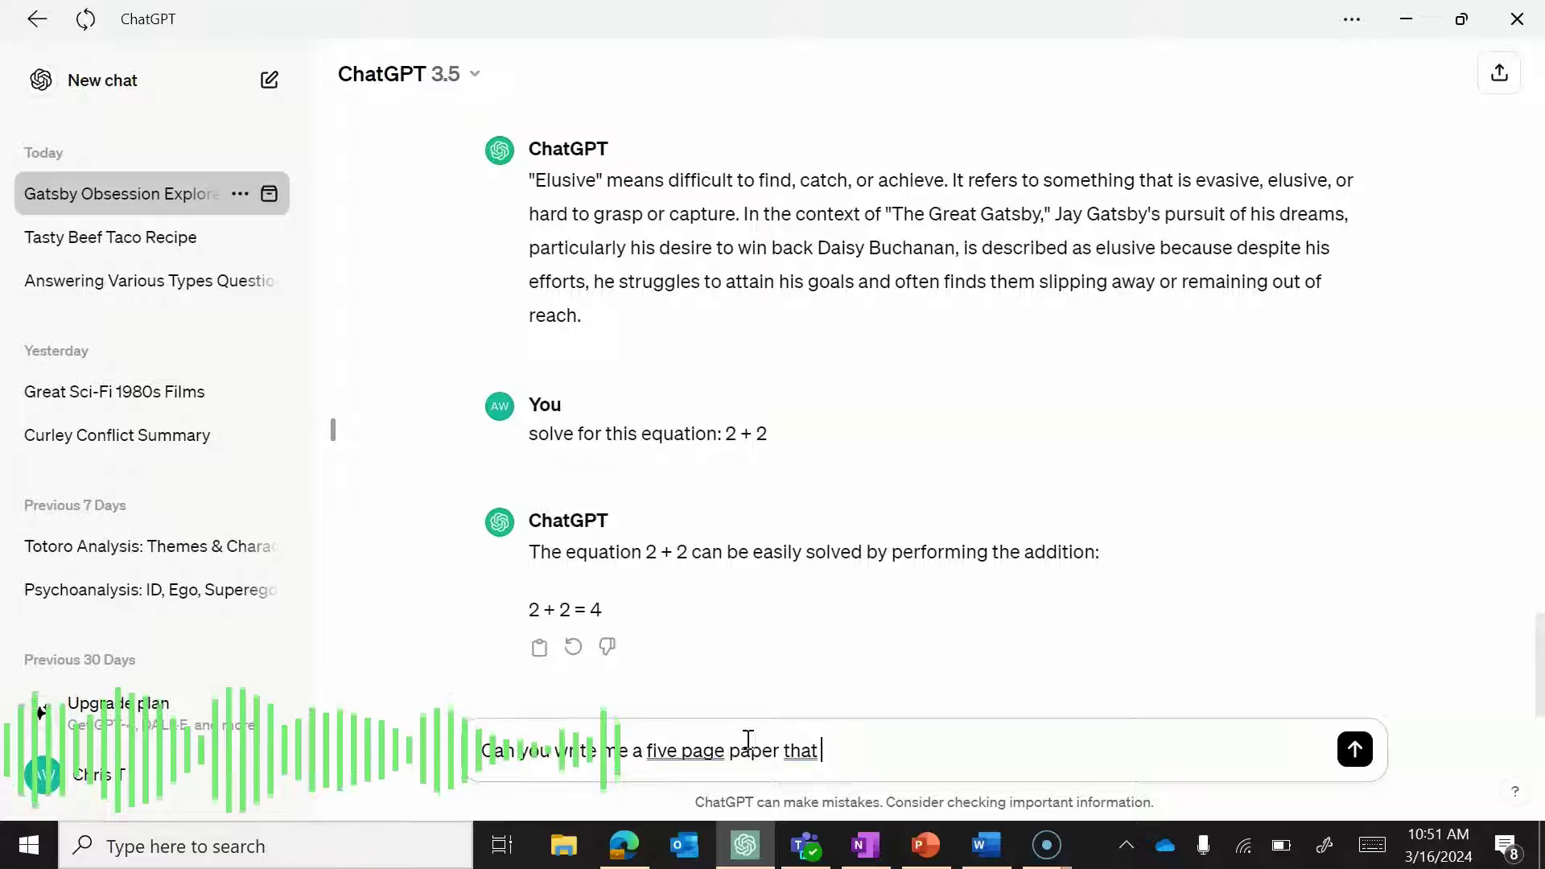
{"action": "type", "text": "explores t"}
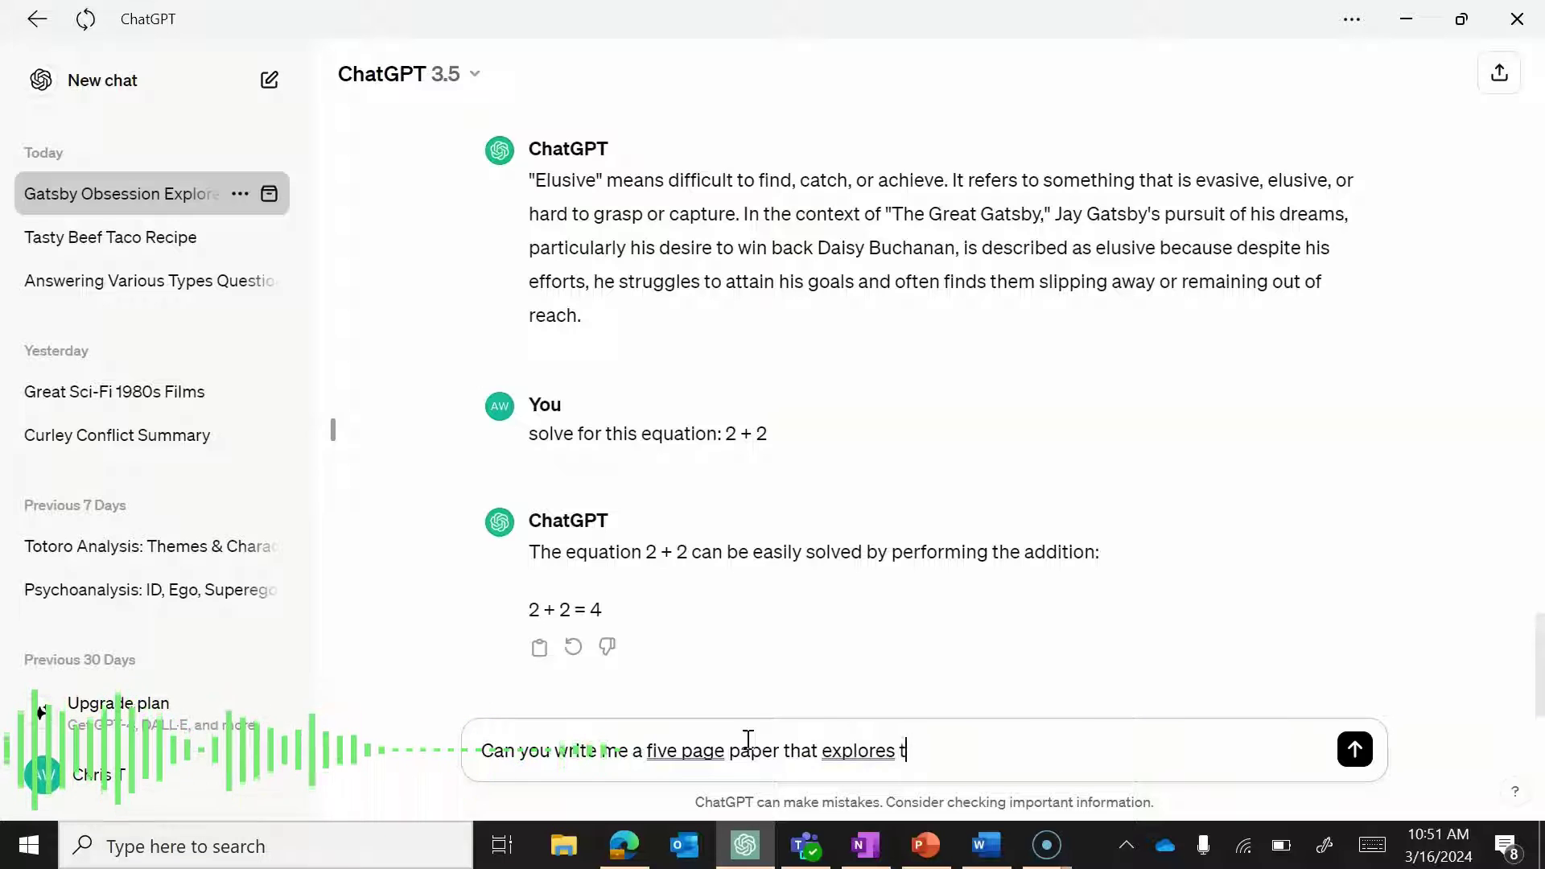
{"action": "type", "text": "he american dream in"}
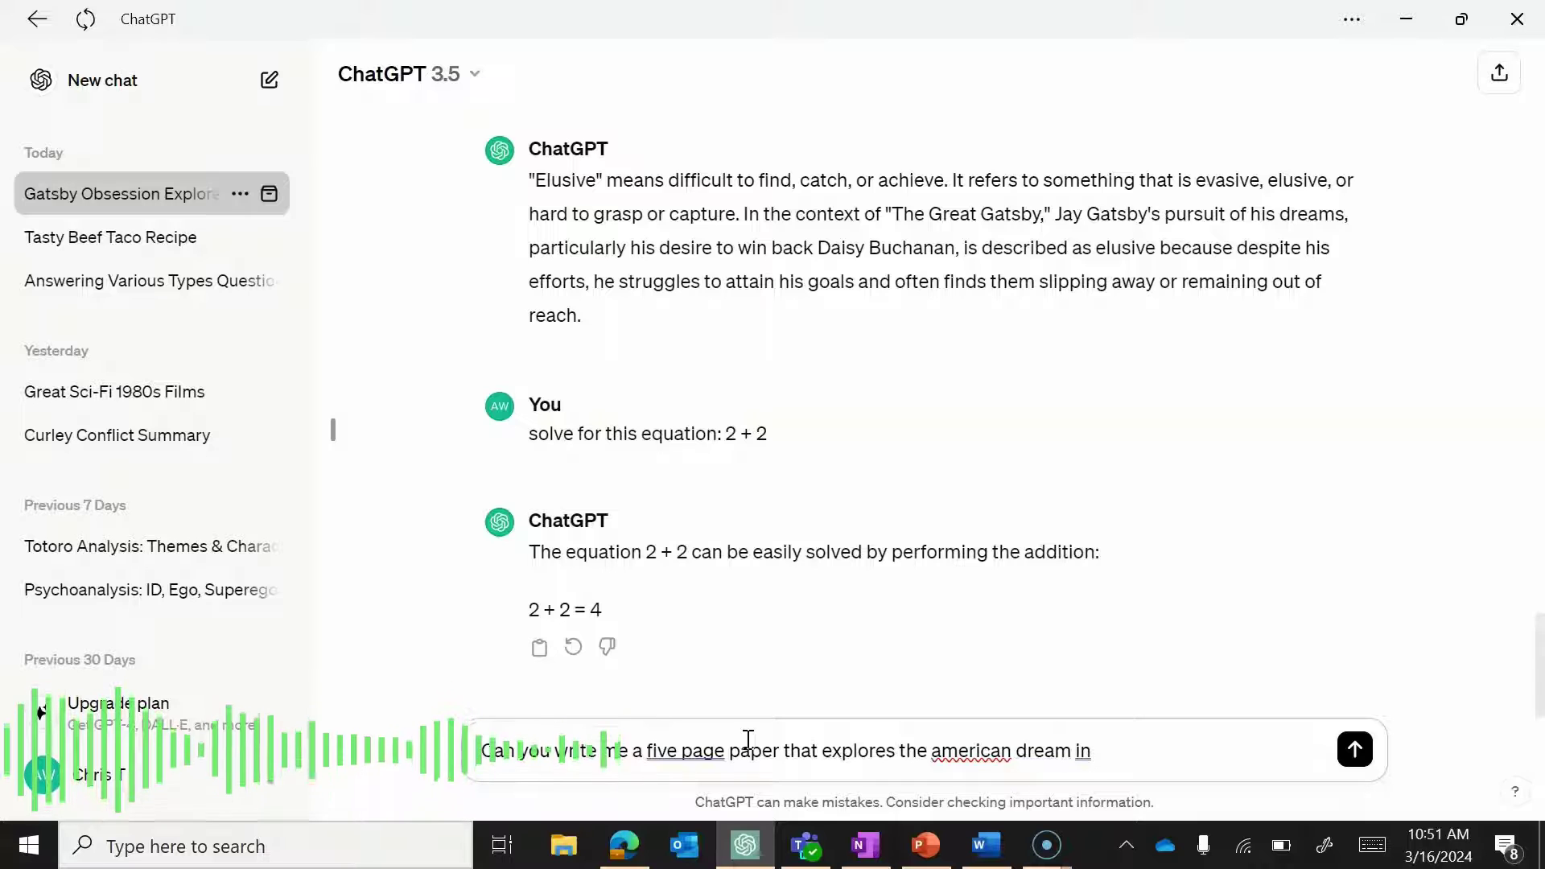
{"action": "type", "text": " the great gat"}
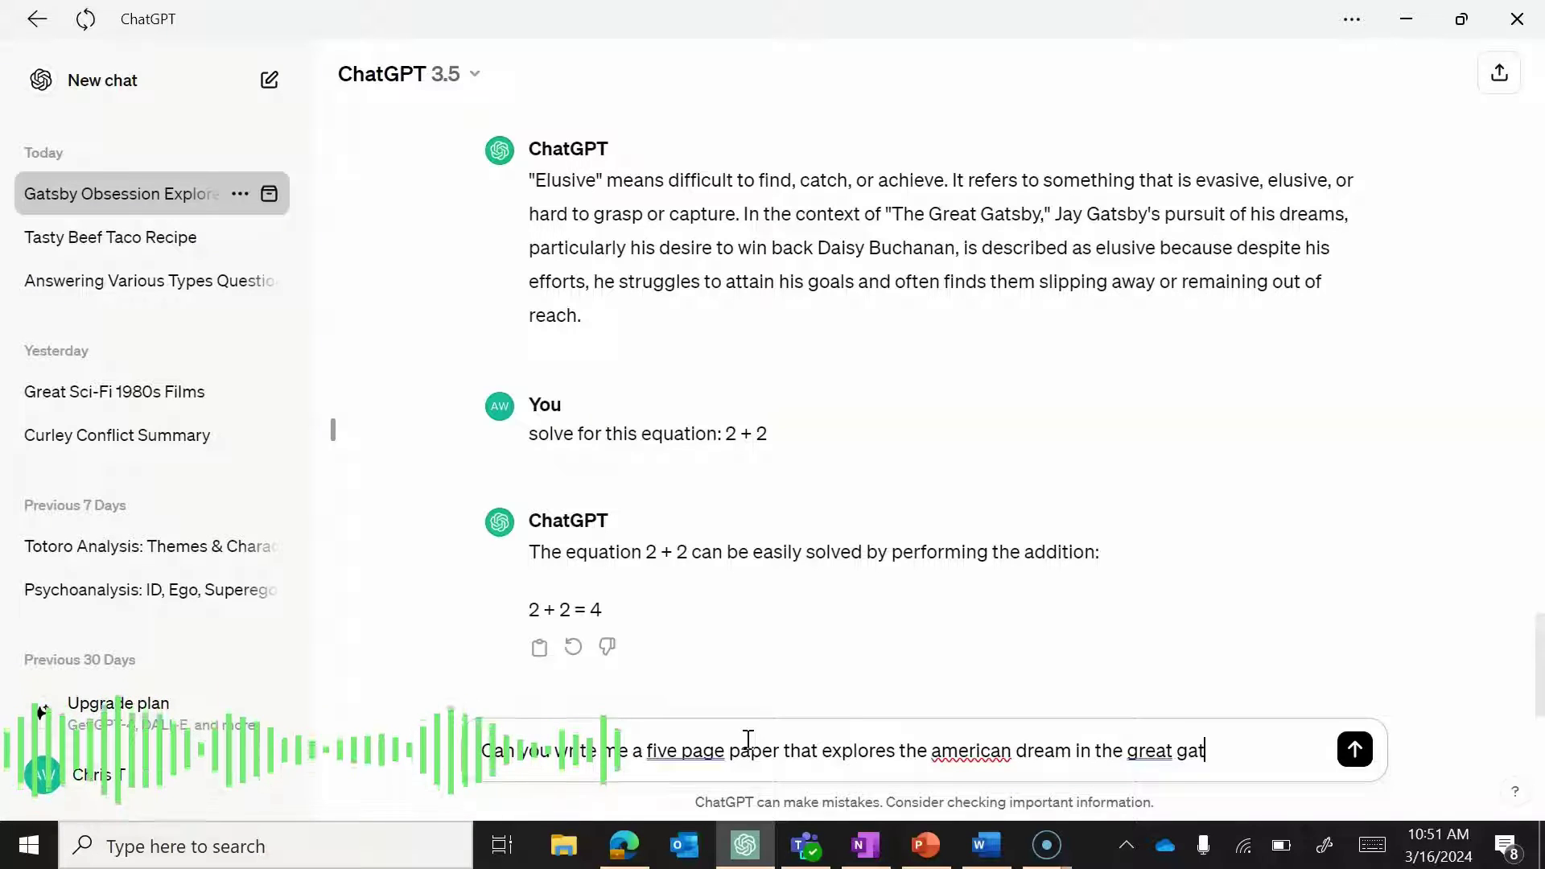
{"action": "type", "text": "sby?"}
{"action": "key", "text": "Return"}
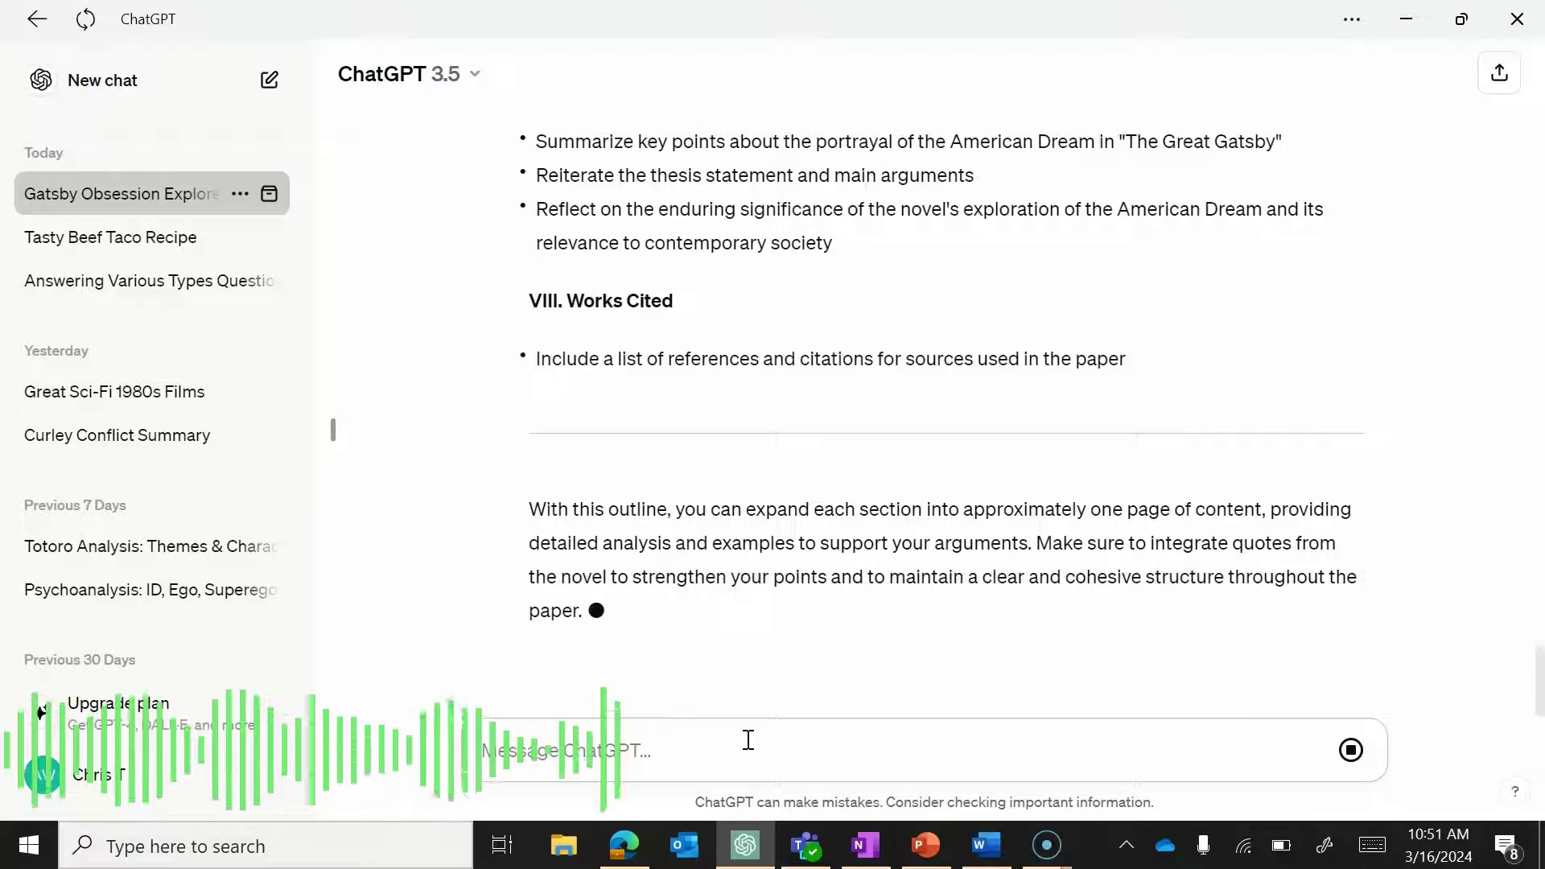
Read through the paper outline from its title and introduction to the works cited section and closing advice.
{"action": "scroll", "coordinate": [819, 241], "scroll_direction": "up", "scroll_amount": 3}
{"action": "scroll", "coordinate": [819, 241], "scroll_direction": "up", "scroll_amount": 7}
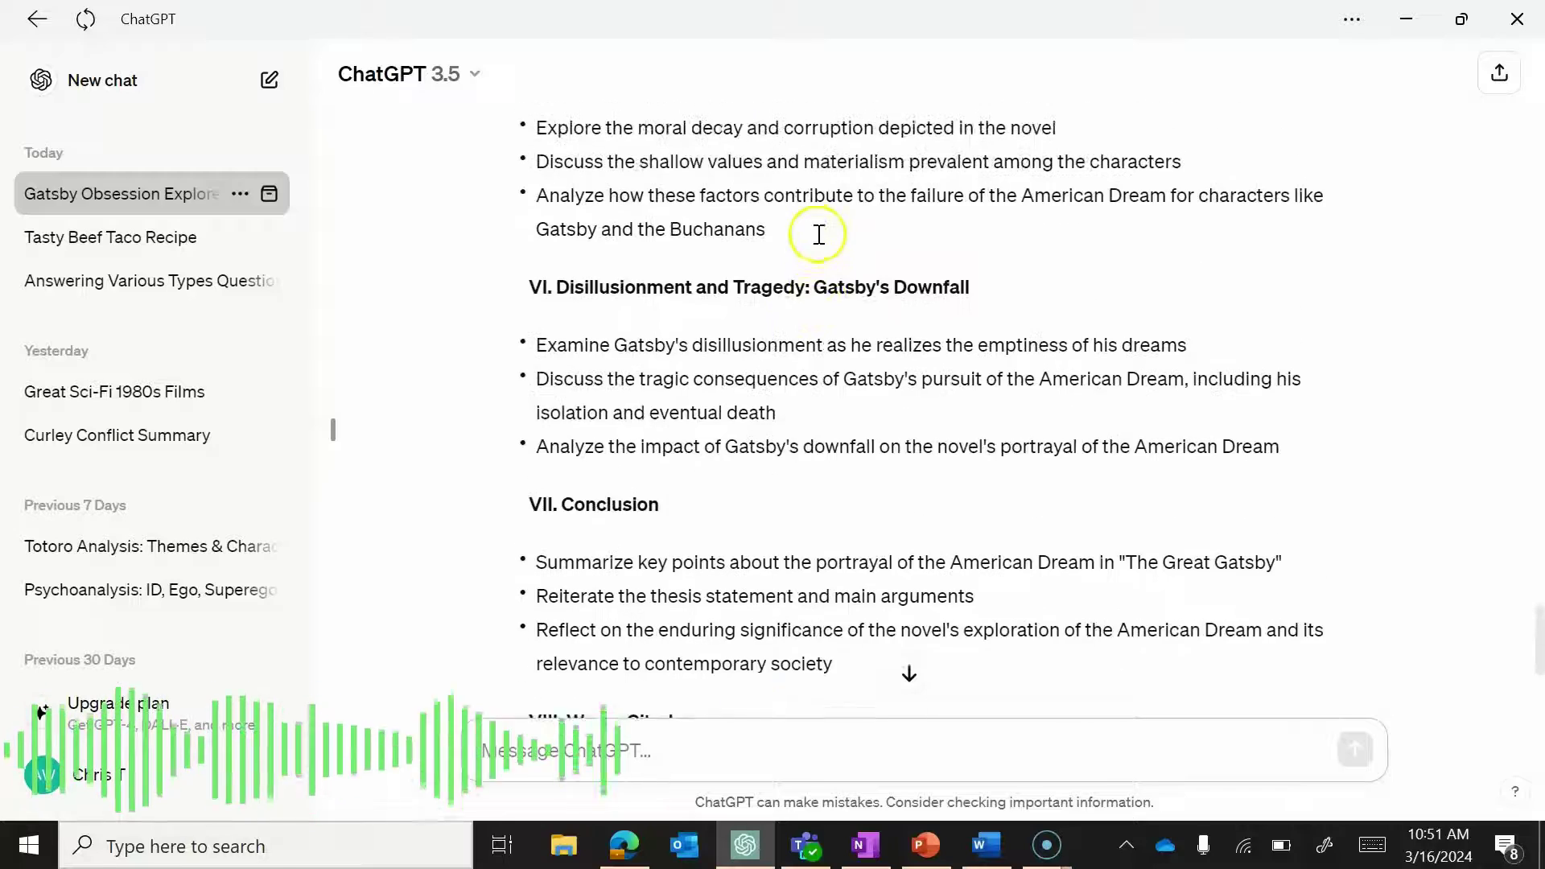
{"action": "scroll", "coordinate": [819, 234], "scroll_direction": "up", "scroll_amount": 5}
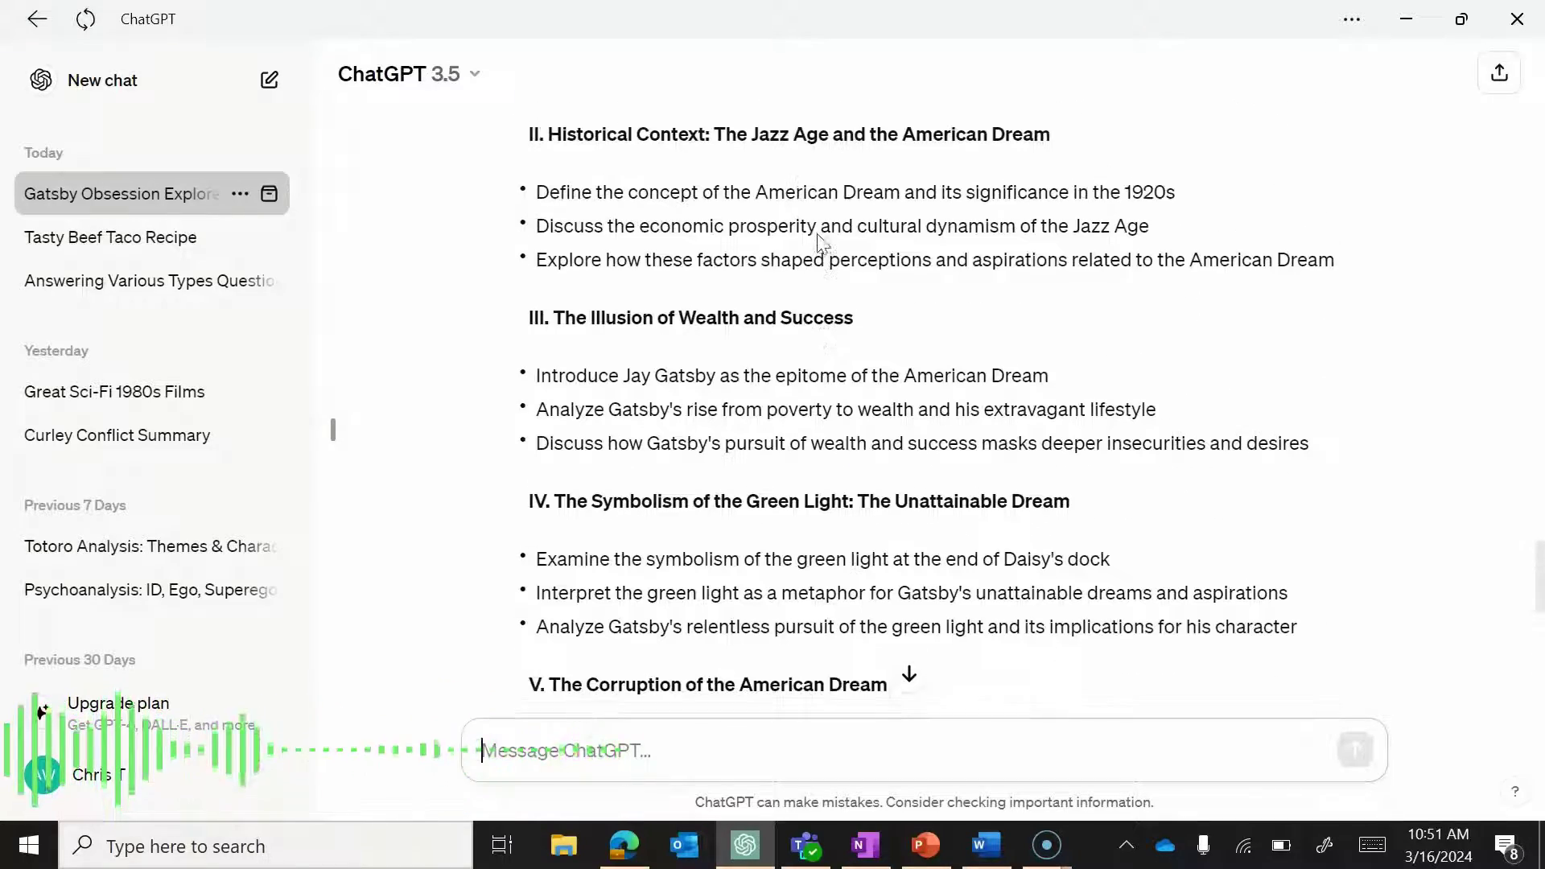
{"action": "scroll", "coordinate": [819, 234], "scroll_direction": "up", "scroll_amount": 1}
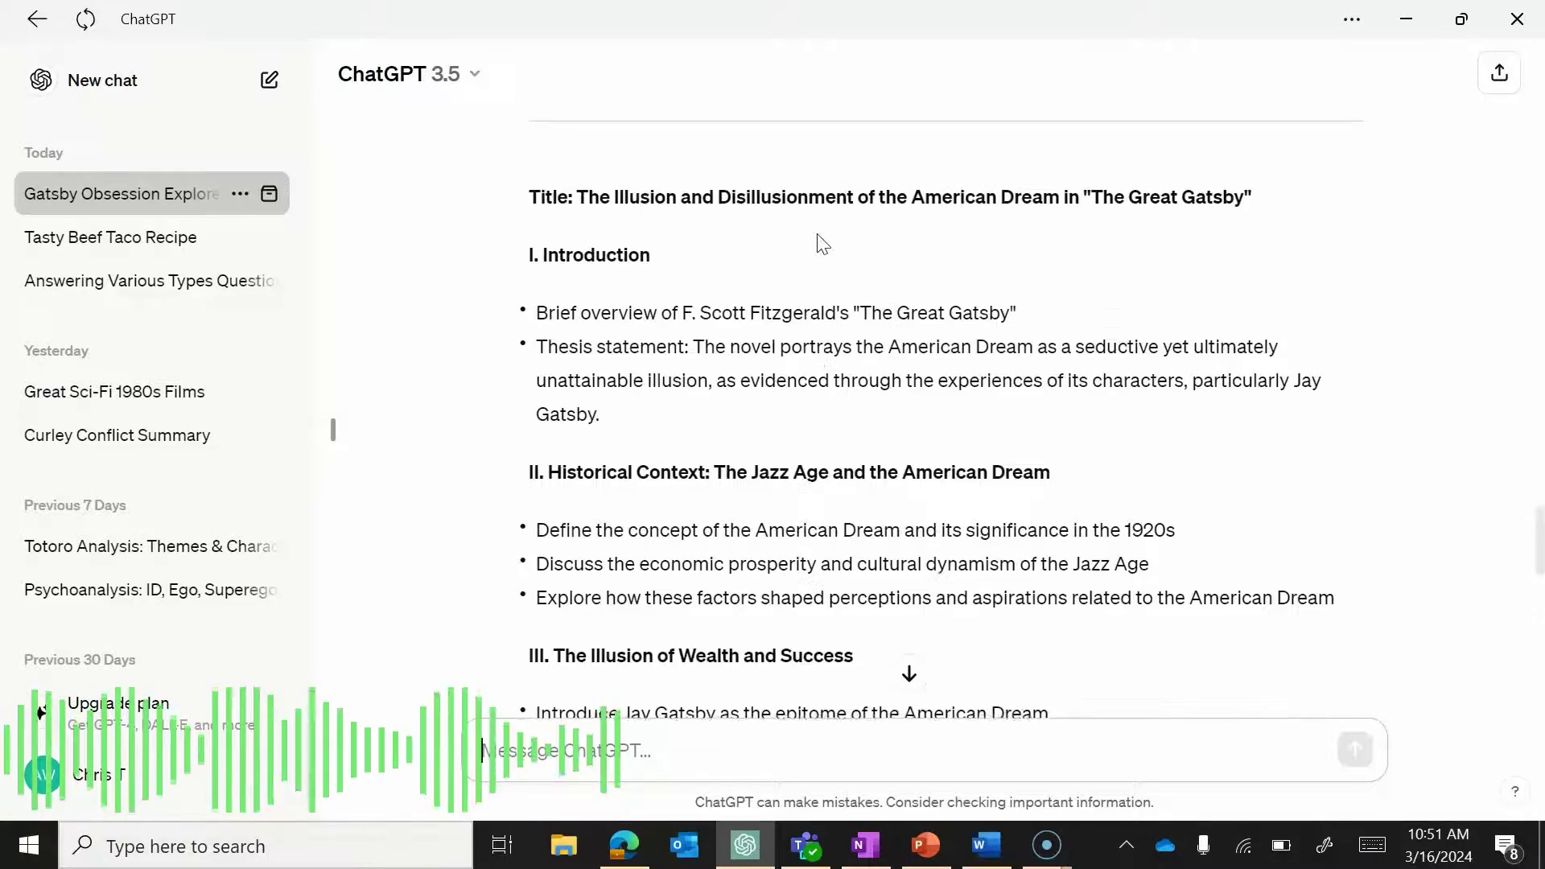
{"action": "scroll", "coordinate": [819, 234], "scroll_direction": "down", "scroll_amount": 2}
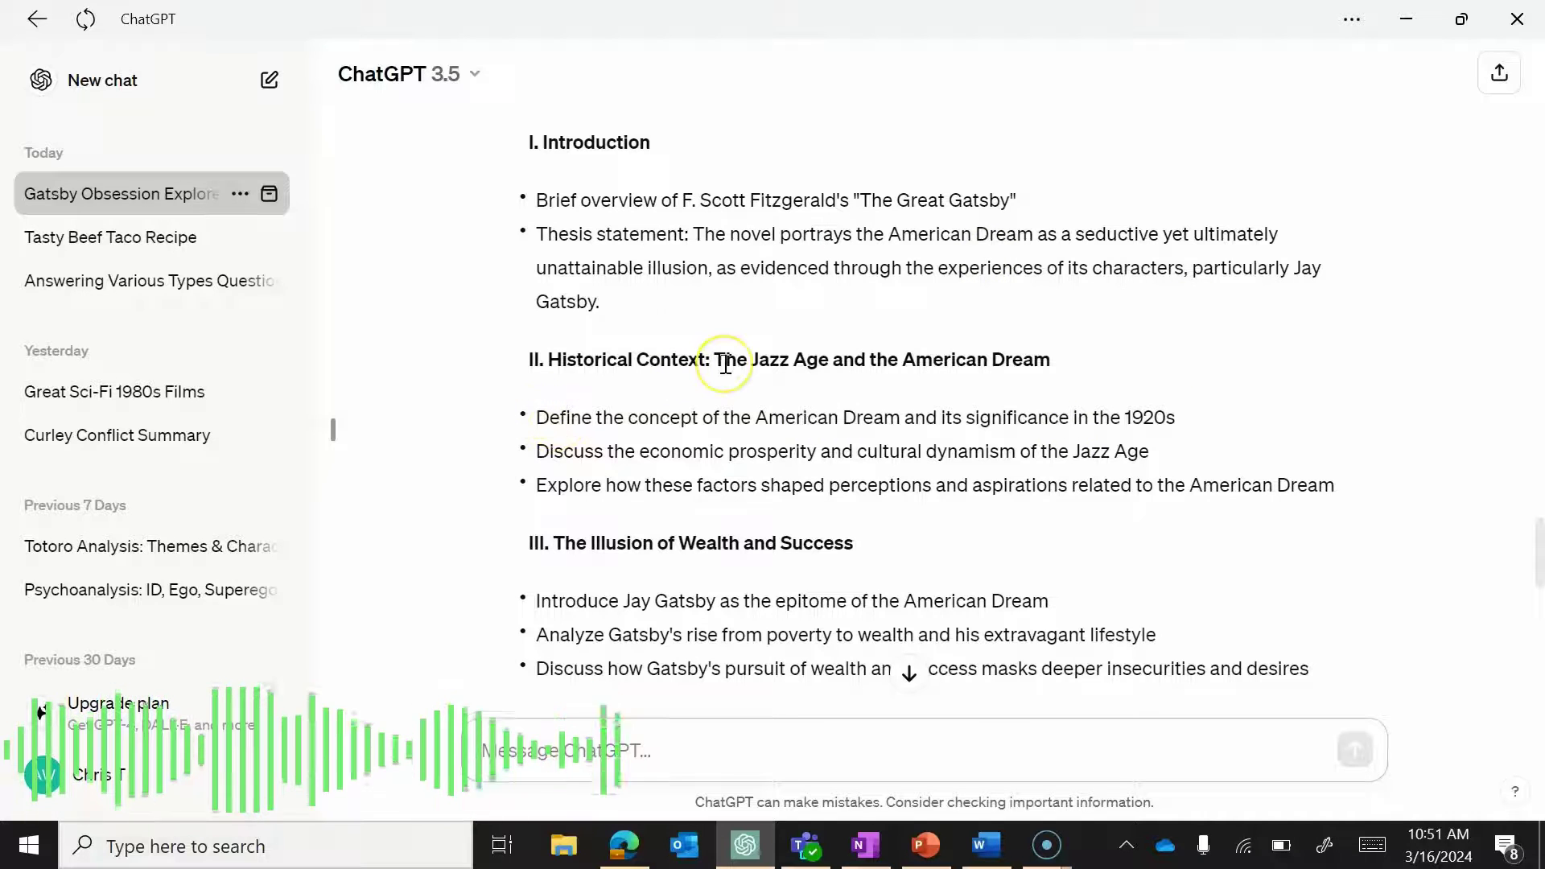
{"action": "left_click", "coordinate": [1087, 355]}
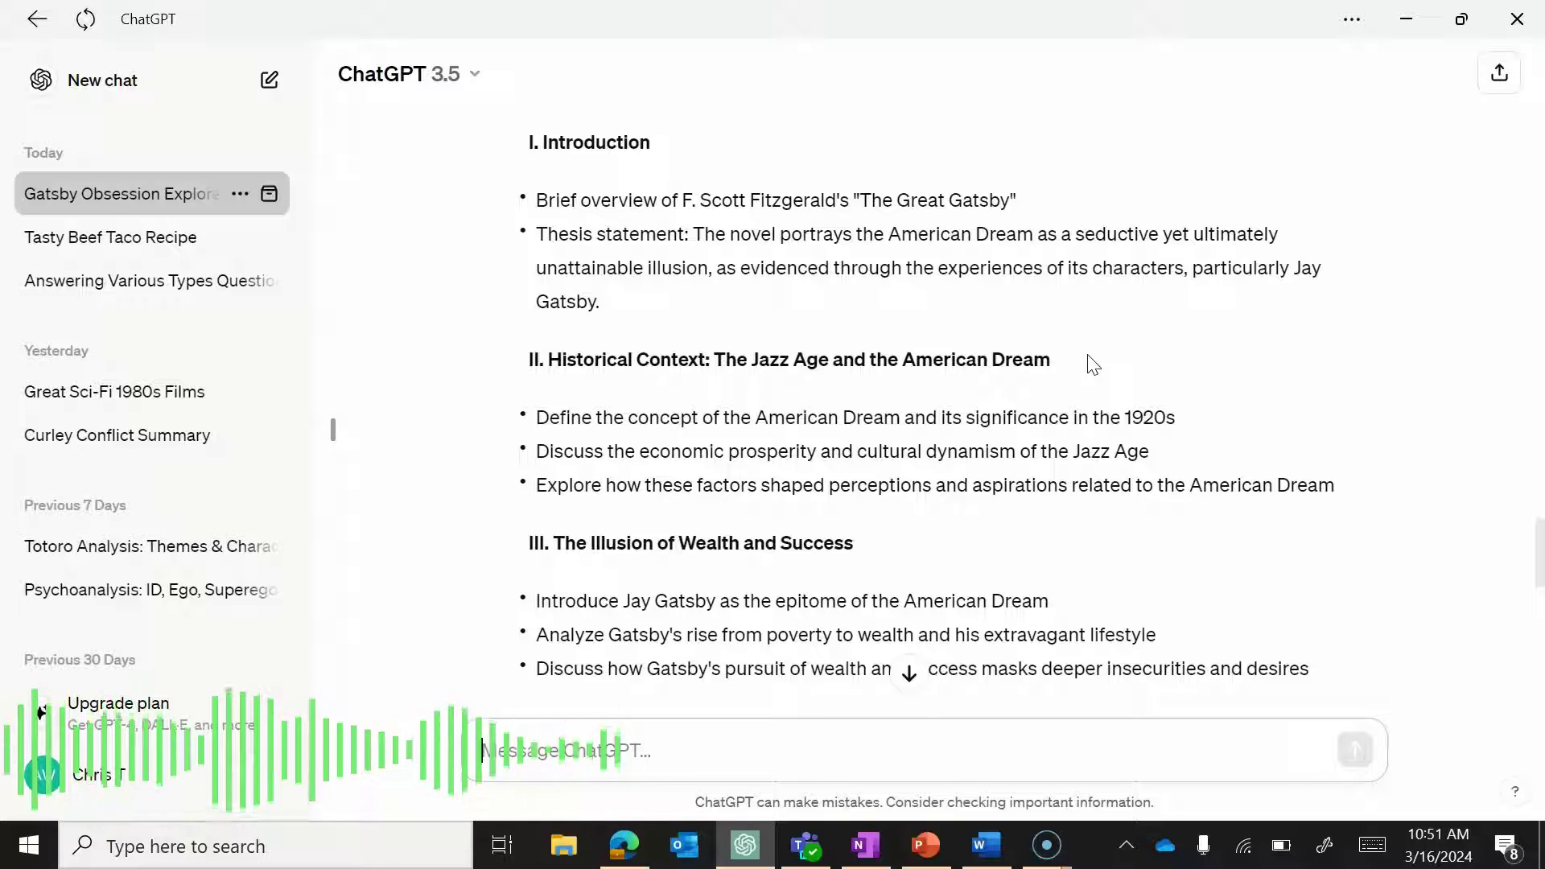
{"action": "left_click", "coordinate": [1284, 376]}
{"action": "scroll", "coordinate": [1285, 376], "scroll_direction": "down", "scroll_amount": 1}
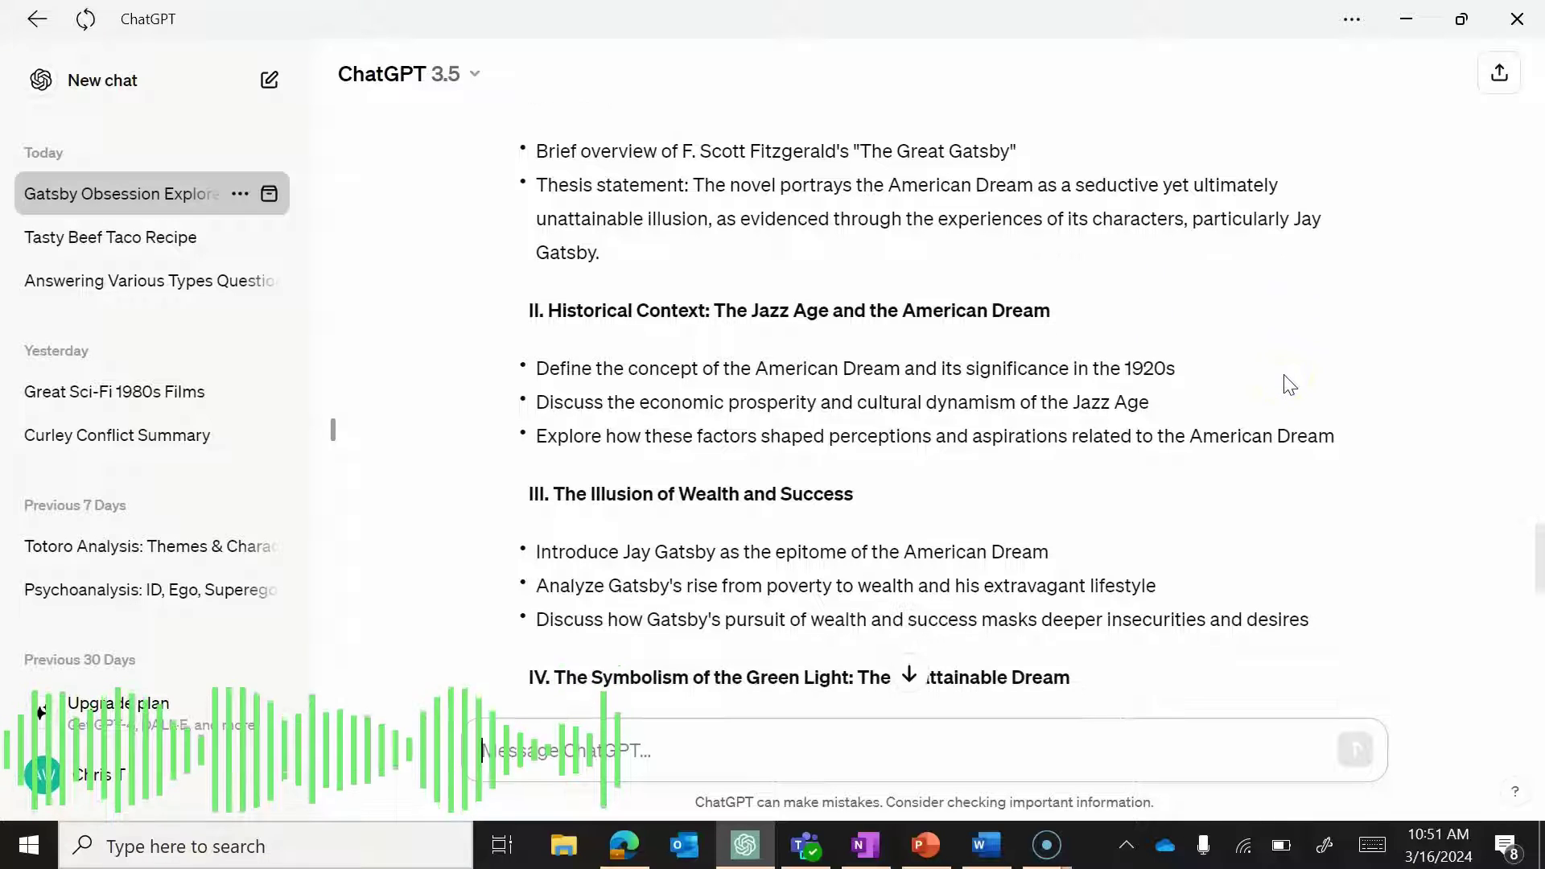
{"action": "scroll", "coordinate": [1285, 381], "scroll_direction": "down", "scroll_amount": 12}
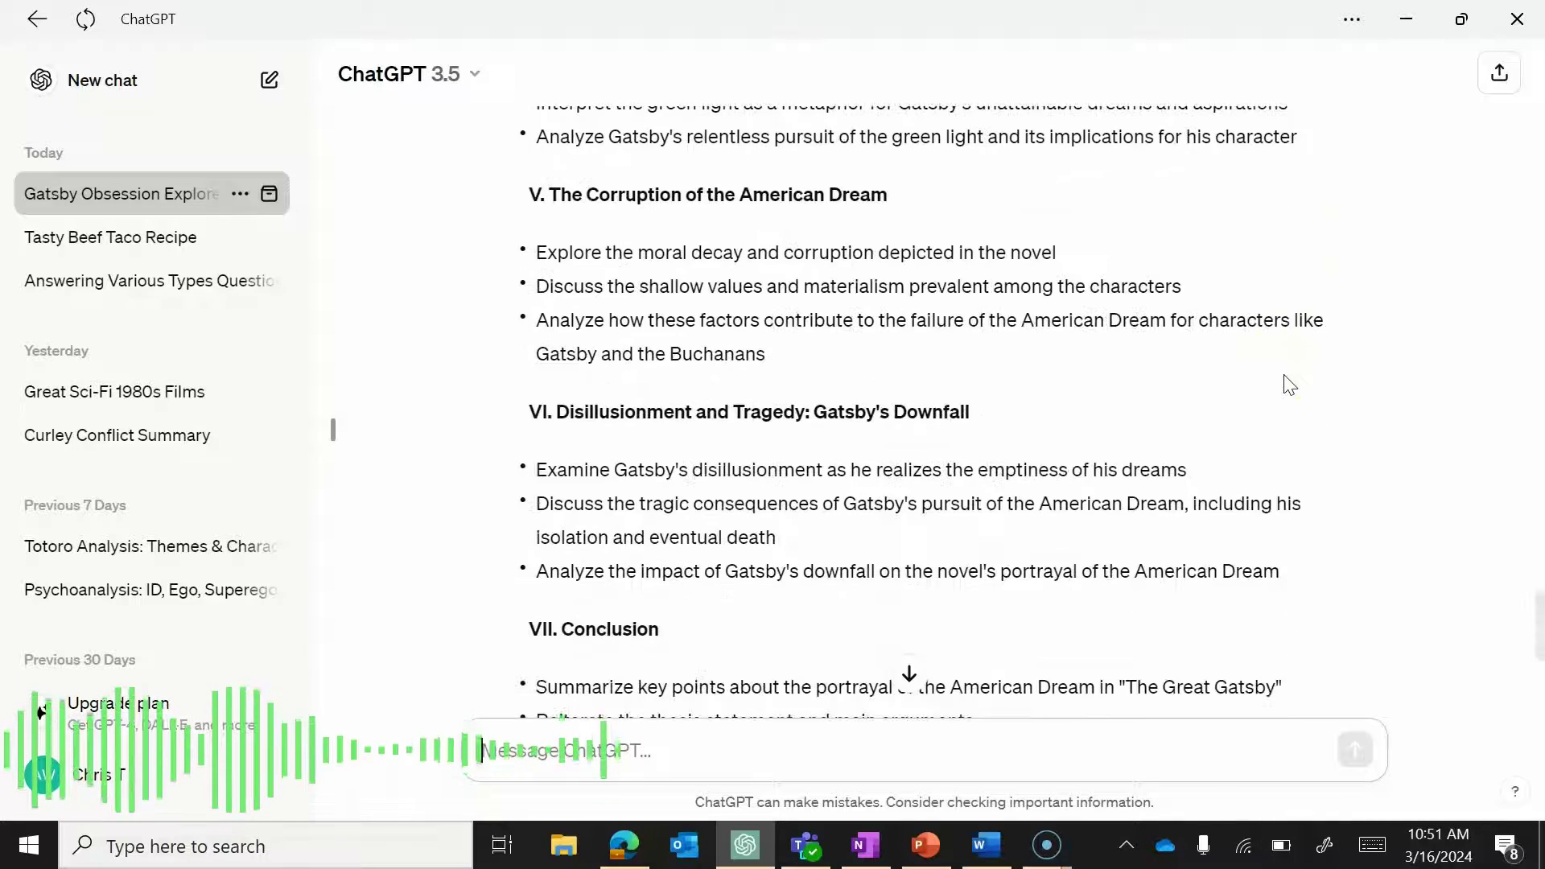
{"action": "scroll", "coordinate": [1284, 380], "scroll_direction": "down", "scroll_amount": 2}
{"action": "scroll", "coordinate": [1324, 481], "scroll_direction": "down", "scroll_amount": 1}
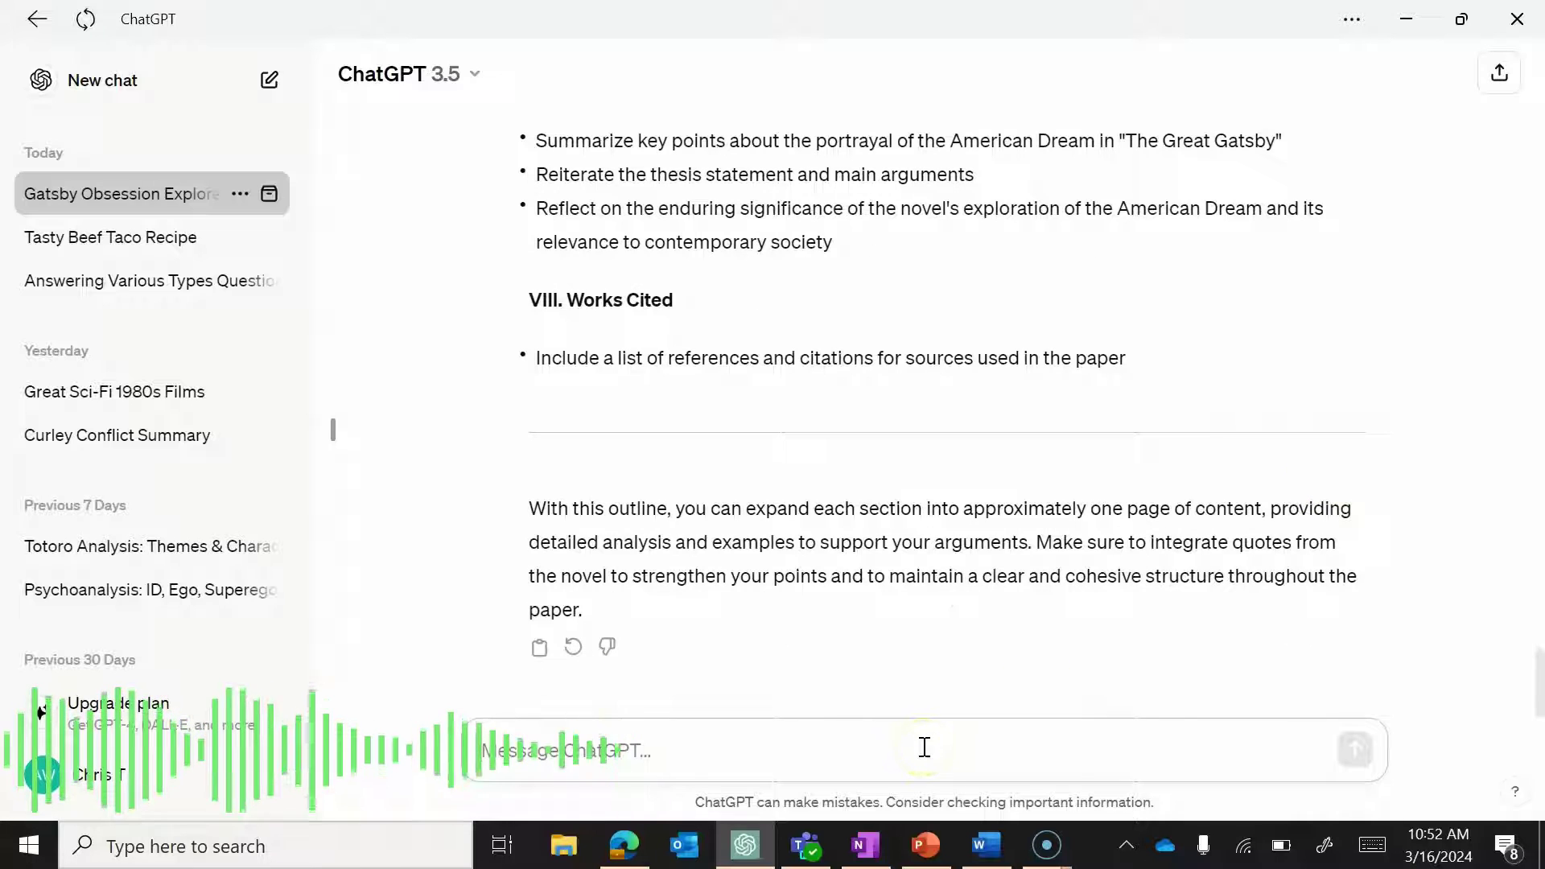
Write the message "Can you give me database articles that explain the american dream in the great gatsby" without sending it.
{"action": "type", "text": "Can you give me d"}
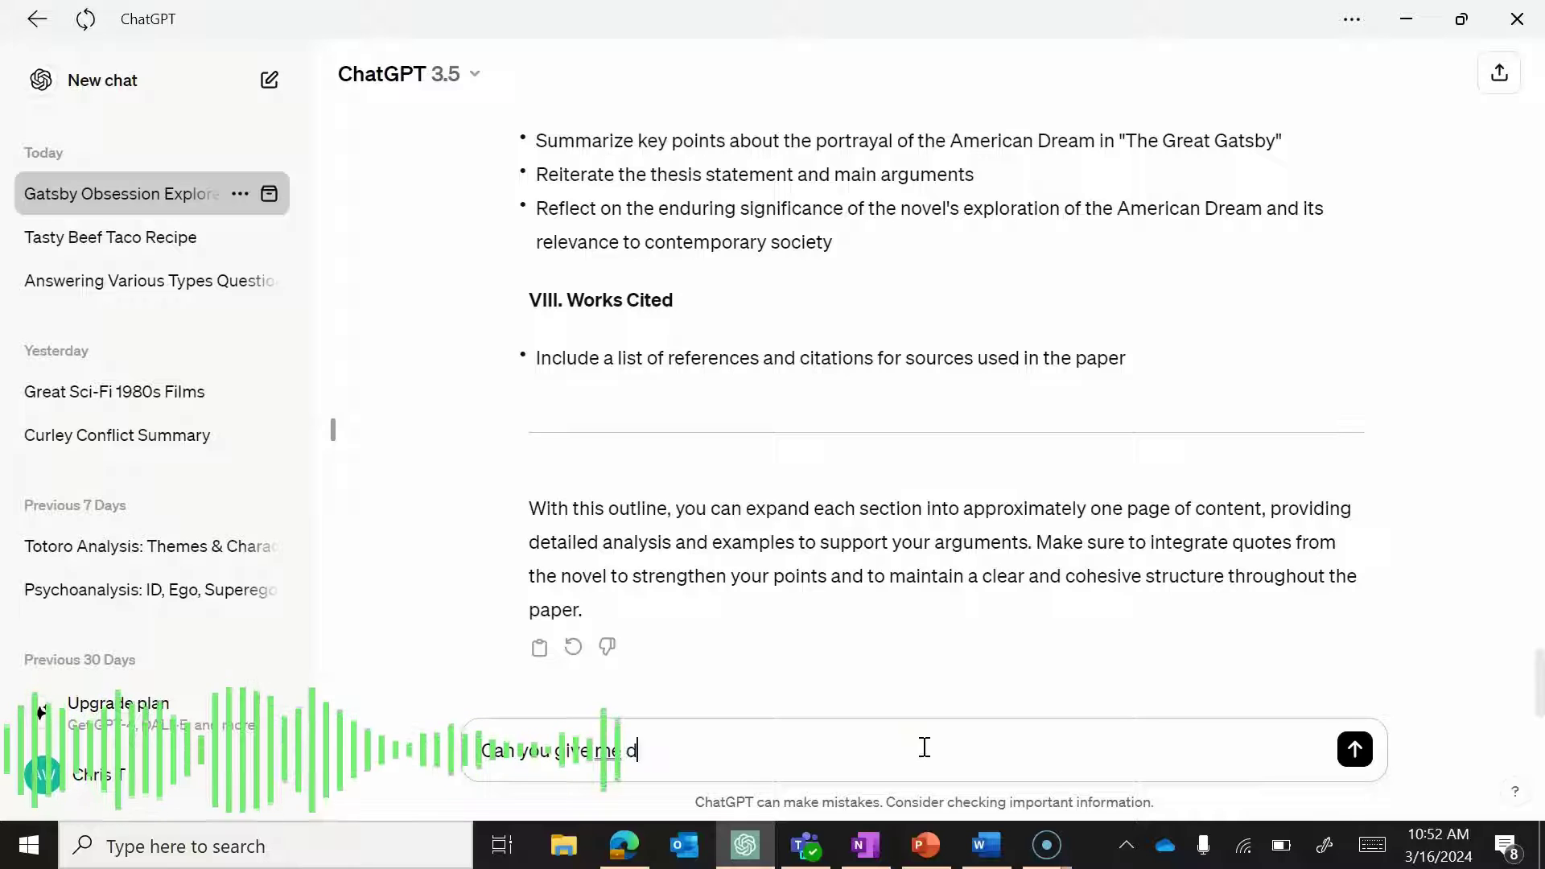
{"action": "type", "text": "atabase articl"}
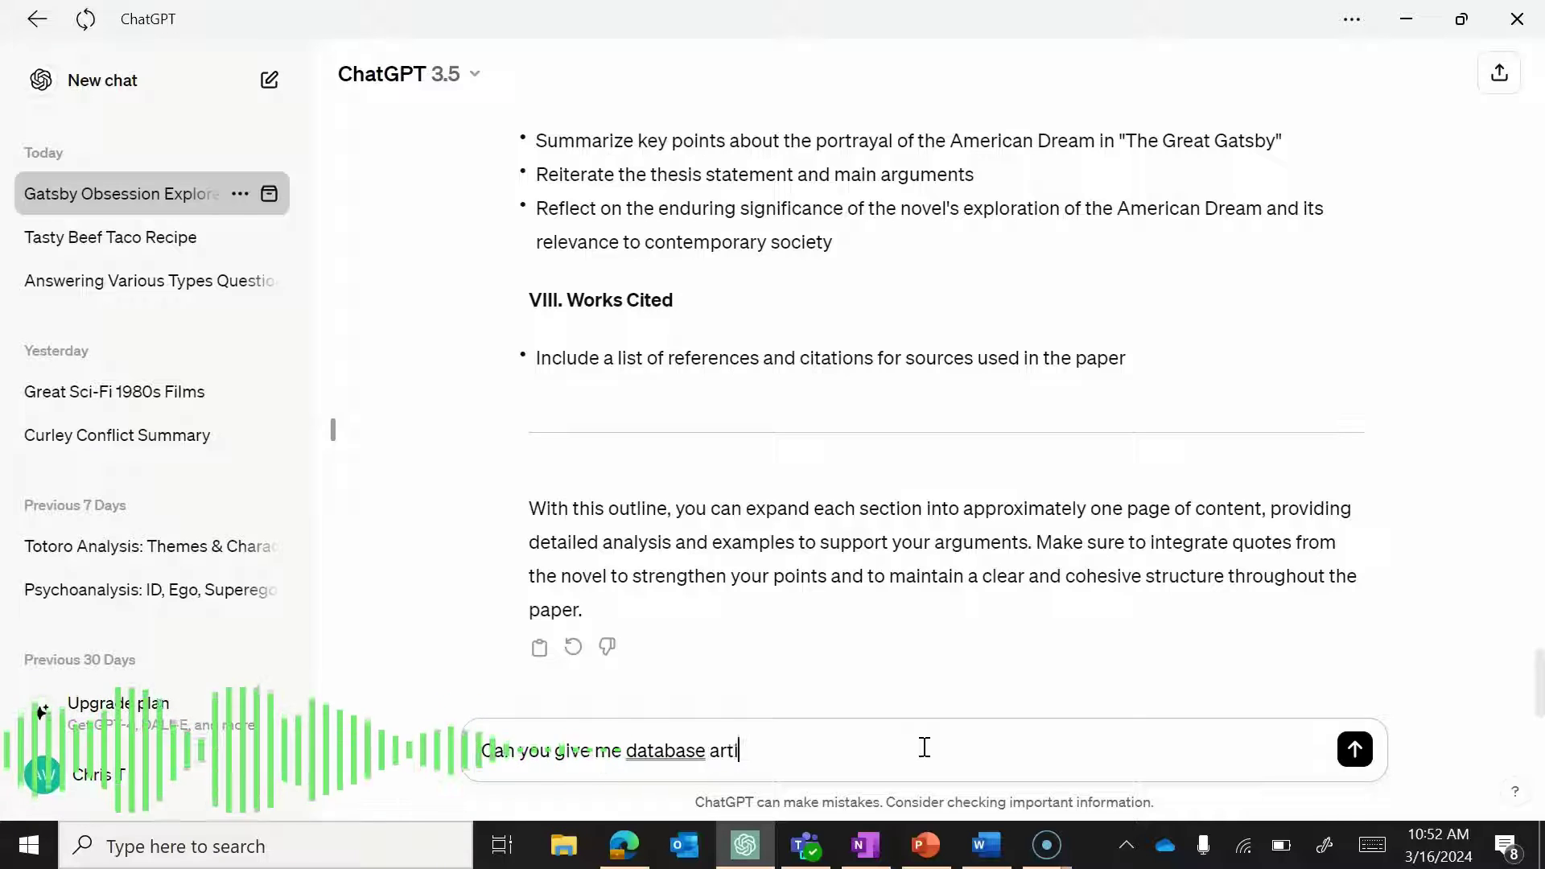
{"action": "key", "text": "BackSpace"}
{"action": "key", "text": "BackSpace"}
{"action": "type", "text": "cles that "}
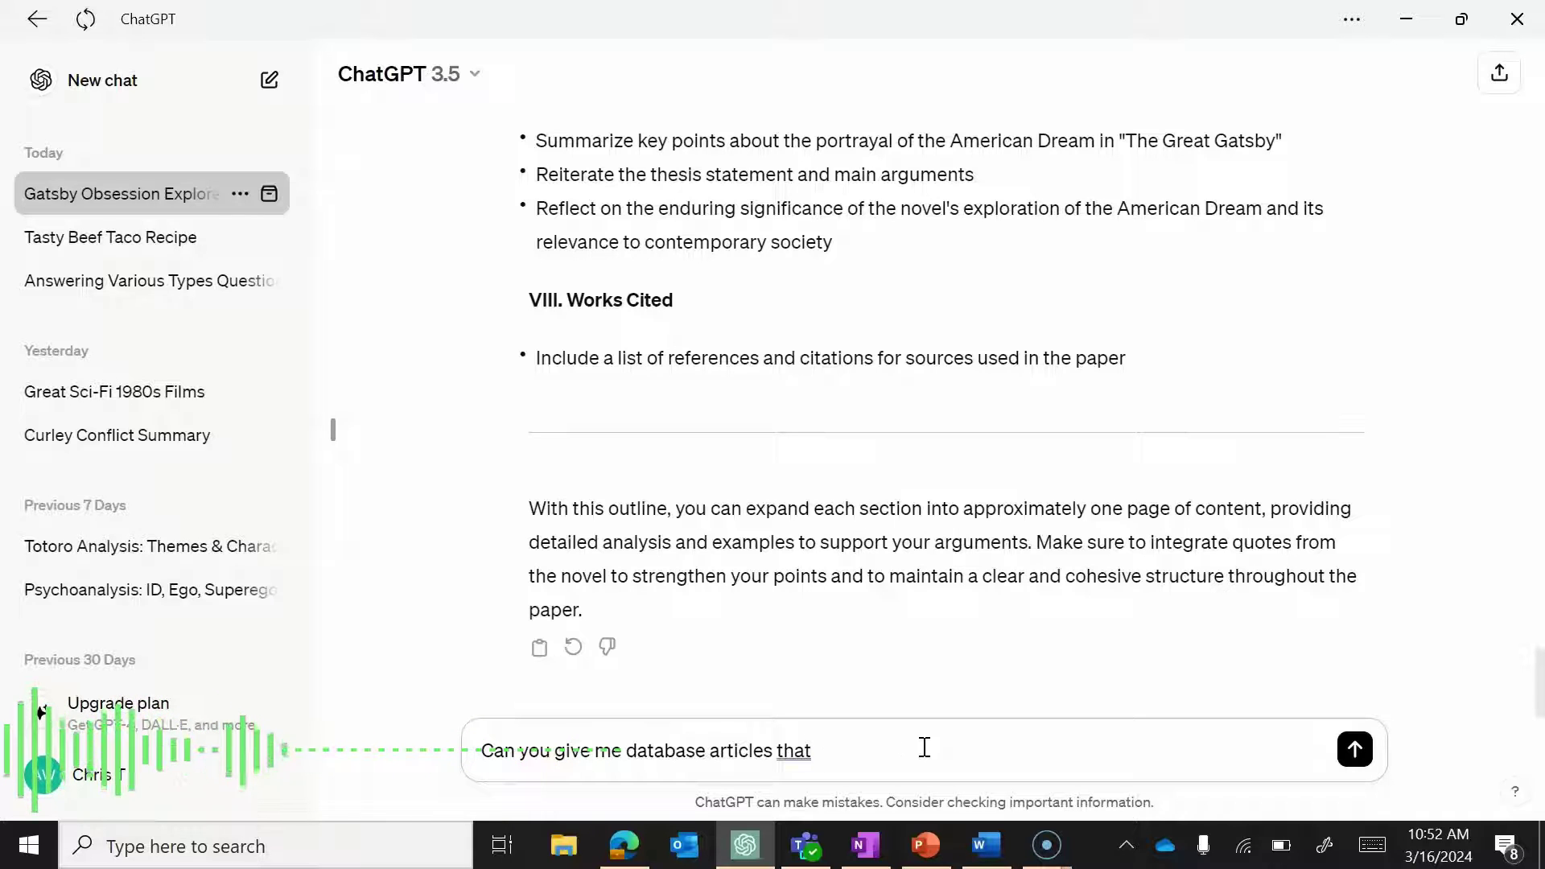
{"action": "type", "text": "explain the"}
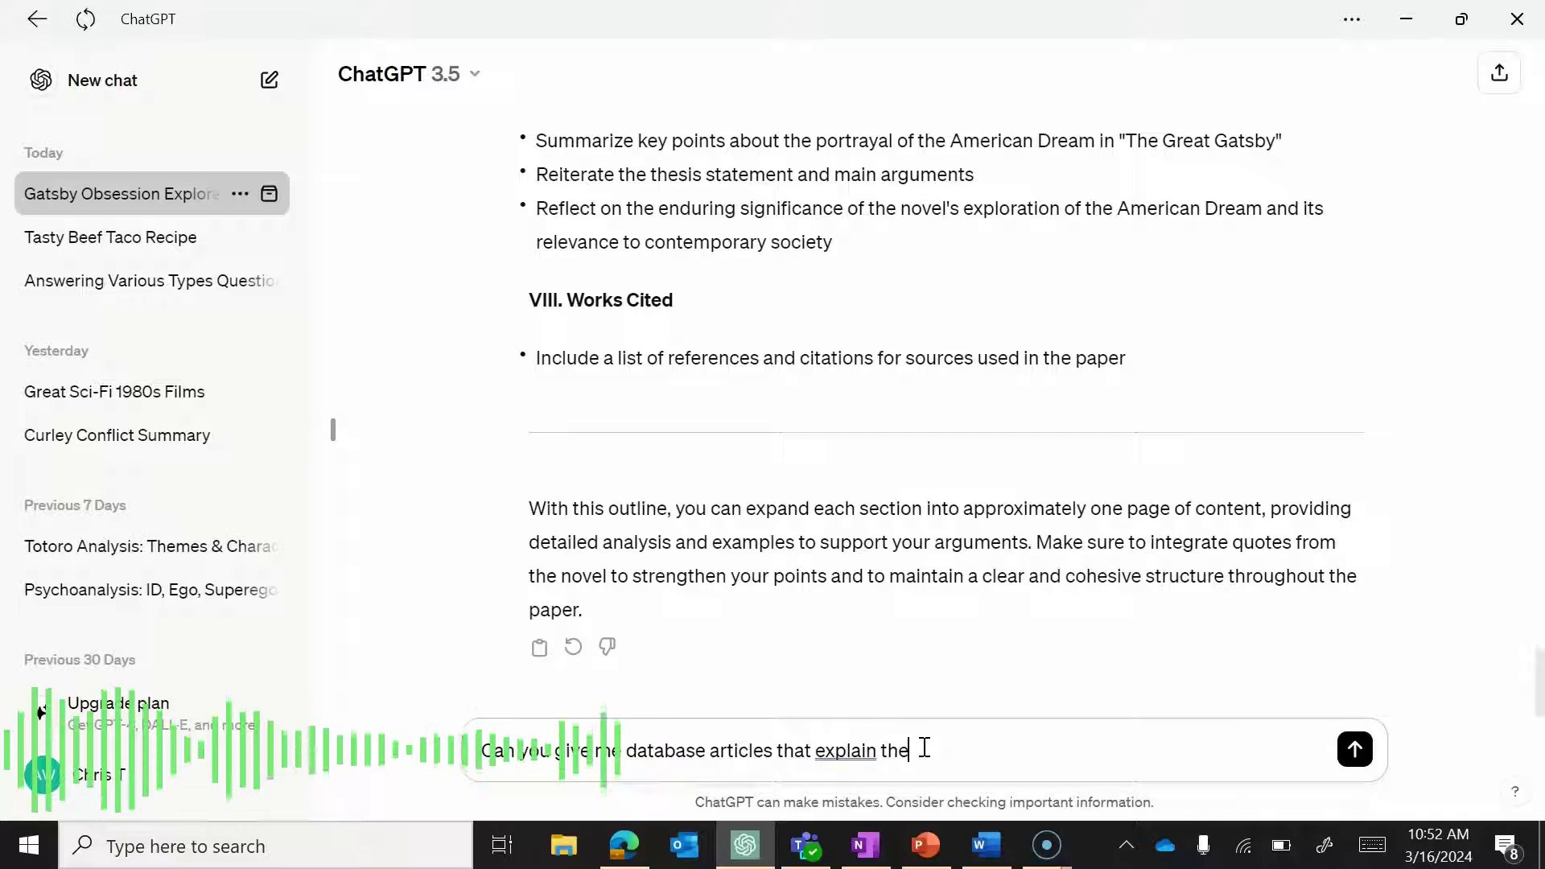
{"action": "type", "text": " anerican dream"}
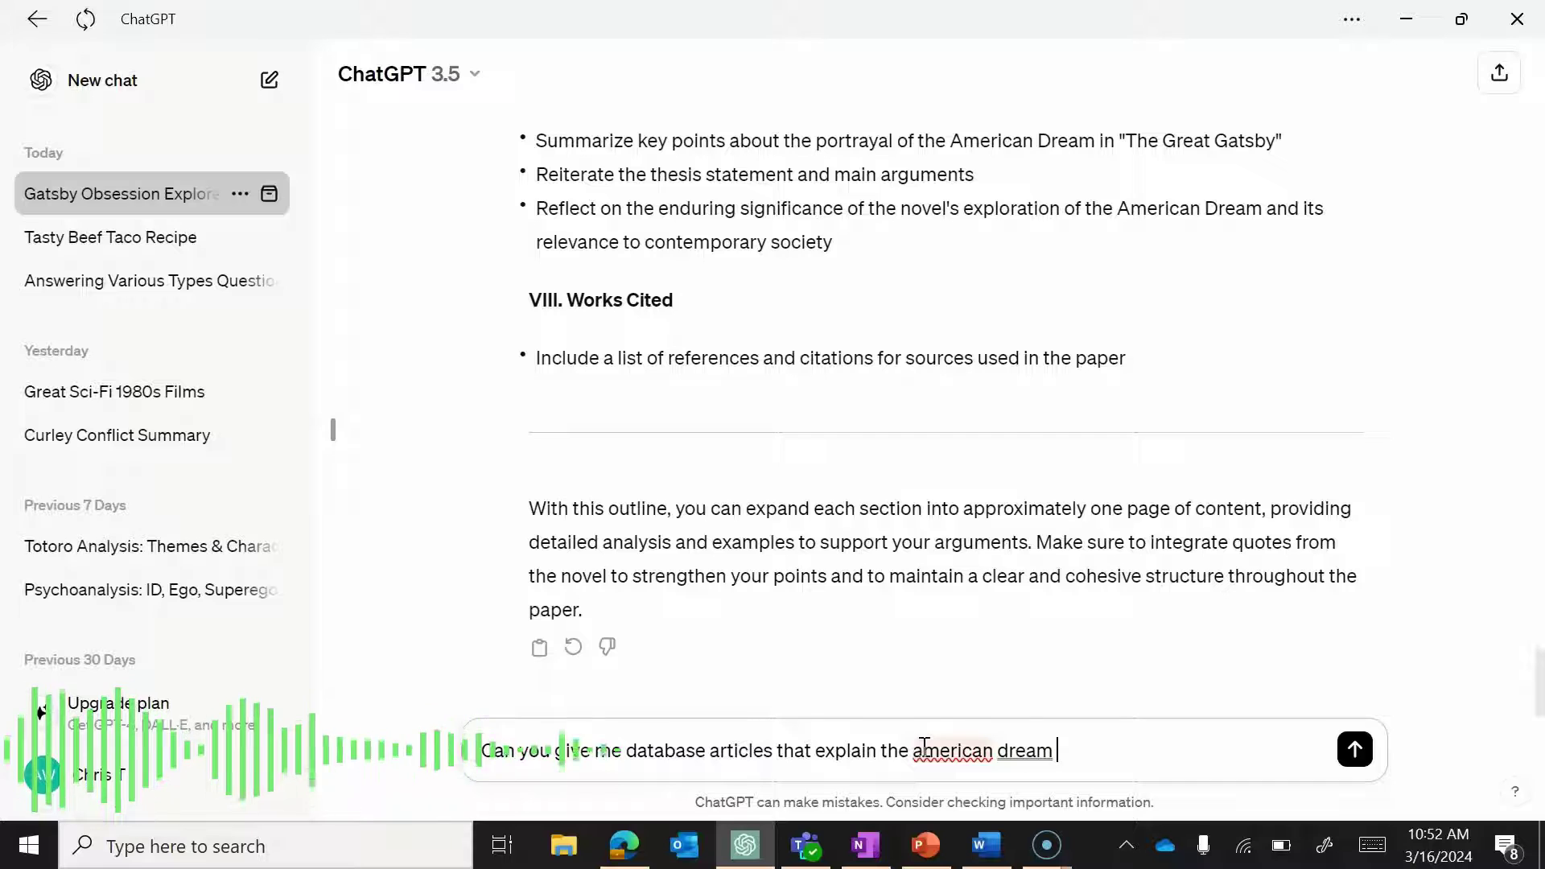
{"action": "type", "text": " in the"}
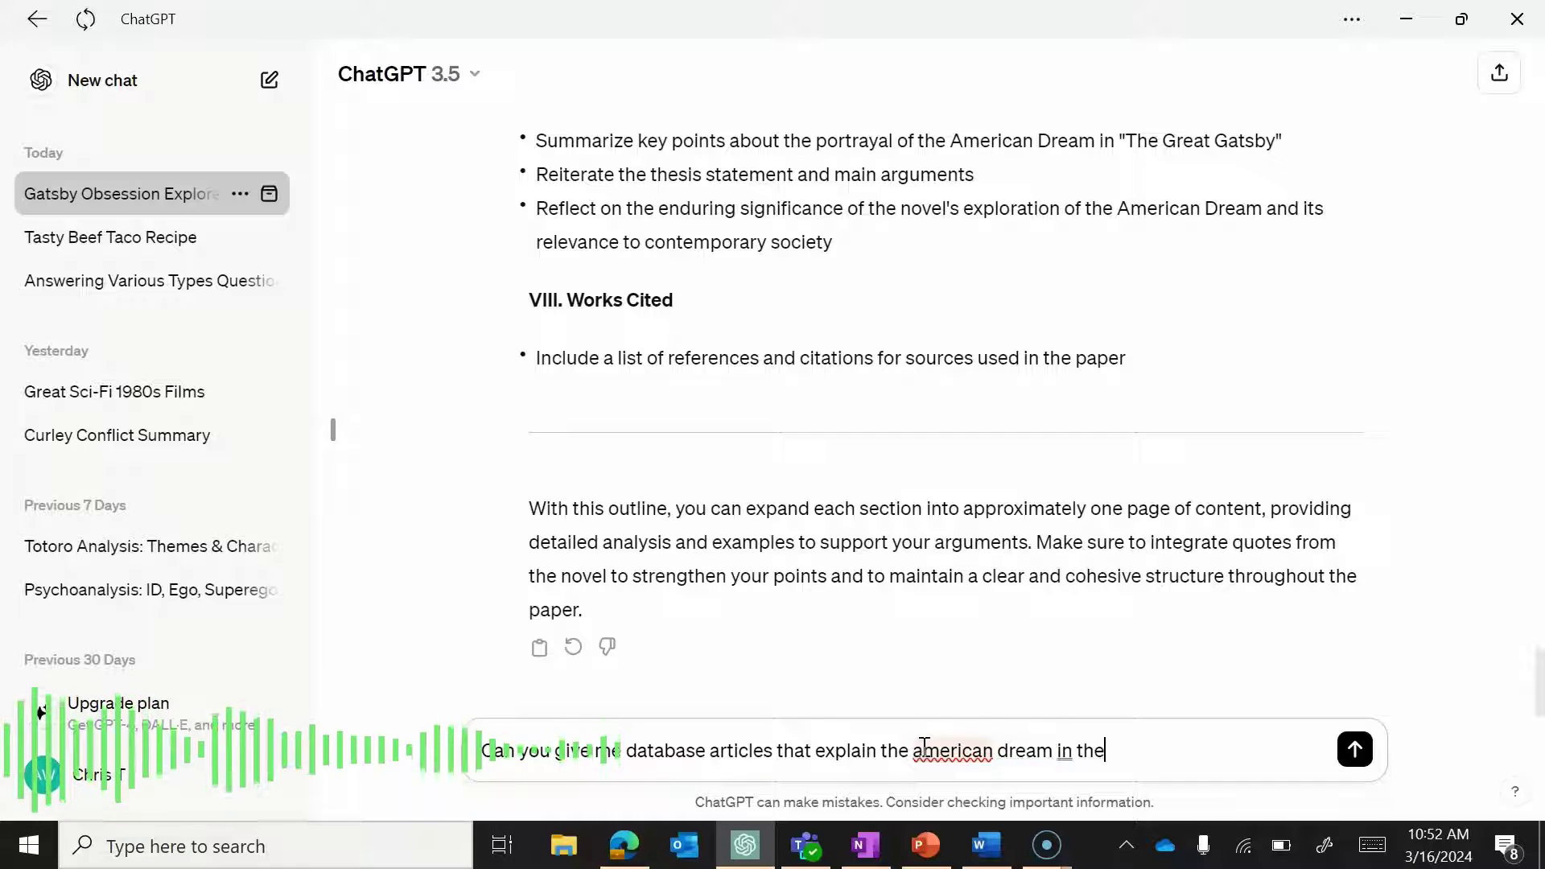
{"action": "type", "text": " great gatsby"}
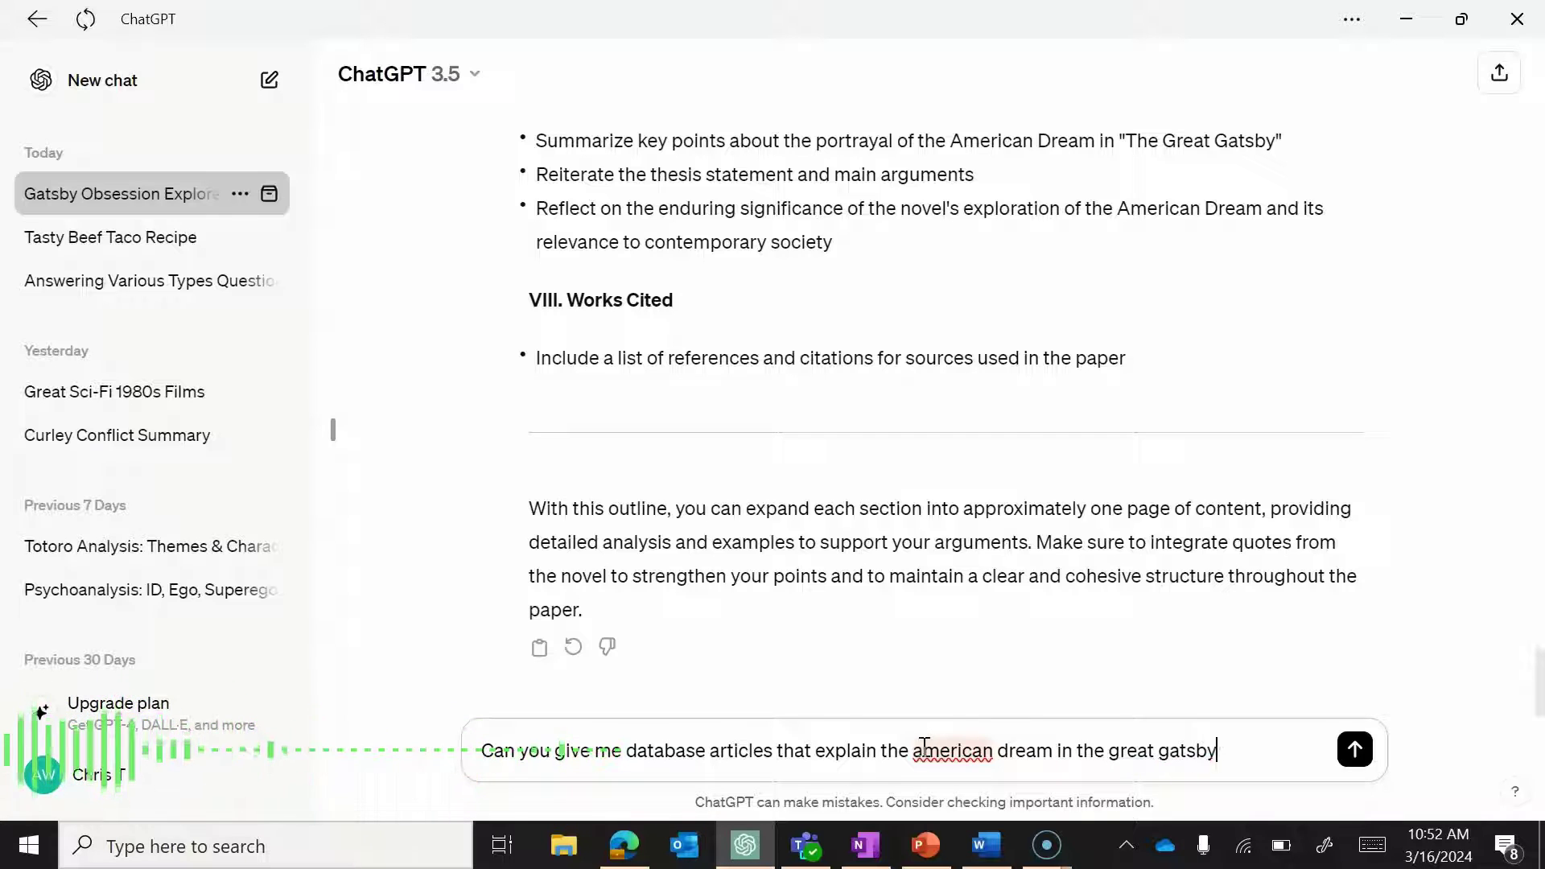
Correct the spelling to "American" and "Gatsby" in the drafted message, add a question mark and send it.
{"action": "right_click", "coordinate": [924, 748]}
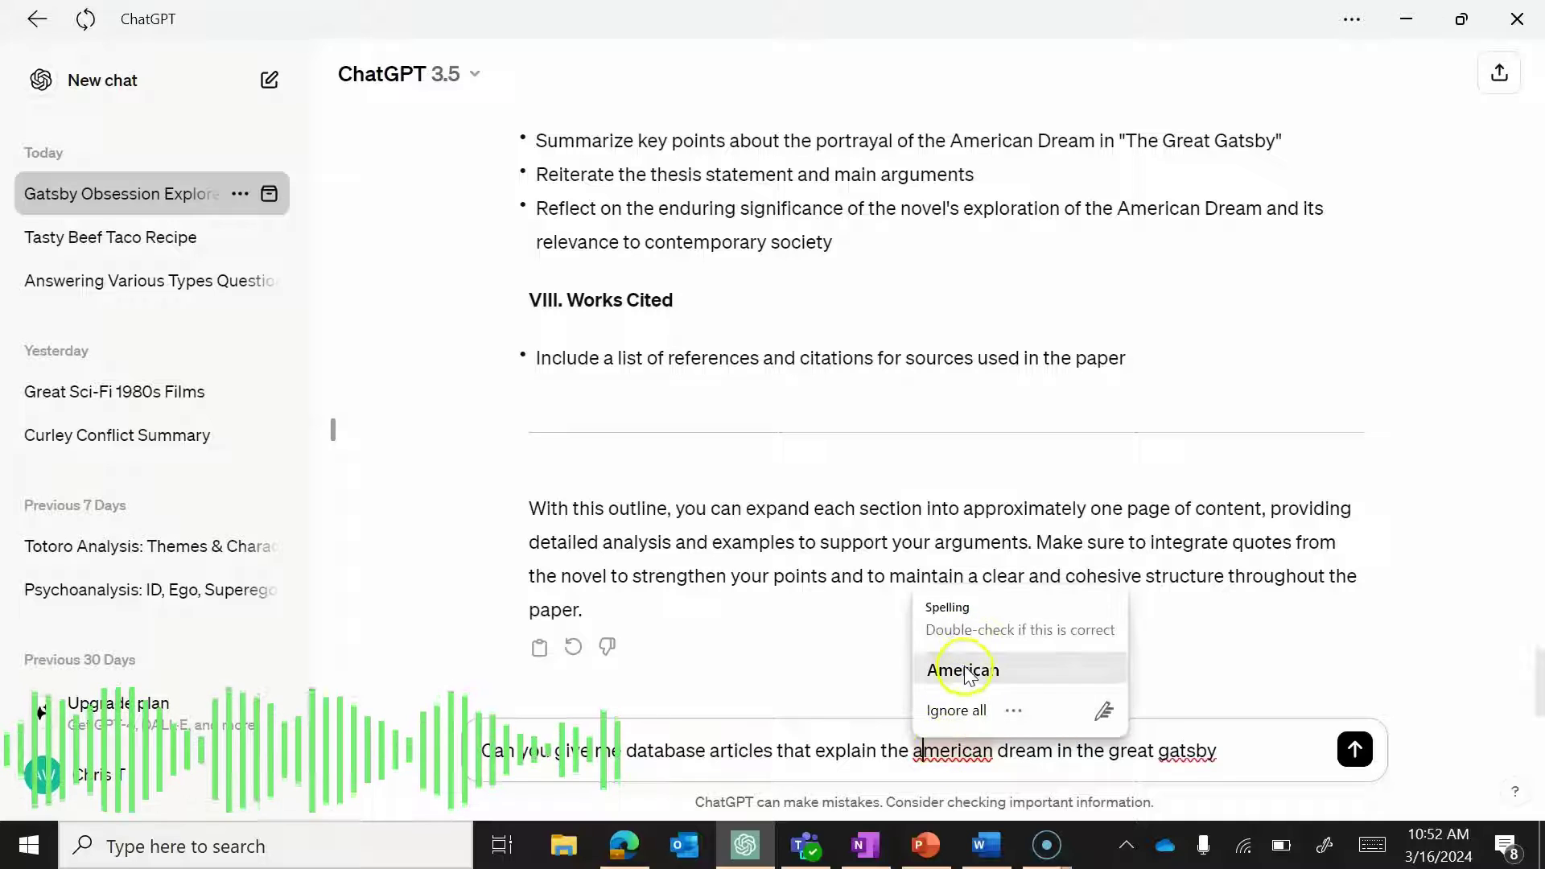
{"action": "left_click", "coordinate": [964, 671]}
{"action": "right_click", "coordinate": [1186, 750]}
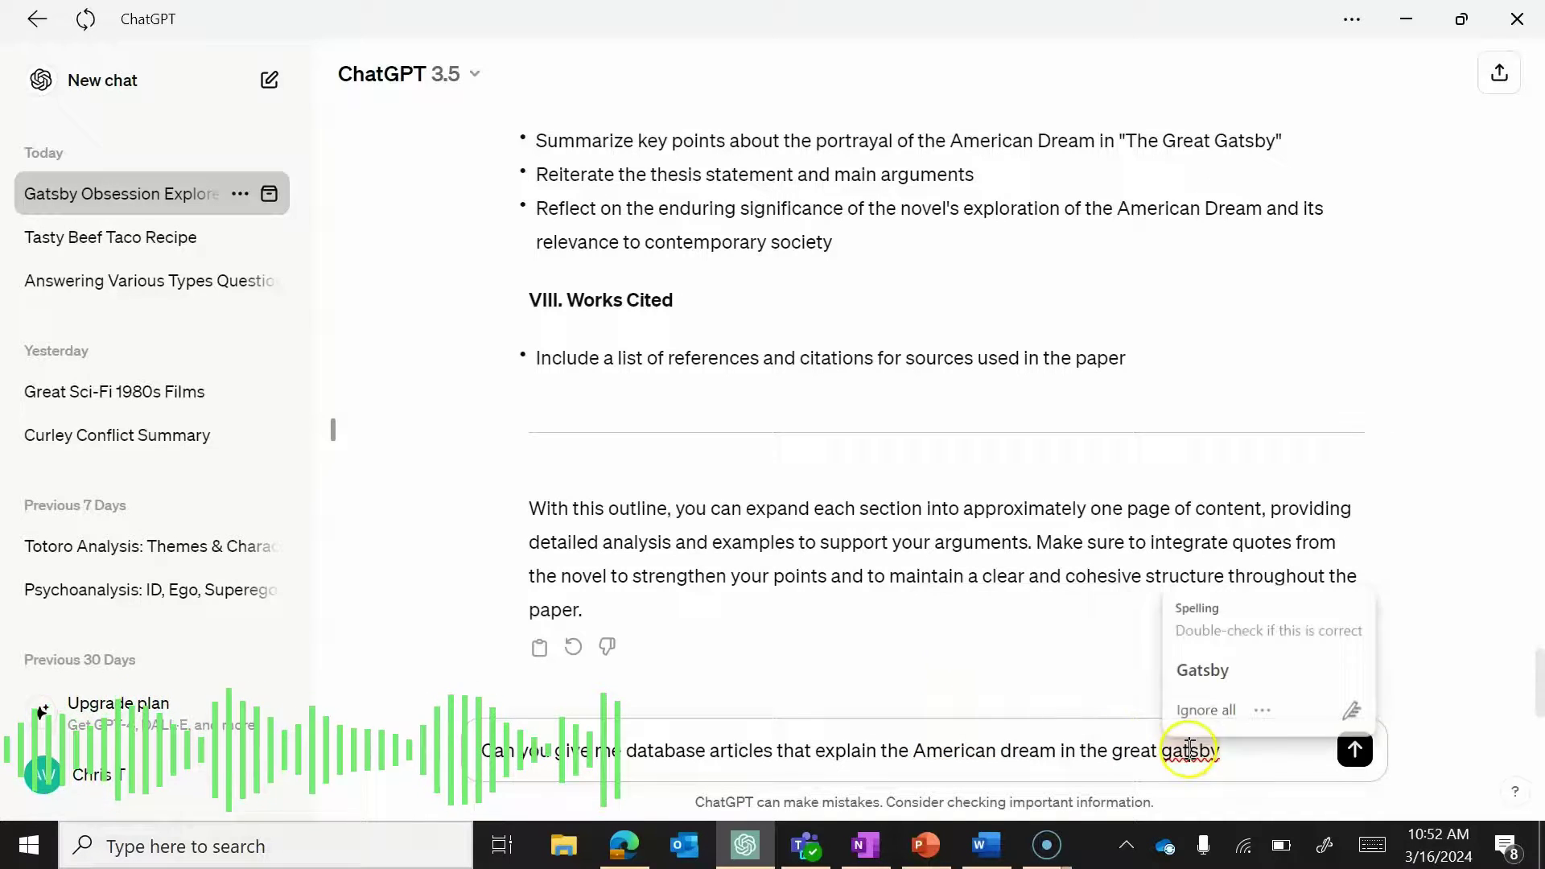
{"action": "left_click", "coordinate": [1215, 670]}
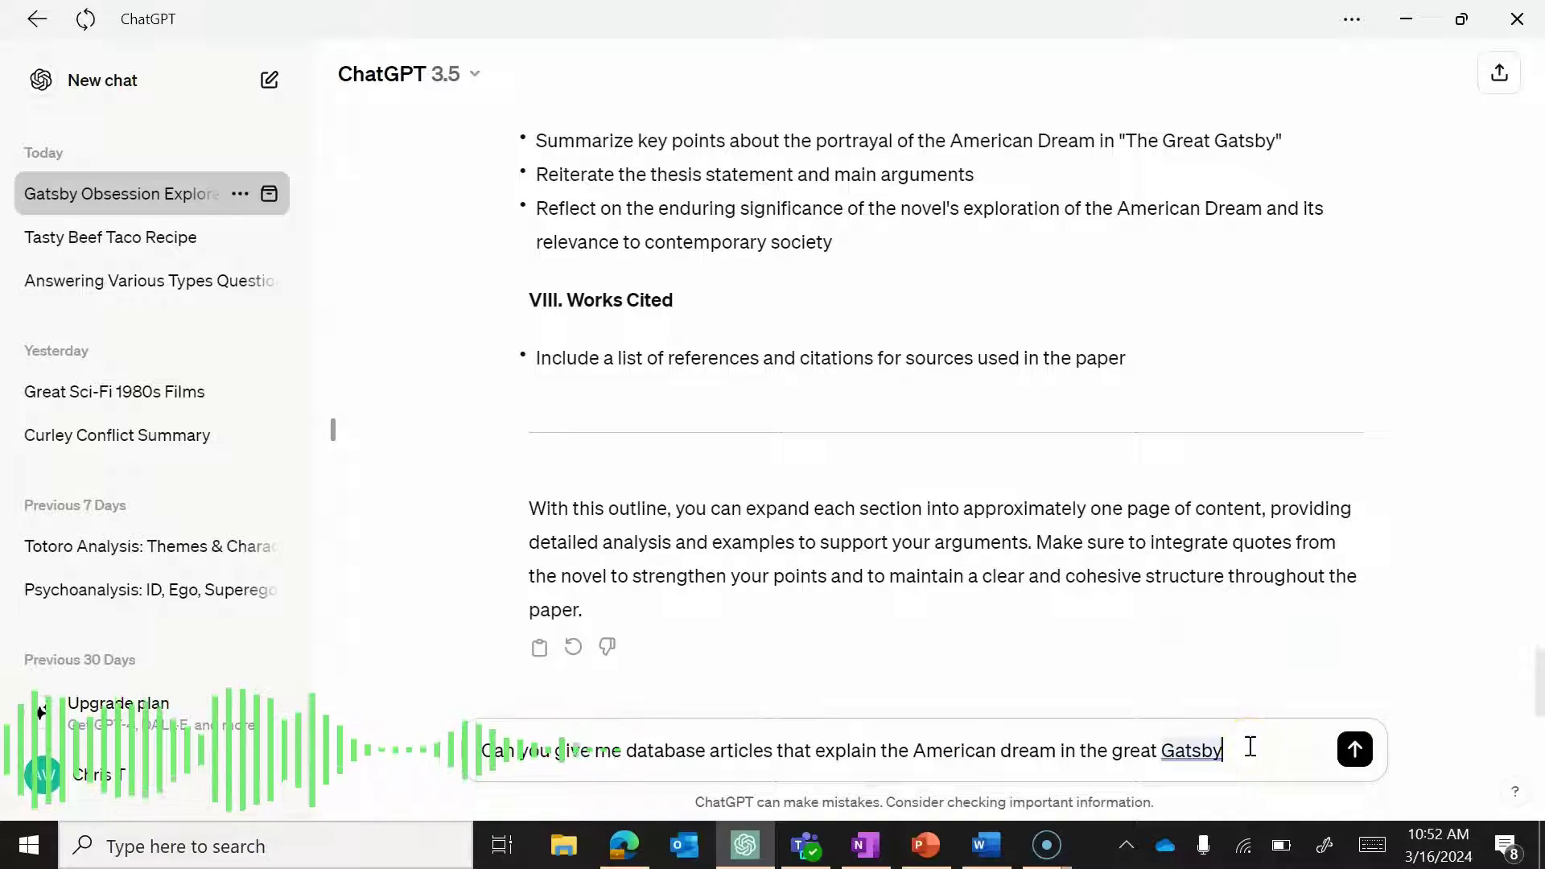
{"action": "type", "text": "?"}
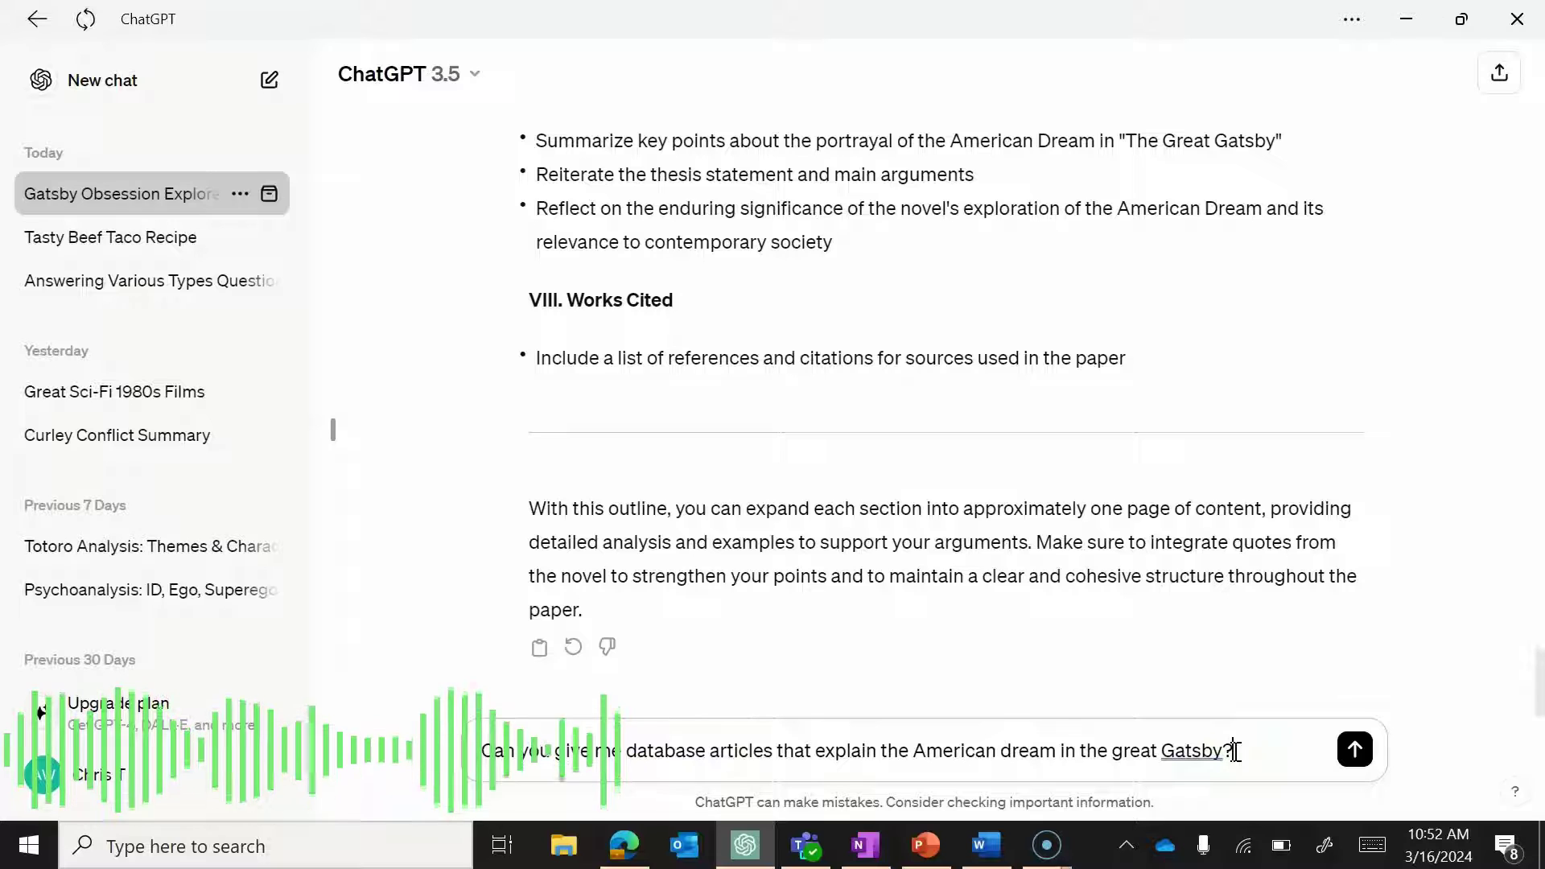
{"action": "left_click", "coordinate": [1368, 748]}
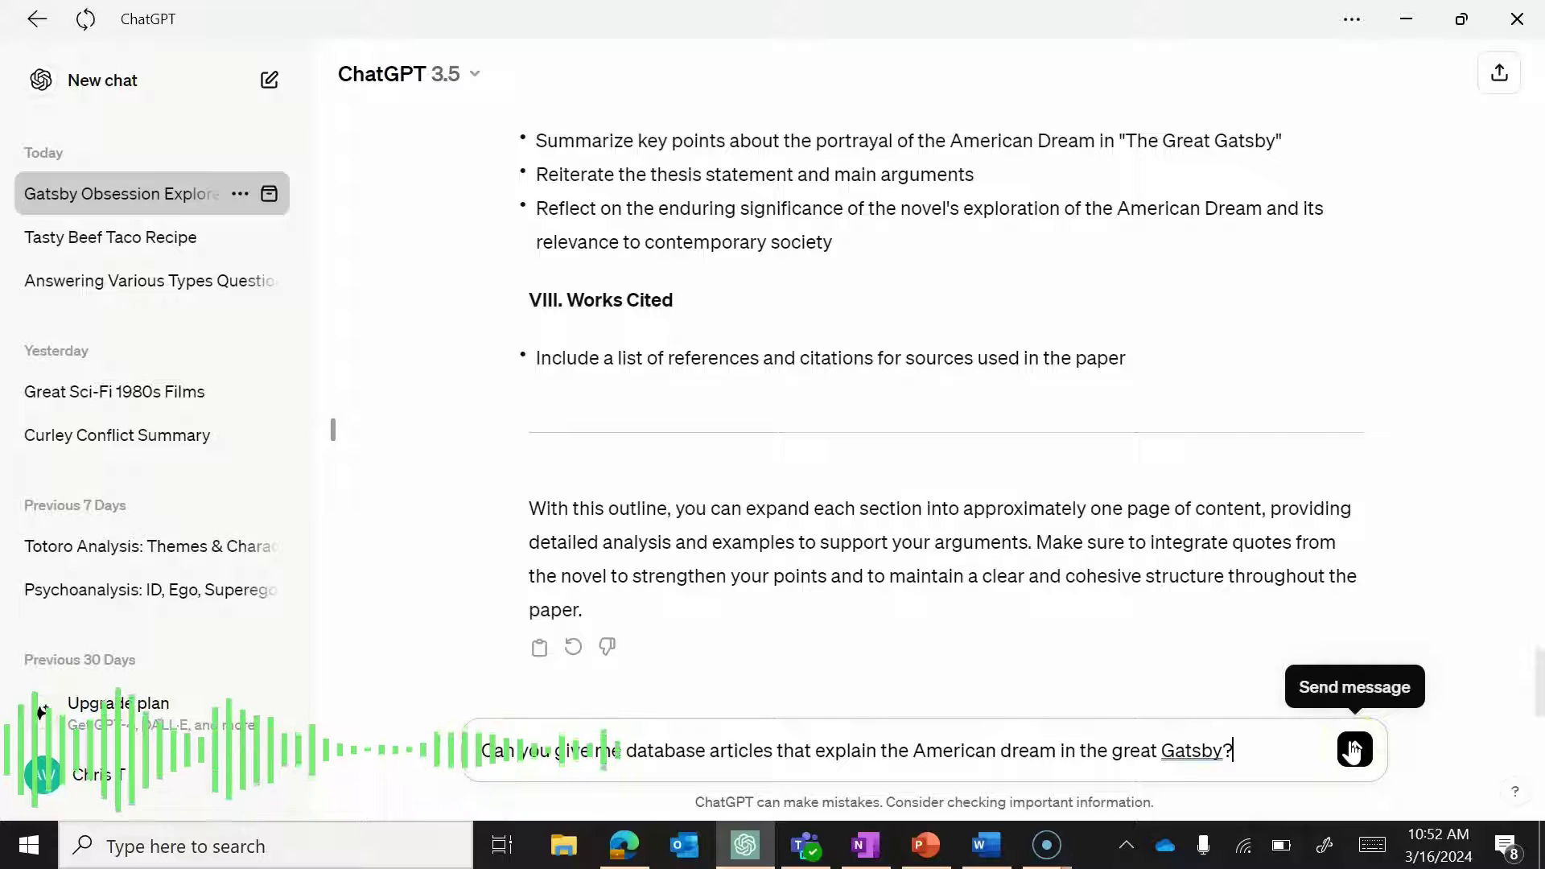
{"action": "left_click", "coordinate": [1352, 751]}
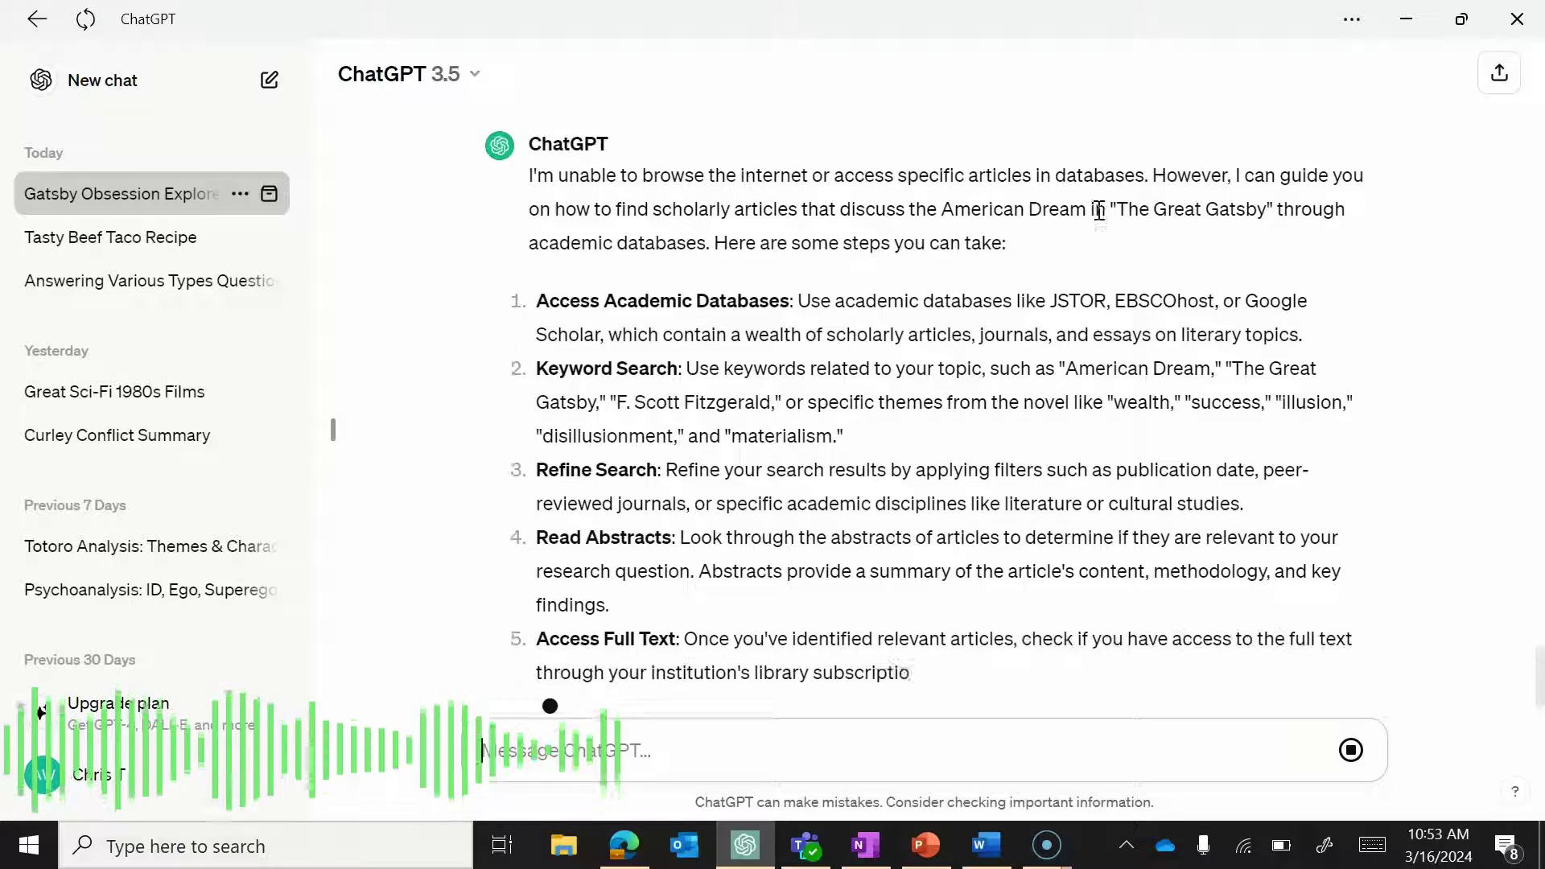
Look over the reply on finding scholarly articles and begin a new message with "Can you provide me with keywords to put into the database".
{"action": "scroll", "coordinate": [1100, 212], "scroll_direction": "up", "scroll_amount": 1}
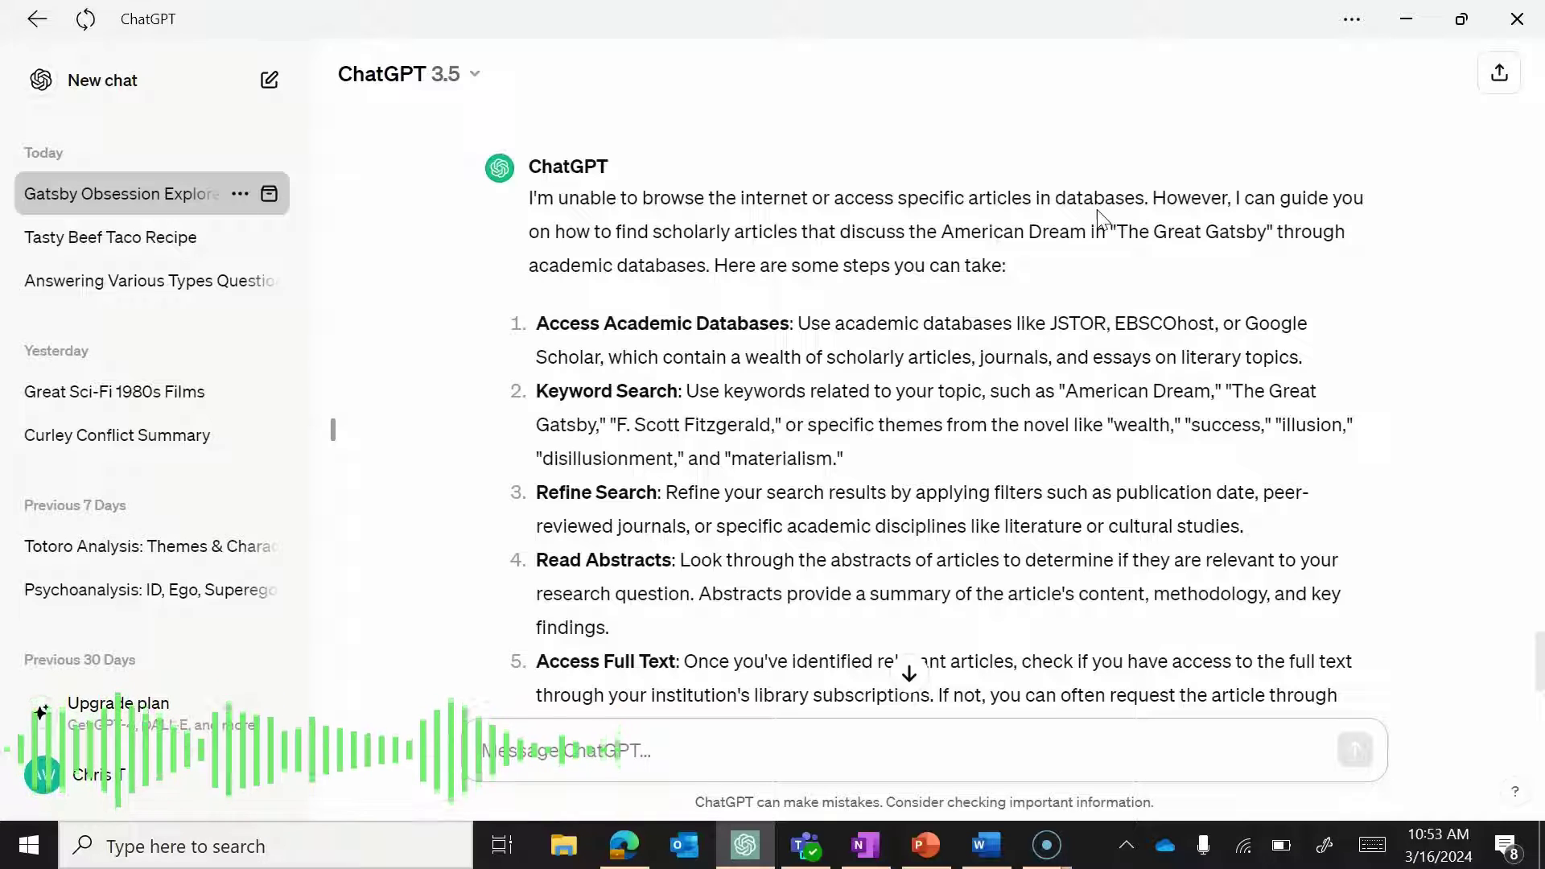
{"action": "scroll", "coordinate": [1098, 209], "scroll_direction": "up", "scroll_amount": 1}
{"action": "right_click", "coordinate": [1166, 25]}
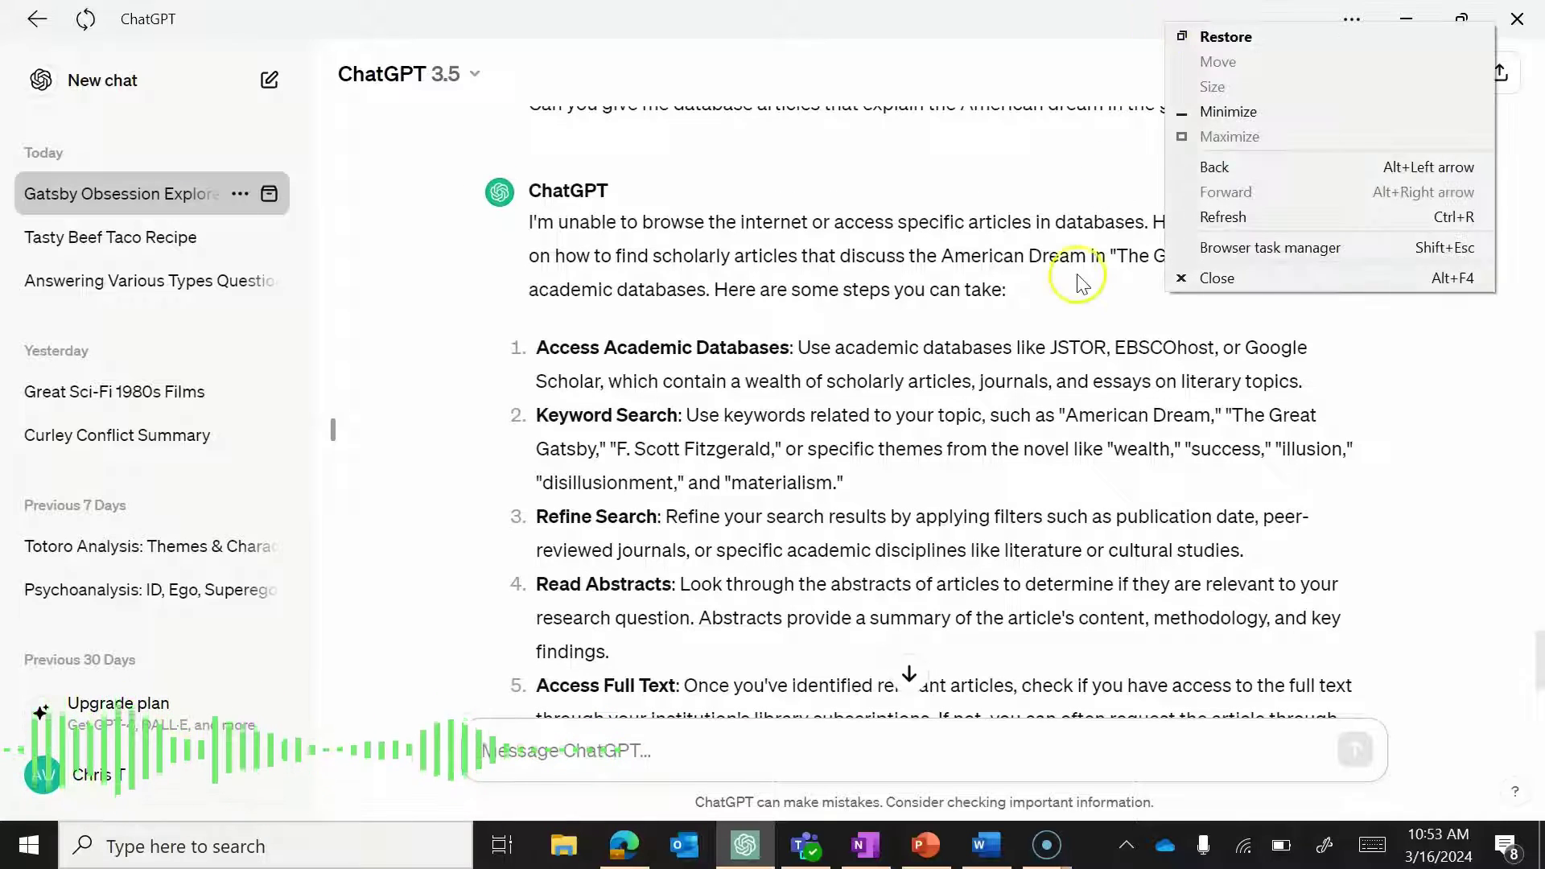
{"action": "scroll", "coordinate": [1082, 278], "scroll_direction": "down", "scroll_amount": 4}
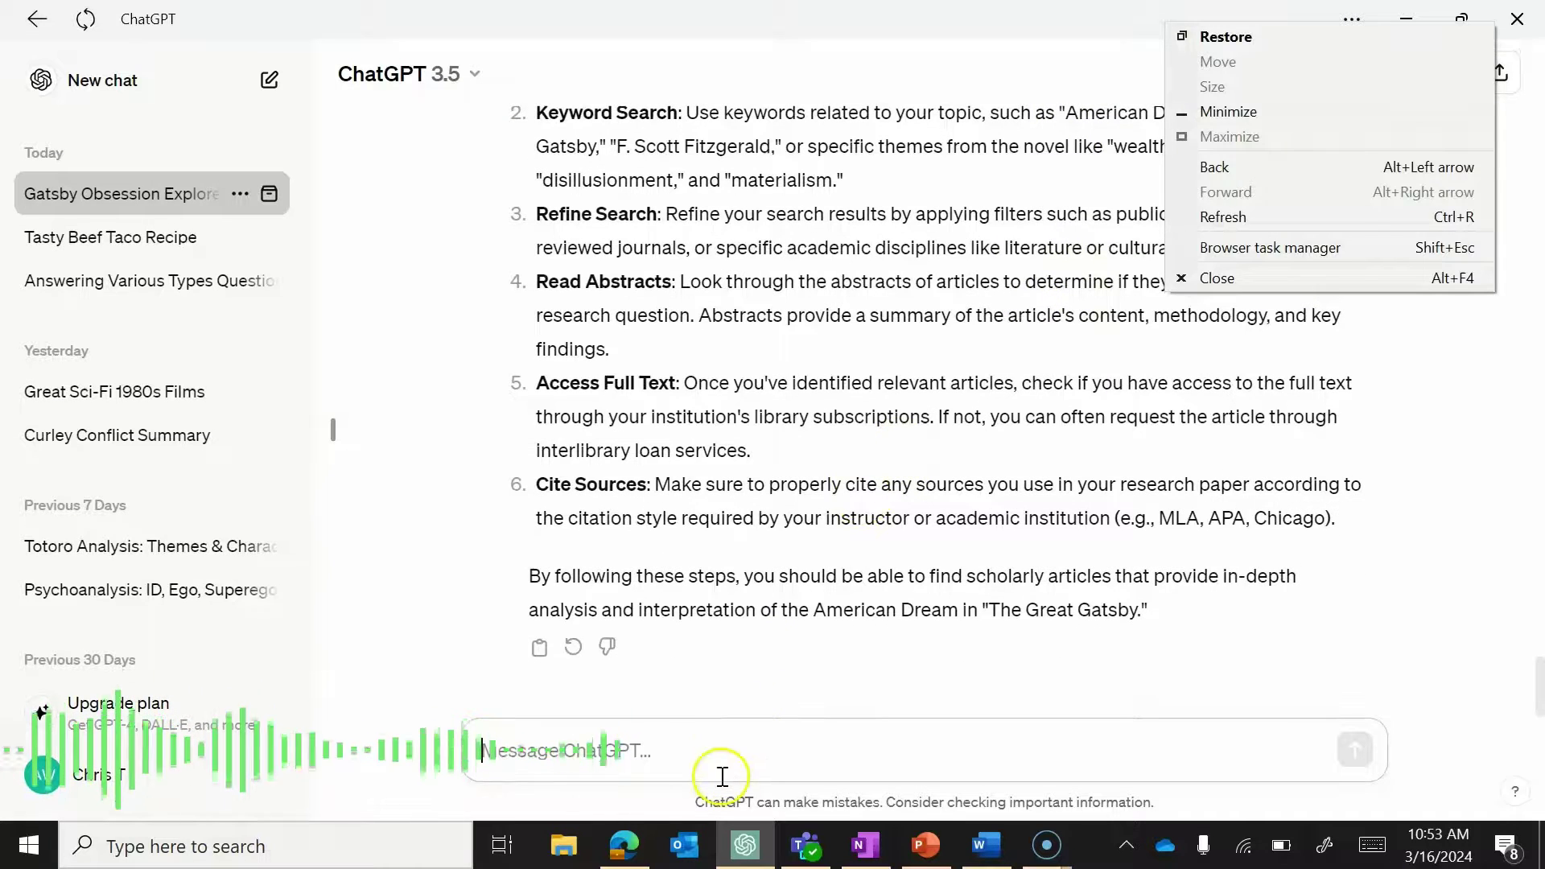
{"action": "left_click", "coordinate": [723, 776]}
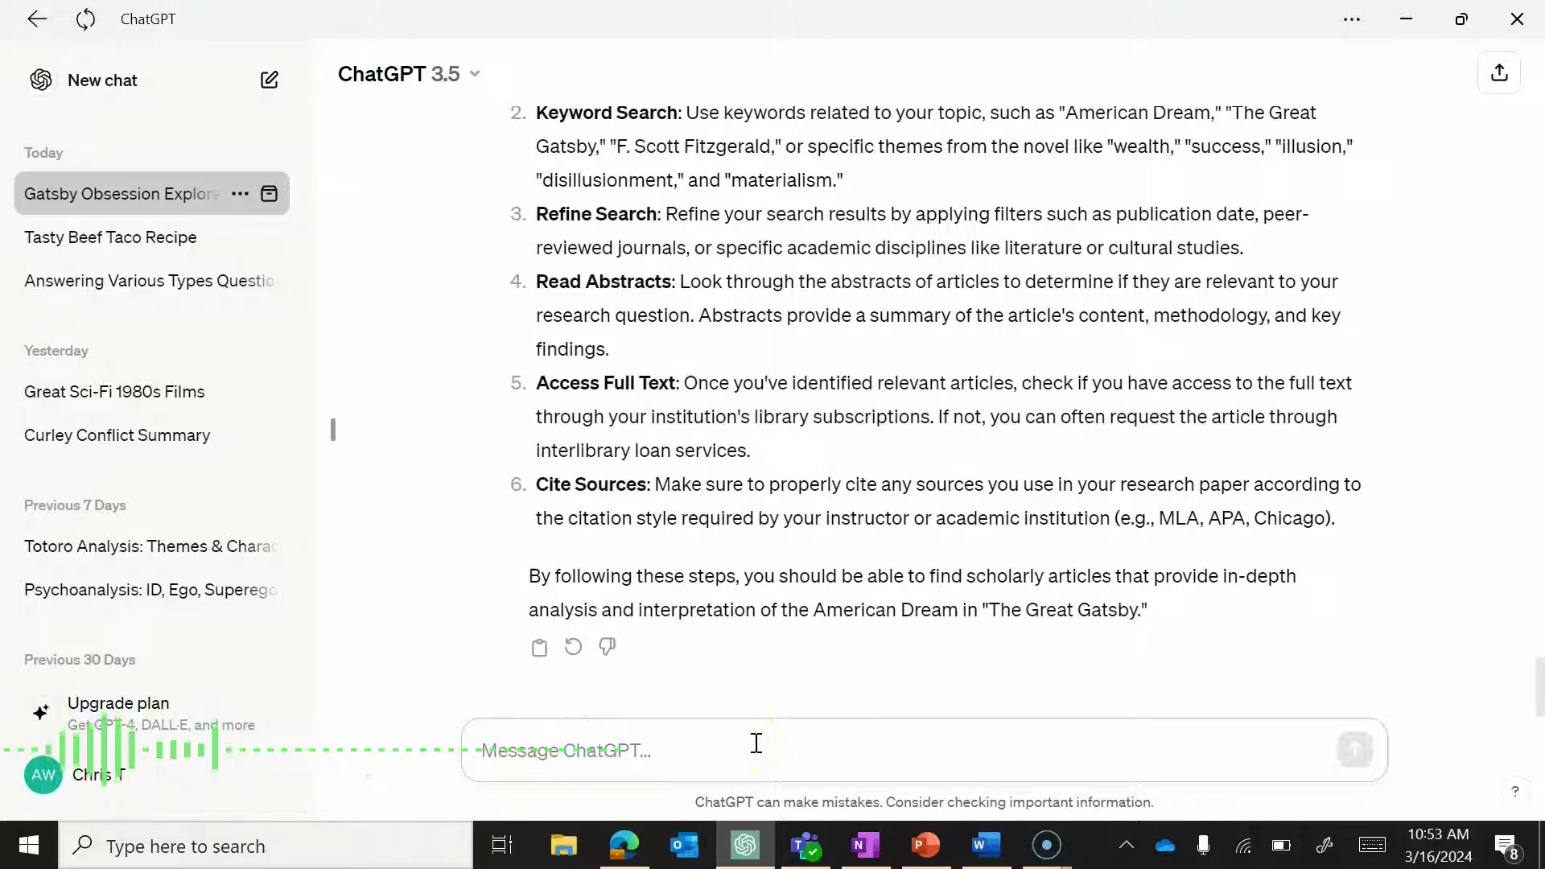
{"action": "type", "text": "Can yo"}
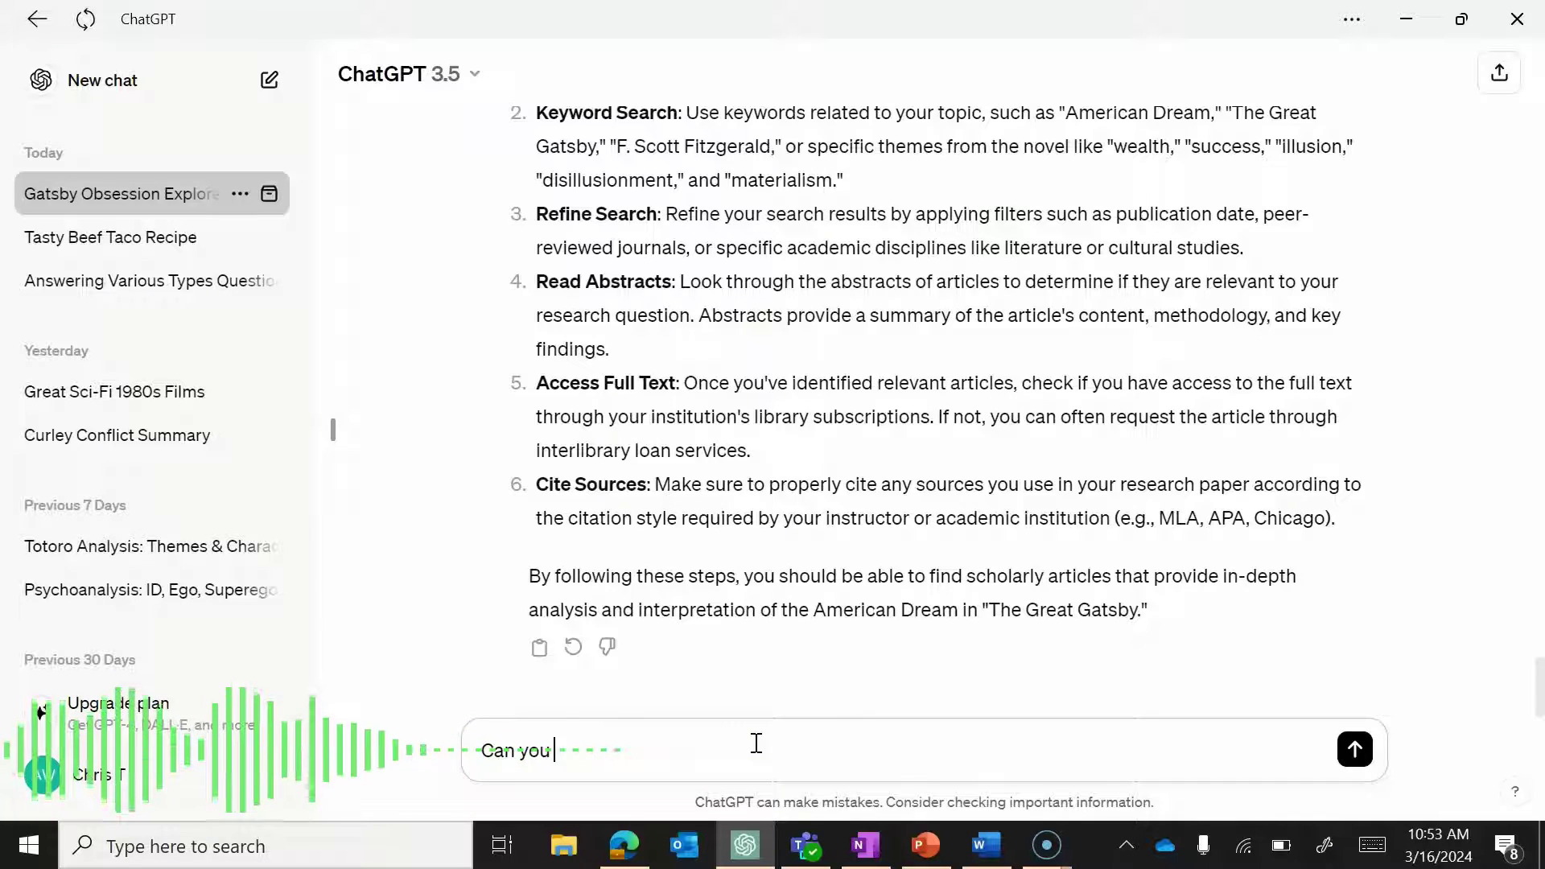
{"action": "type", "text": "u provide me with "}
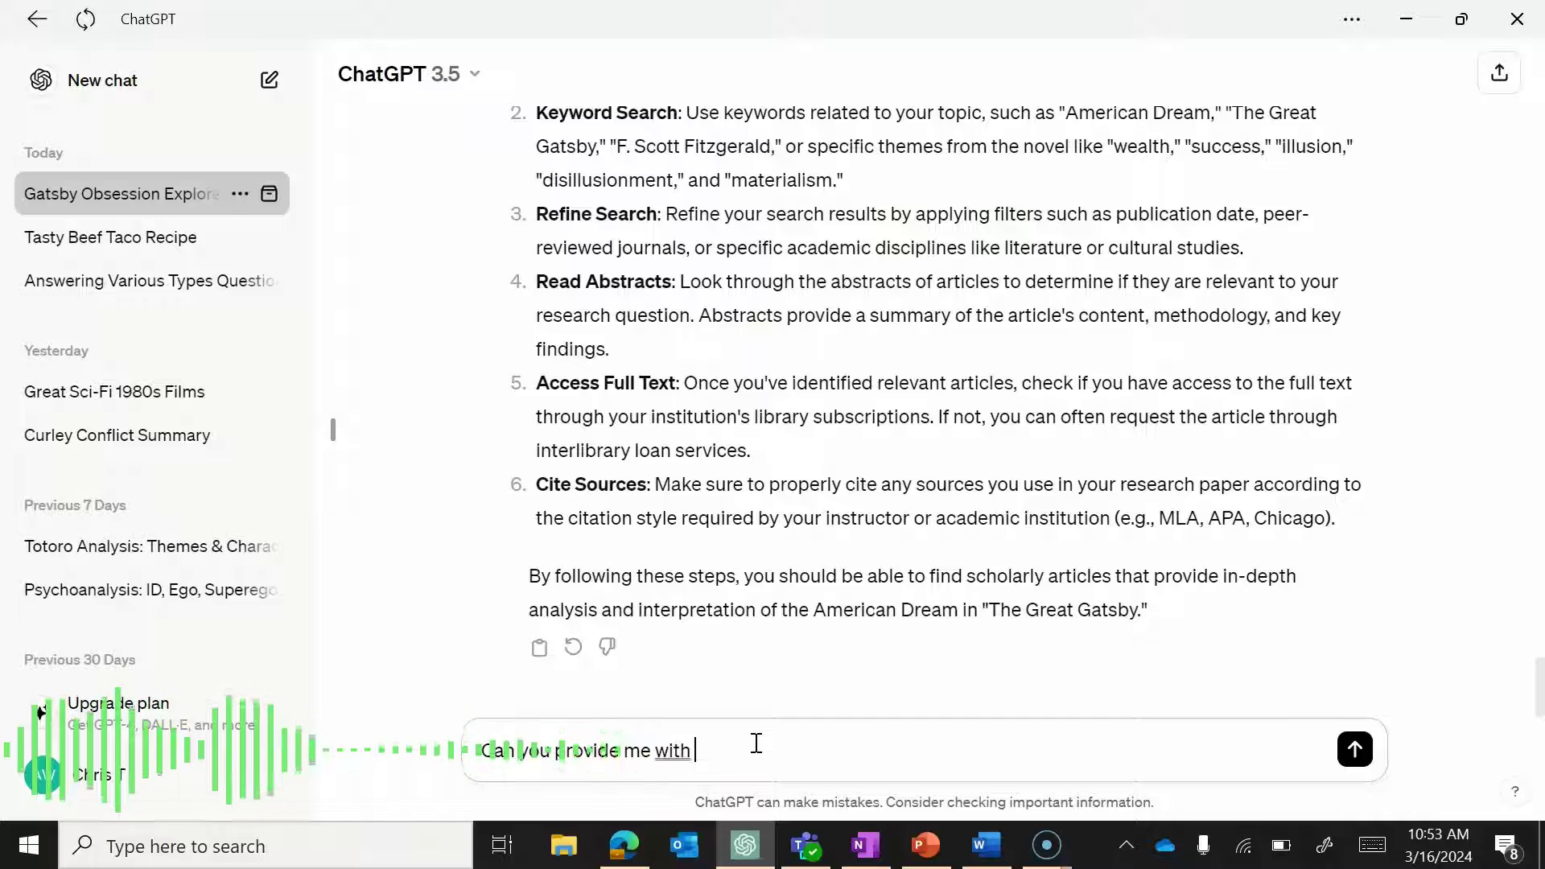
{"action": "type", "text": "searche"}
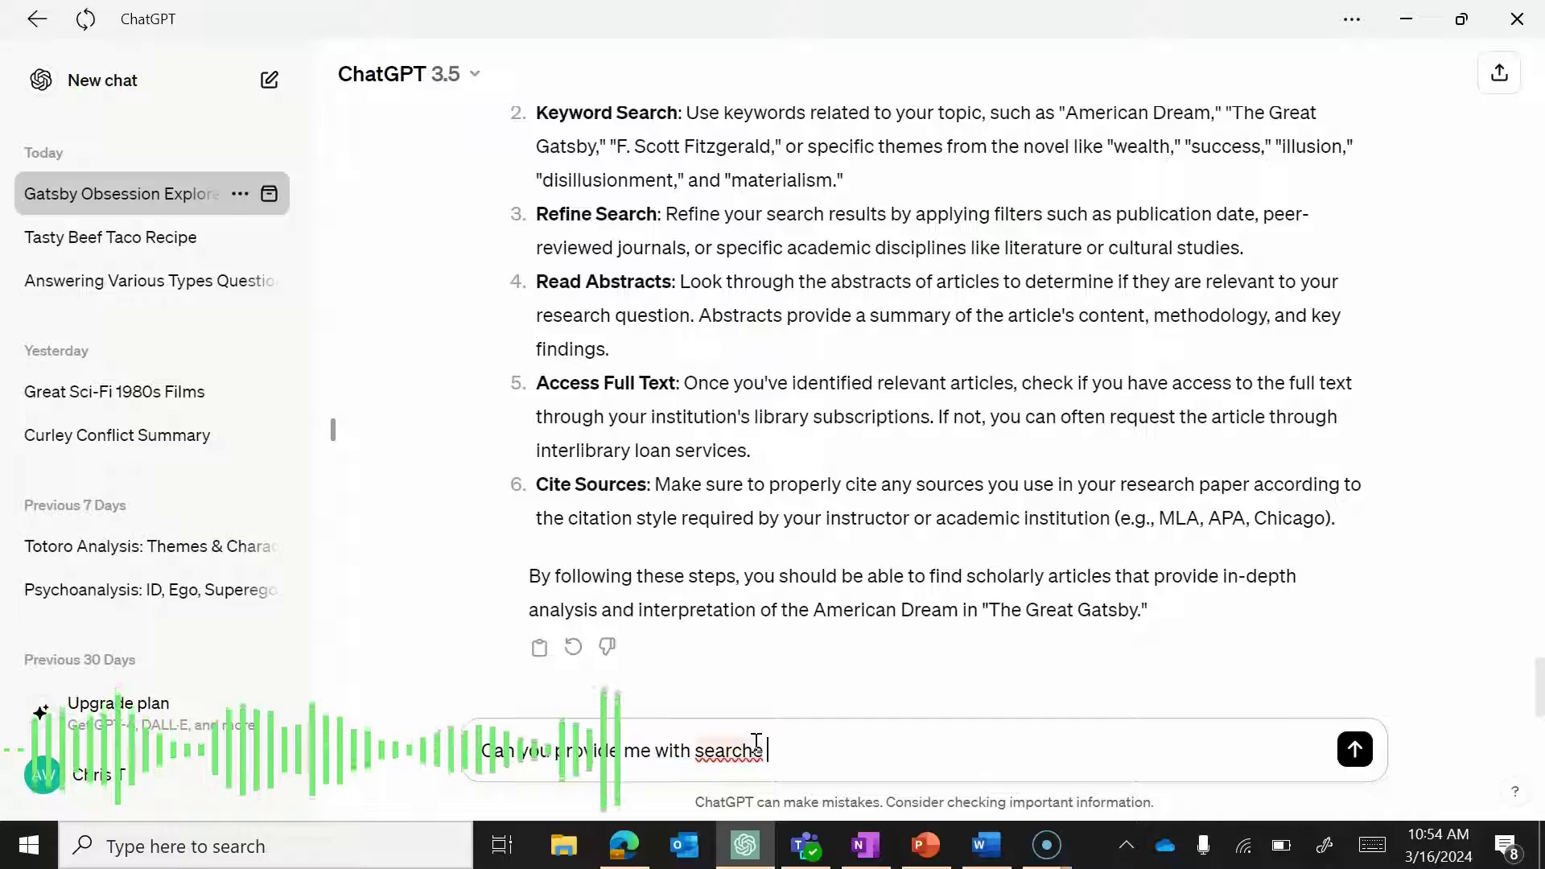
{"action": "key", "text": "BackSpace"}
{"action": "key", "text": "BackSpace"}
{"action": "key", "text": "BackSpace"}
{"action": "key", "text": "BackSpace"}
{"action": "key", "text": "BackSpace"}
{"action": "key", "text": "BackSpace"}
{"action": "key", "text": "BackSpace"}
{"action": "key", "text": "BackSpace"}
{"action": "type", "text": "ke"}
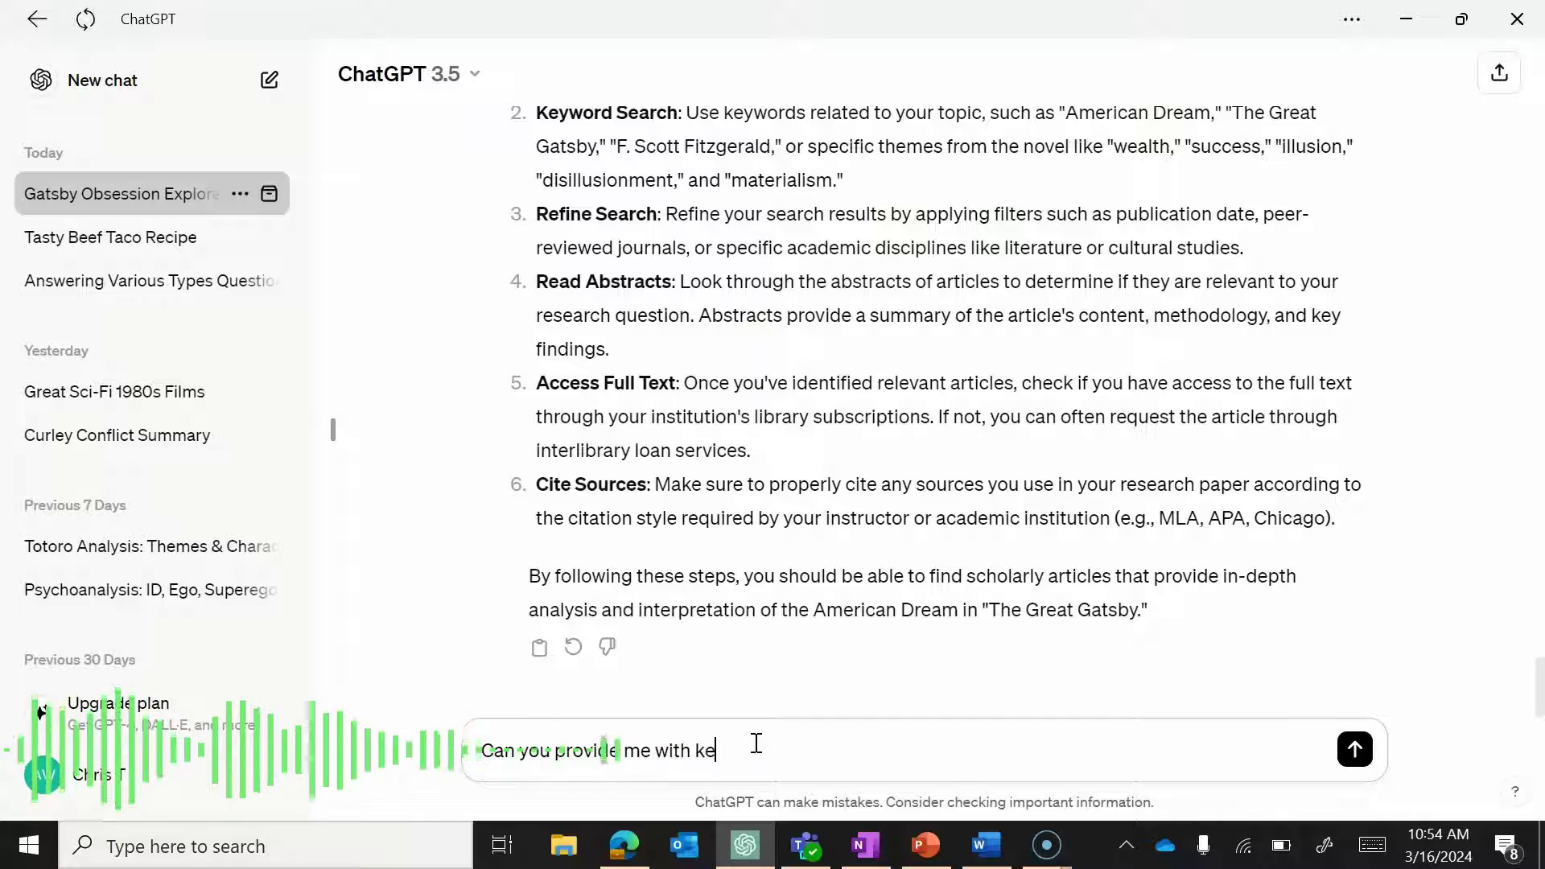
{"action": "type", "text": "ywords to put i"}
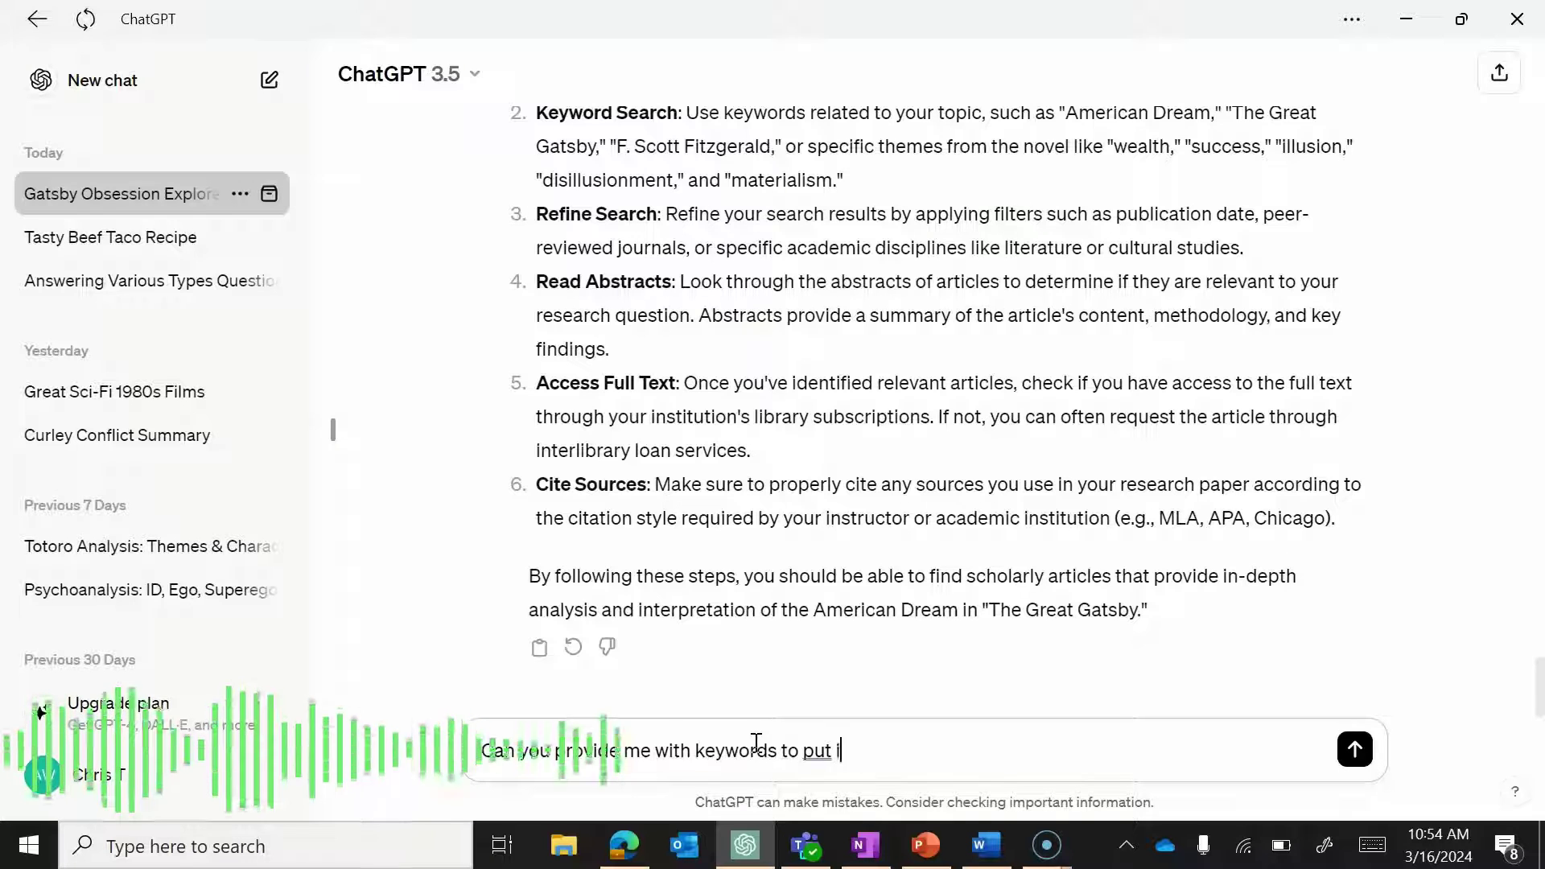
{"action": "type", "text": "nto the database "}
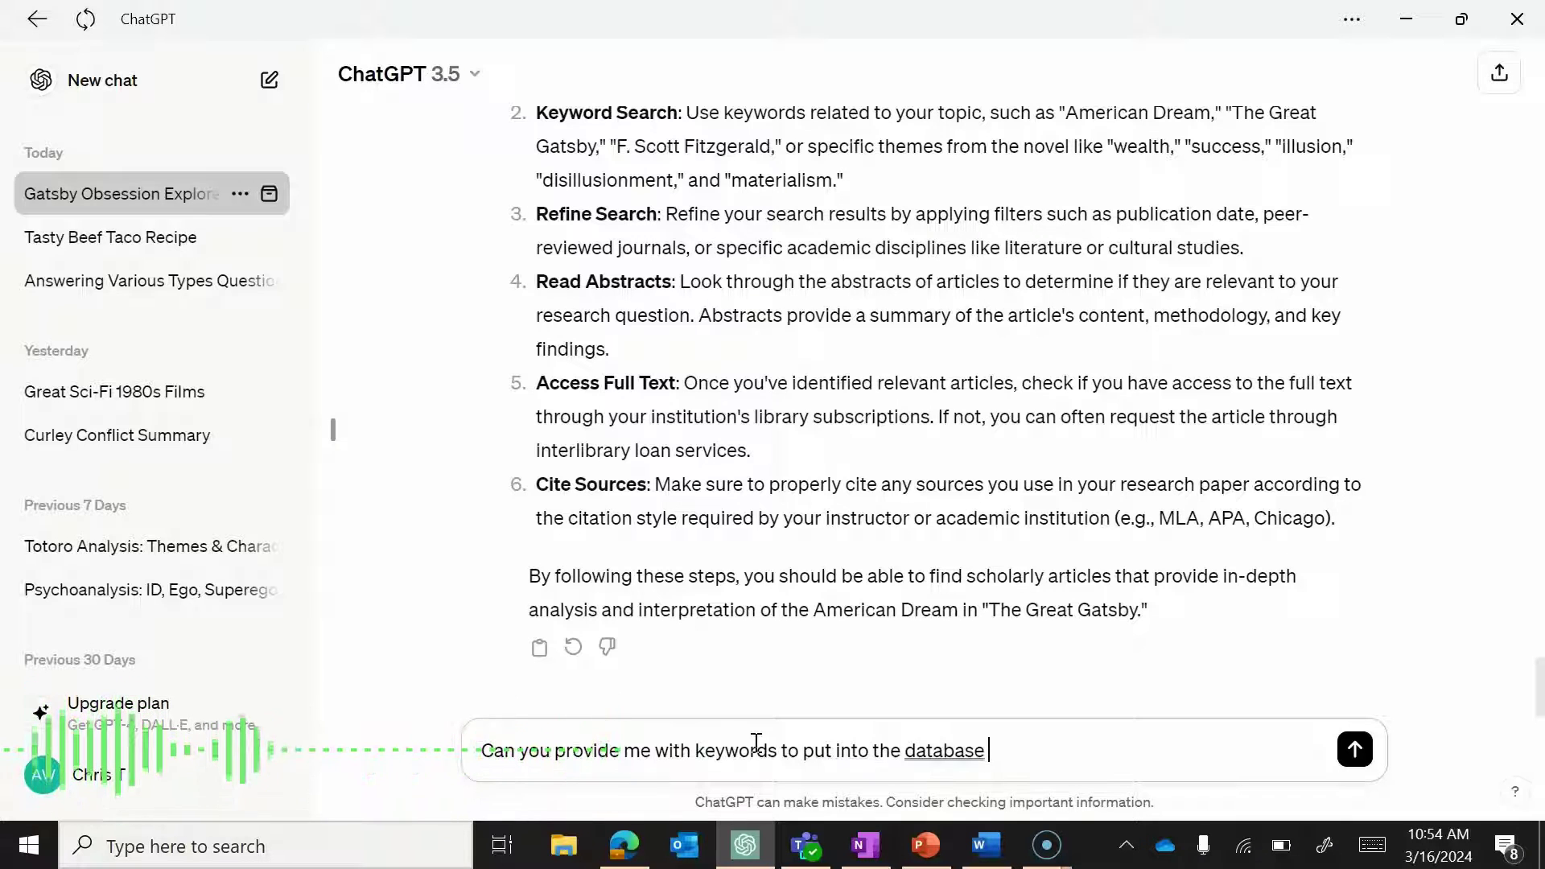
Complete the keyword request with "about the American dream and The Great Gatsby?" and send it.
{"action": "type", "text": "about the"}
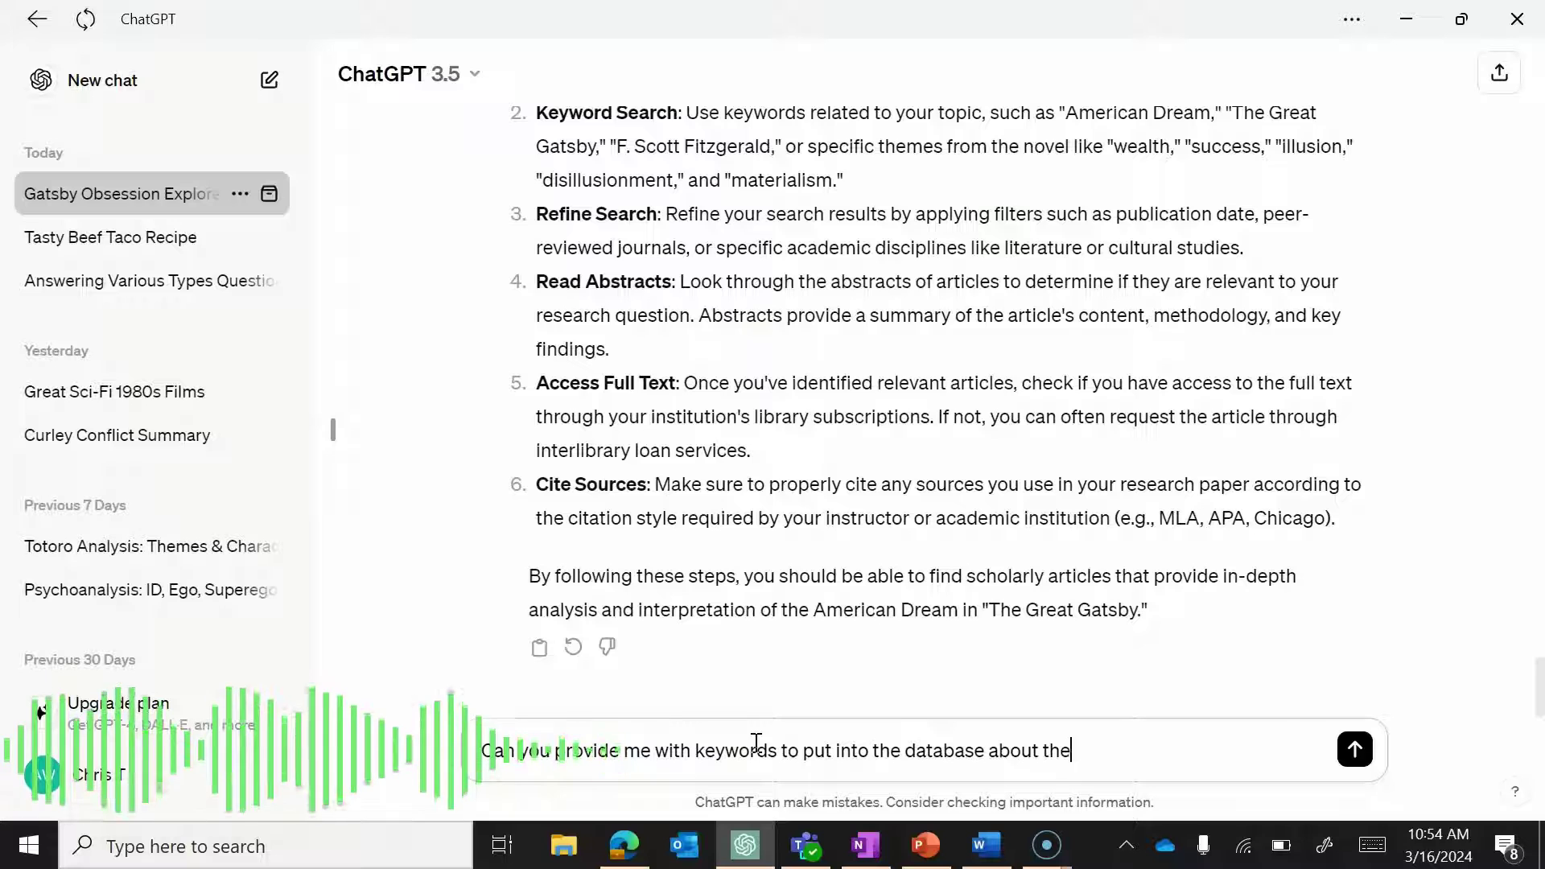
{"action": "type", "text": " American Dre"}
{"action": "key", "text": "BackSpace"}
{"action": "key", "text": "BackSpace"}
{"action": "key", "text": "BackSpace"}
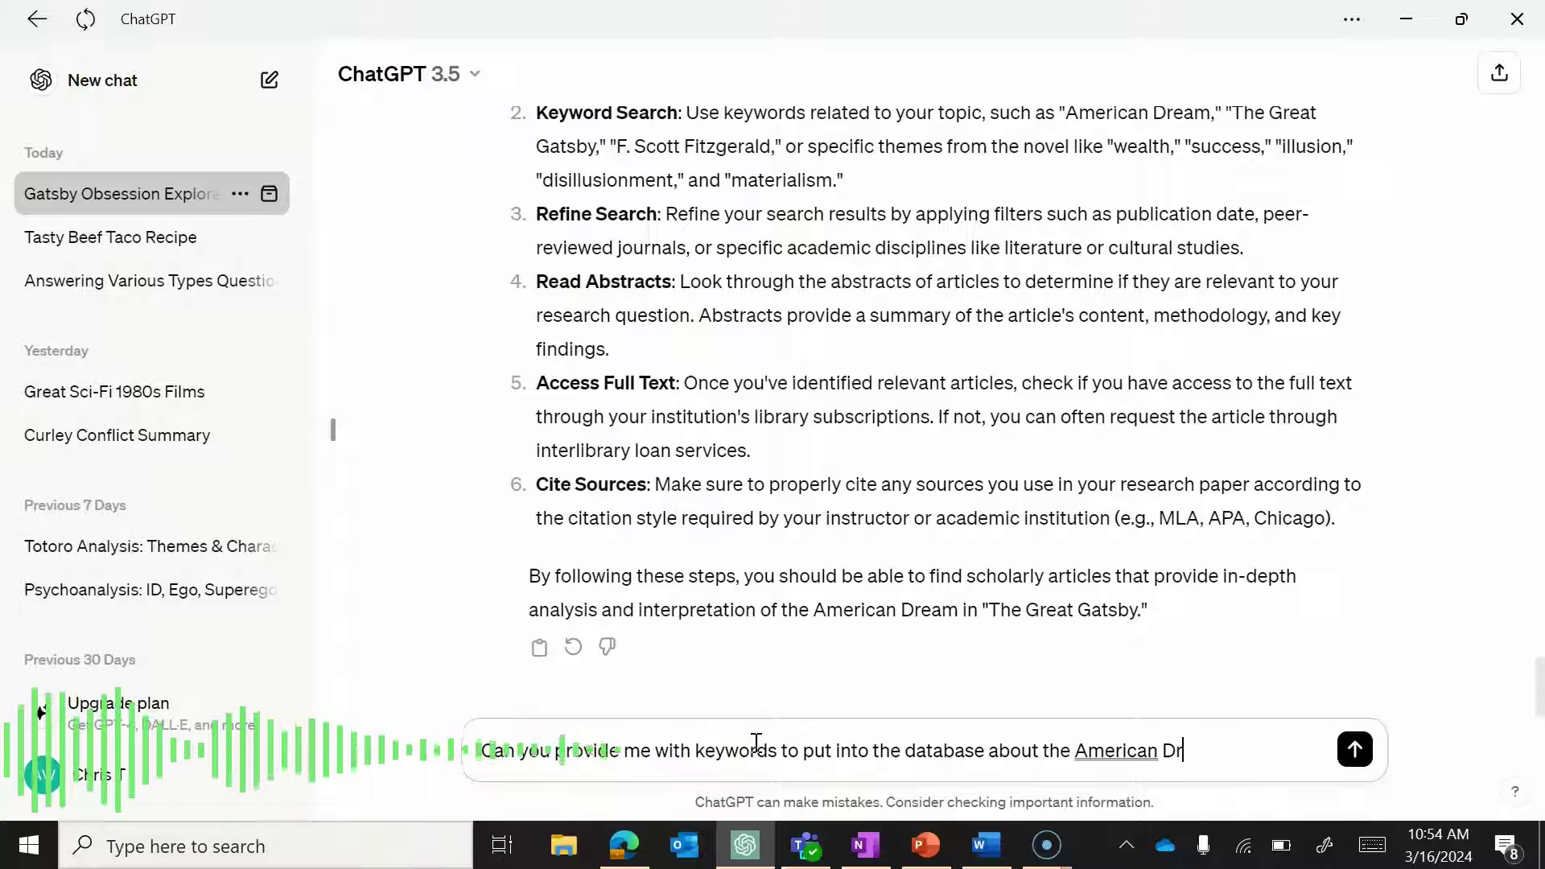
{"action": "type", "text": "dream and "}
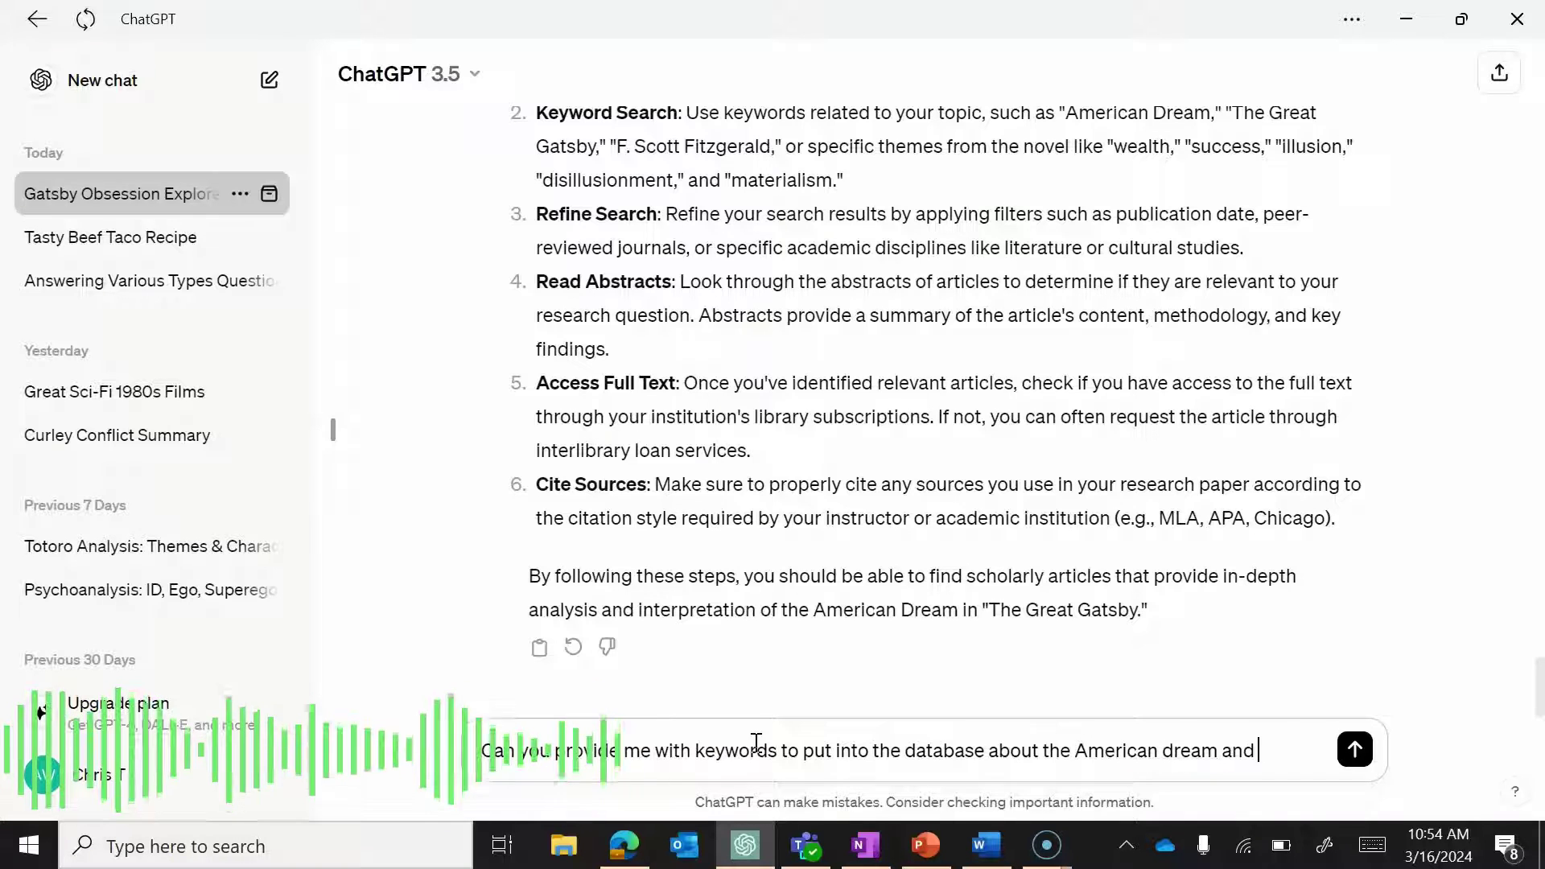
{"action": "type", "text": "The Great Ga"}
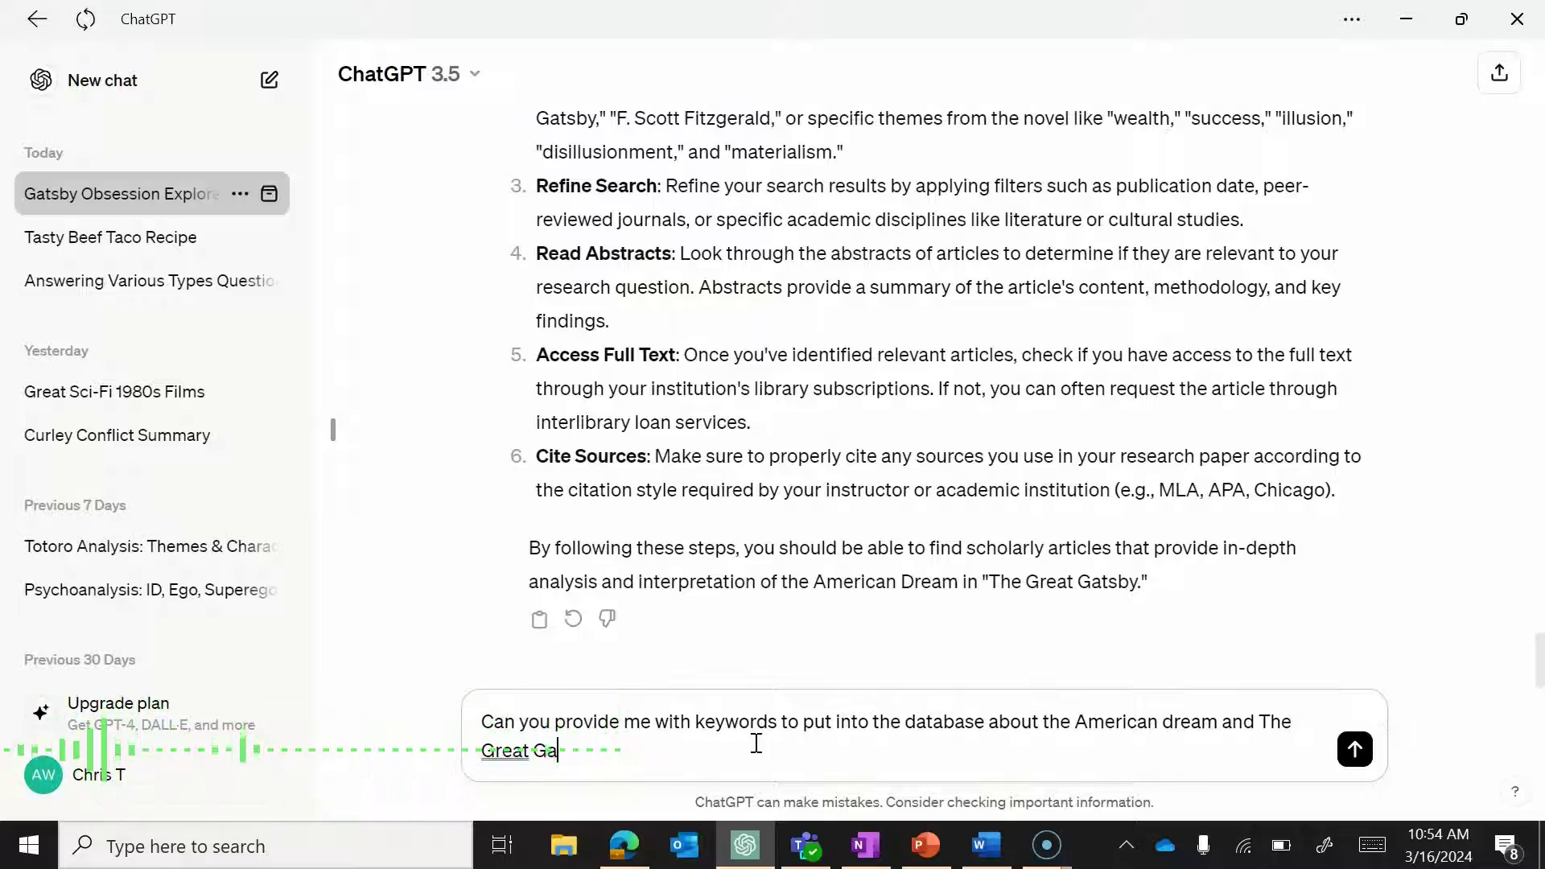
{"action": "type", "text": "tsby"}
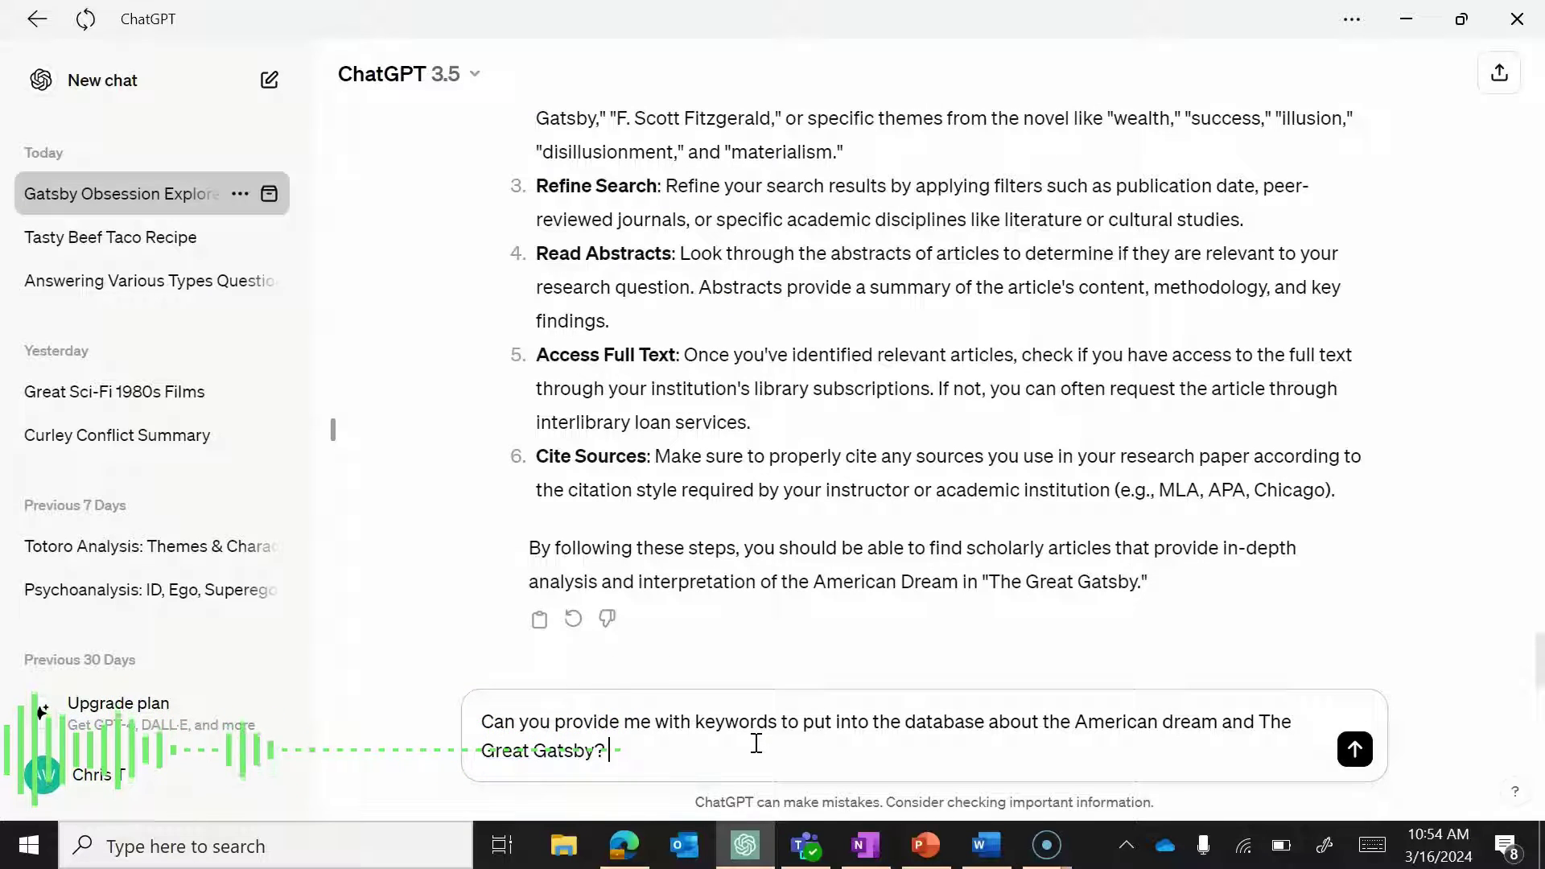
{"action": "type", "text": "?"}
{"action": "key", "text": "Return"}
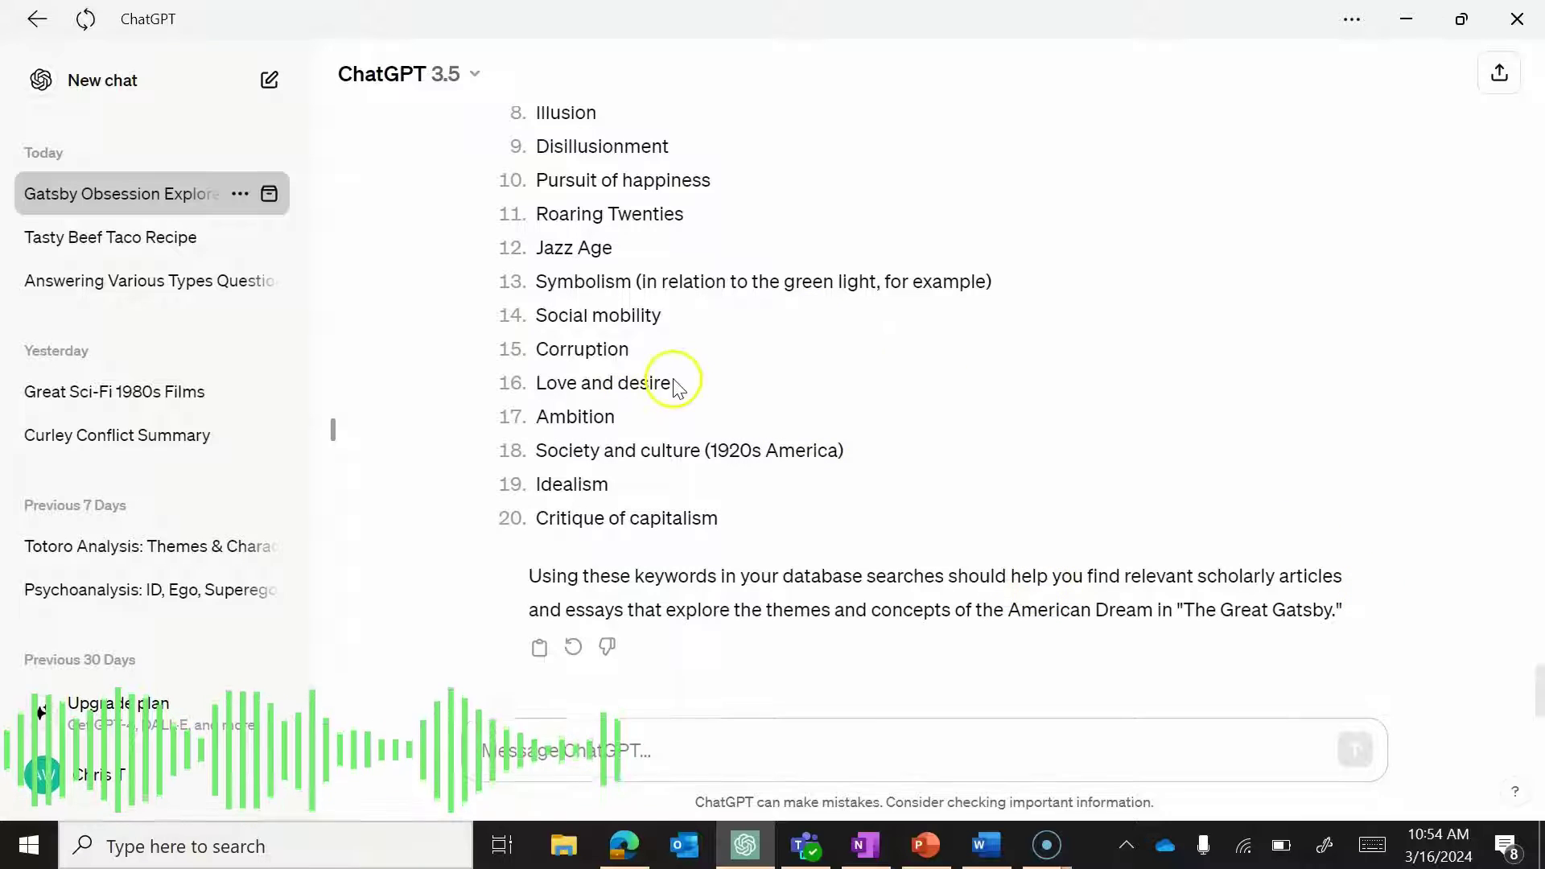
Look over the keyword list and write the message "Can you make these search terms in boolean language" without sending it.
{"action": "left_click_drag", "start_coordinate": [676, 385], "coordinate": [541, 387]}
{"action": "left_click", "coordinate": [790, 367]}
{"action": "scroll", "coordinate": [790, 366], "scroll_direction": "up", "scroll_amount": 5}
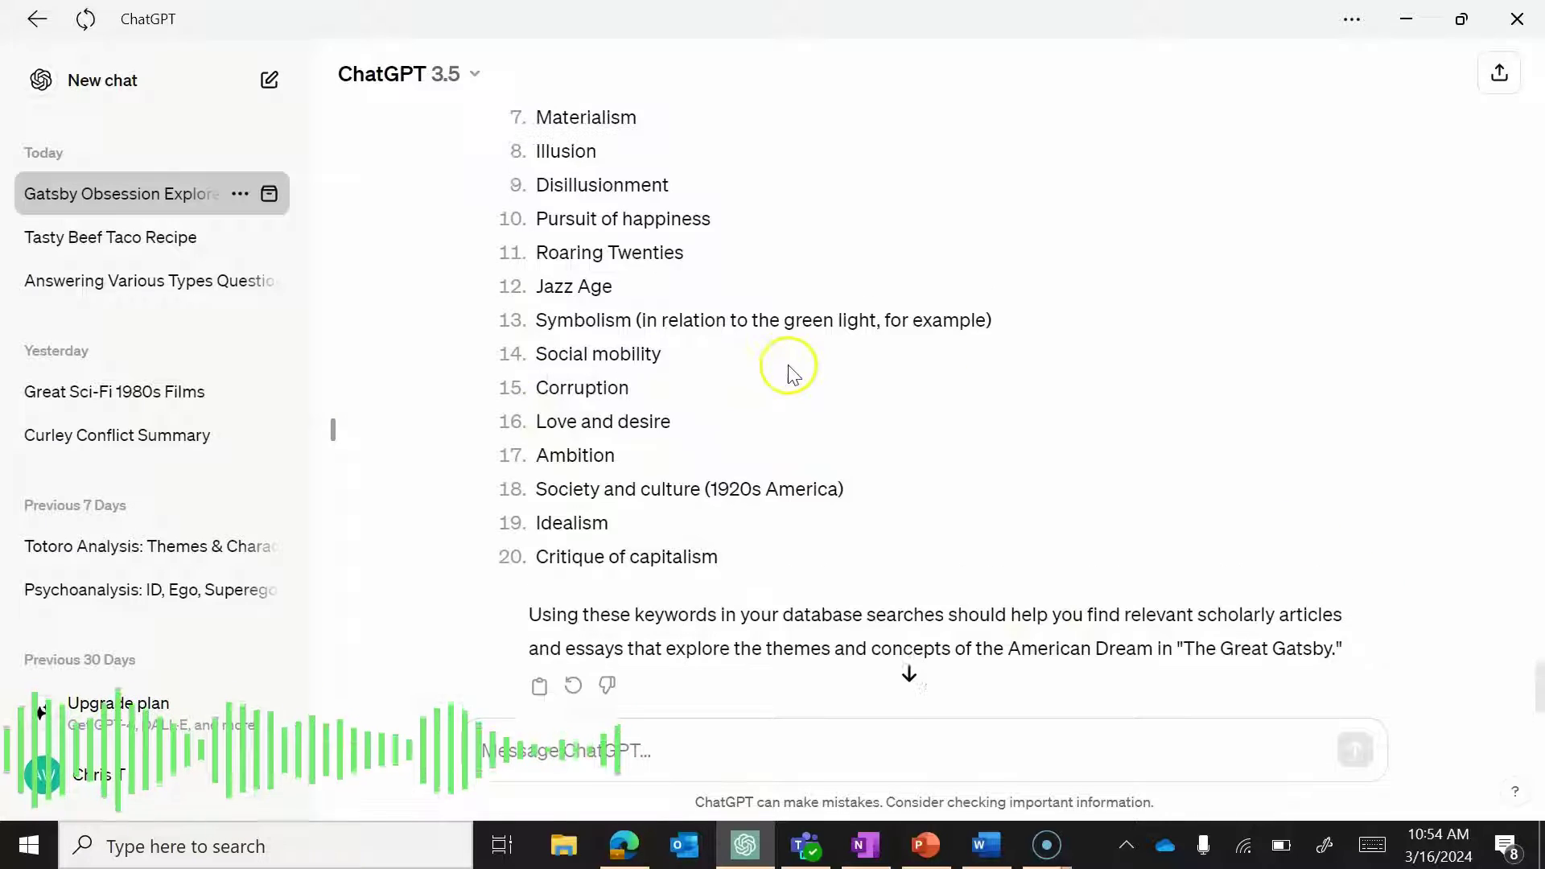
{"action": "scroll", "coordinate": [790, 366], "scroll_direction": "down", "scroll_amount": 5}
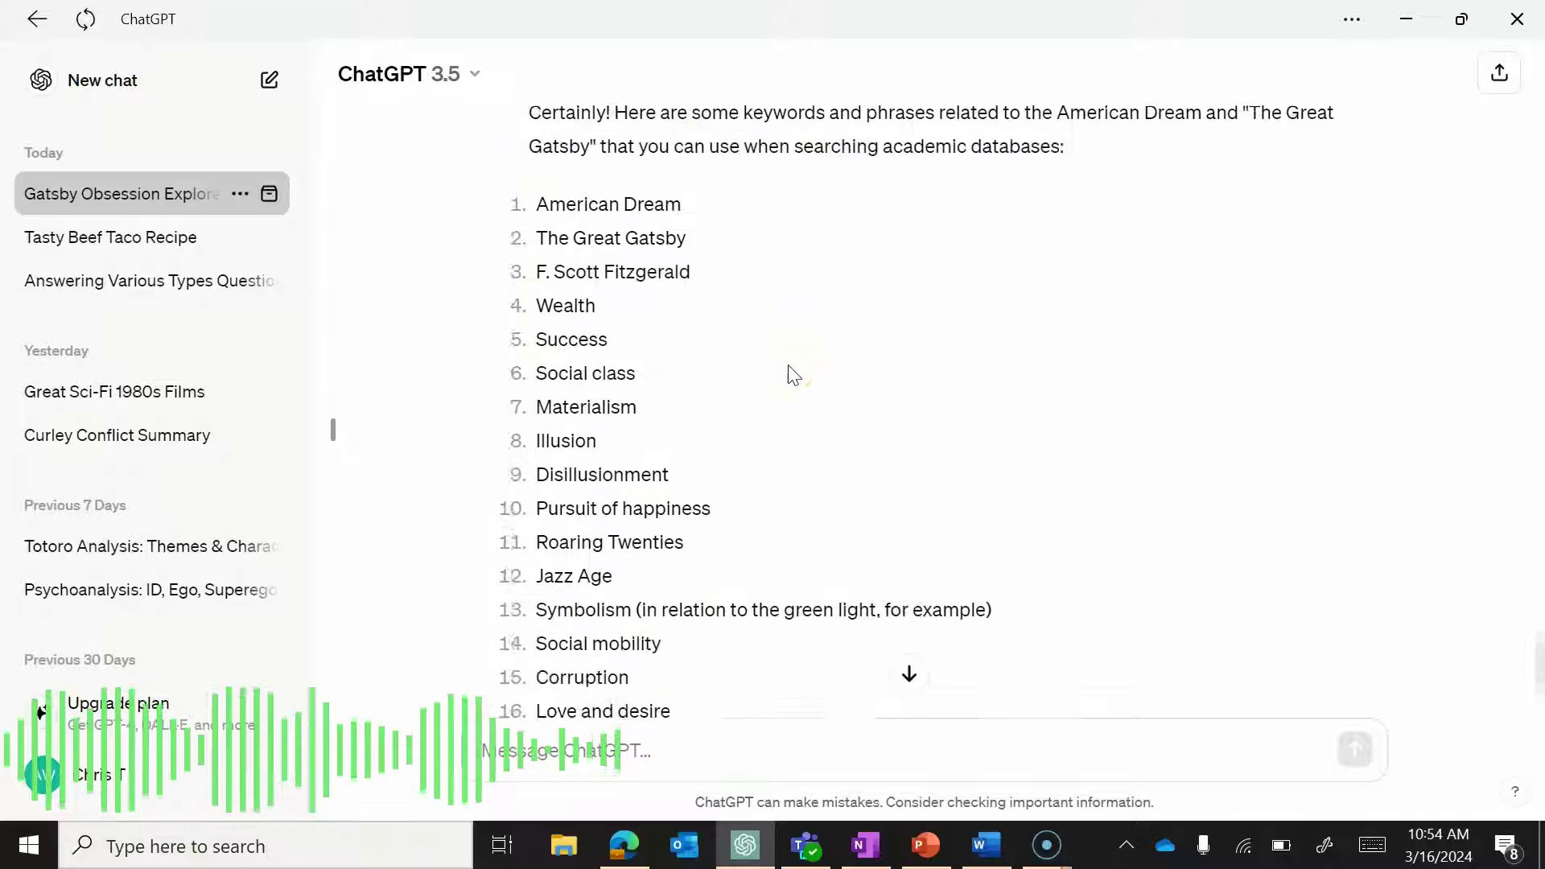
{"action": "left_click", "coordinate": [848, 750]}
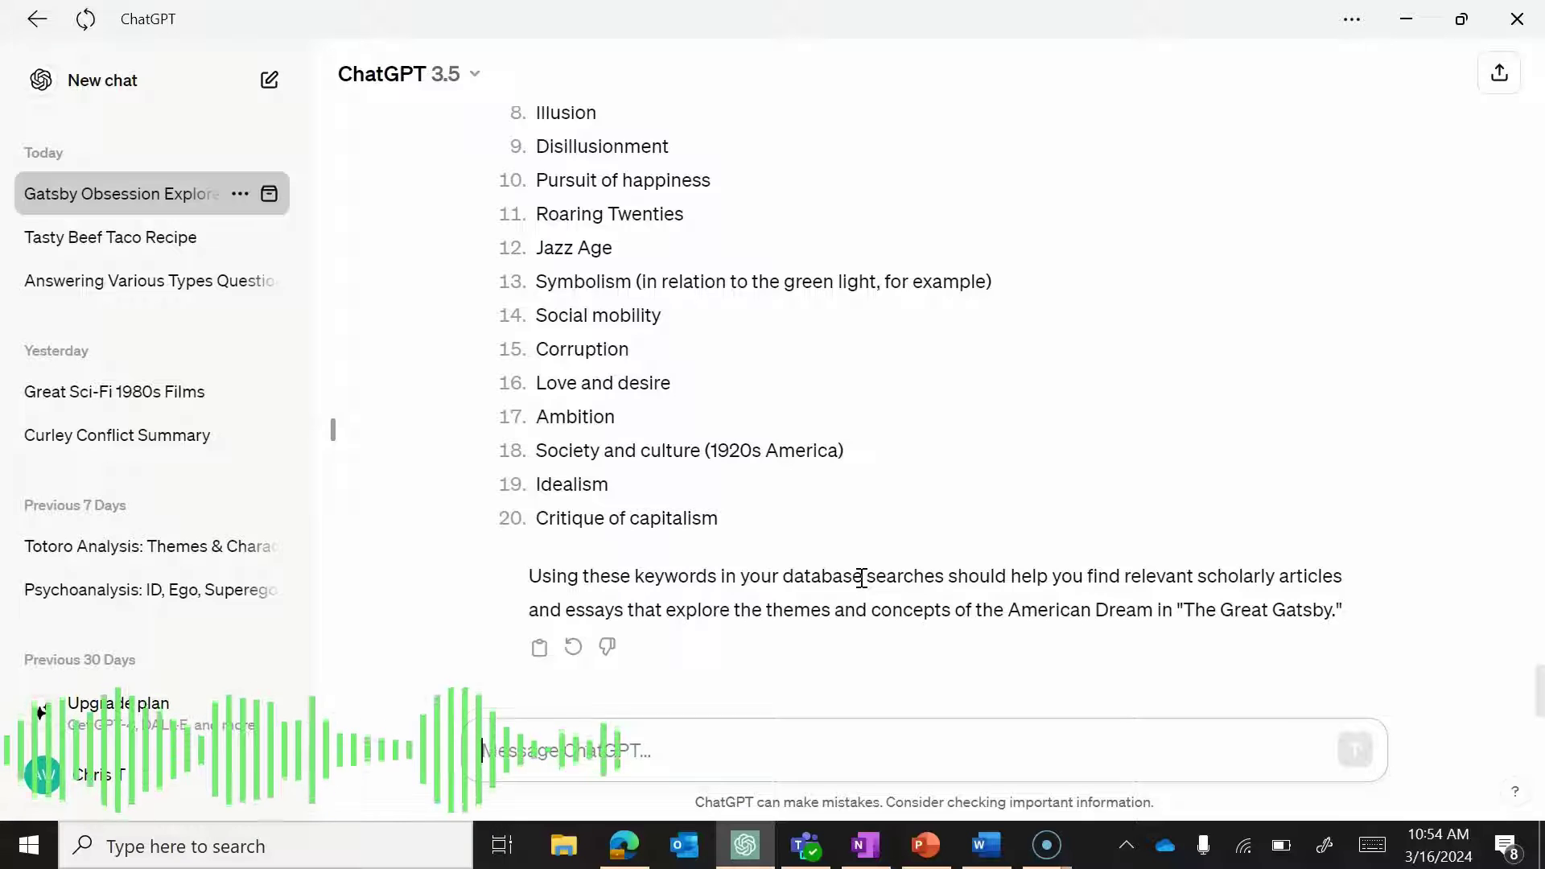
{"action": "type", "text": "Can you make"}
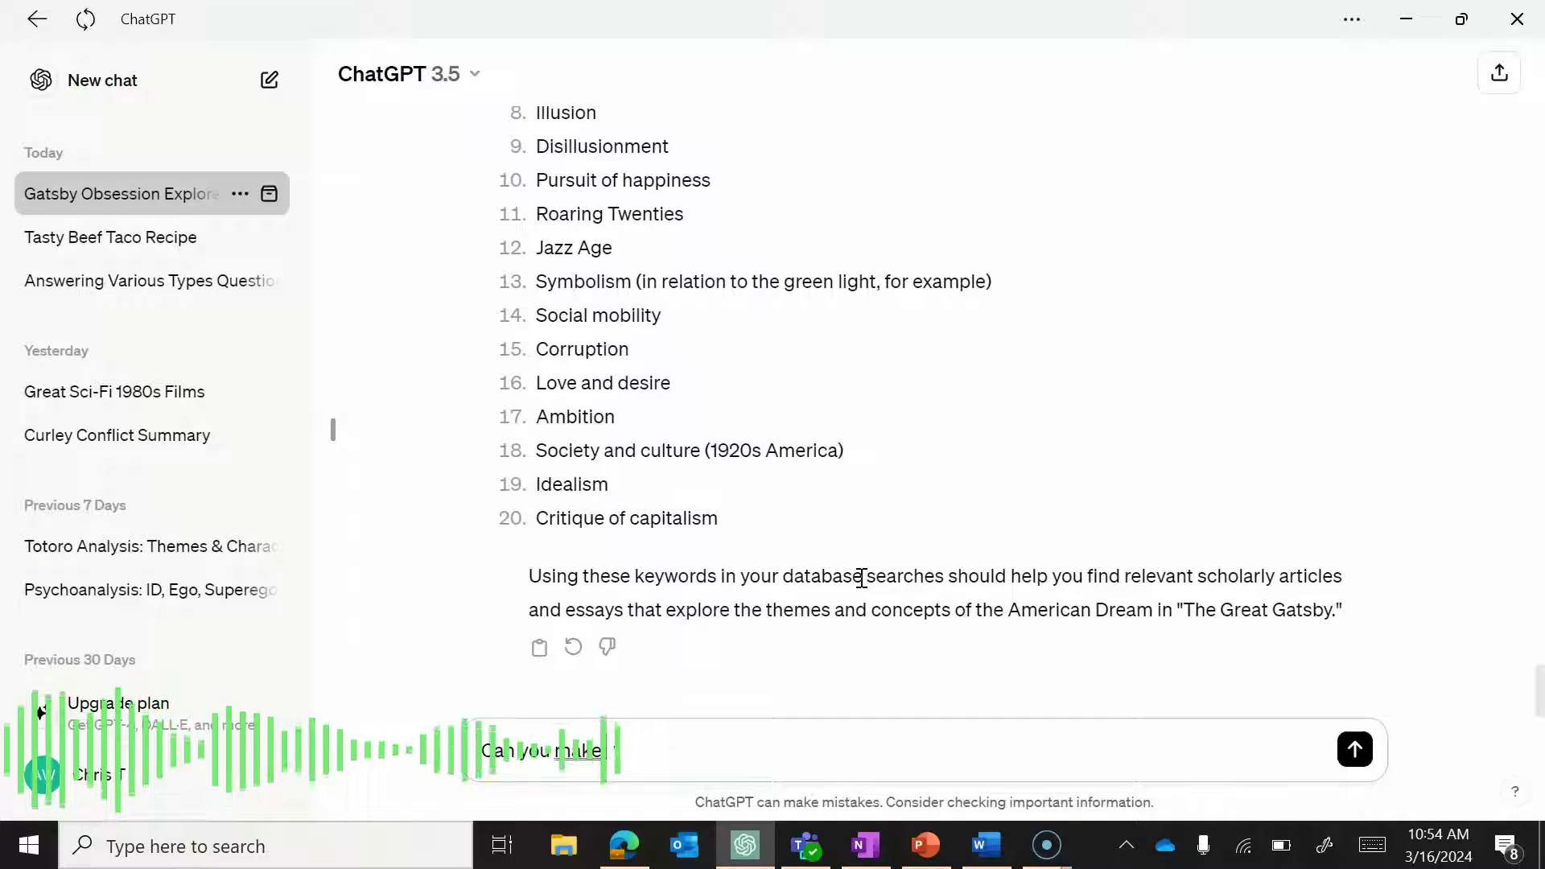
{"action": "type", "text": " these search t"}
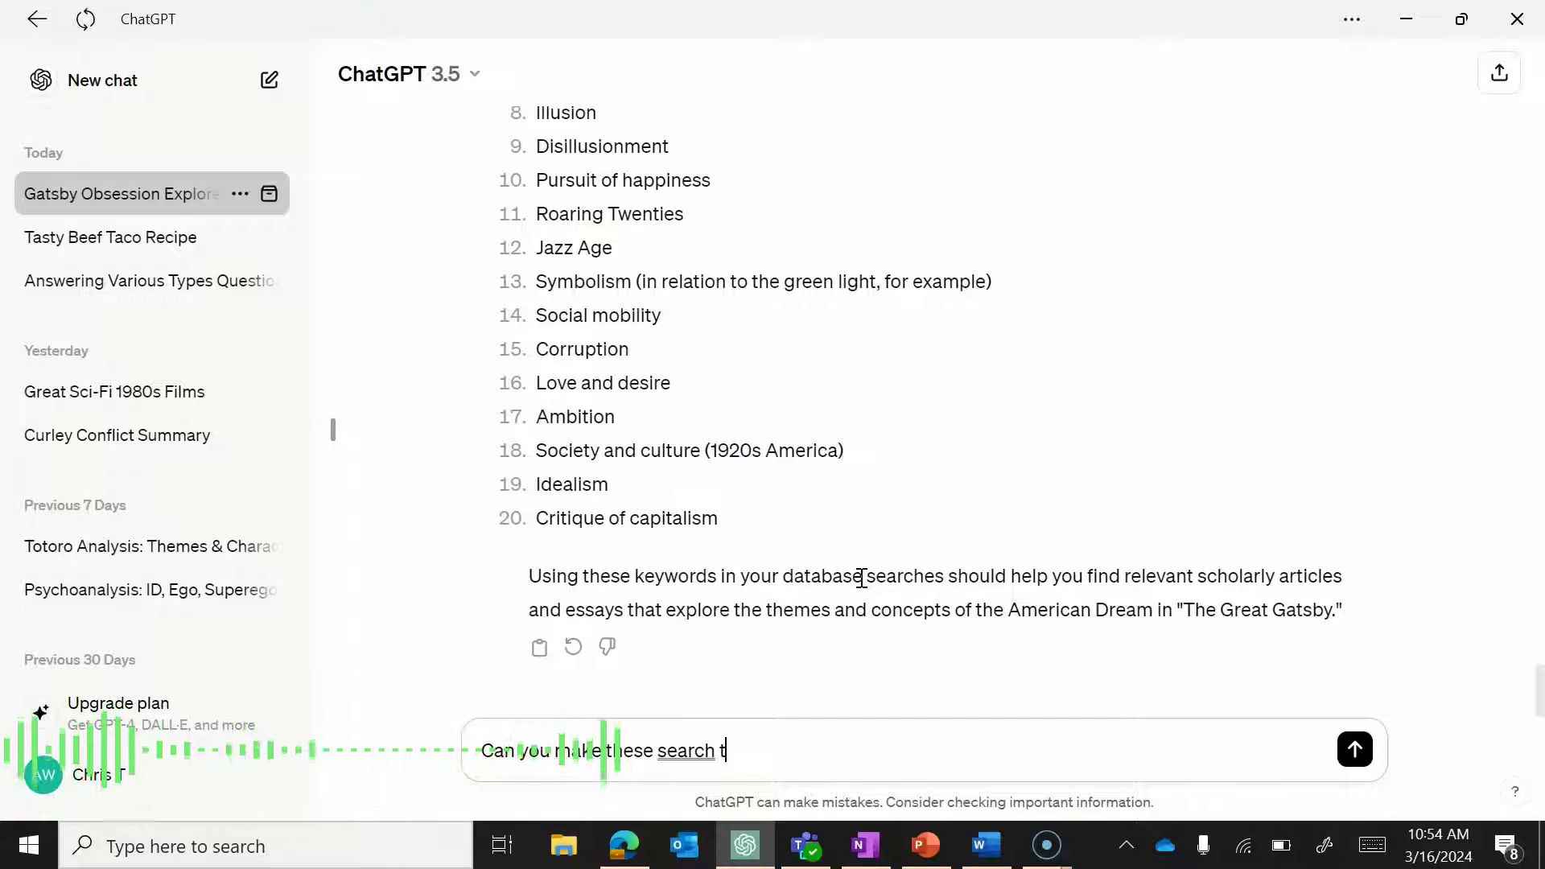
{"action": "type", "text": "erms in boolean lan"}
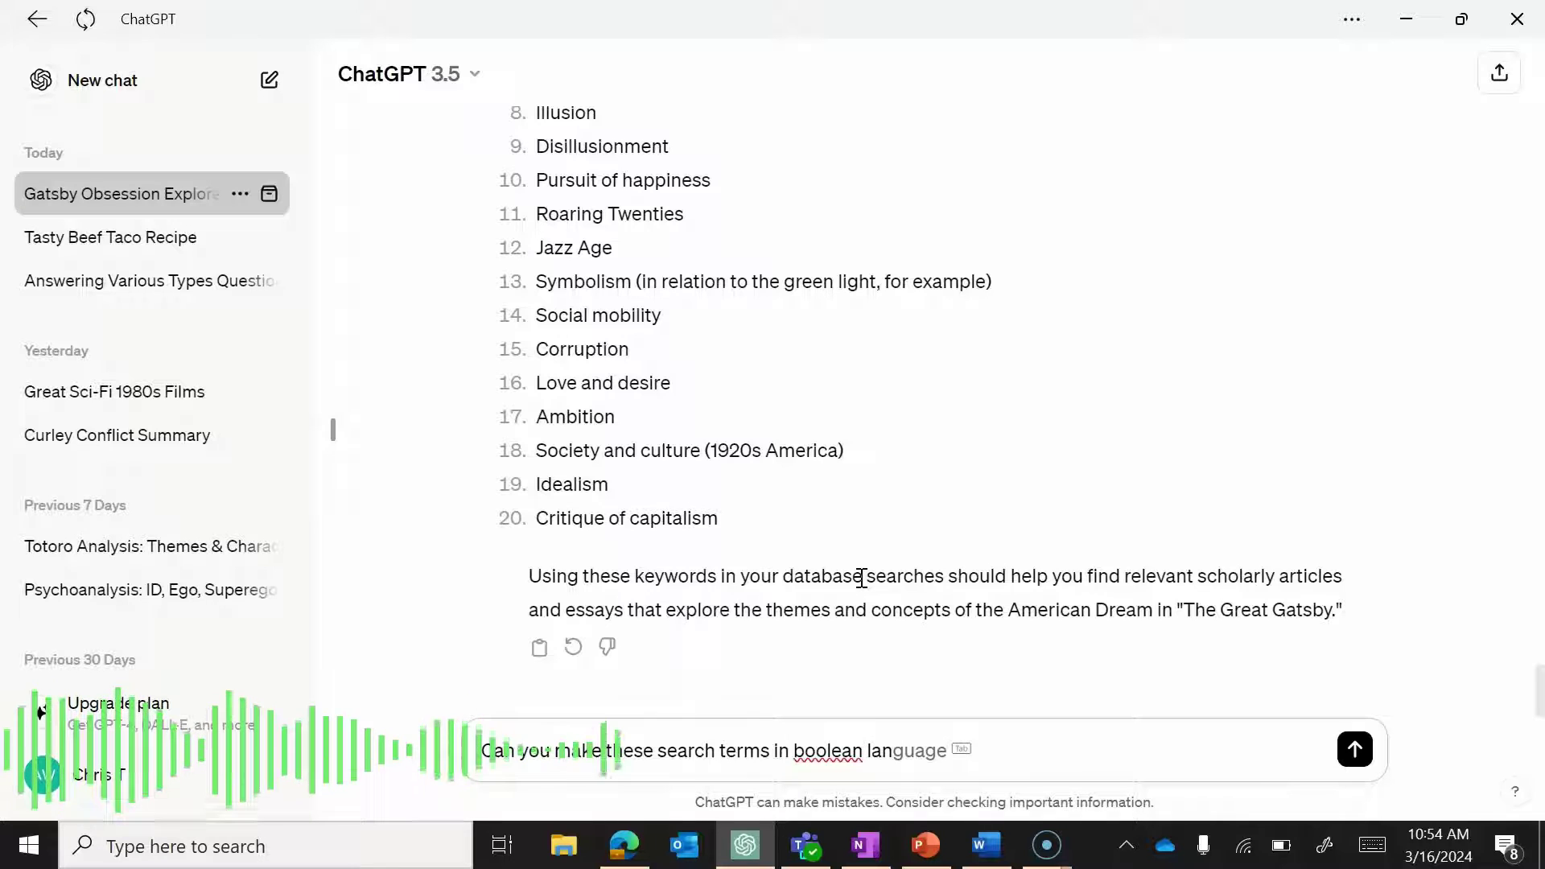
{"action": "key", "text": "Tab"}
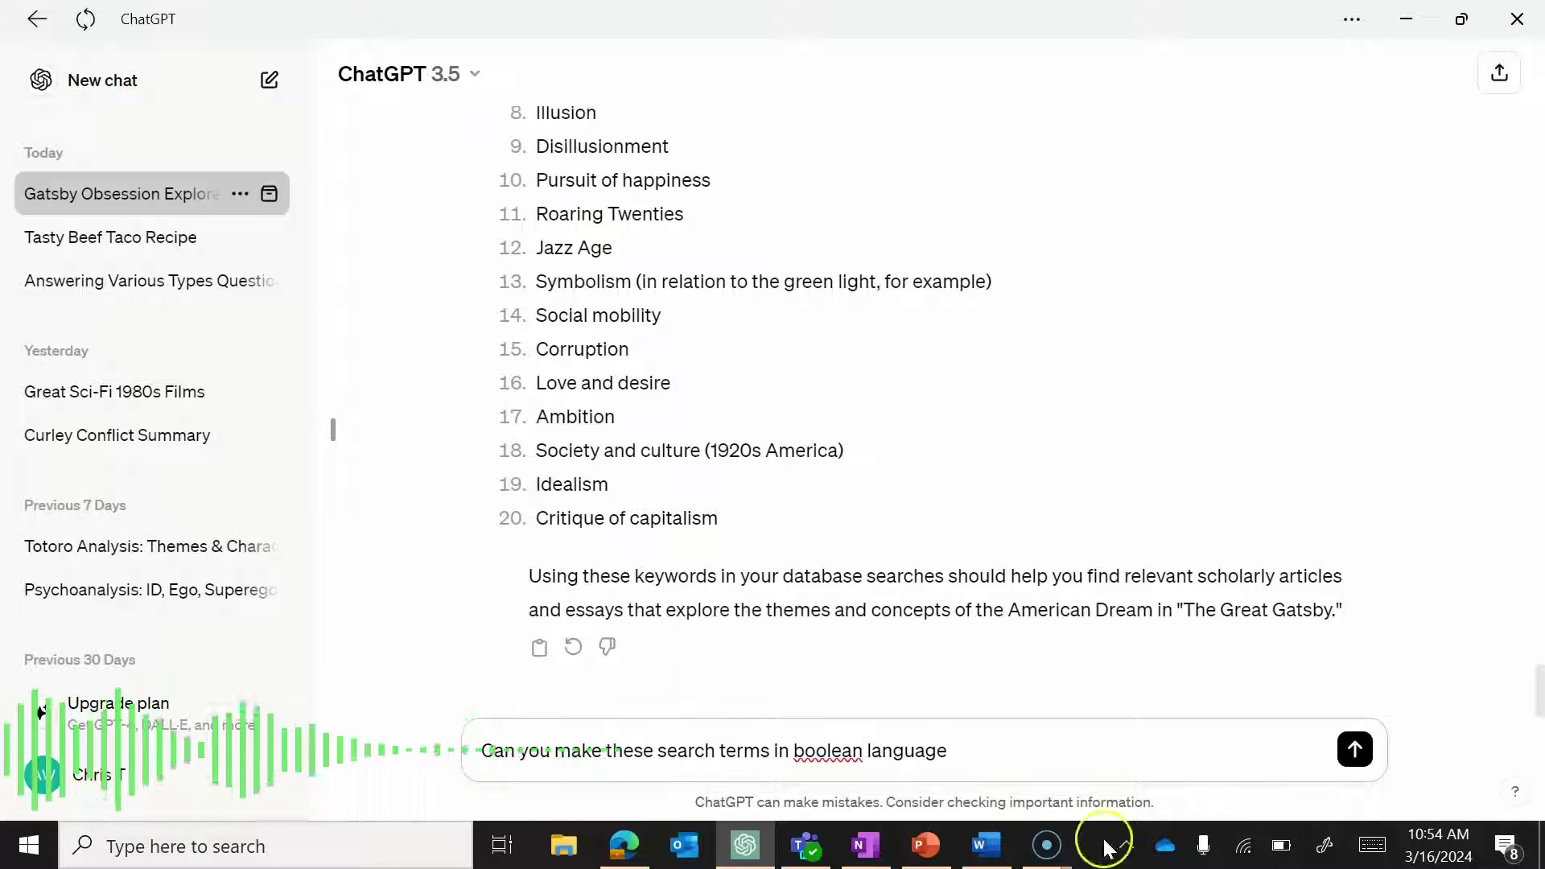
Correct the spelling to "Boolean" in the drafted message, add a question mark and send it.
{"action": "left_click", "coordinate": [852, 744]}
{"action": "left_click", "coordinate": [839, 671]}
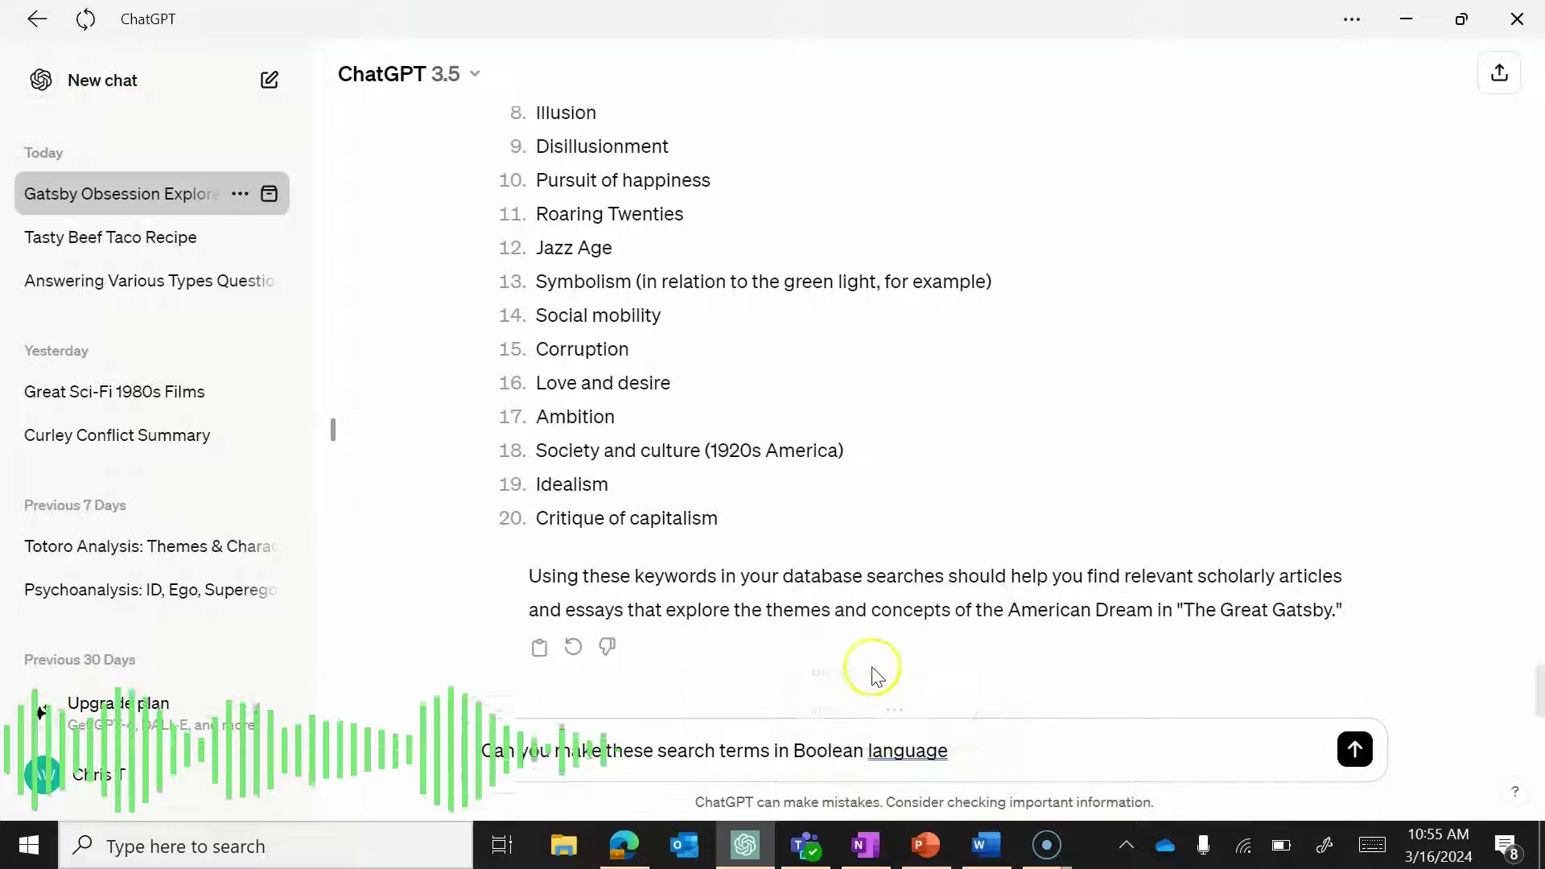
{"action": "left_click", "coordinate": [985, 750]}
{"action": "type", "text": "?"}
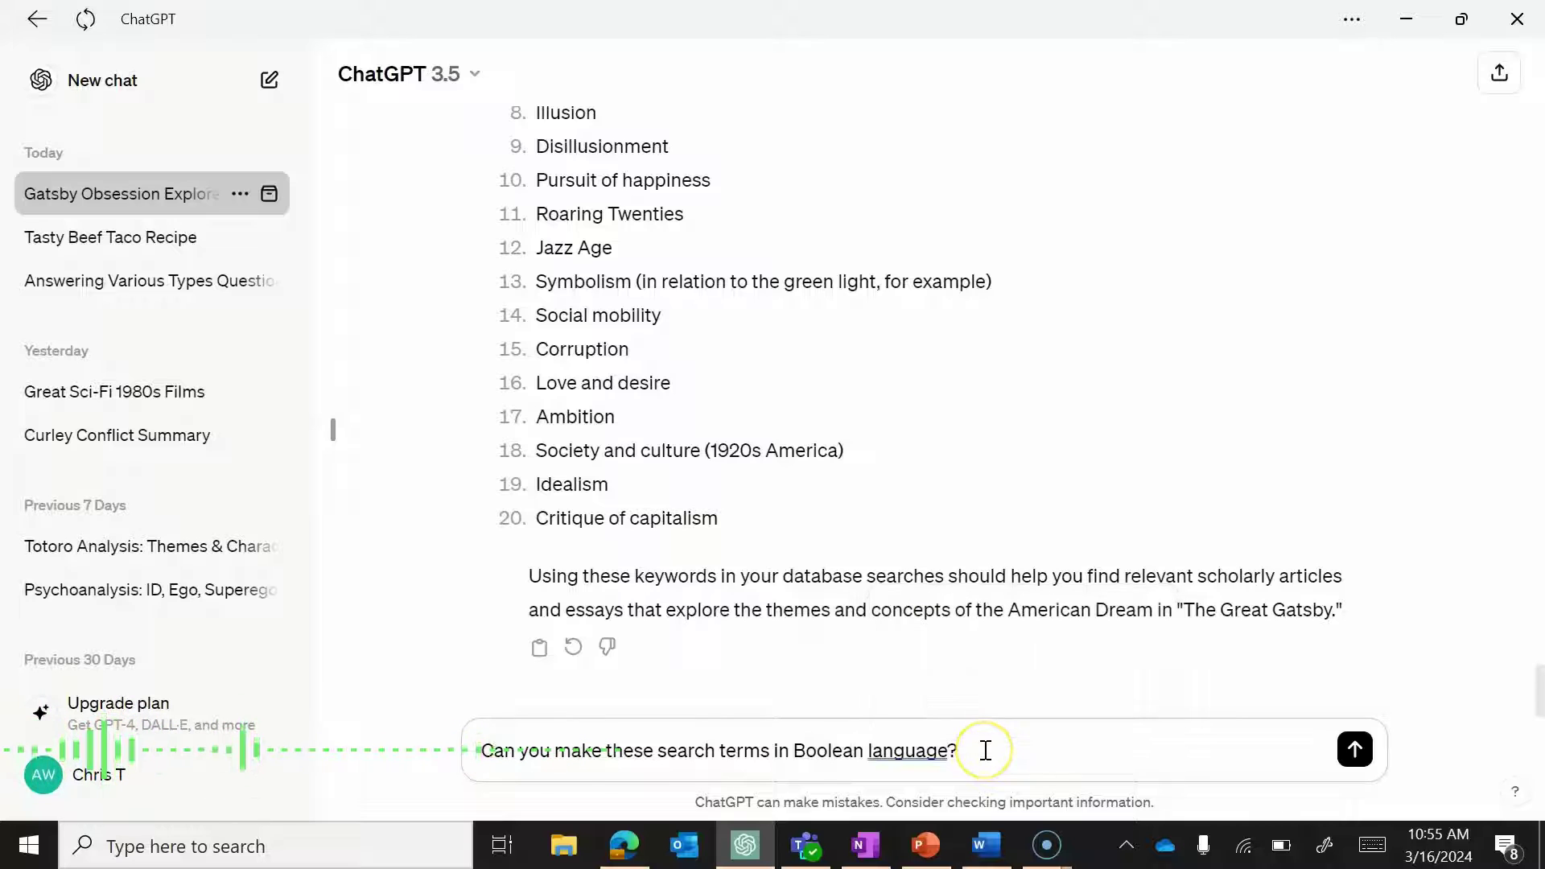
{"action": "key", "text": "Return"}
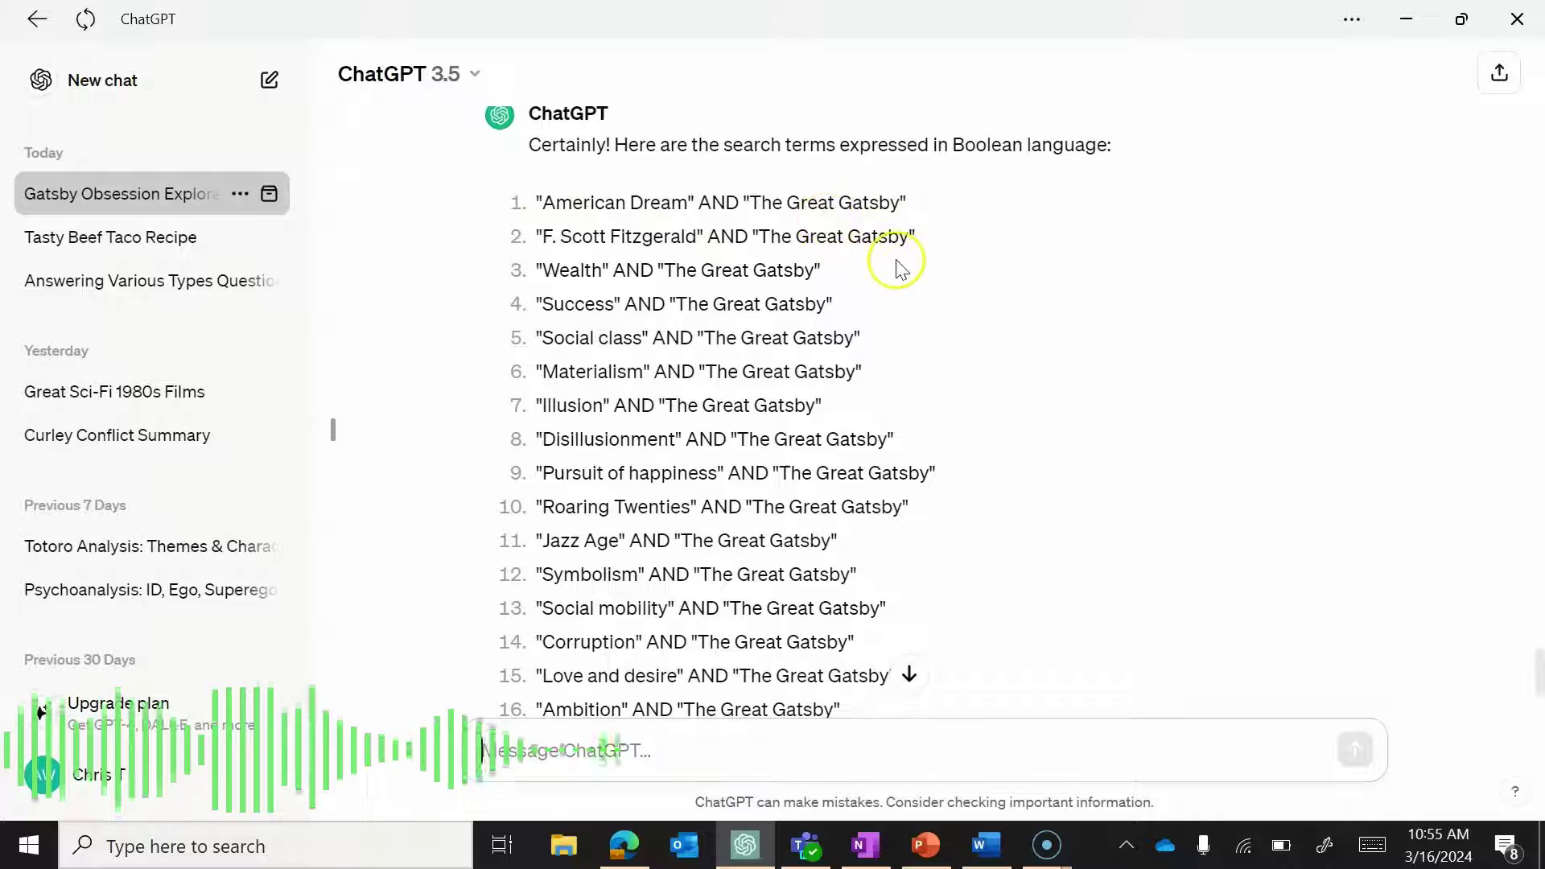
Examine the reply listing the Boolean search terms, highlighting the first one that combines "American Dream" with "The Great Gatsby".
{"action": "left_click_drag", "start_coordinate": [899, 268], "coordinate": [809, 272]}
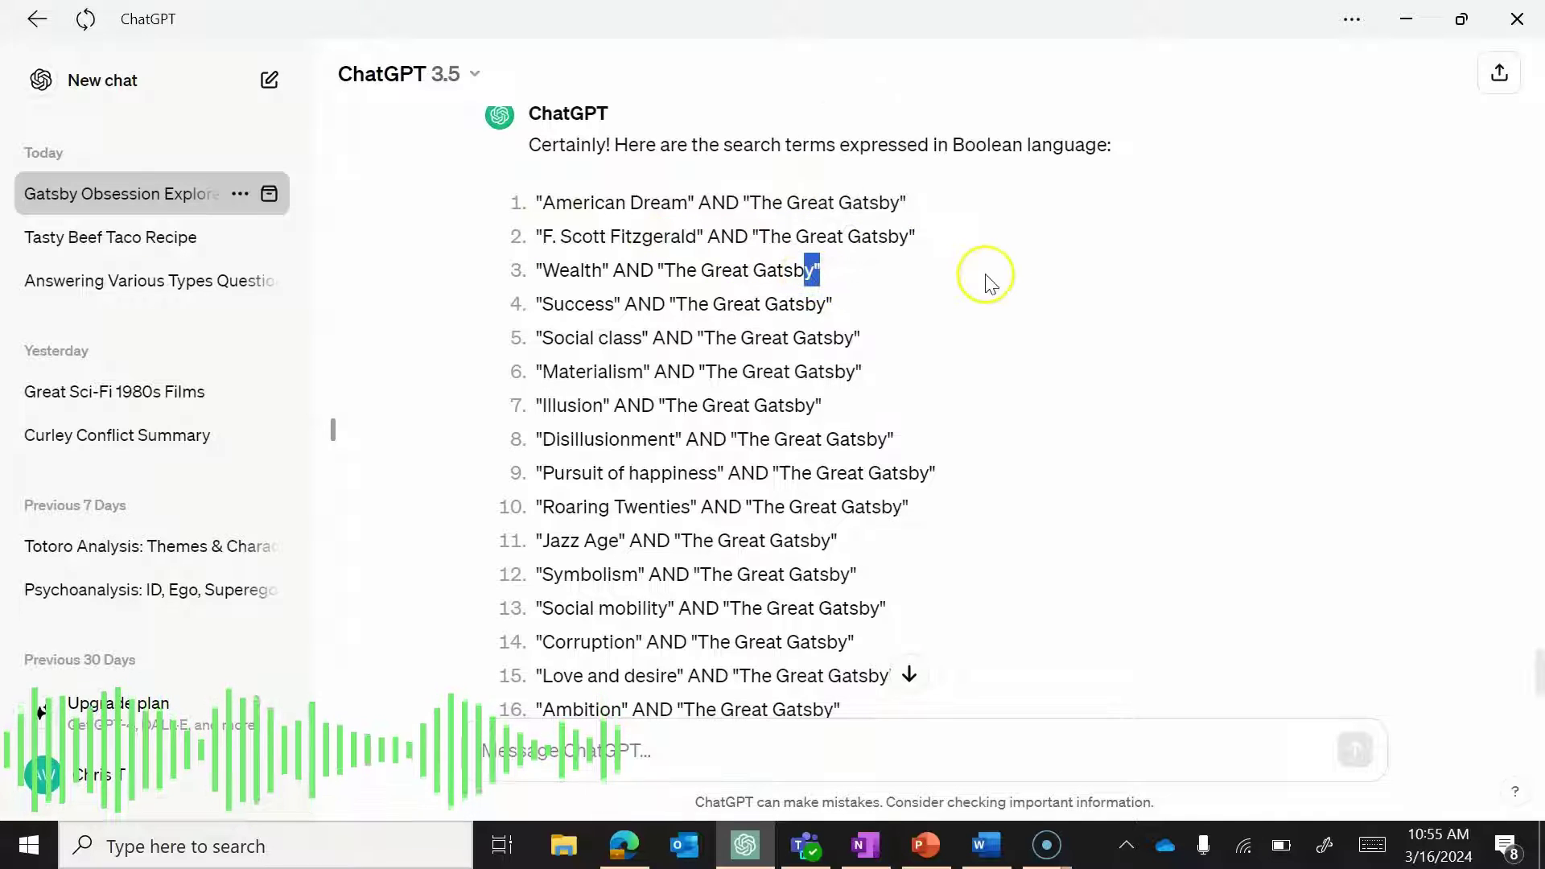
{"action": "left_click_drag", "start_coordinate": [909, 202], "coordinate": [535, 208]}
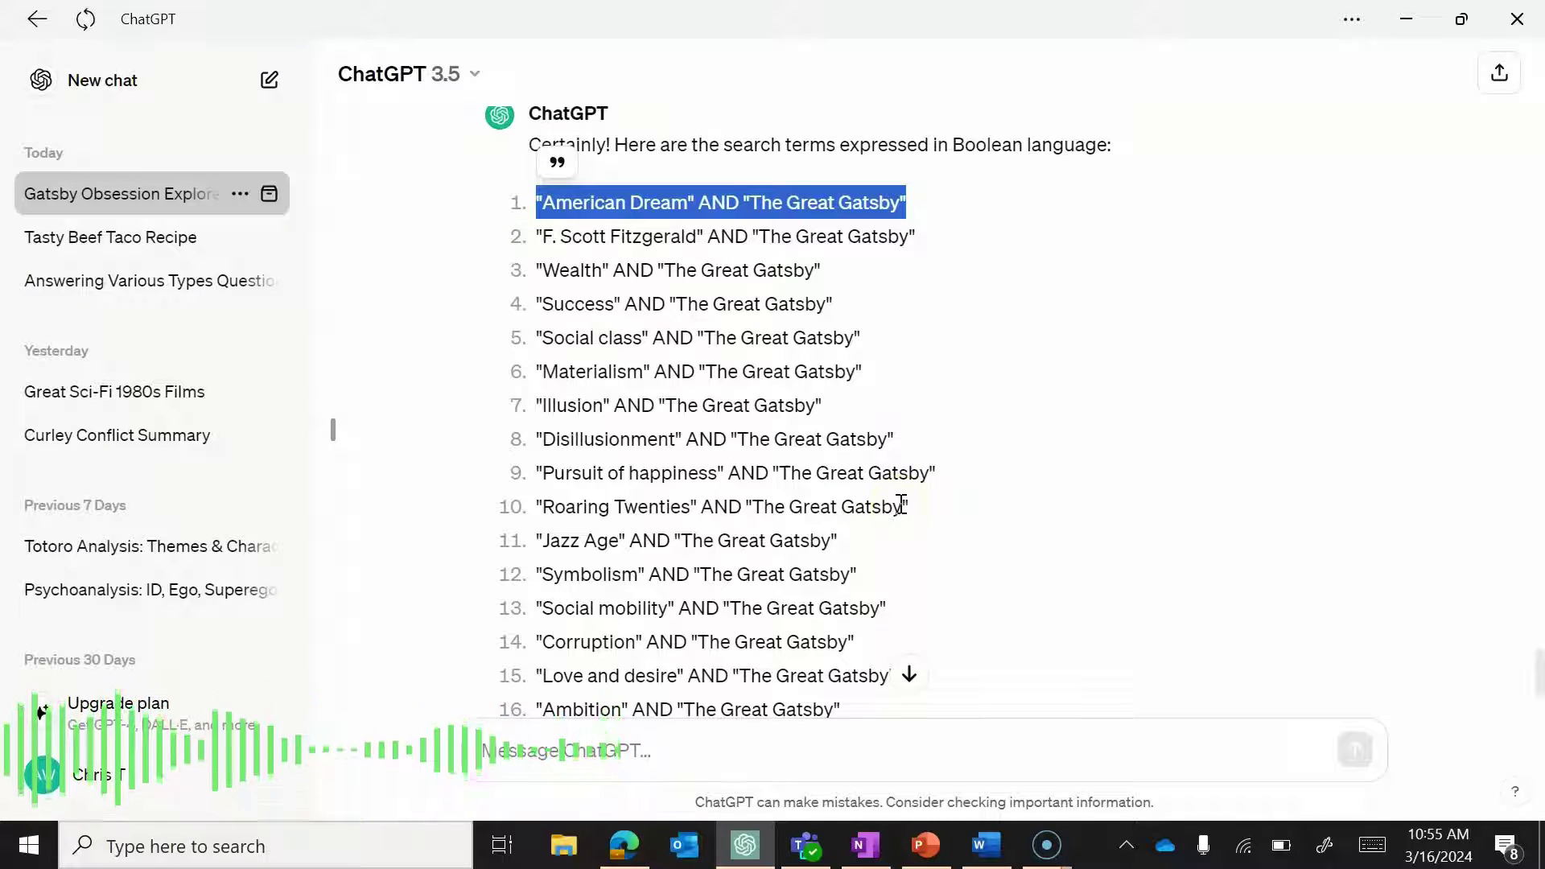
{"action": "scroll", "coordinate": [901, 505], "scroll_direction": "down", "scroll_amount": 2}
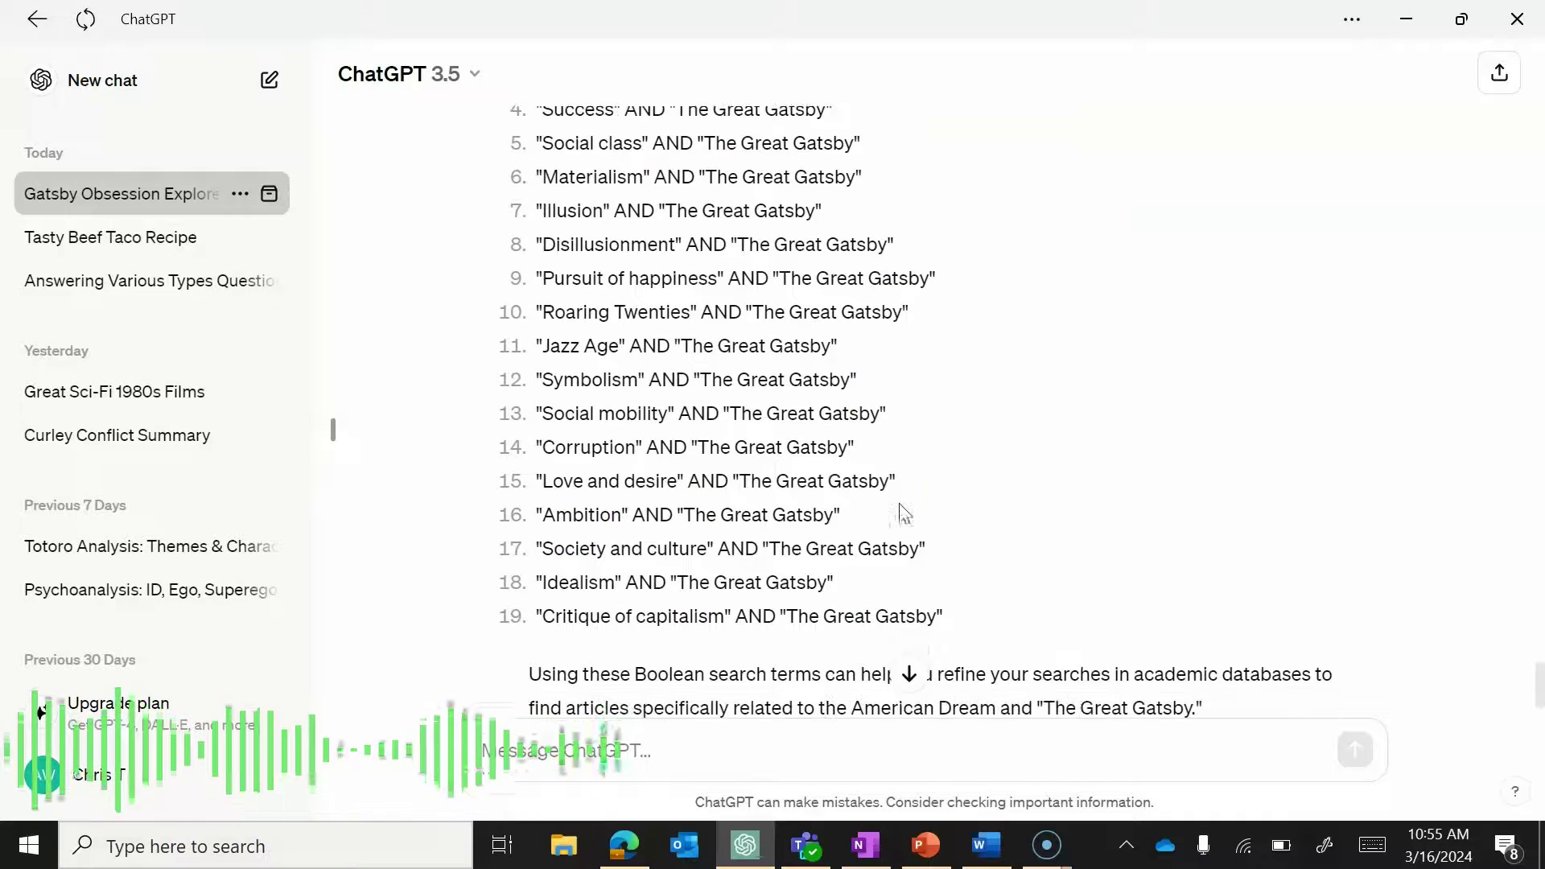
{"action": "scroll", "coordinate": [692, 415], "scroll_direction": "down", "scroll_amount": 1}
{"action": "scroll", "coordinate": [692, 416], "scroll_direction": "down", "scroll_amount": 1}
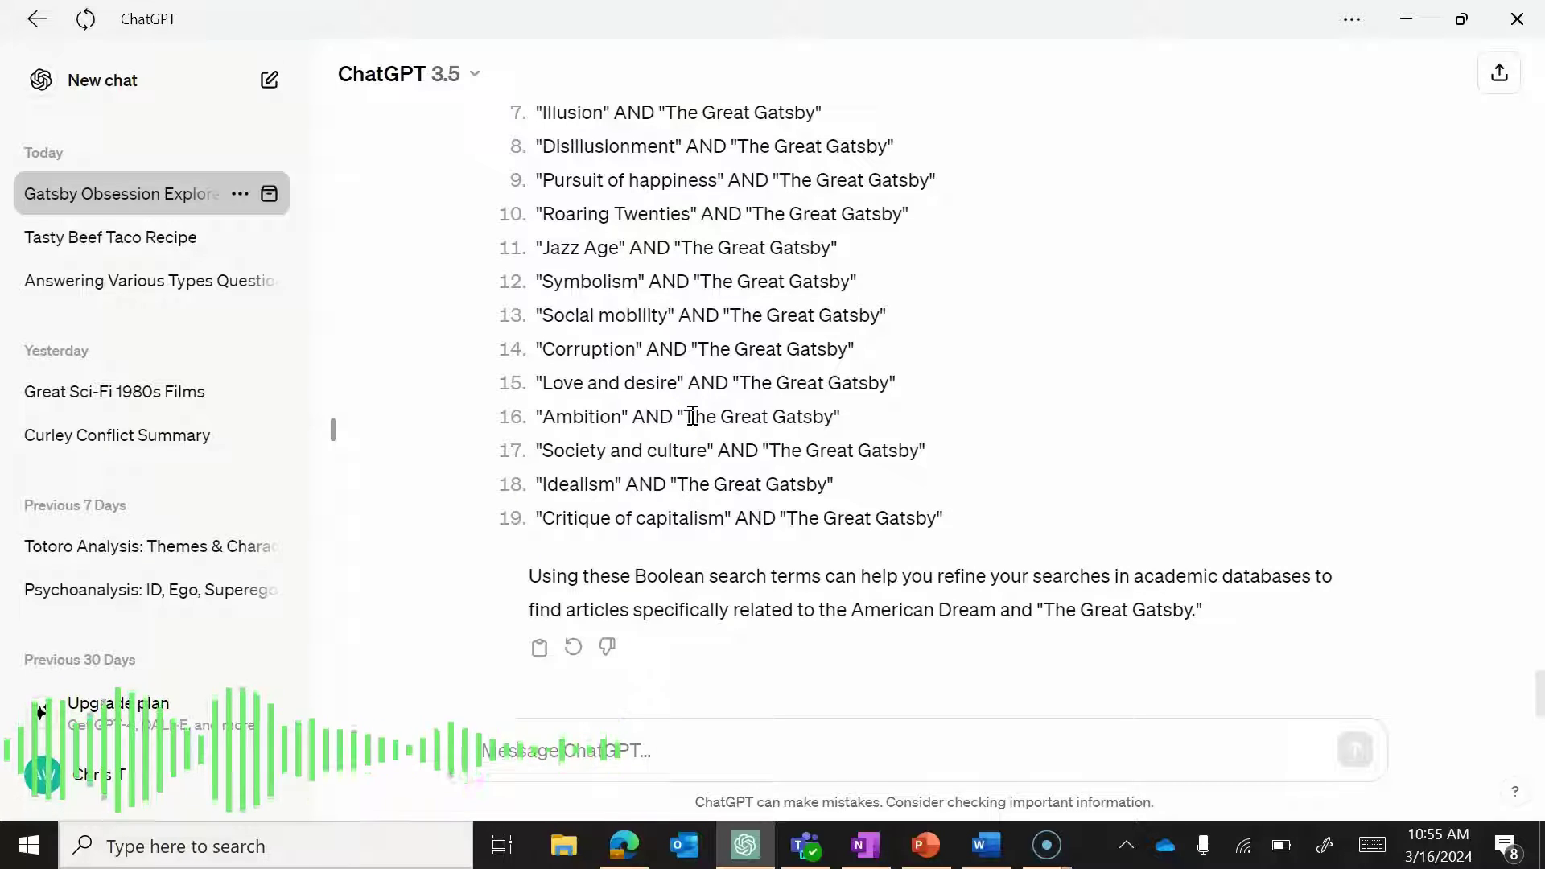
{"action": "scroll", "coordinate": [1078, 389], "scroll_direction": "up", "scroll_amount": 6}
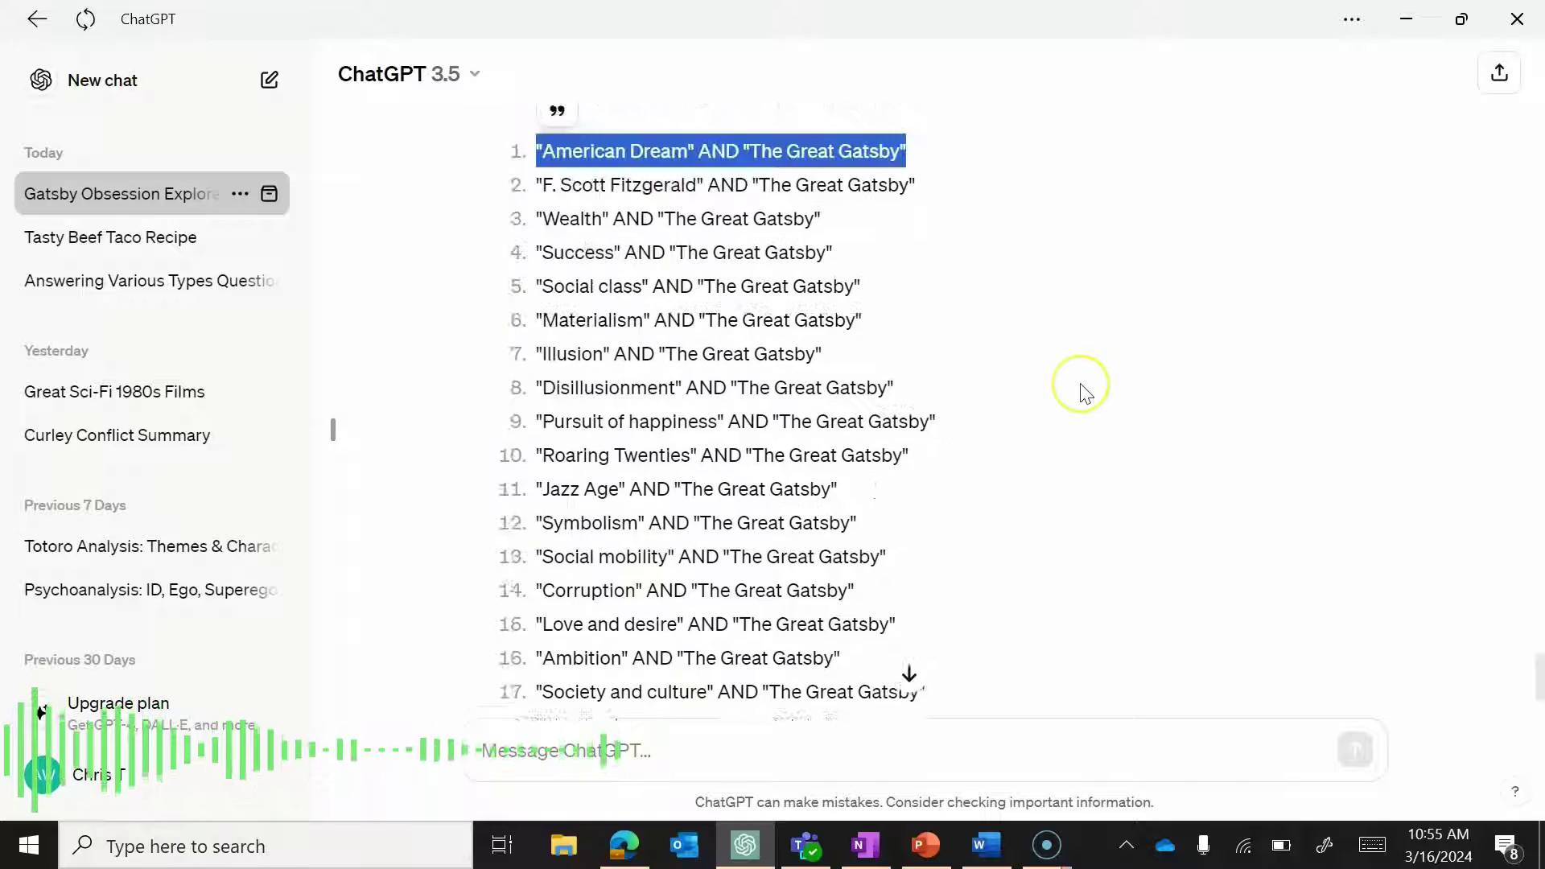
{"action": "left_click", "coordinate": [1079, 394]}
{"action": "scroll", "coordinate": [958, 420], "scroll_direction": "down", "scroll_amount": 1}
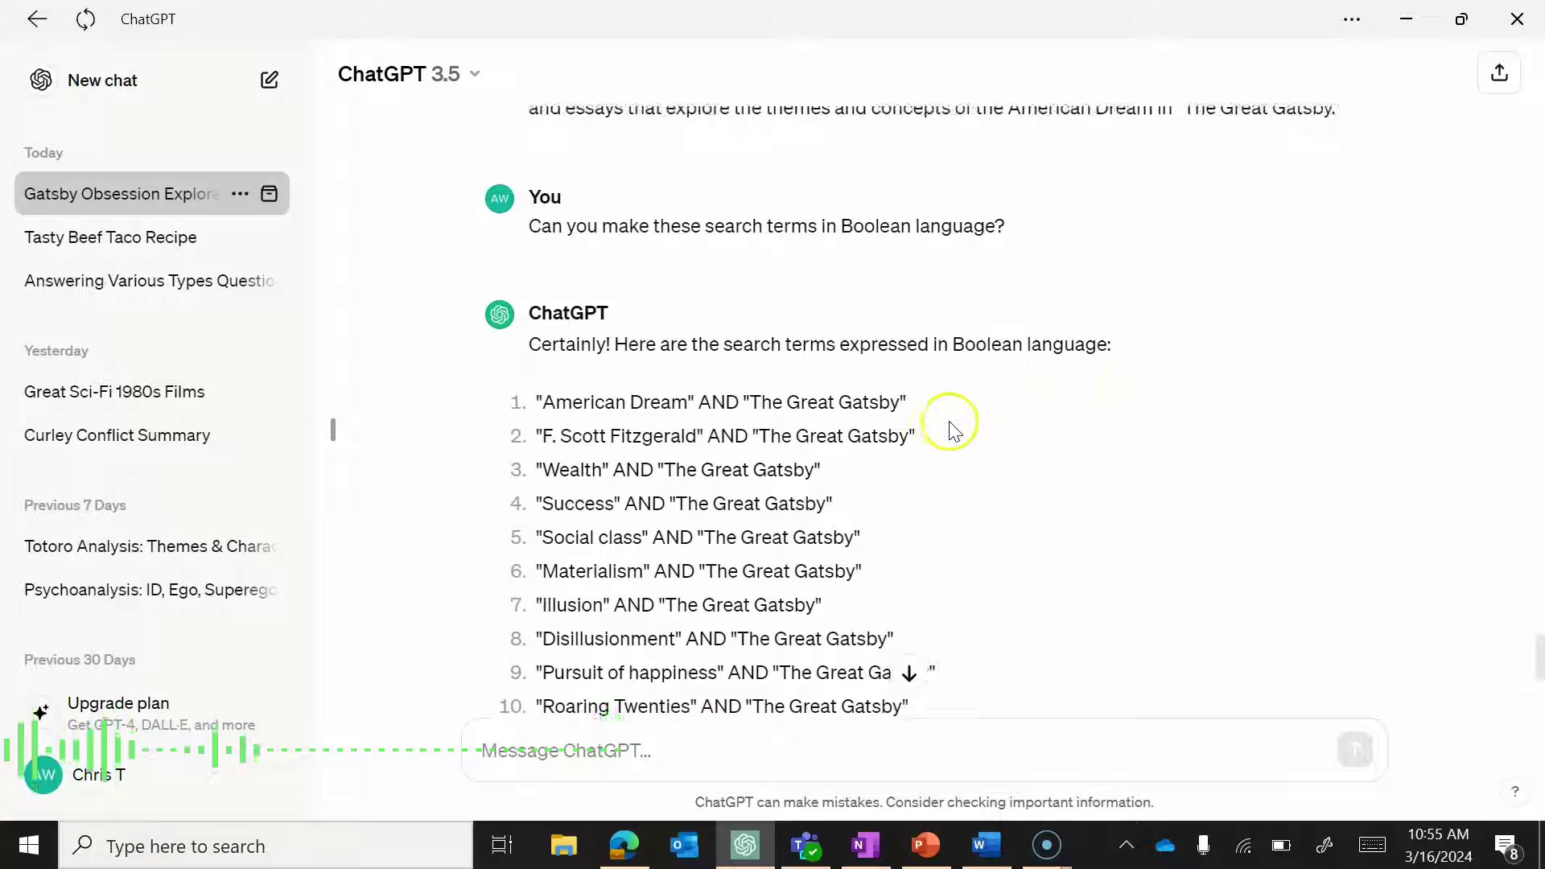
{"action": "scroll", "coordinate": [891, 626], "scroll_direction": "up", "scroll_amount": 3}
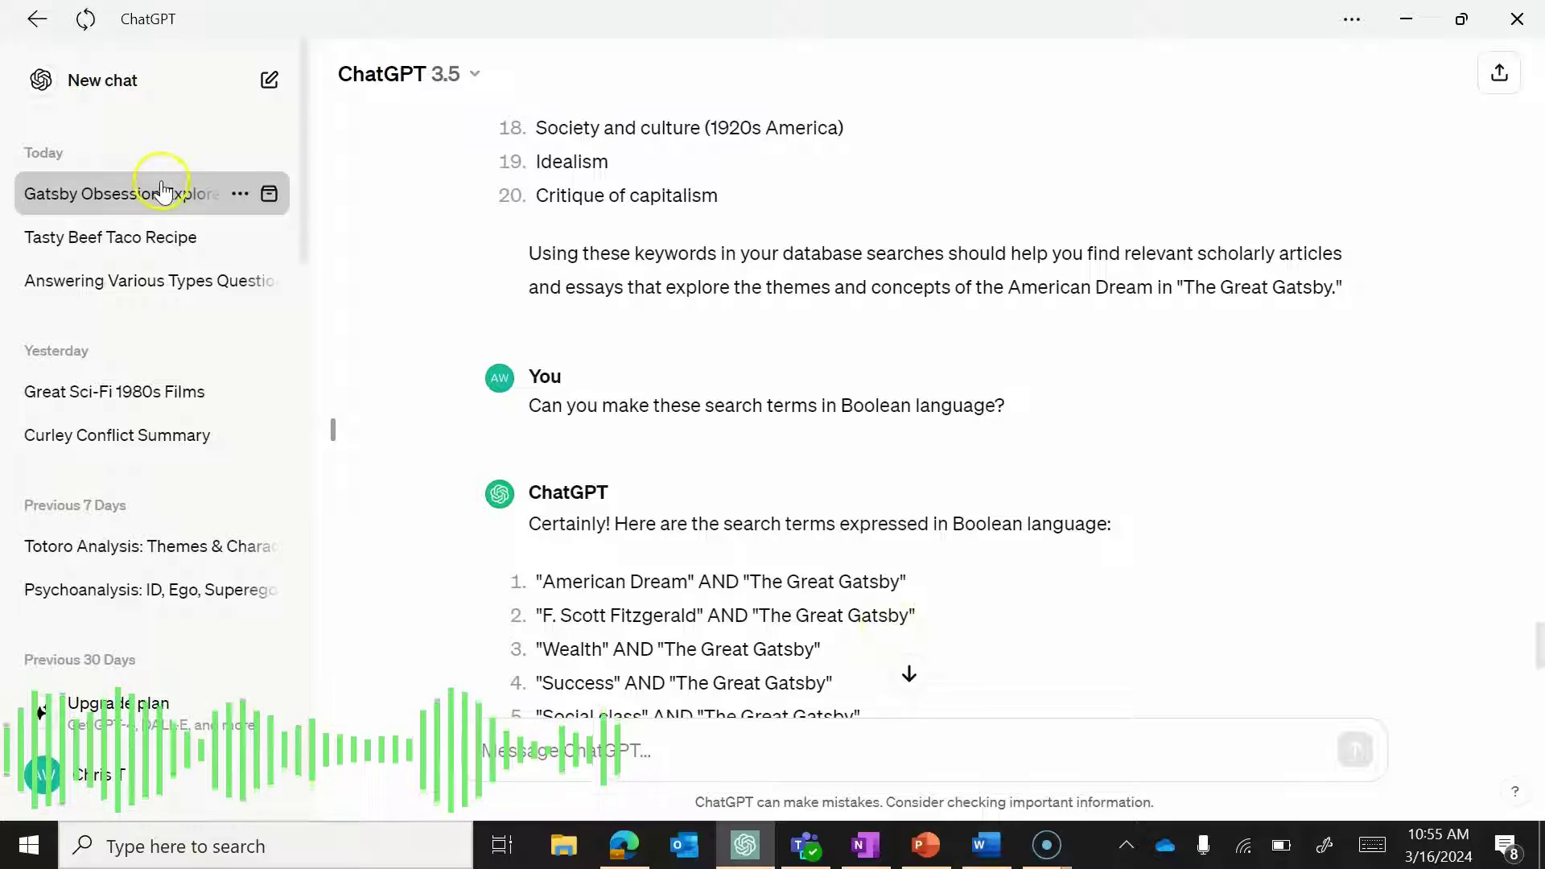
Open the earlier Tasty Beef Taco Recipe chat and skim through its conversation.
{"action": "left_click", "coordinate": [134, 240]}
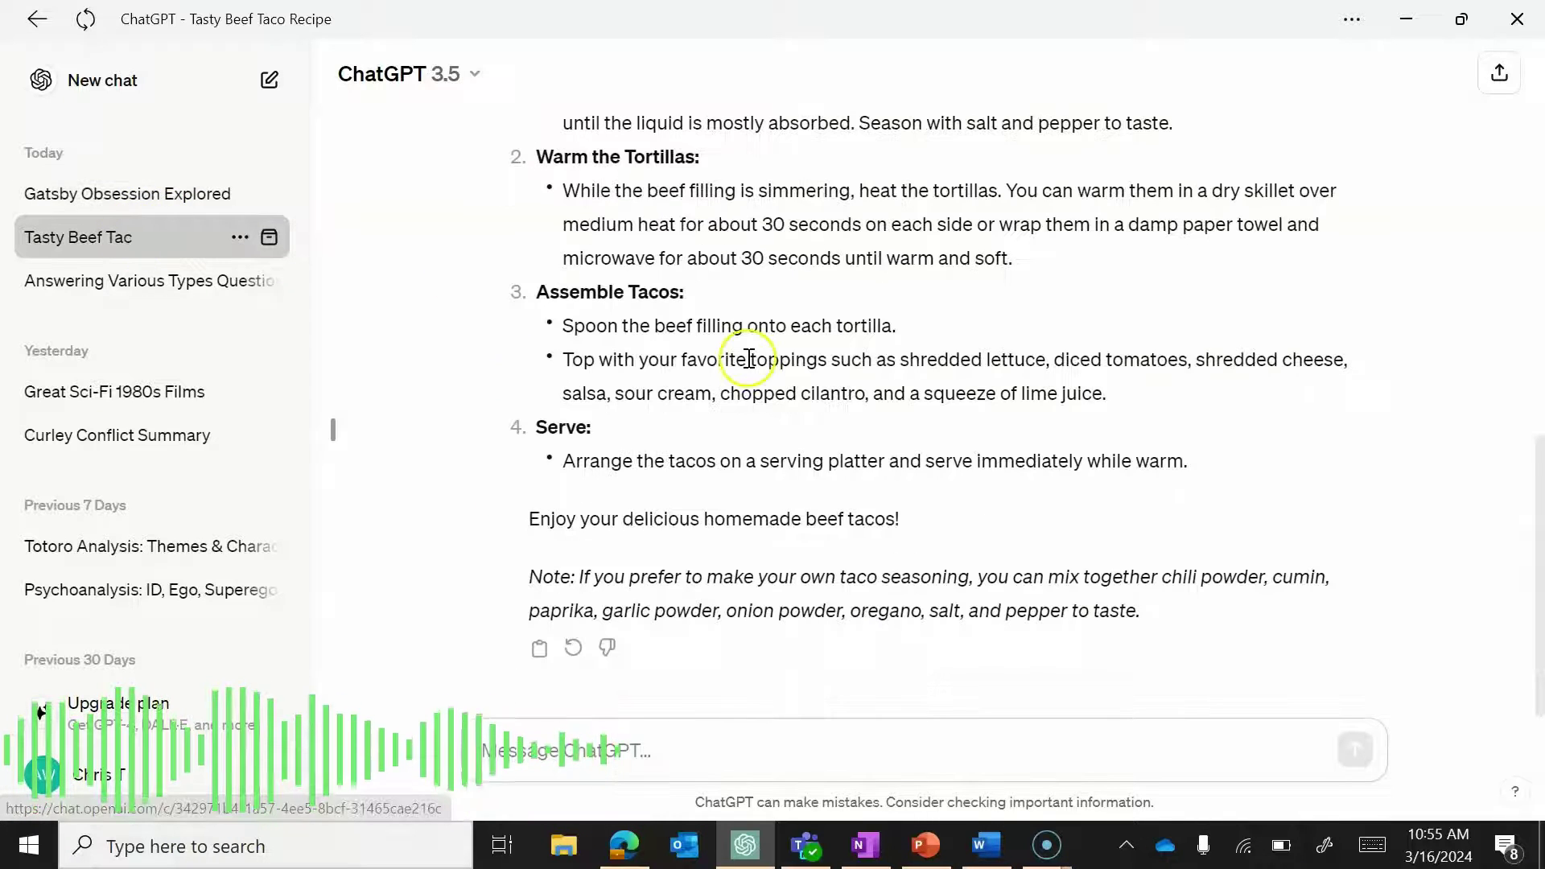
{"action": "scroll", "coordinate": [748, 358], "scroll_direction": "up", "scroll_amount": 5}
{"action": "scroll", "coordinate": [748, 358], "scroll_direction": "down", "scroll_amount": 5}
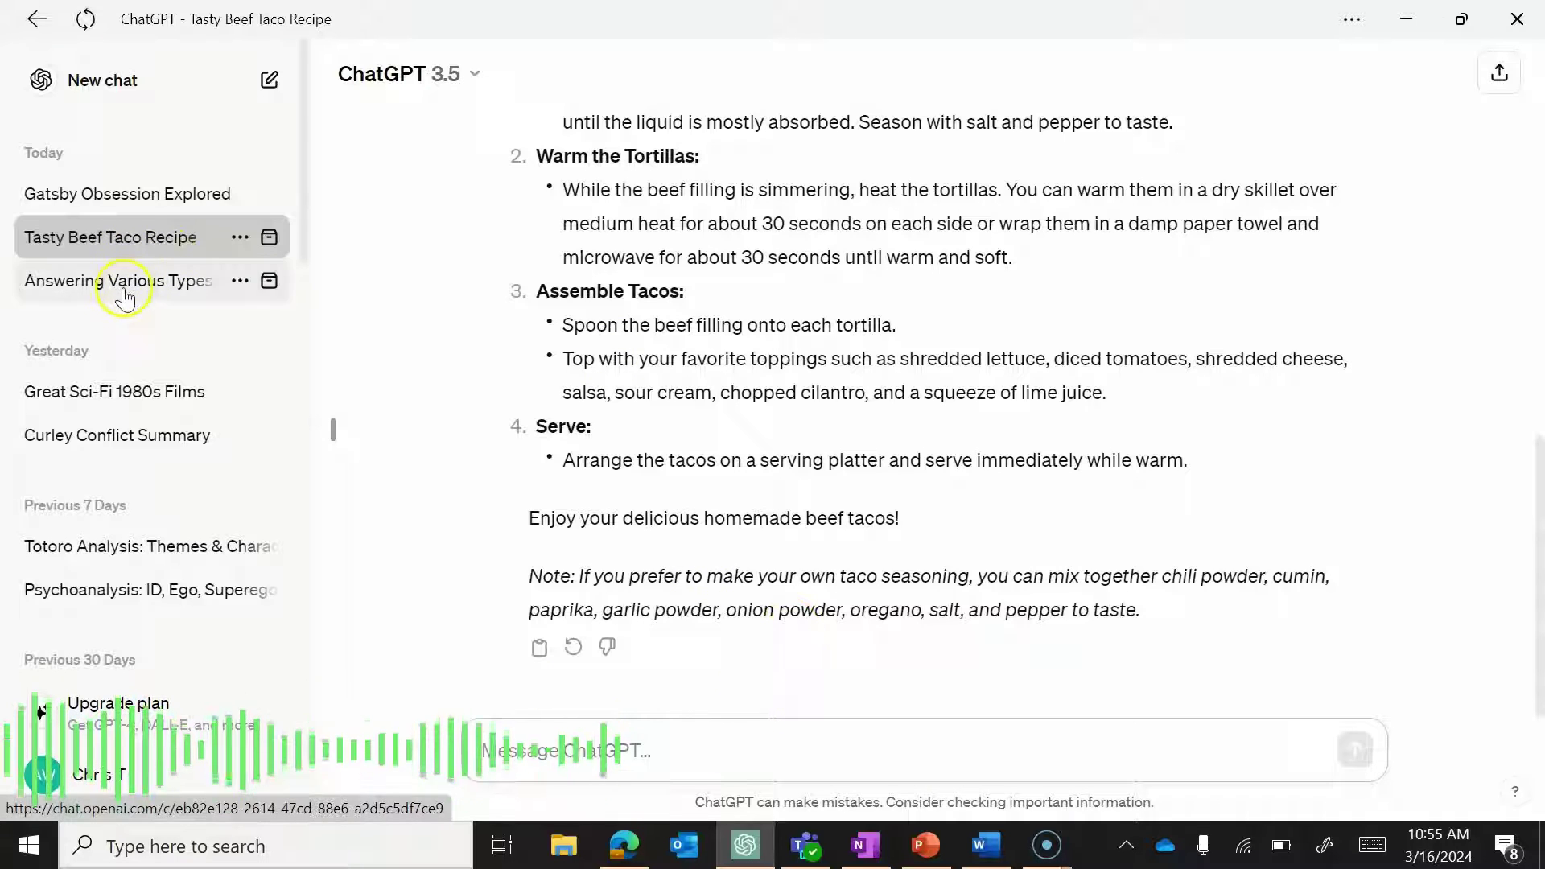
Return to the Gatsby Obsession Explored chat and rename it "Gatsby Research".
{"action": "left_click", "coordinate": [104, 195]}
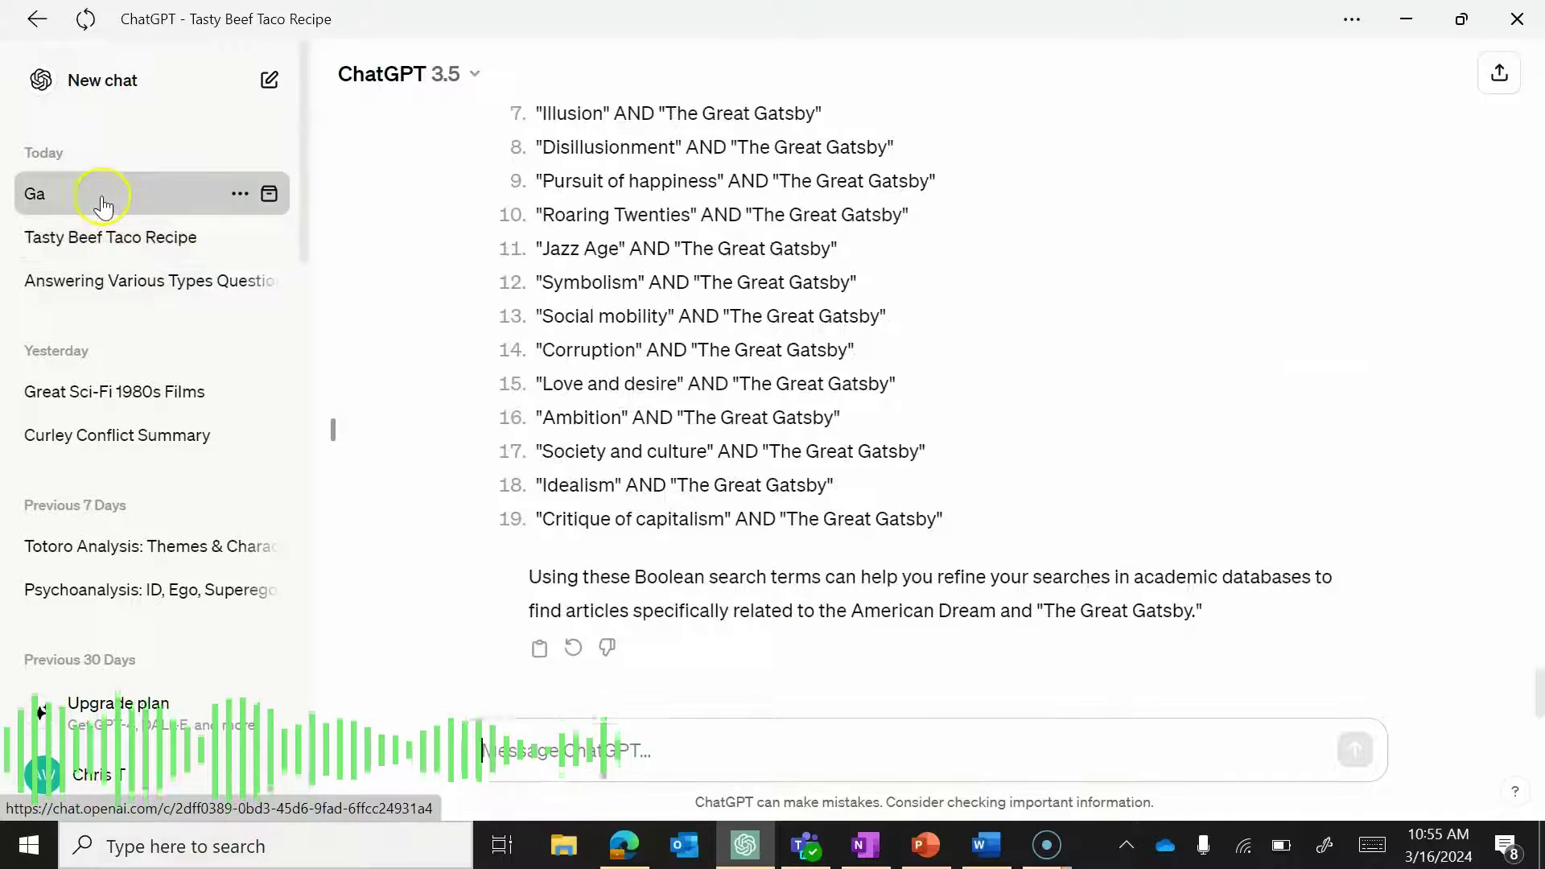
{"action": "left_click", "coordinate": [240, 194]}
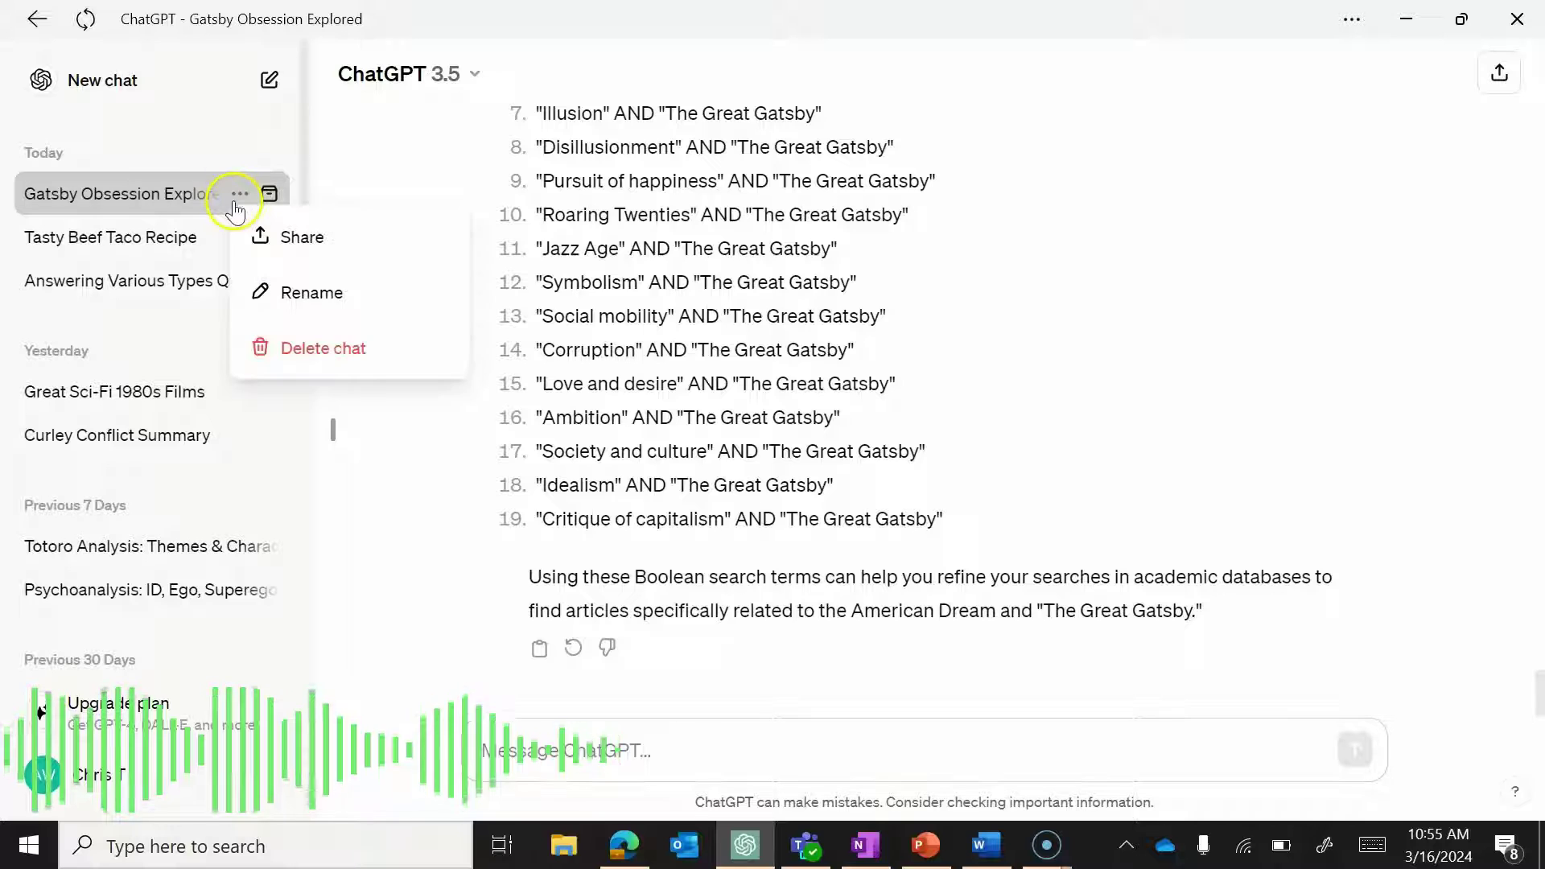
{"action": "left_click", "coordinate": [289, 308]}
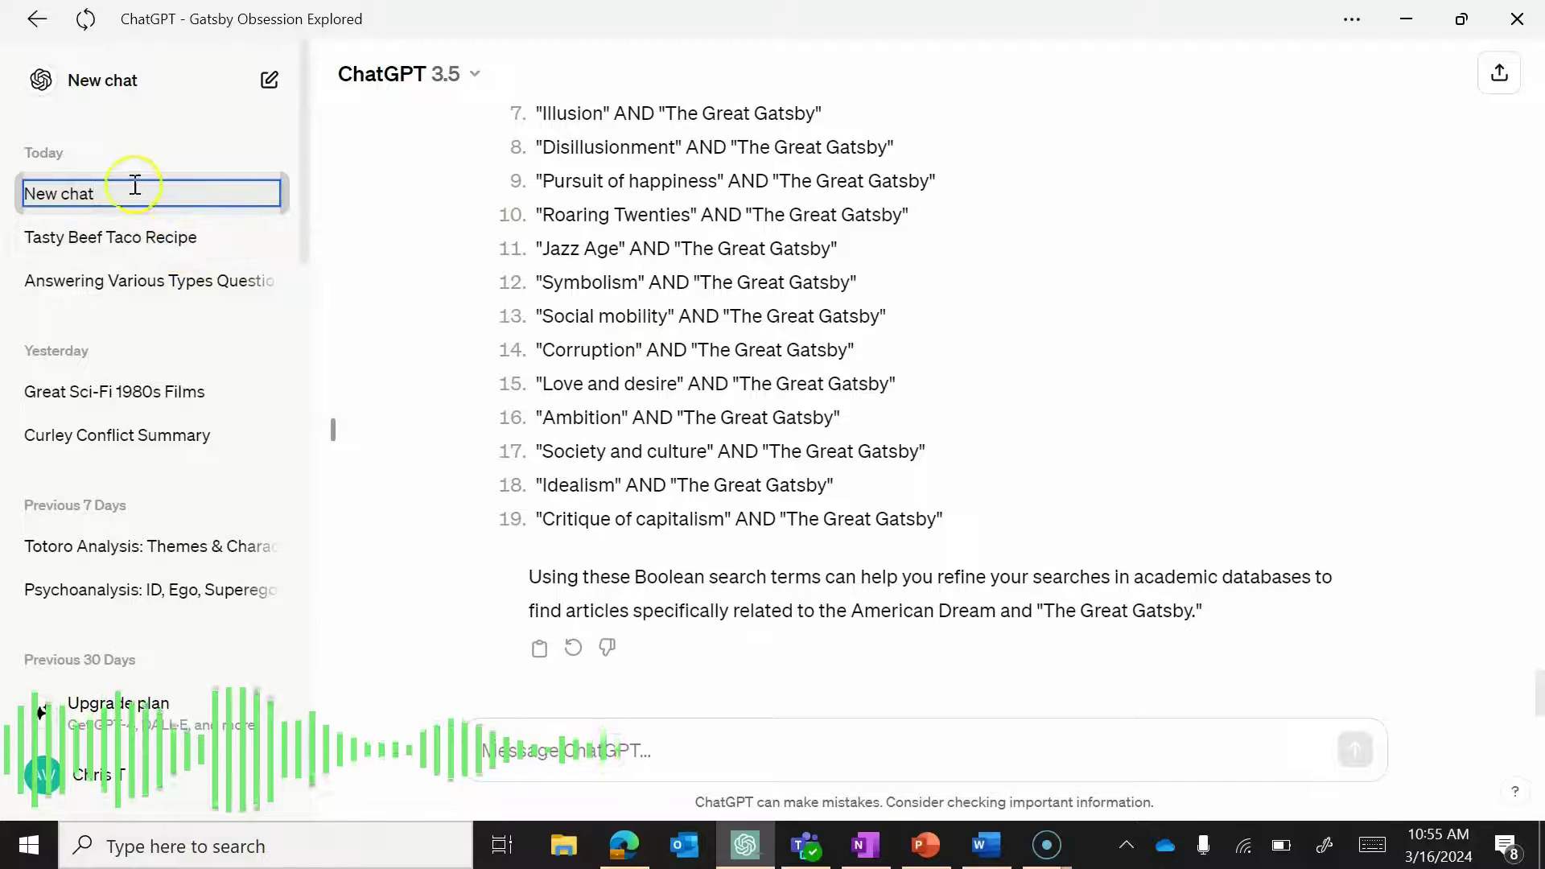
{"action": "left_click_drag", "start_coordinate": [131, 191], "coordinate": [10, 197]}
{"action": "type", "text": "Gatsby R"}
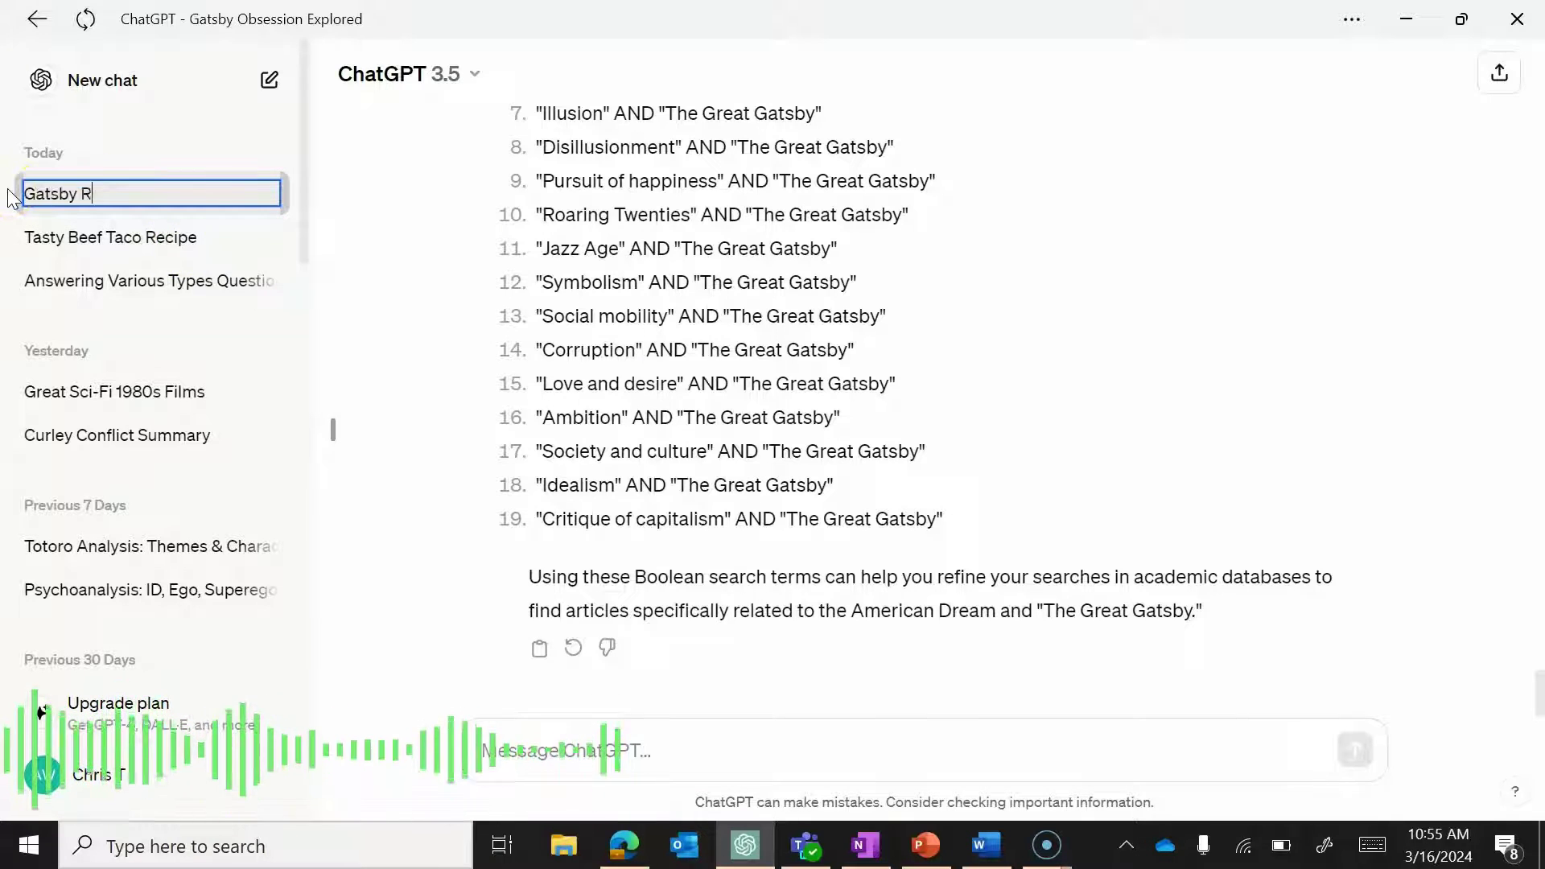
{"action": "type", "text": "esearch"}
{"action": "key", "text": "Return"}
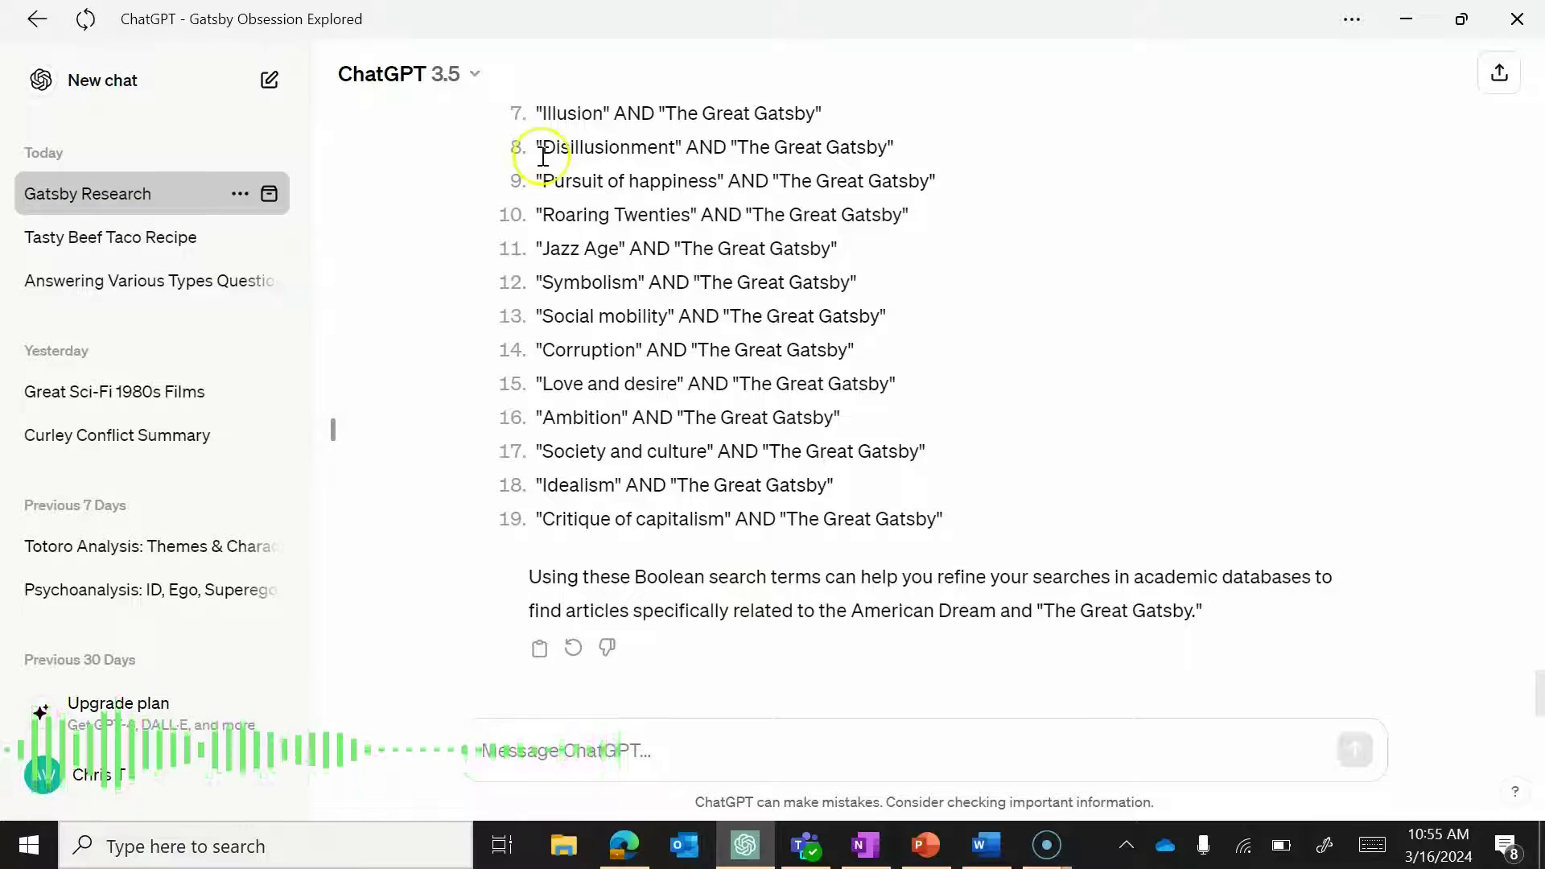
Review the whole Gatsby Research conversation from its earliest questions down to the Boolean search terms.
{"action": "scroll", "coordinate": [700, 438], "scroll_direction": "up", "scroll_amount": 10}
{"action": "scroll", "coordinate": [700, 439], "scroll_direction": "down", "scroll_amount": 10}
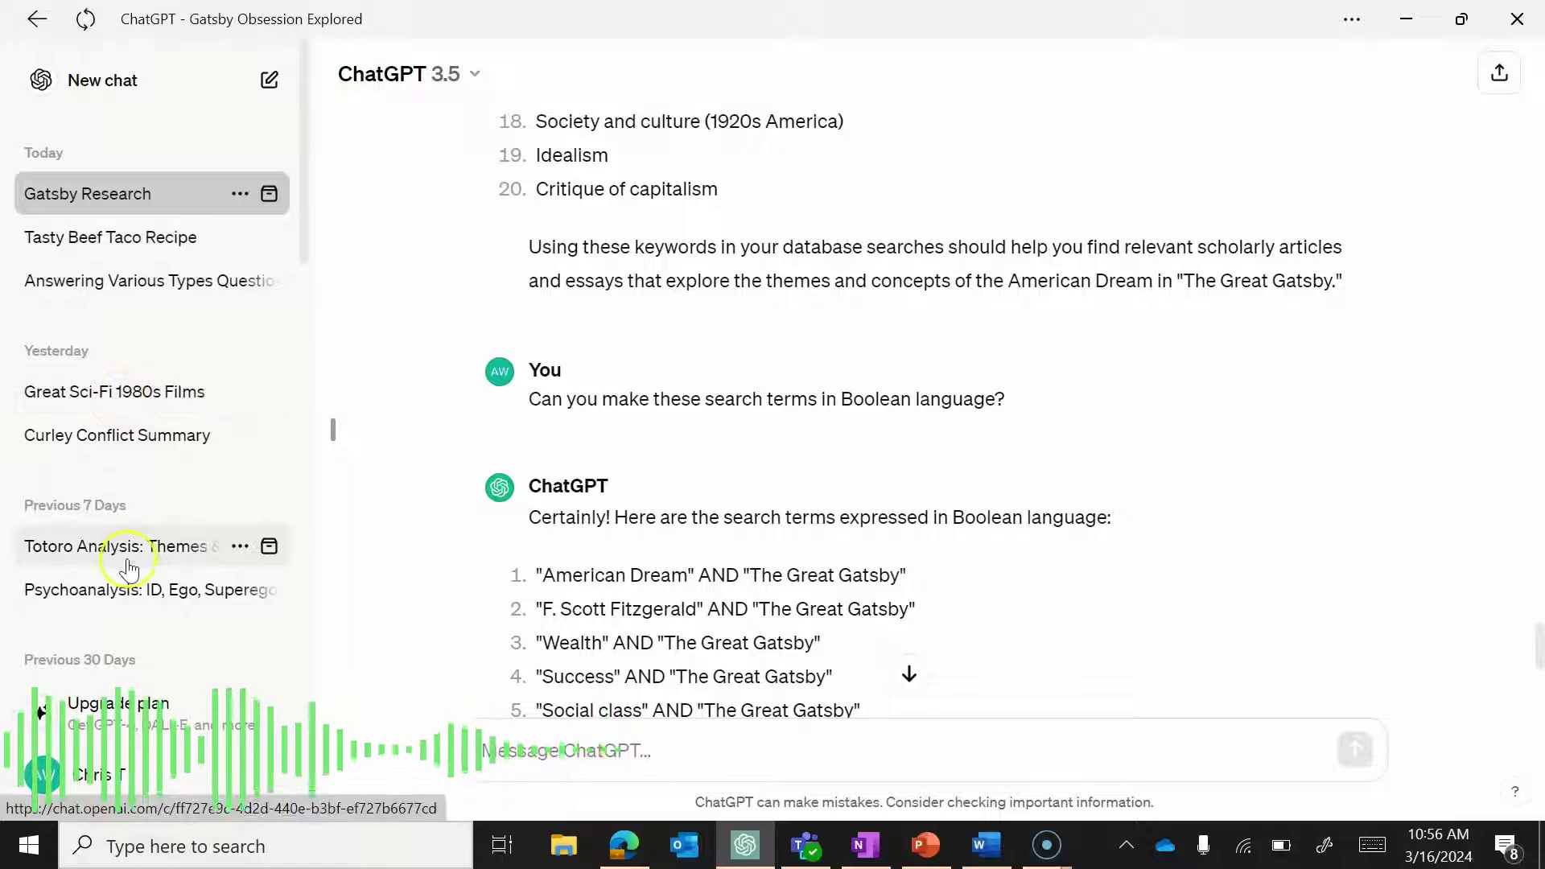
{"action": "scroll", "coordinate": [614, 607], "scroll_direction": "down", "scroll_amount": 8}
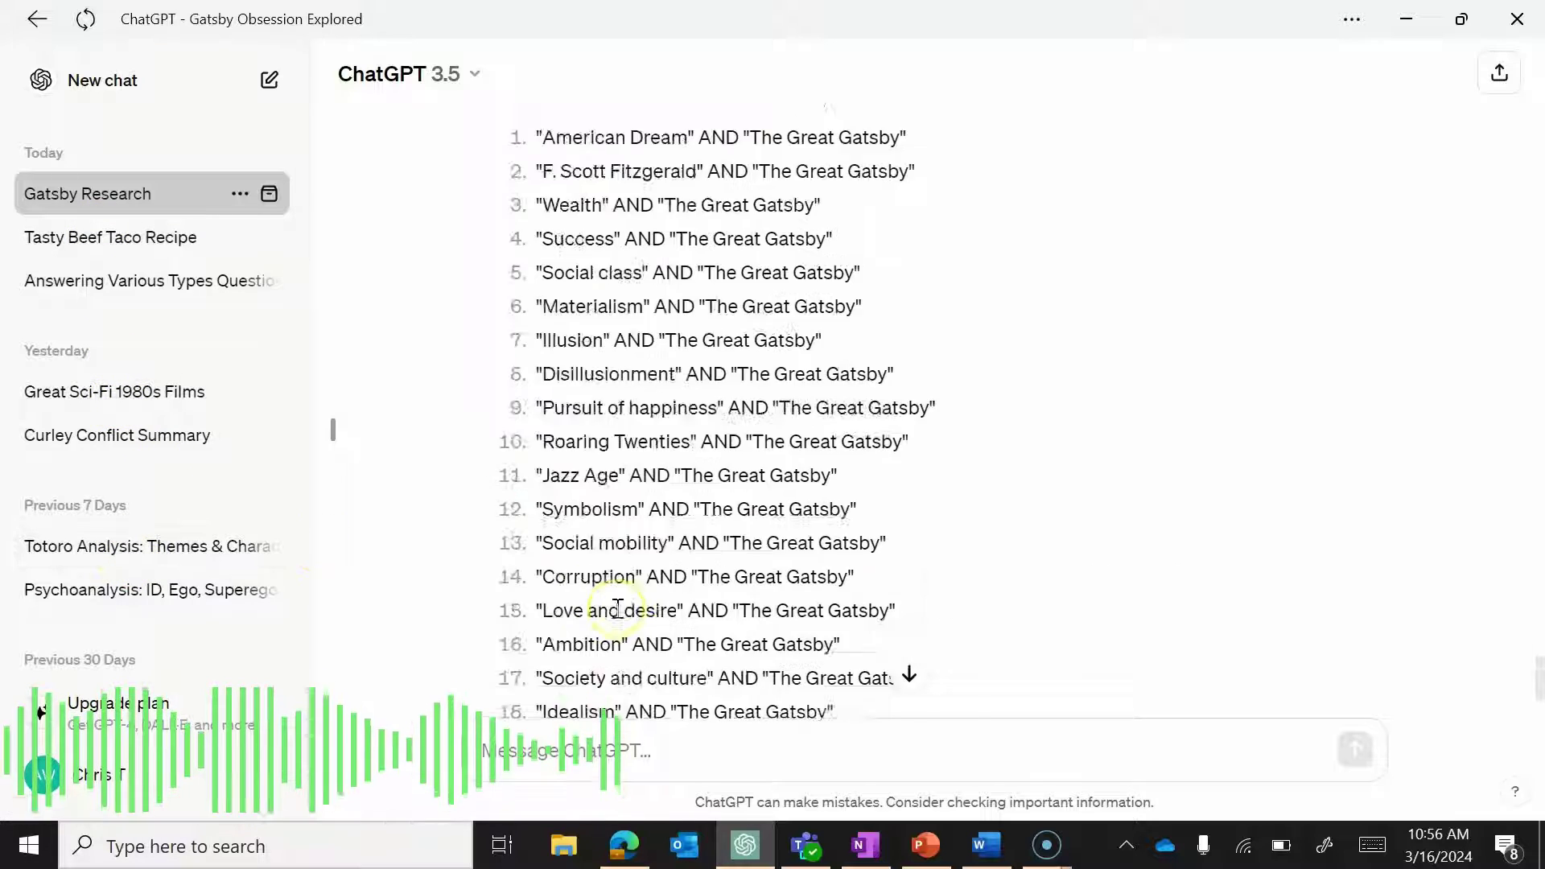
{"action": "scroll", "coordinate": [618, 605], "scroll_direction": "up", "scroll_amount": 13}
{"action": "scroll", "coordinate": [618, 606], "scroll_direction": "up", "scroll_amount": 20}
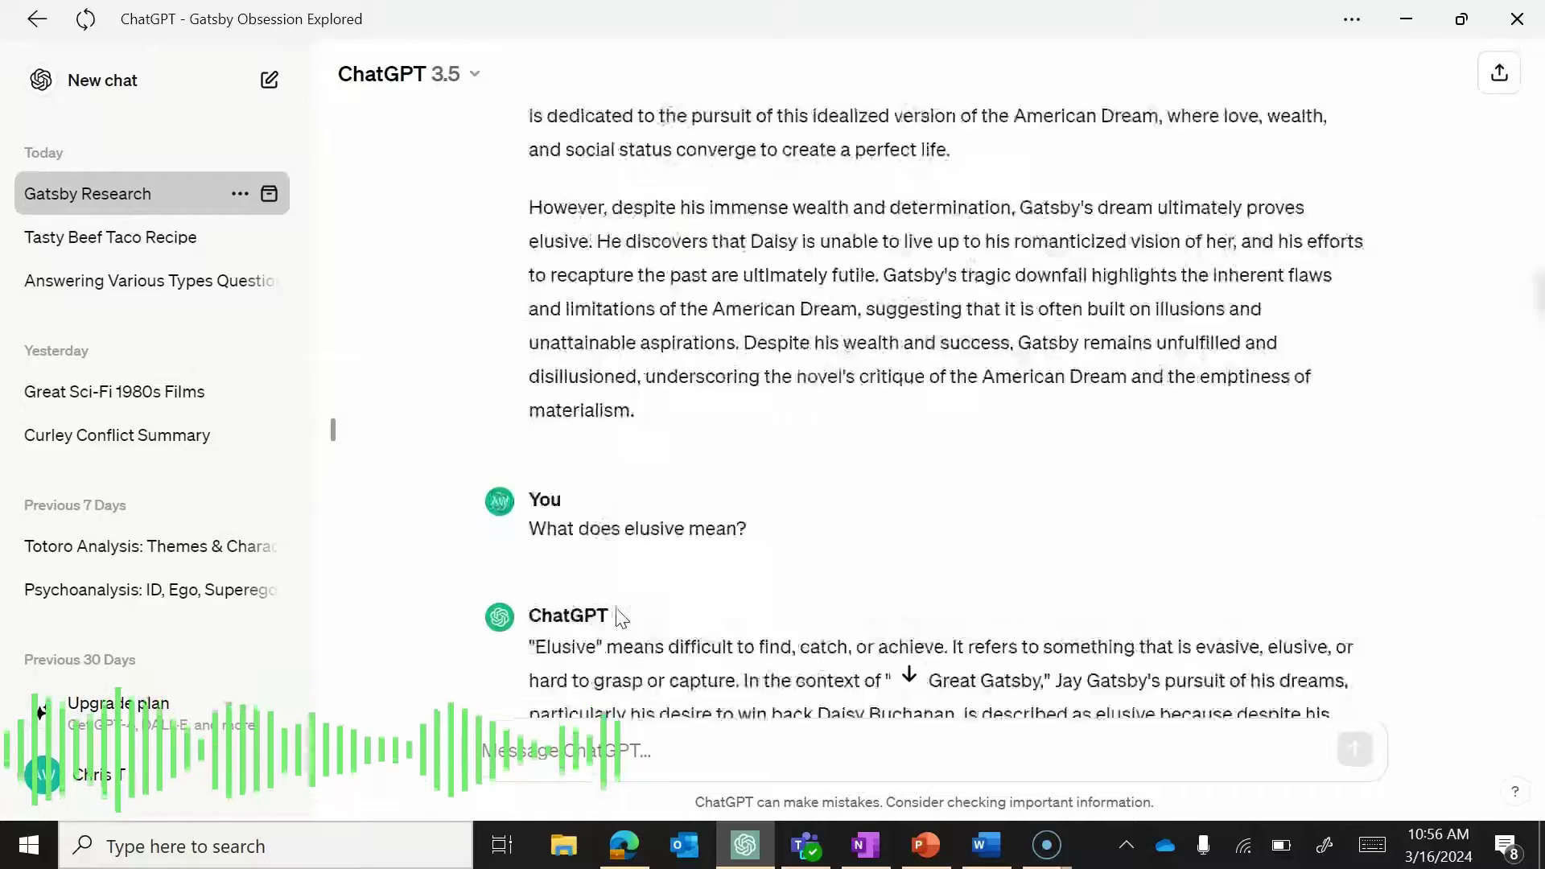
{"action": "scroll", "coordinate": [620, 616], "scroll_direction": "down", "scroll_amount": 5}
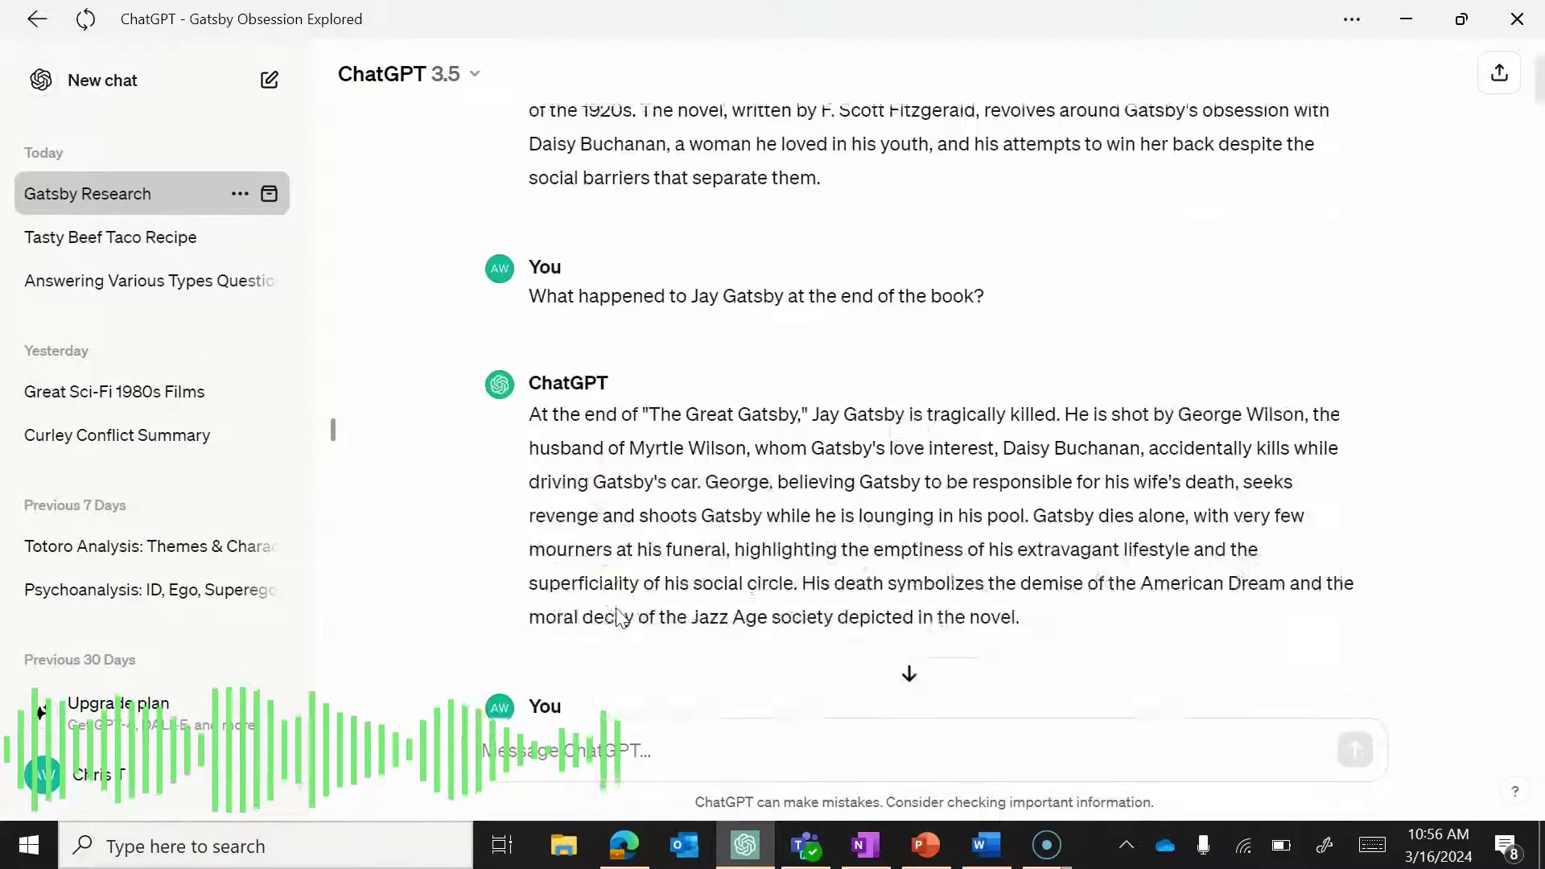
{"action": "scroll", "coordinate": [618, 610], "scroll_direction": "up", "scroll_amount": 6}
{"action": "scroll", "coordinate": [838, 452], "scroll_direction": "down", "scroll_amount": 20}
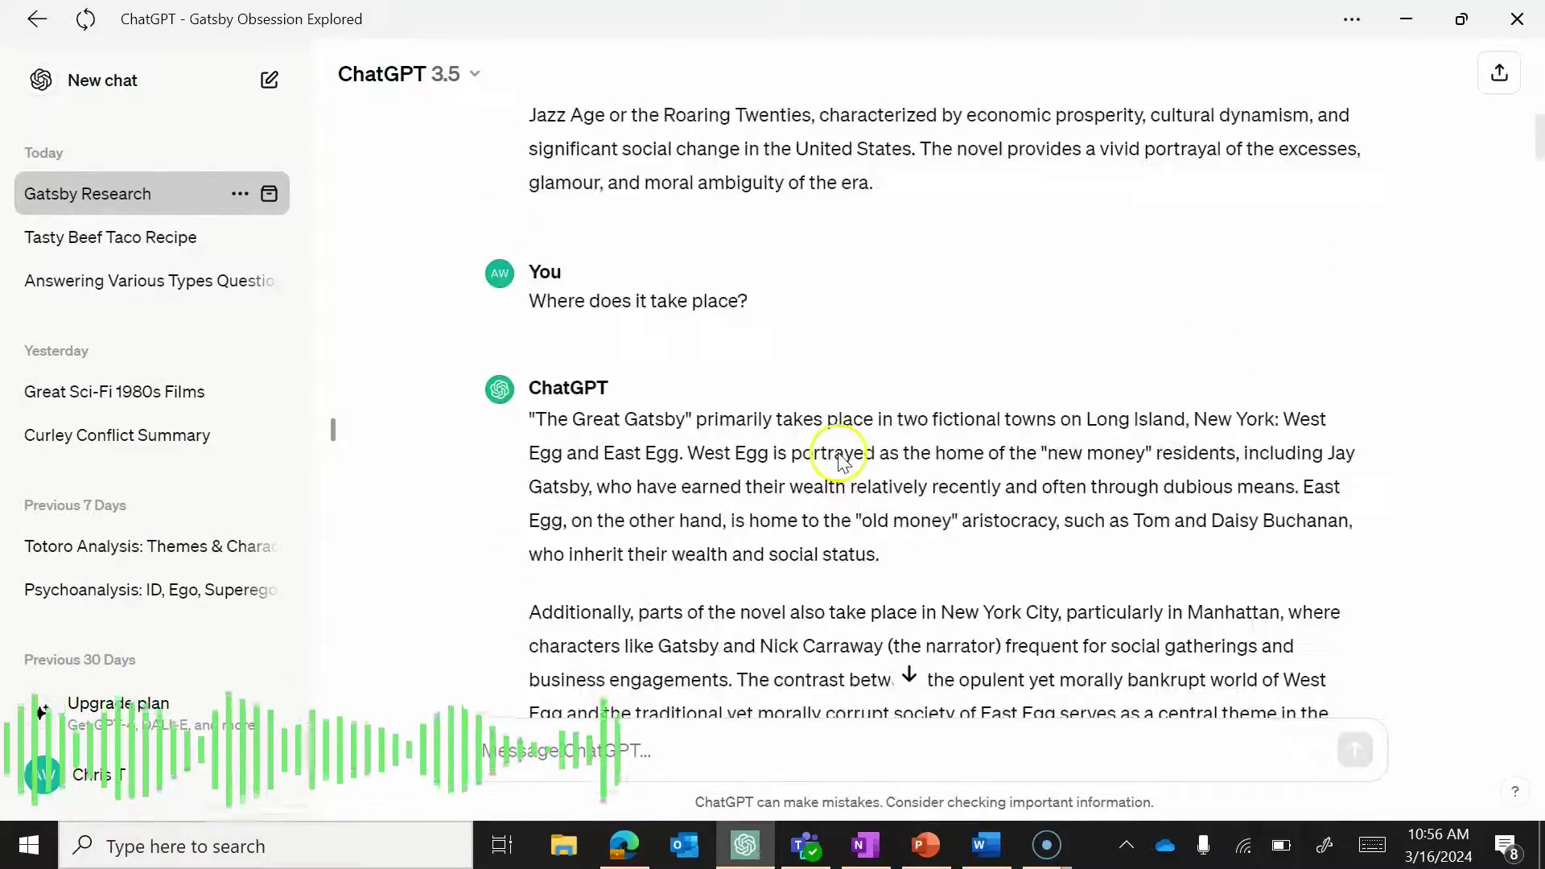
{"action": "scroll", "coordinate": [840, 462], "scroll_direction": "down", "scroll_amount": 20}
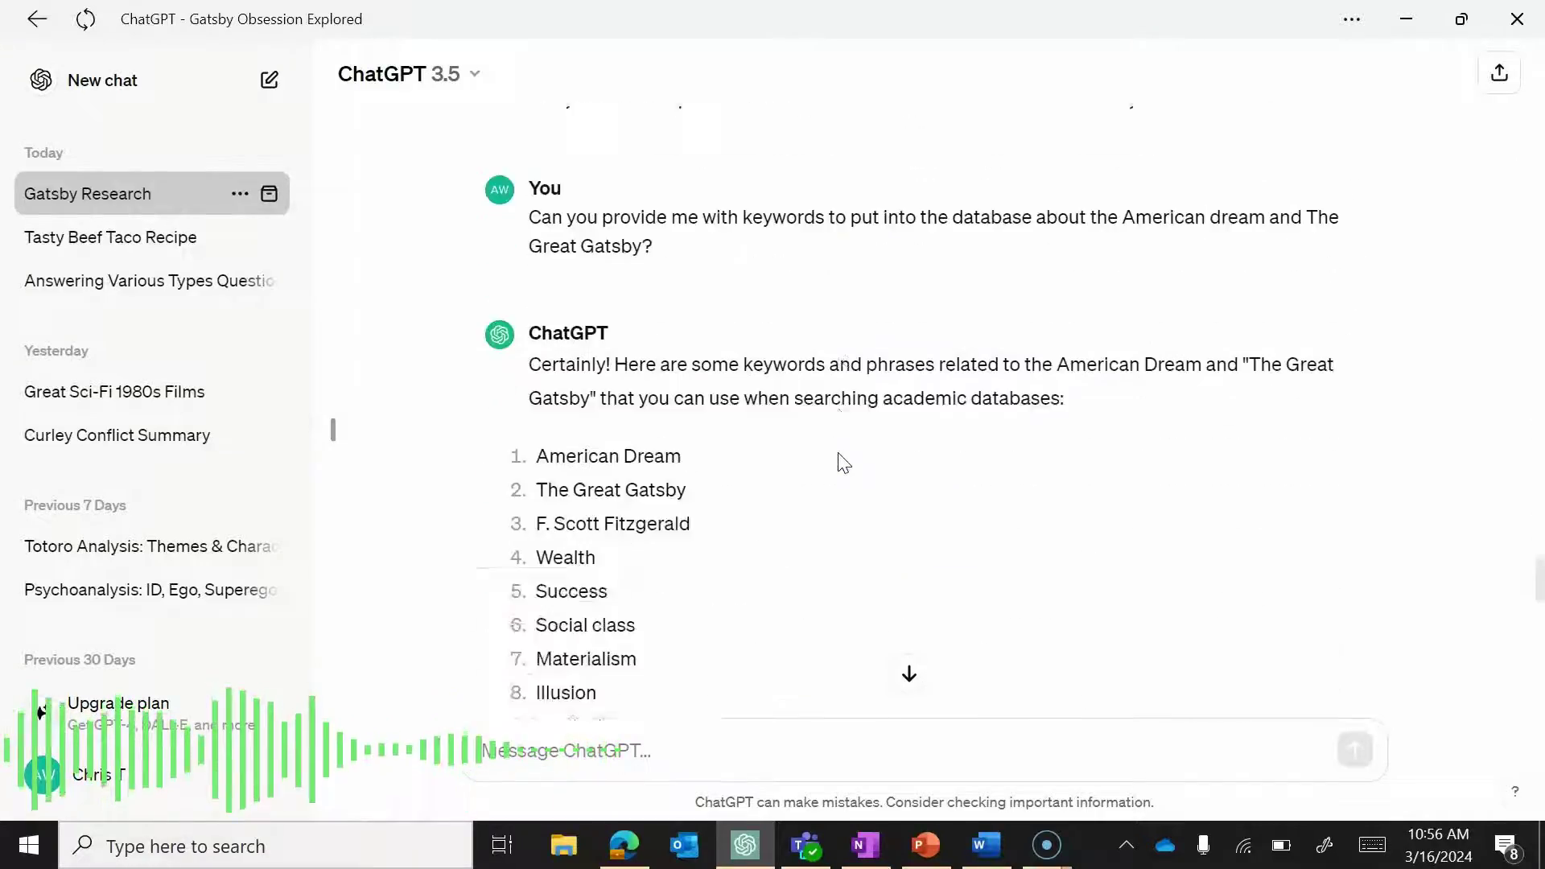
{"action": "scroll", "coordinate": [841, 459], "scroll_direction": "down", "scroll_amount": 10}
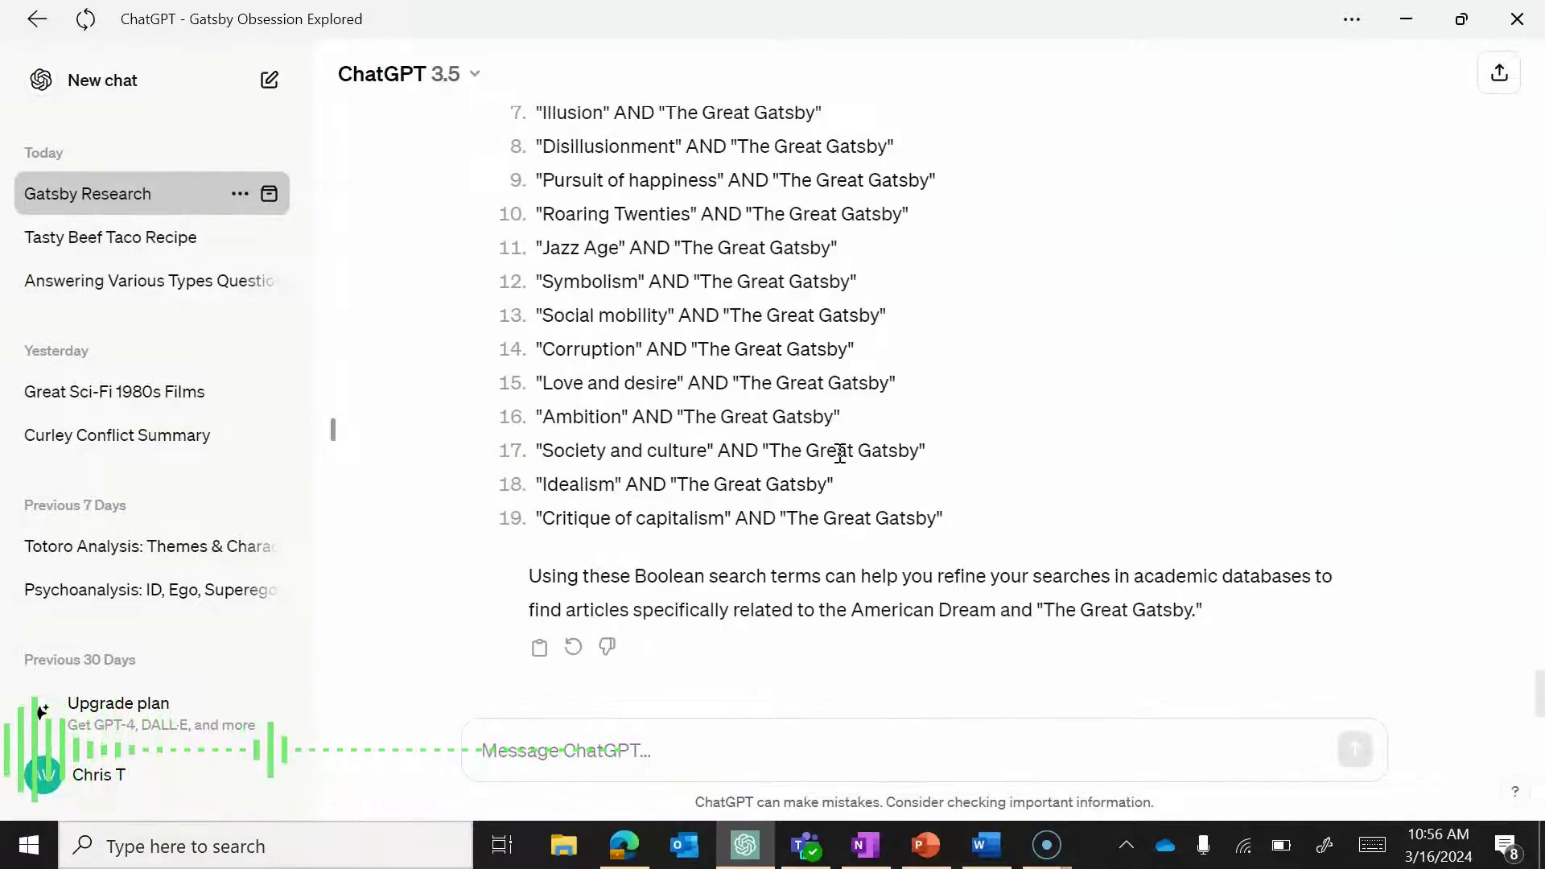
Switch to the PowerPoint slide show and go to the "Command Chat GPT to do tasks" slide with the basic commands.
{"action": "left_click", "coordinate": [831, 850]}
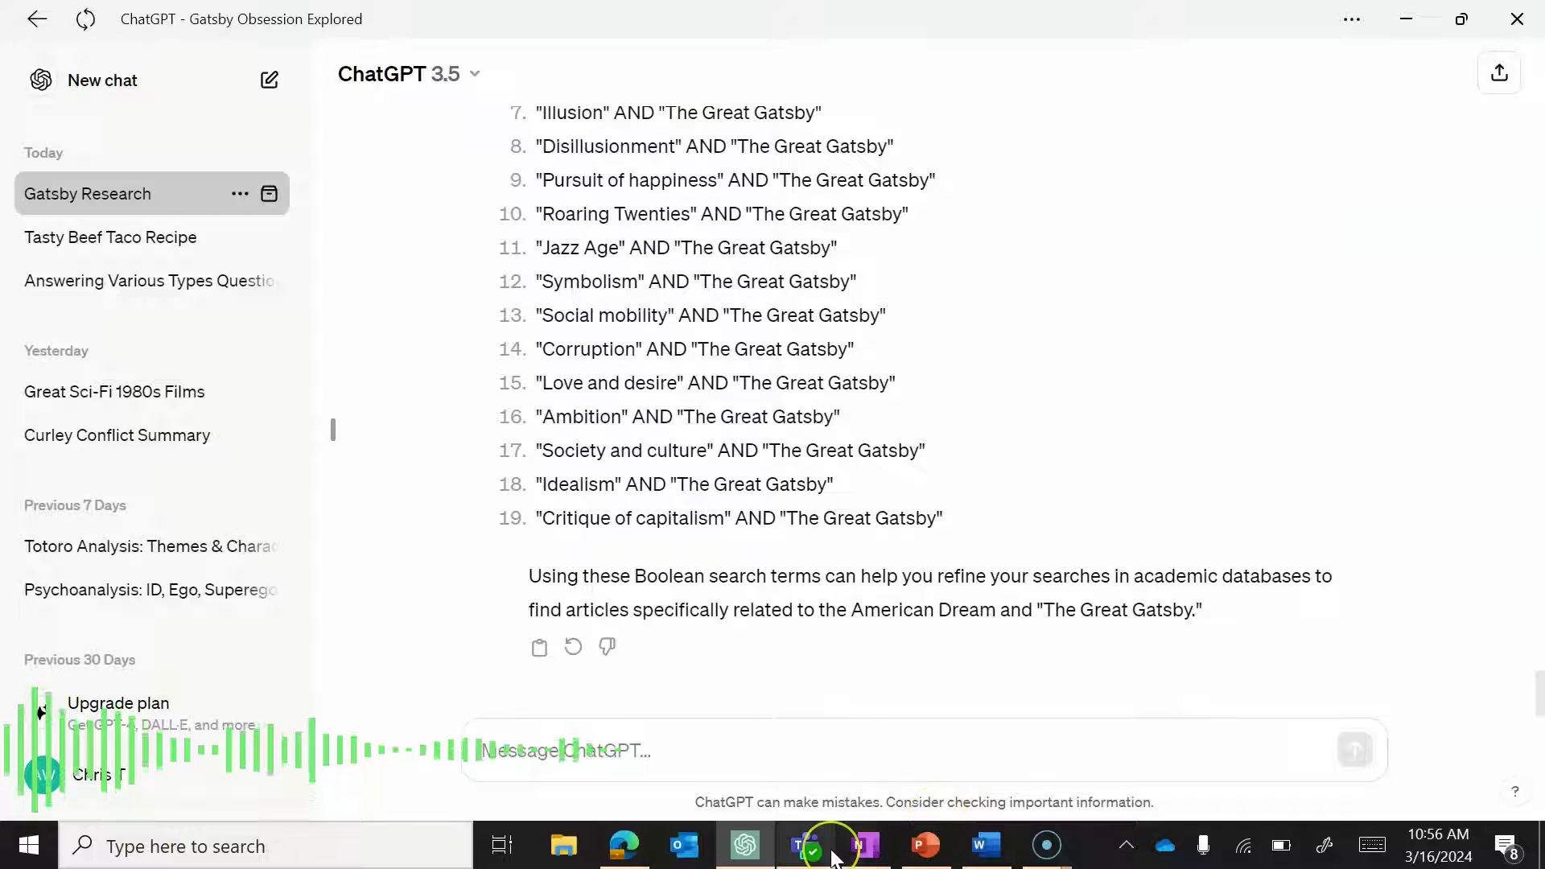
{"action": "mouse_move", "coordinate": [833, 858]}
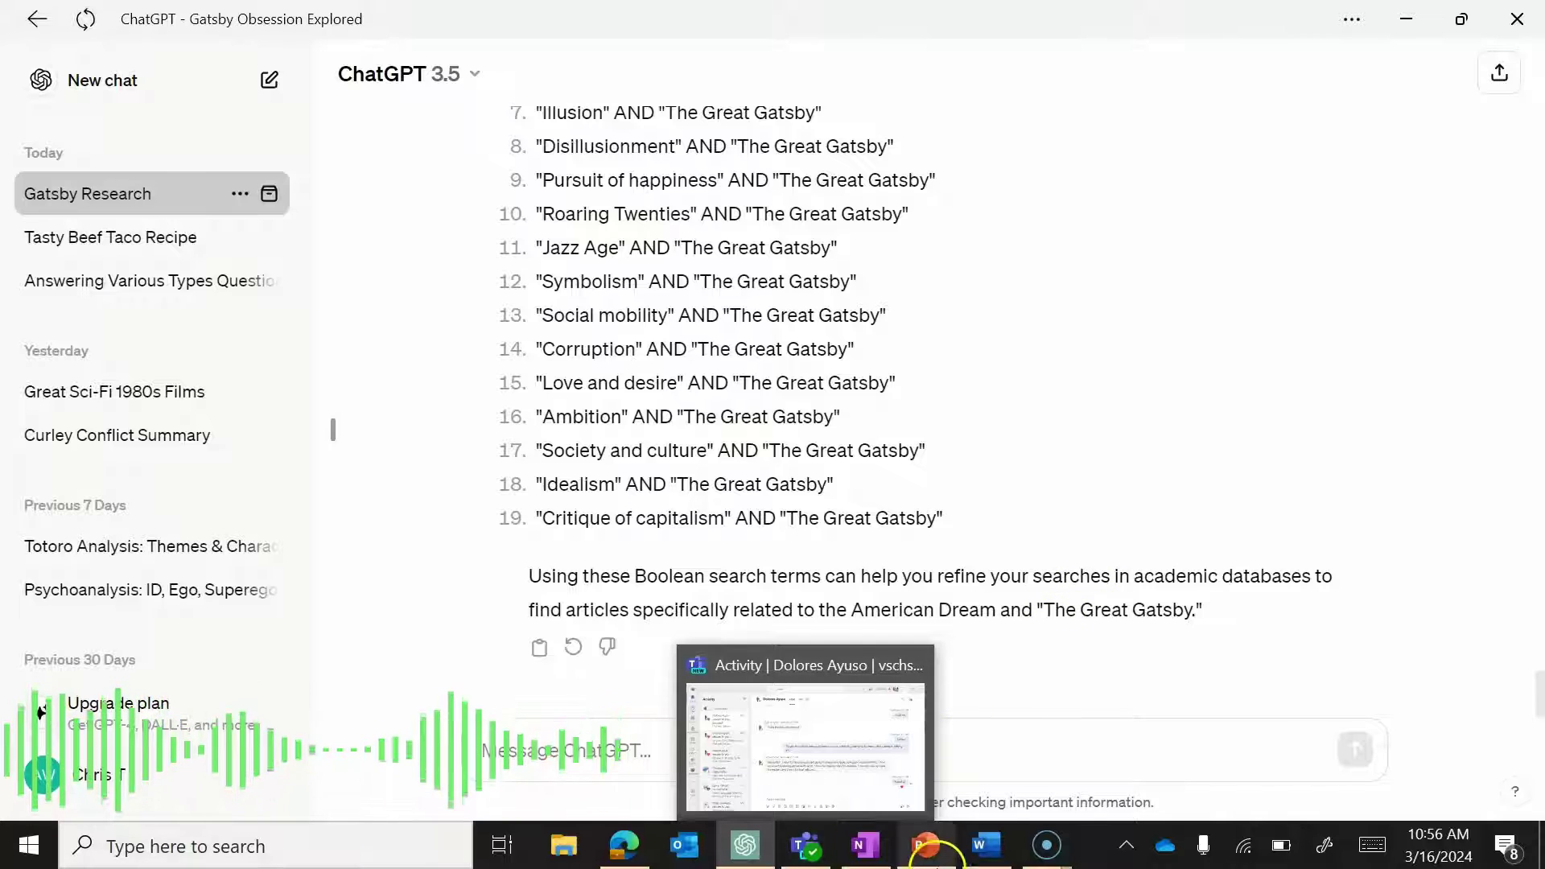
{"action": "left_click", "coordinate": [923, 854]}
{"action": "key", "text": "Left"}
{"action": "key", "text": "Left"}
{"action": "key", "text": "Left"}
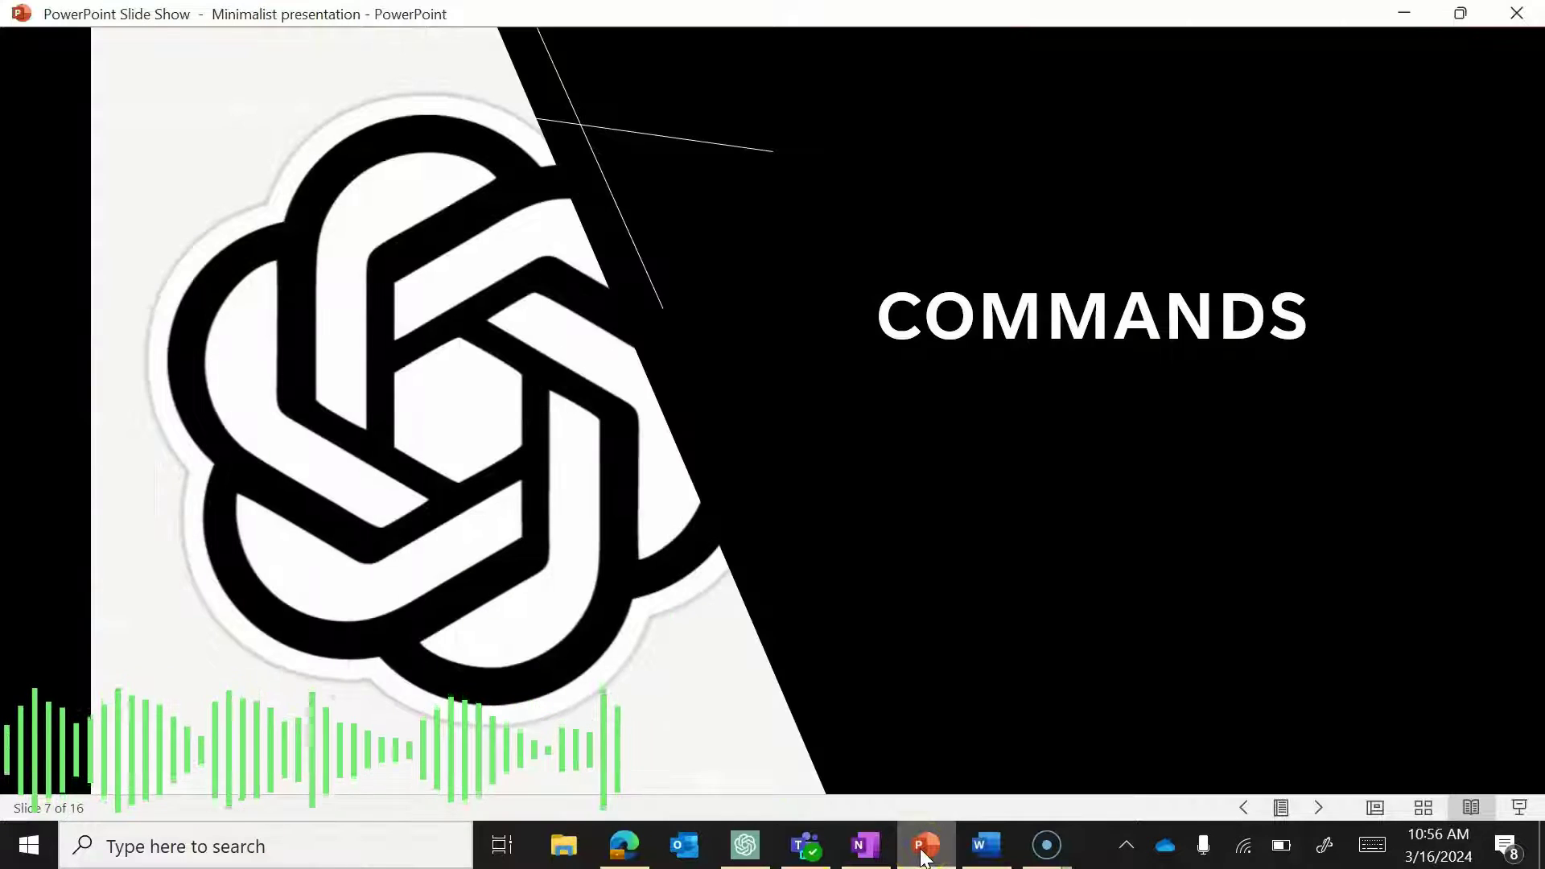
{"action": "key", "text": "Right"}
{"action": "key", "text": "Right"}
{"action": "key", "text": "Right"}
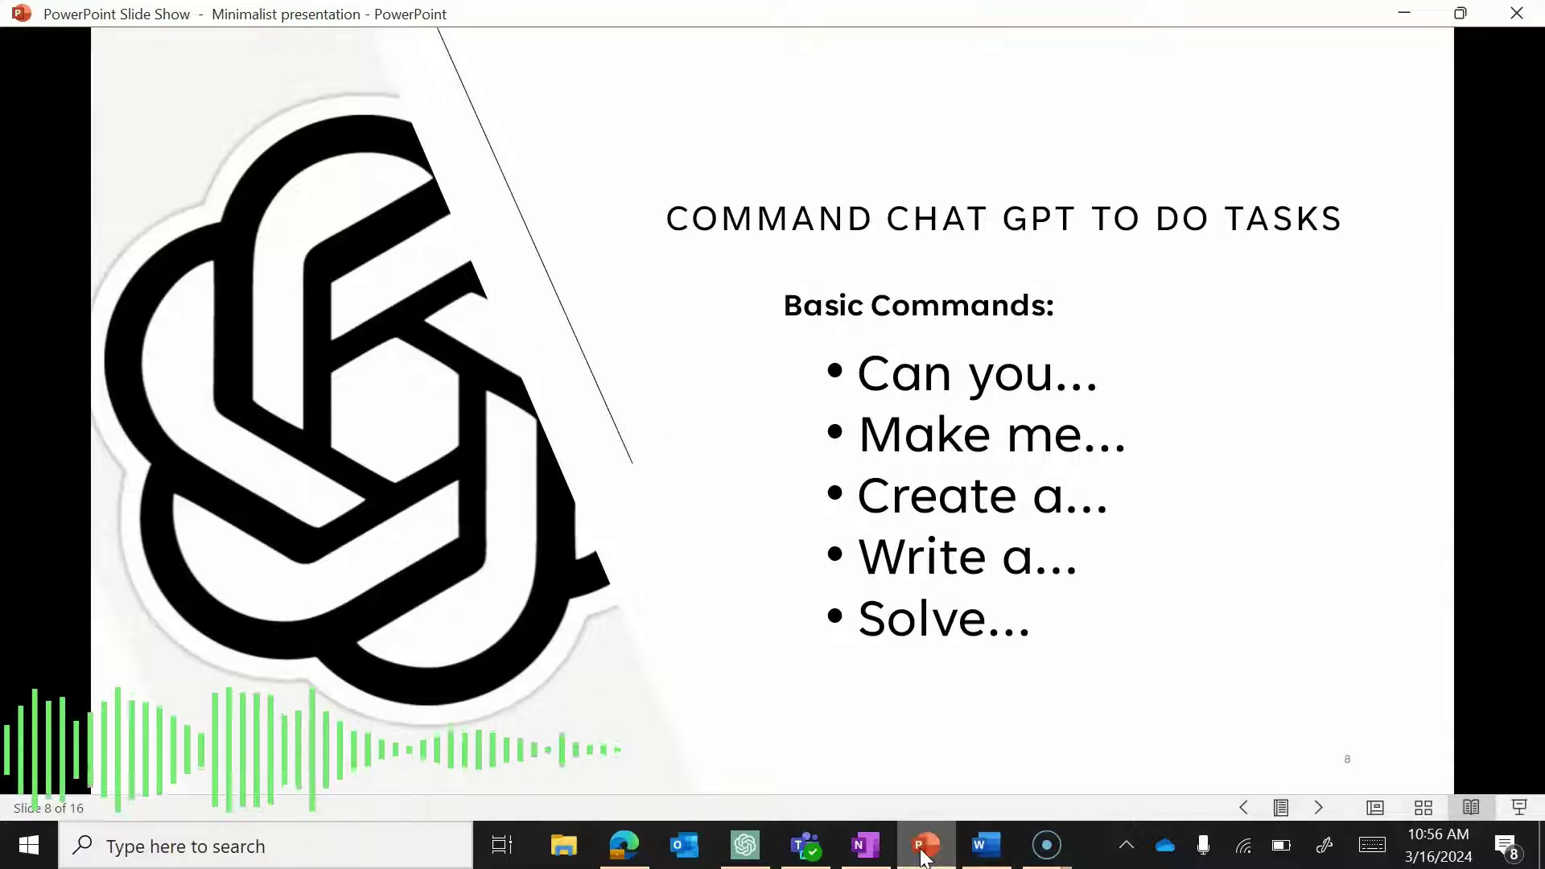
Go back to the "Ask Chat GPT Questions" slide and review the research paper description and steps in the Word document.
{"action": "key", "text": "Left"}
{"action": "key", "text": "Left"}
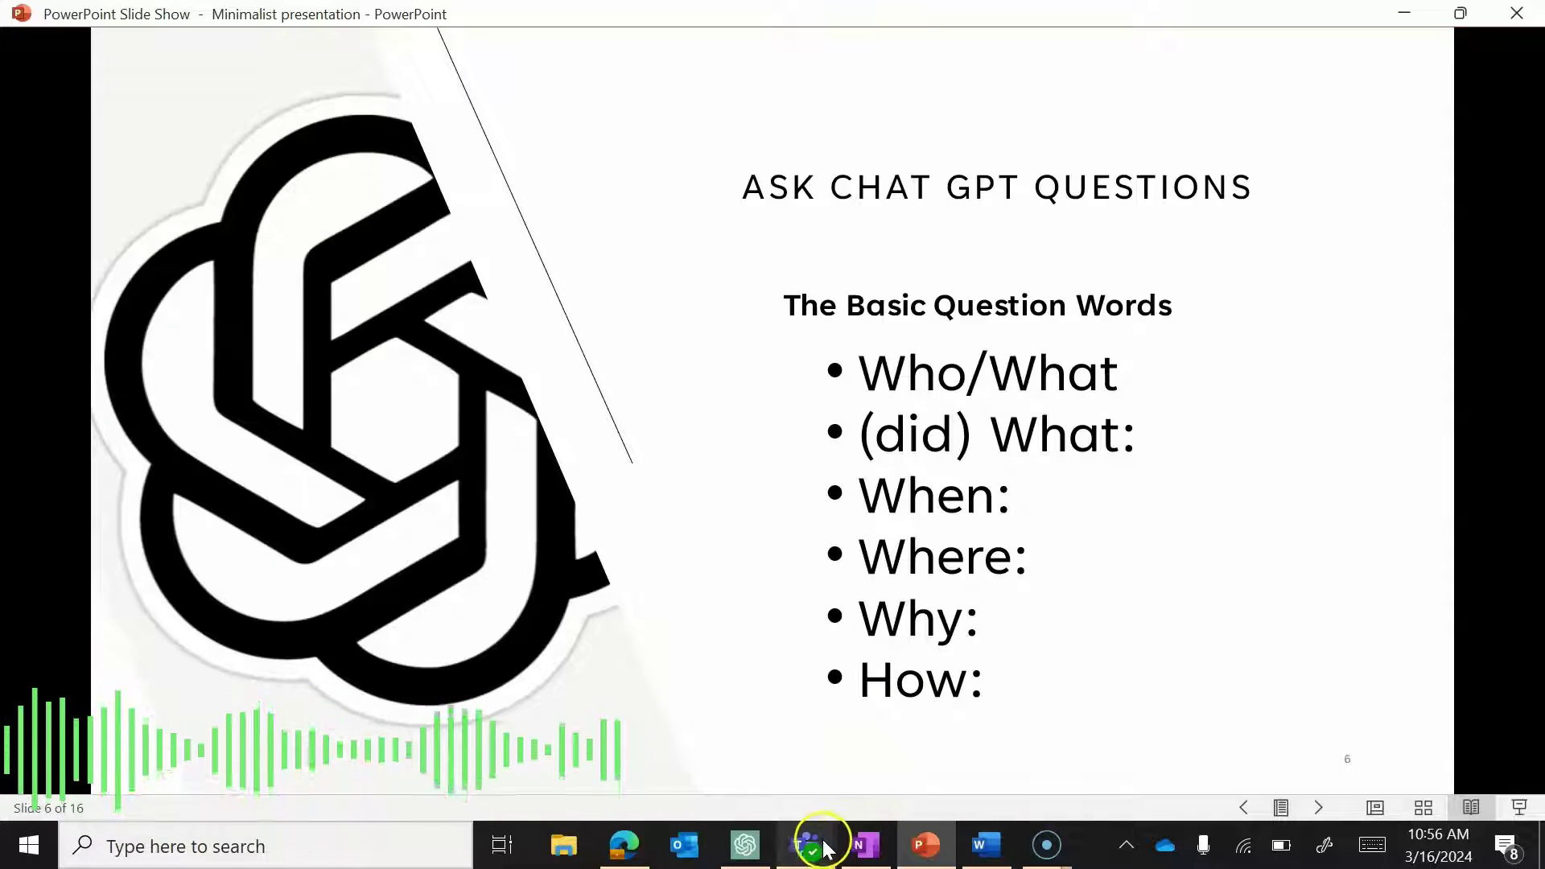
{"action": "left_click", "coordinate": [952, 845]}
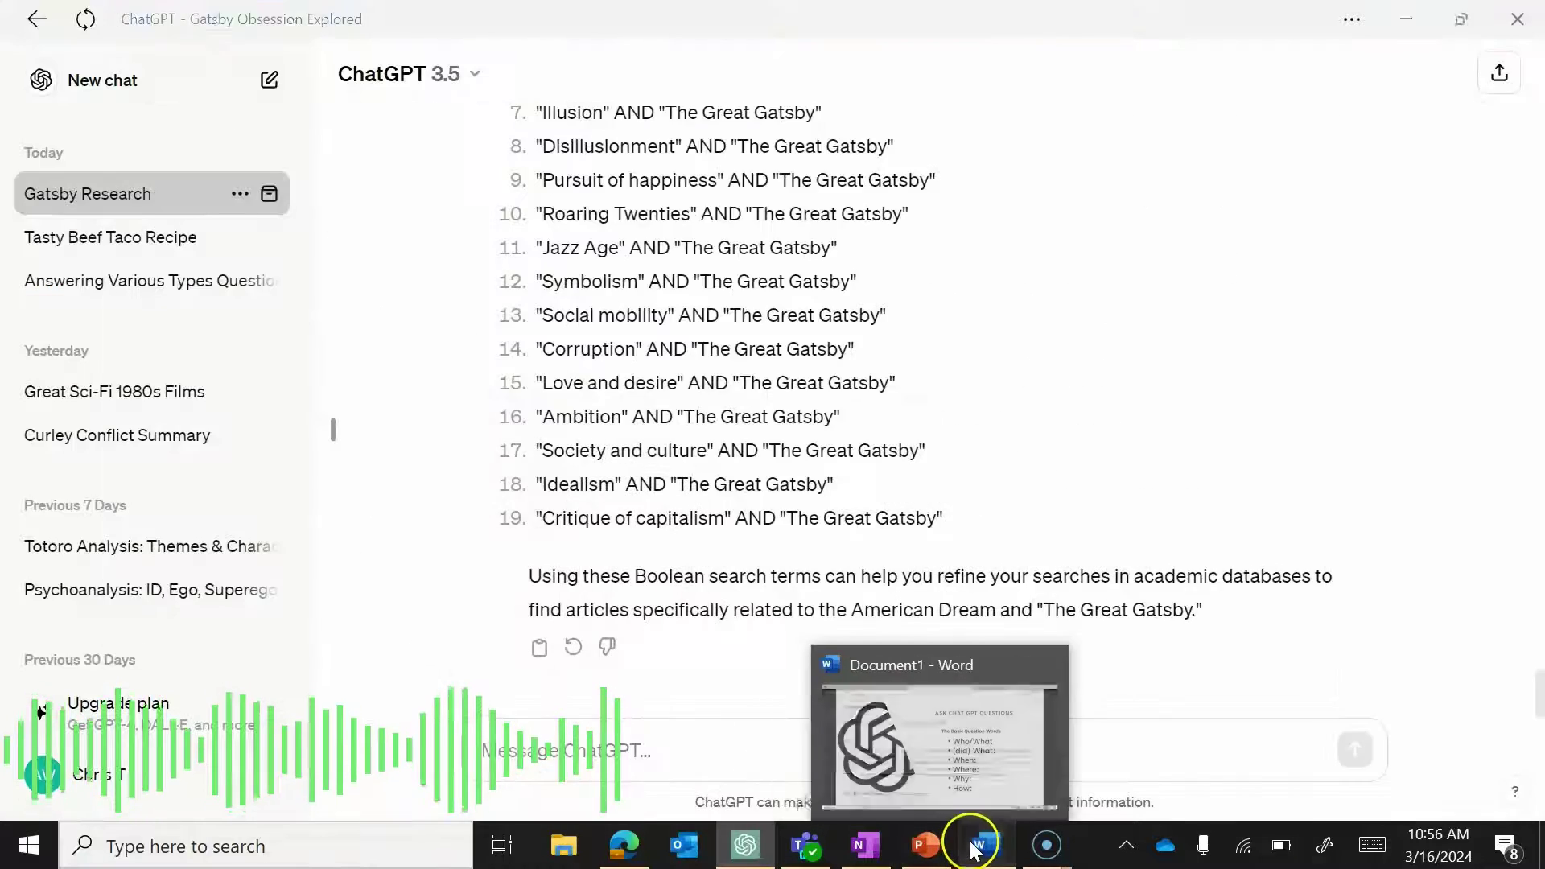
{"action": "left_click", "coordinate": [978, 844]}
{"action": "scroll", "coordinate": [753, 561], "scroll_direction": "down", "scroll_amount": 1}
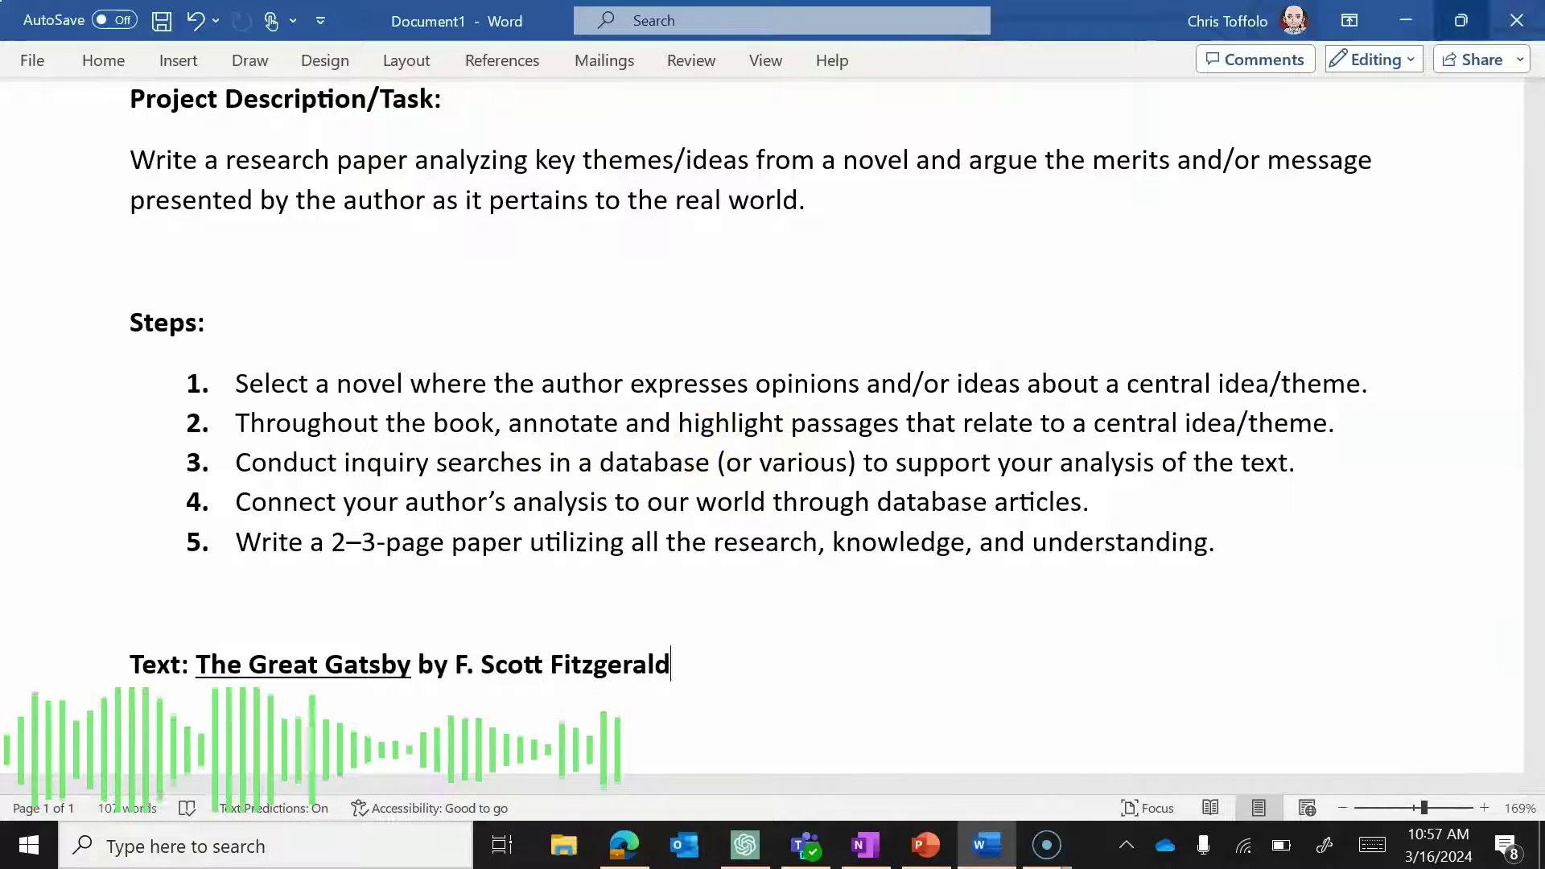
{"action": "left_click", "coordinate": [1406, 20]}
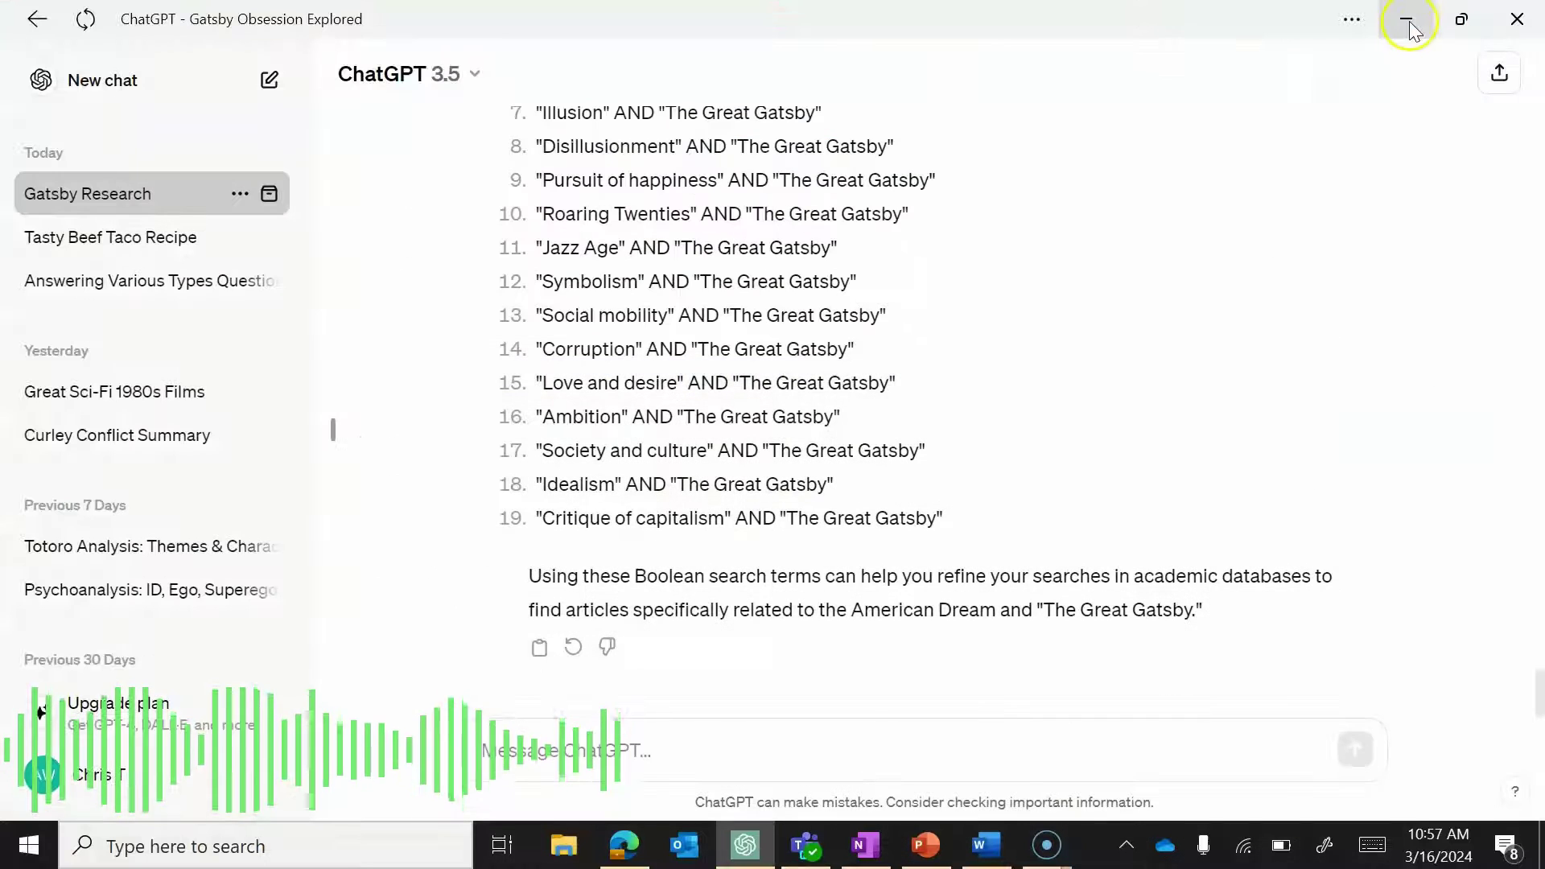
In the Gatsby Research chat, send the request "Please provide me with a quote from Gatsby that talks about the American Dream?".
{"action": "right_click", "coordinate": [780, 744]}
{"action": "left_click", "coordinate": [677, 764]}
{"action": "type", "text": "P"}
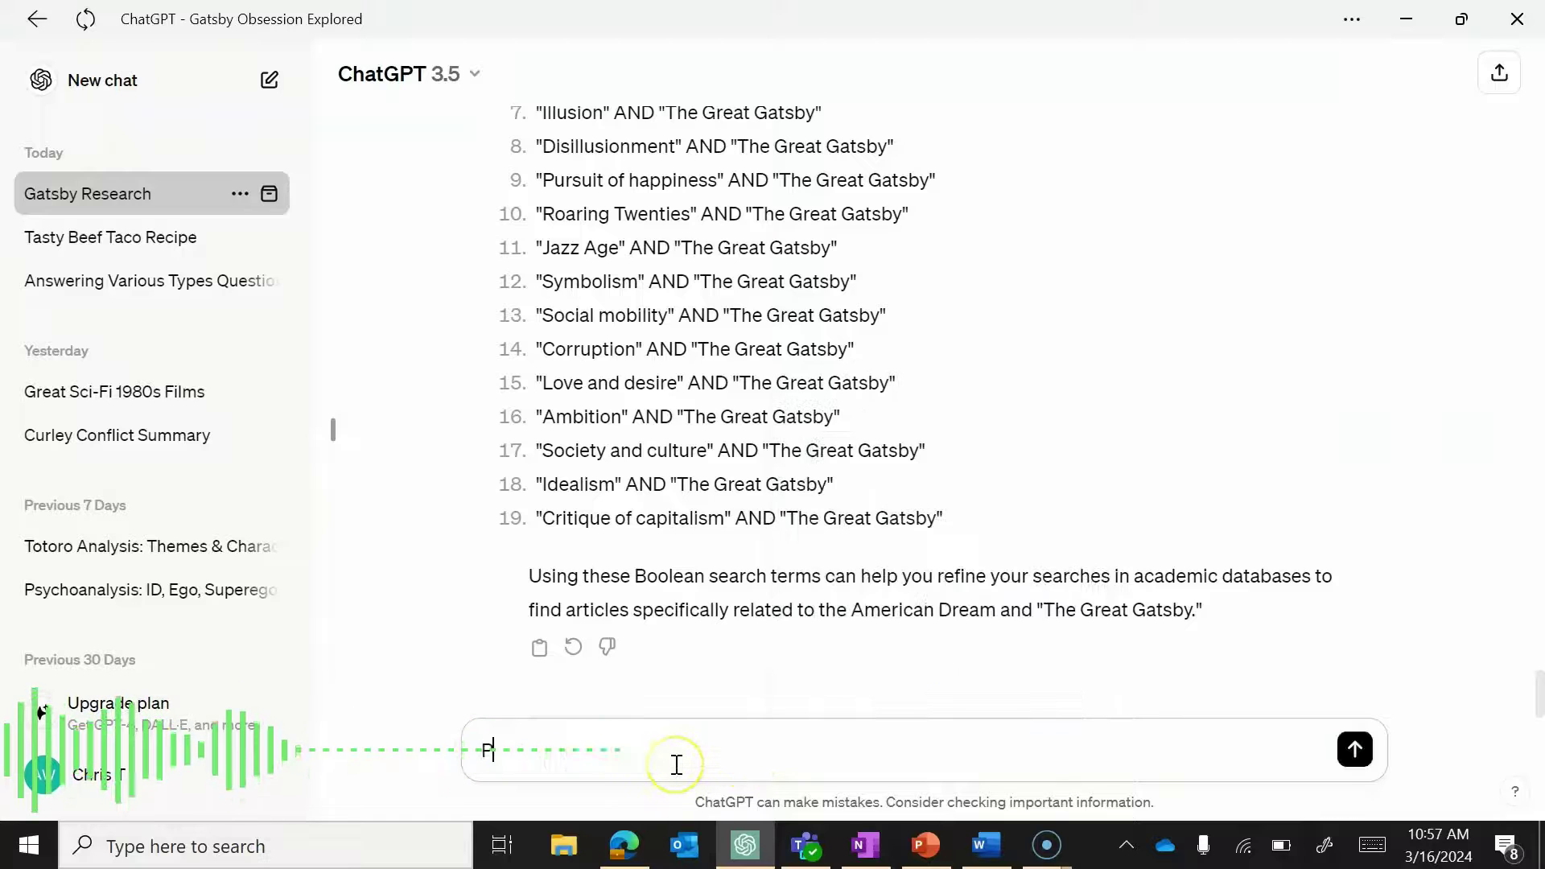
{"action": "type", "text": "lease give me a quo"}
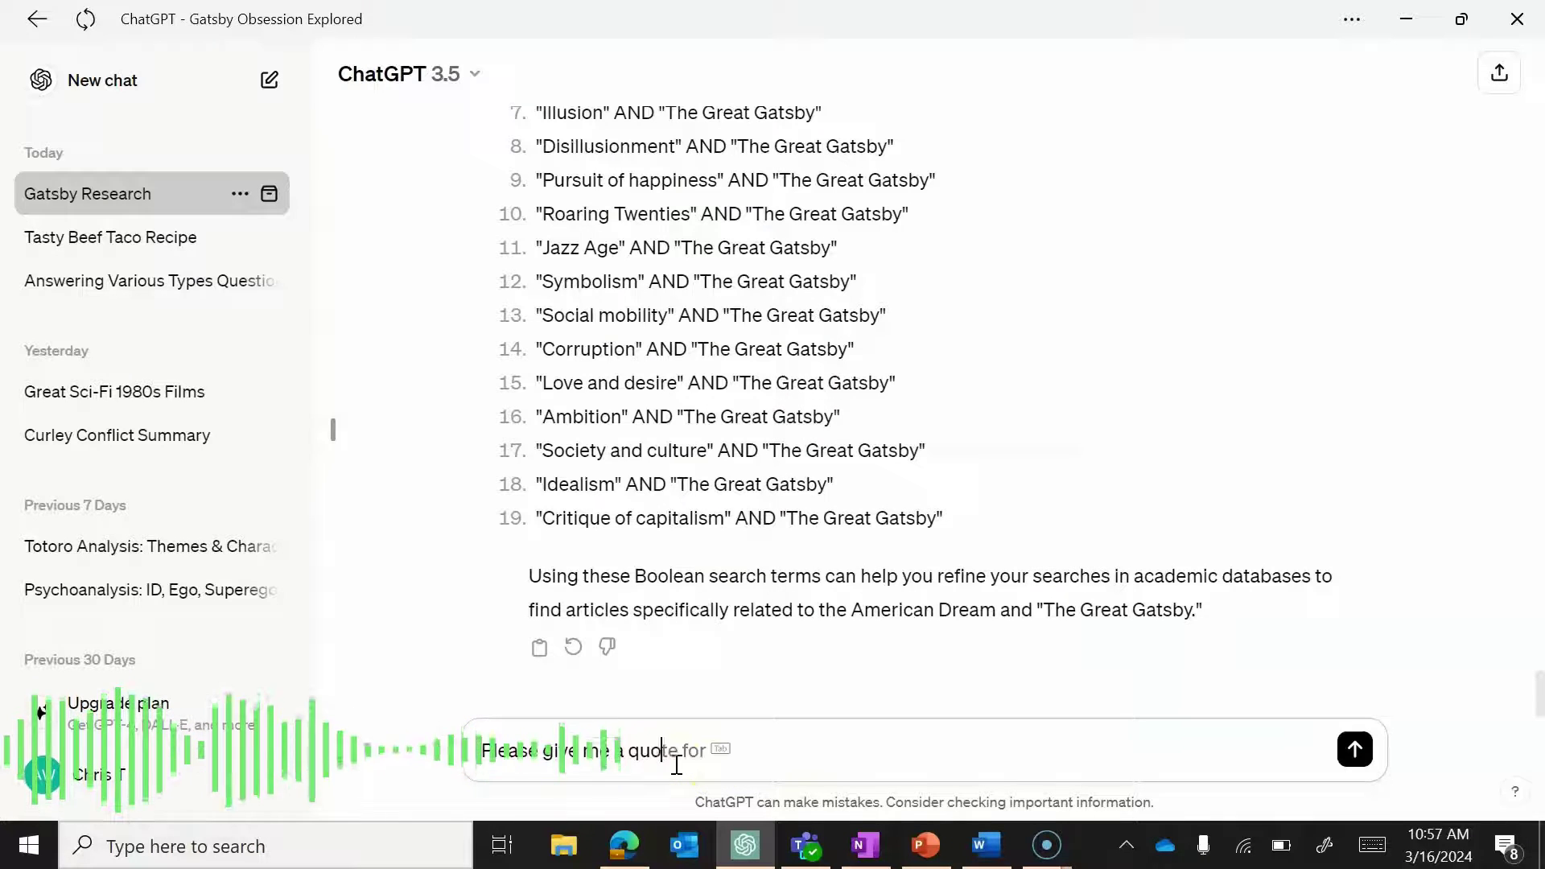
{"action": "key", "text": "BackSpace"}
{"action": "key", "text": "BackSpace"}
{"action": "key", "text": "BackSpace"}
{"action": "key", "text": "BackSpace"}
{"action": "key", "text": "BackSpace"}
{"action": "key", "text": "BackSpace"}
{"action": "key", "text": "BackSpace"}
{"action": "key", "text": "BackSpace"}
{"action": "key", "text": "BackSpace"}
{"action": "key", "text": "BackSpace"}
{"action": "key", "text": "BackSpace"}
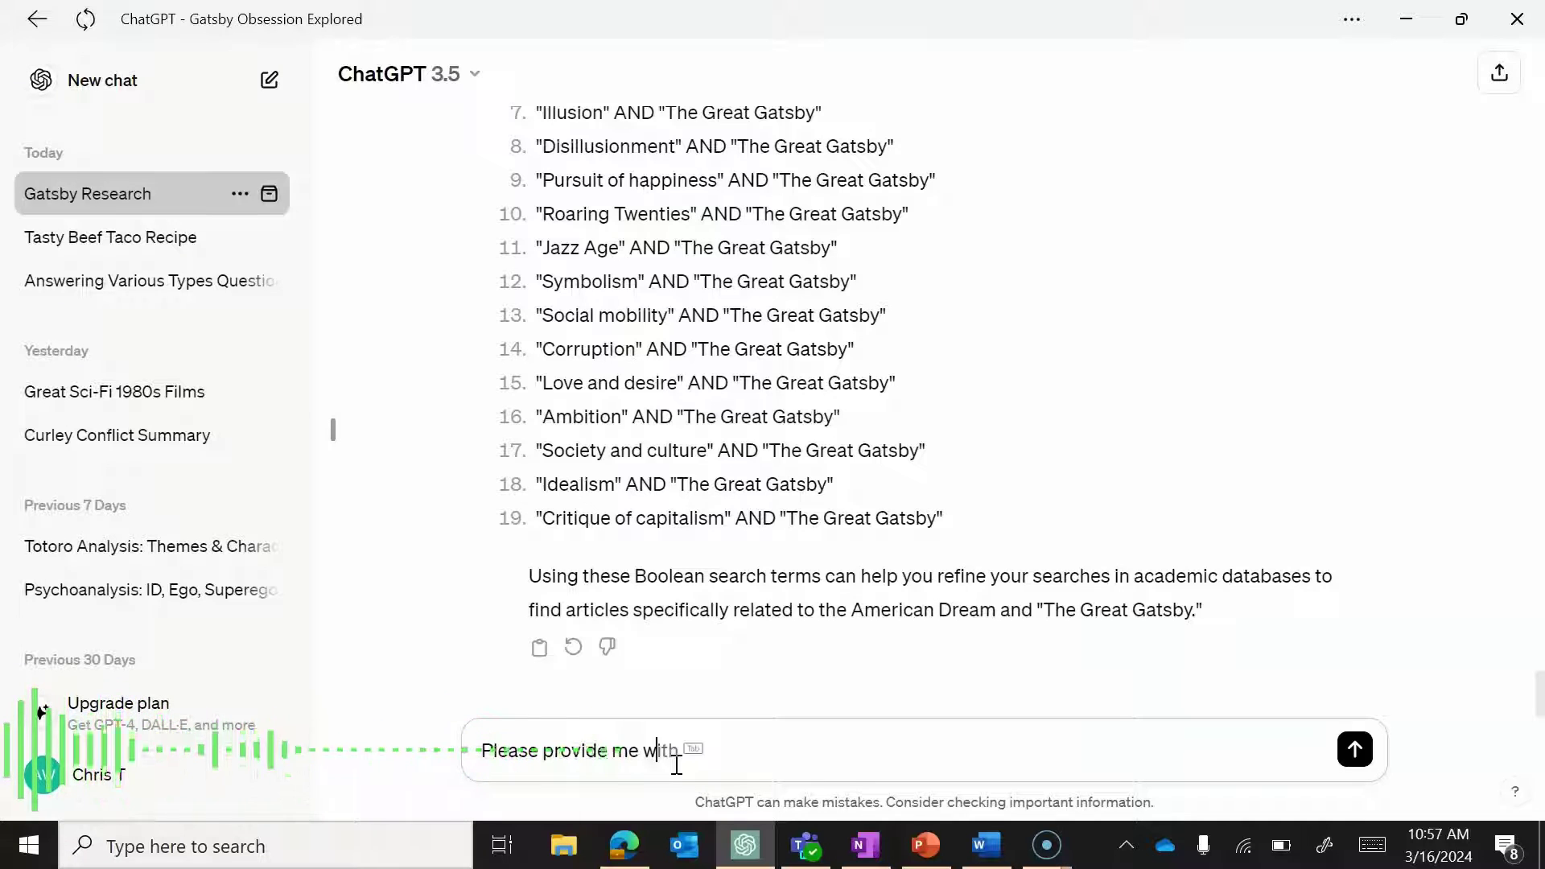
{"action": "type", "text": "ith a quot"}
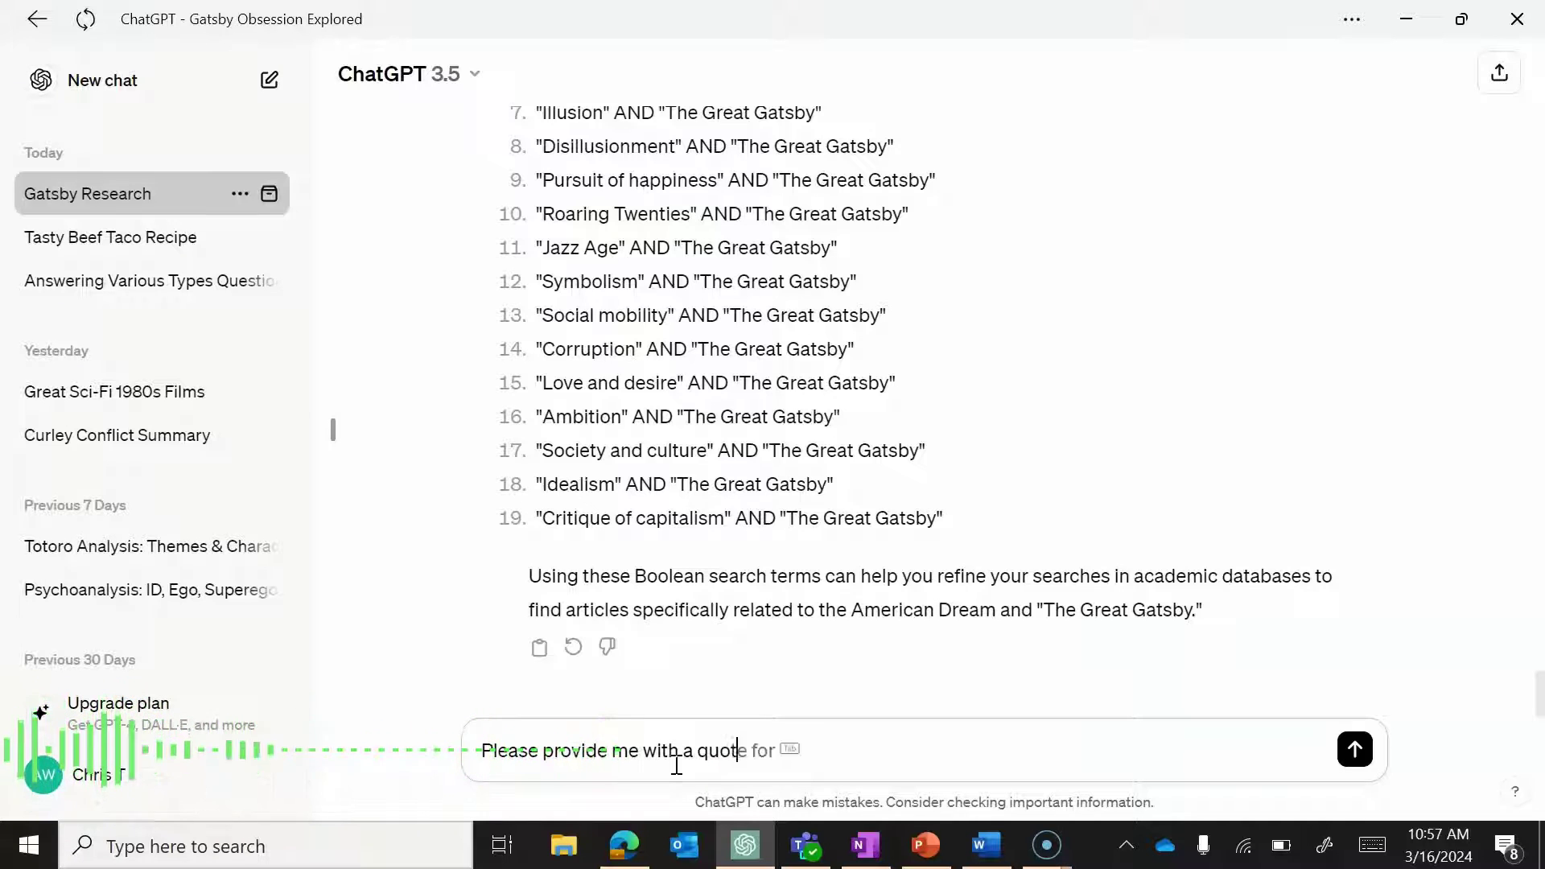
{"action": "type", "text": "e from Gatsby t"}
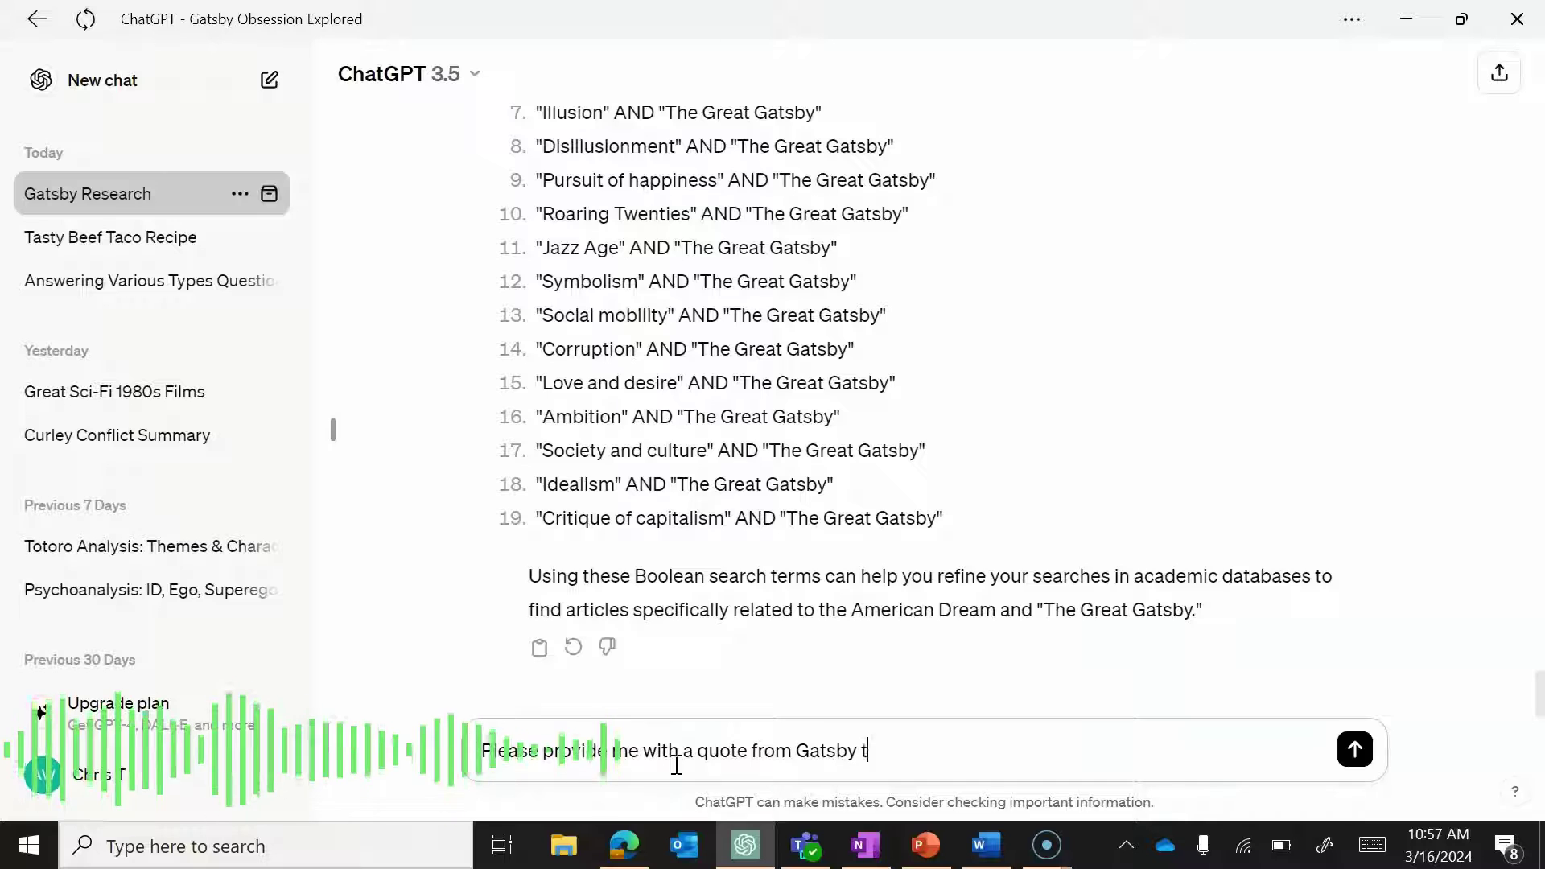
{"action": "type", "text": "hat talks about hte"}
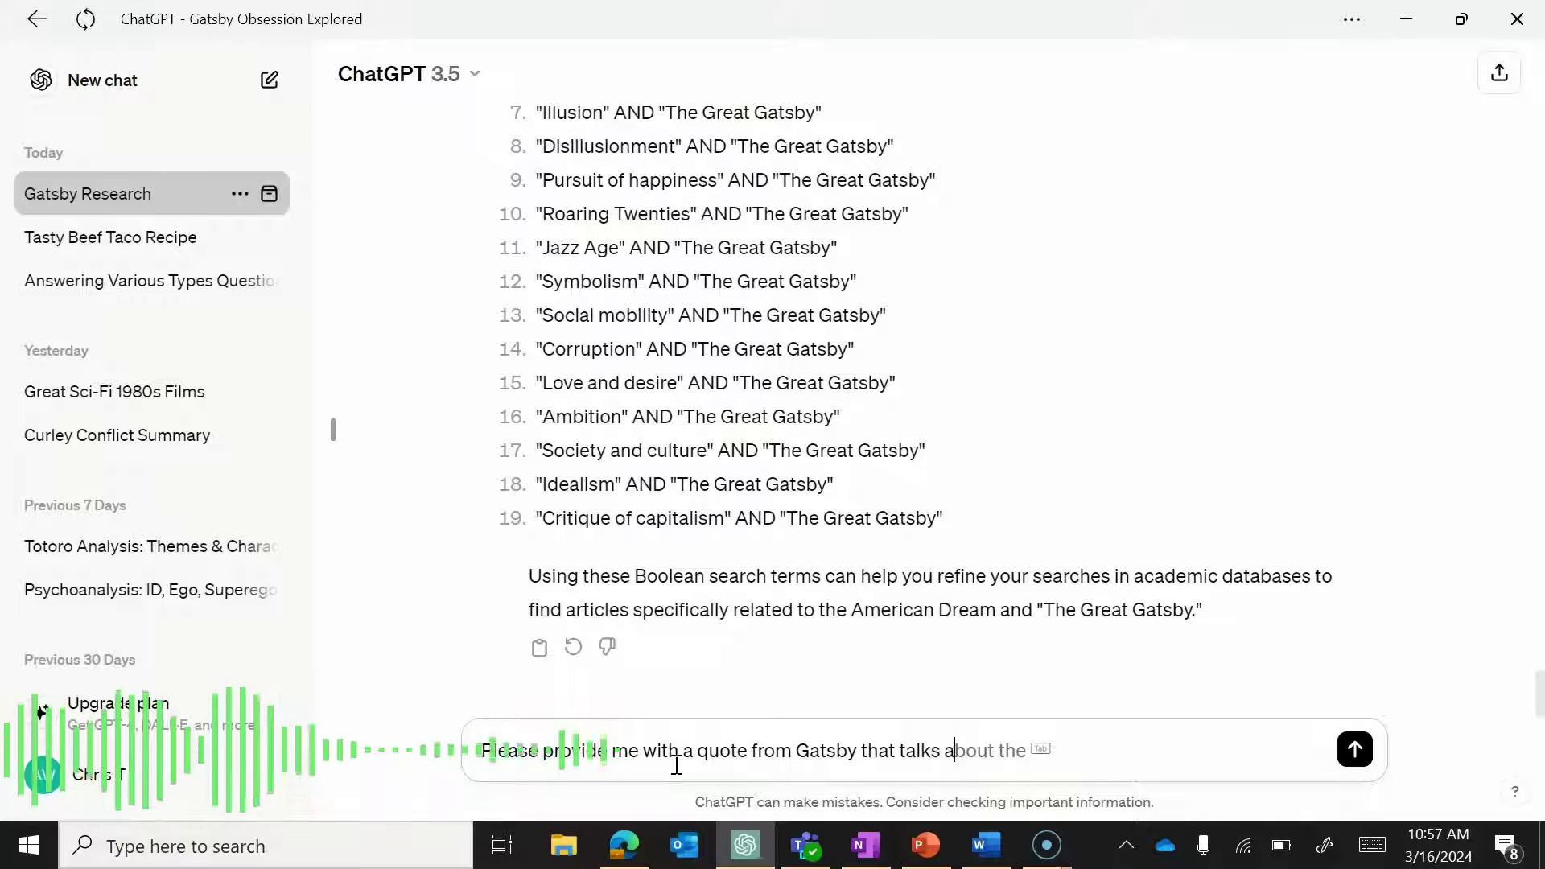
{"action": "key", "text": "BackSpace"}
{"action": "key", "text": "BackSpace"}
{"action": "key", "text": "BackSpace"}
{"action": "key", "text": "BackSpace"}
{"action": "type", "text": "the American "}
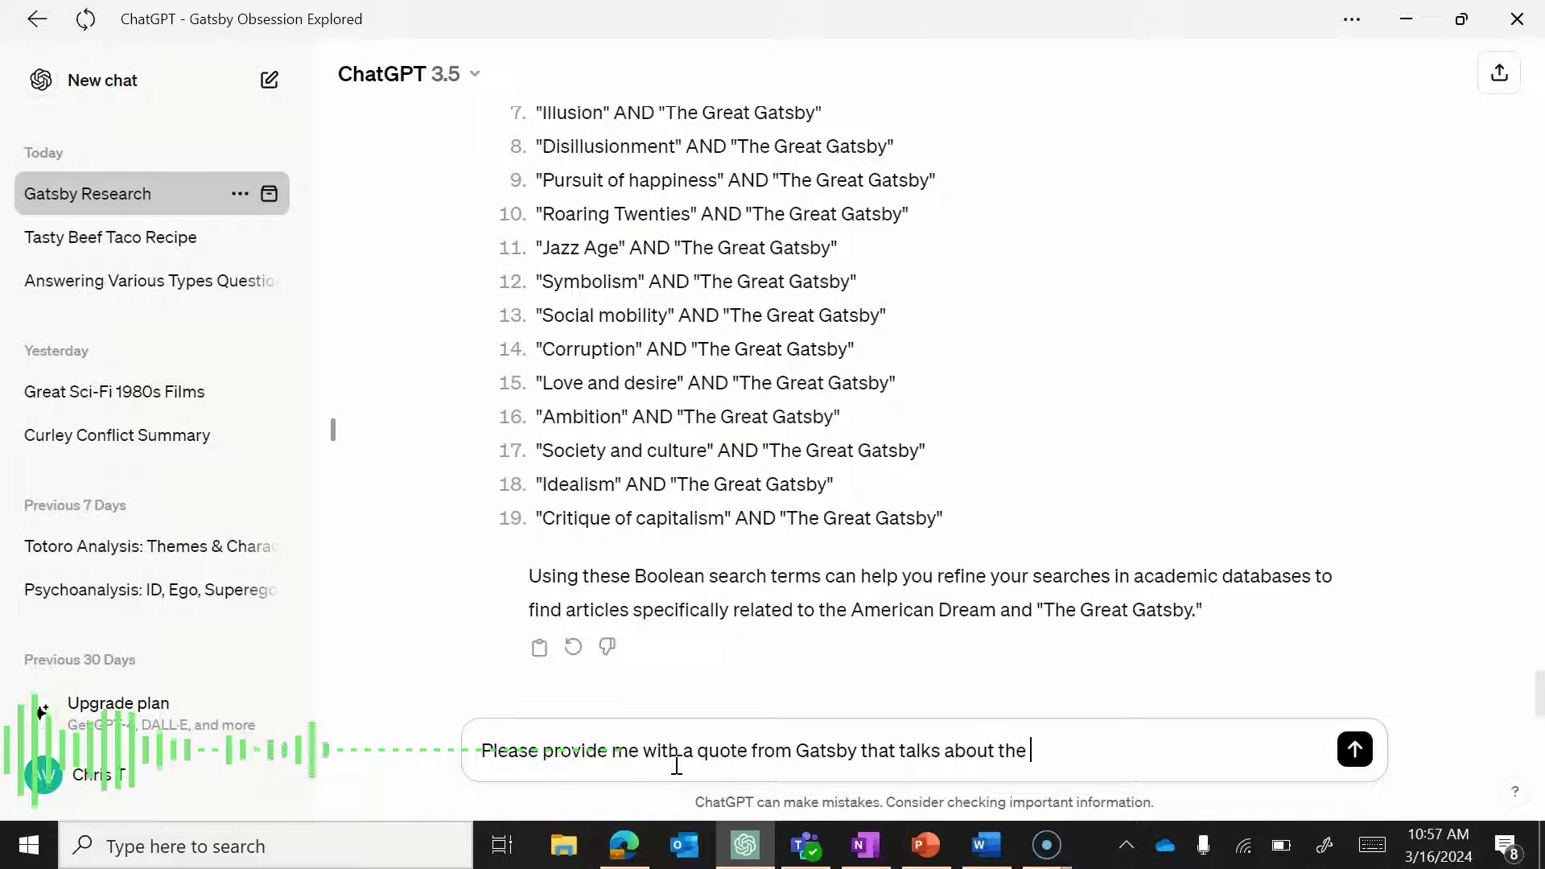
{"action": "type", "text": "Dream?"}
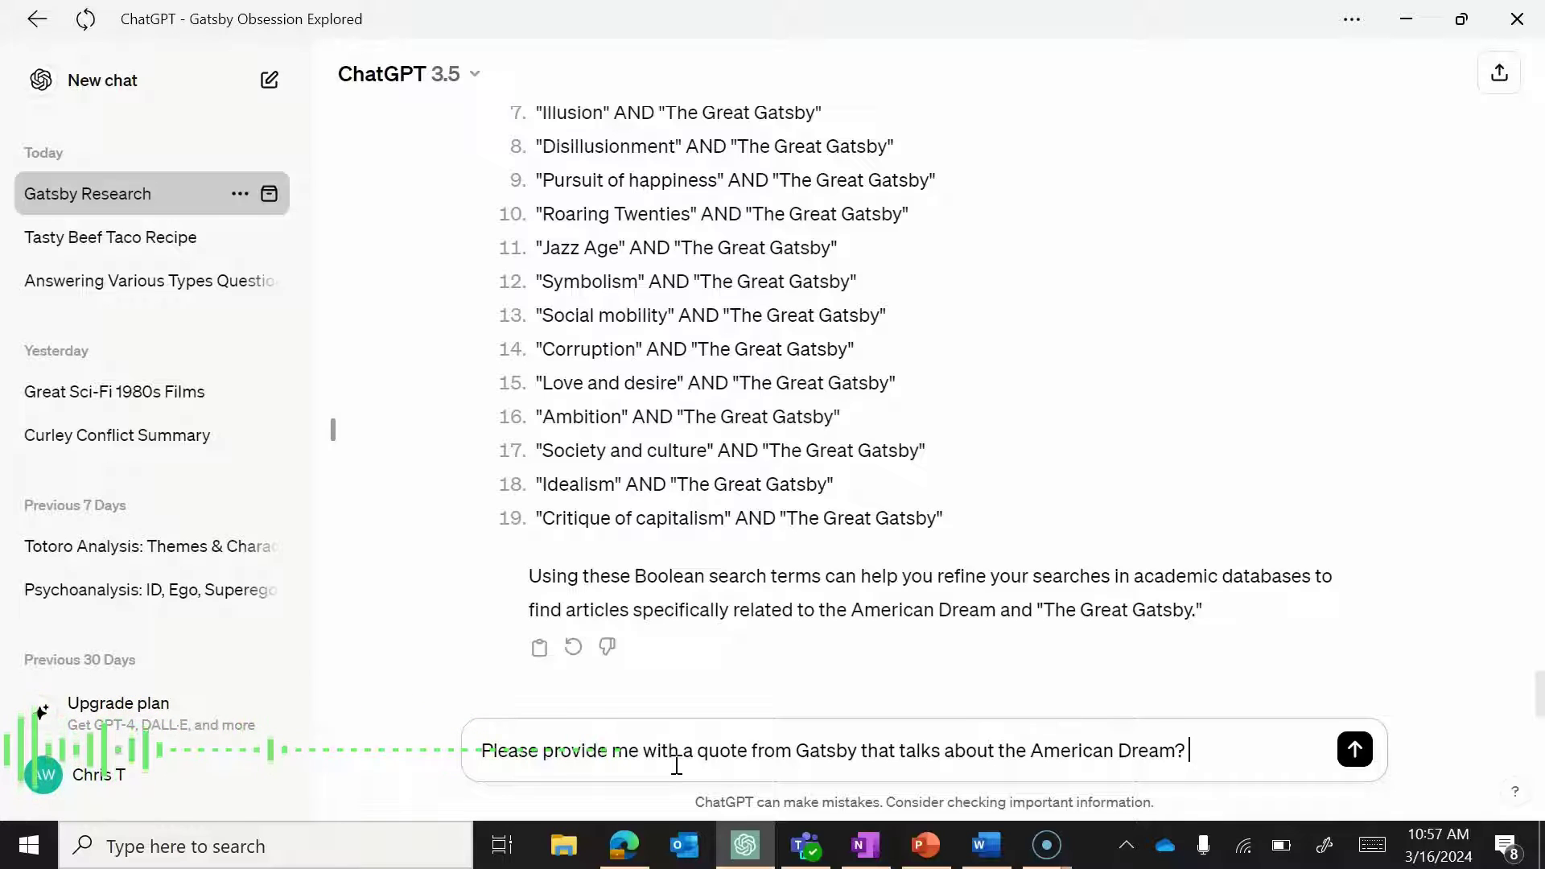
{"action": "key", "text": "Return"}
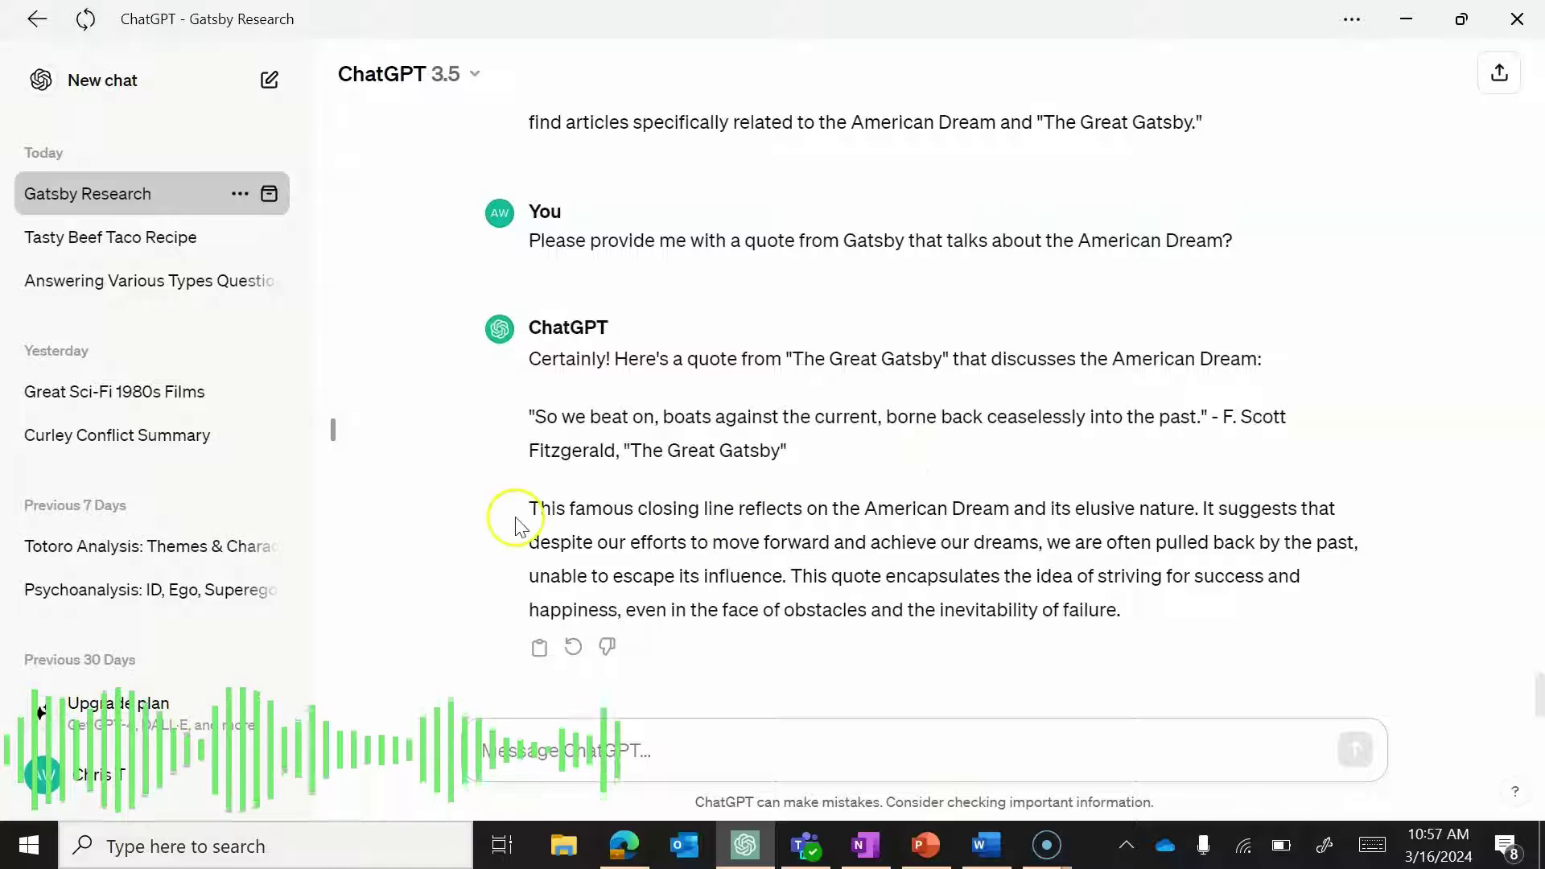
Highlight ChatGPT's full answer with the American Dream quote and read through its explanation.
{"action": "left_click_drag", "start_coordinate": [529, 358], "coordinate": [1130, 614]}
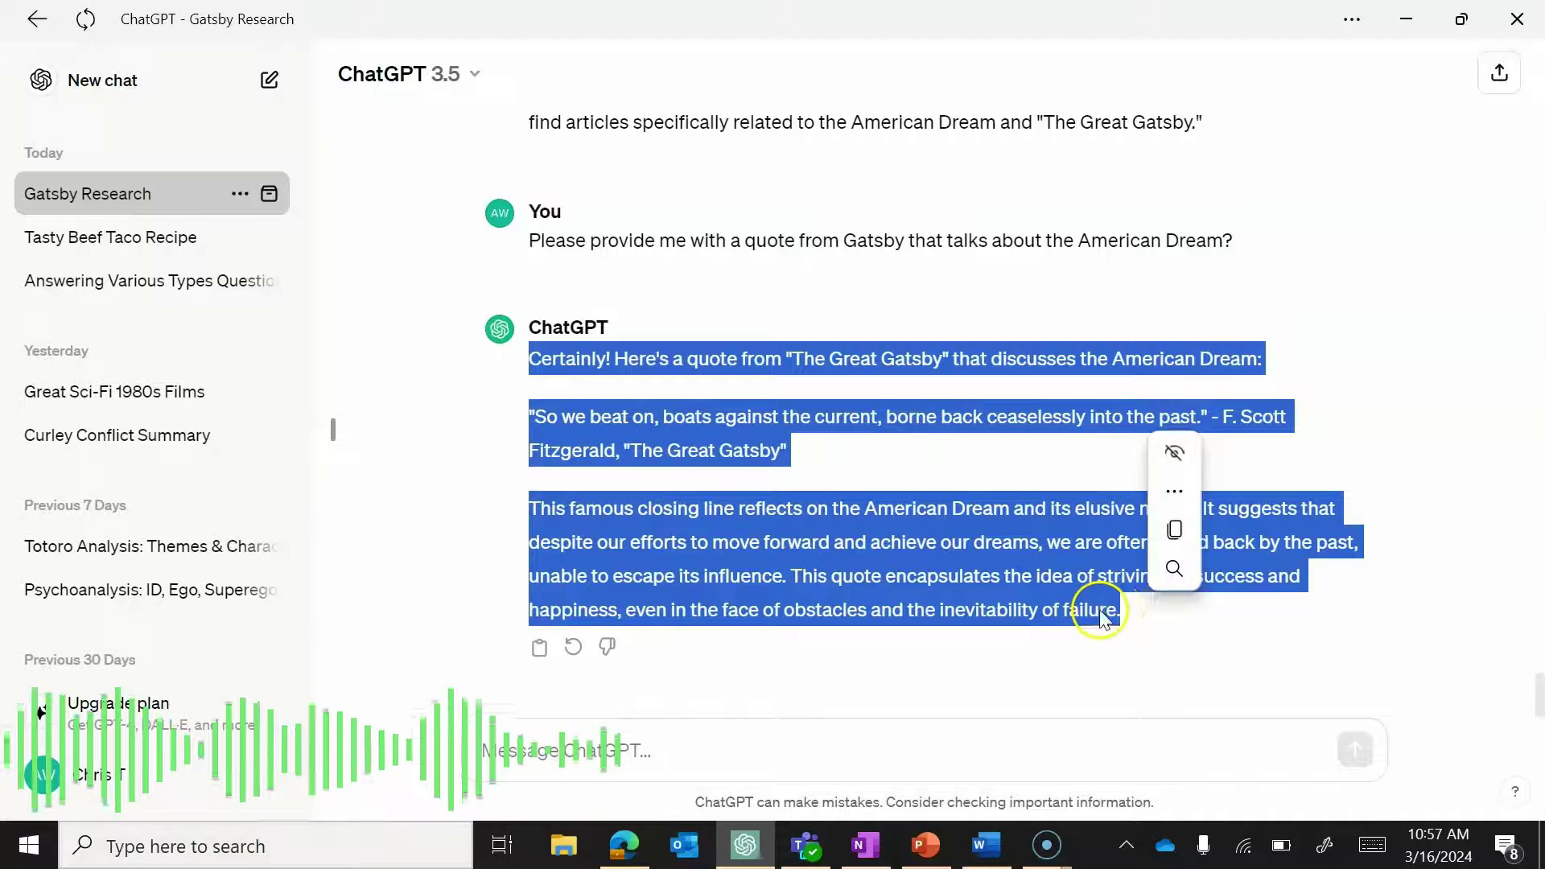
{"action": "left_click", "coordinate": [1127, 623]}
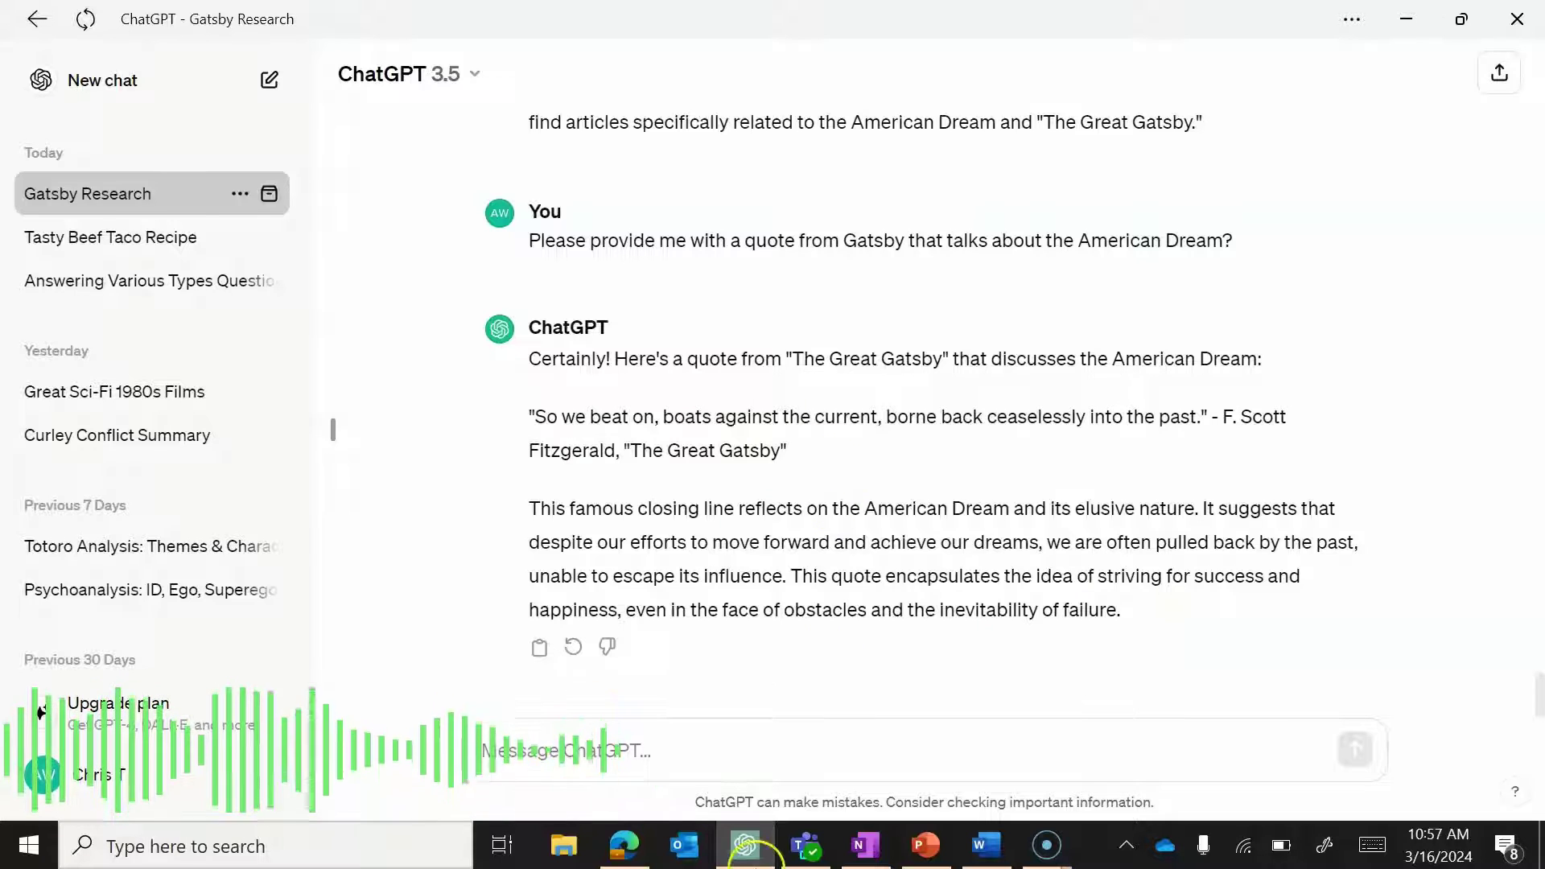
{"action": "left_click", "coordinate": [899, 613]}
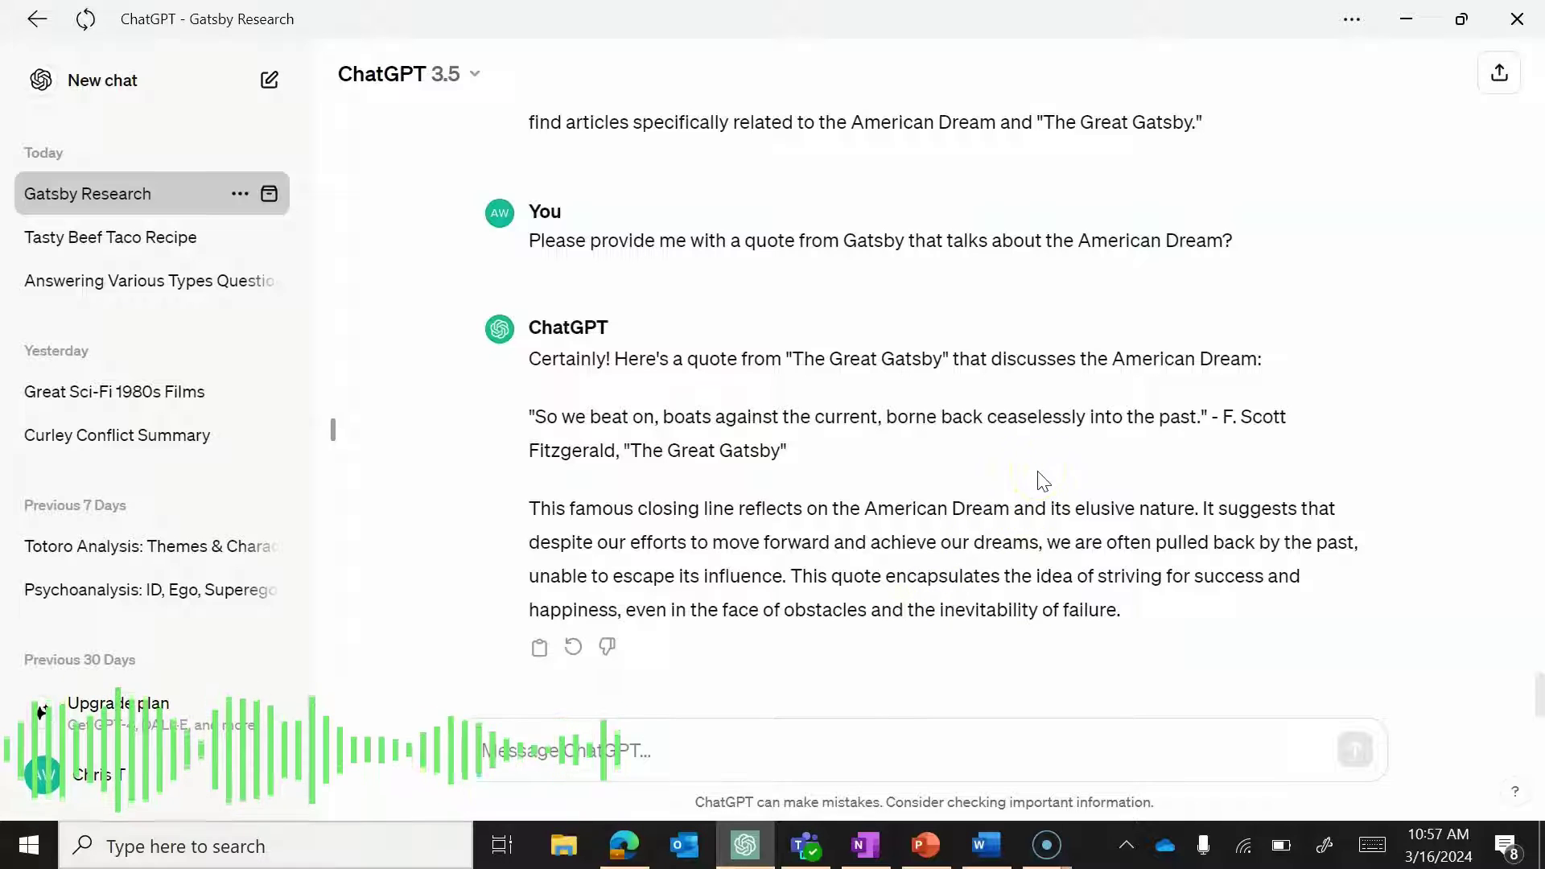
{"action": "left_click", "coordinate": [842, 766]}
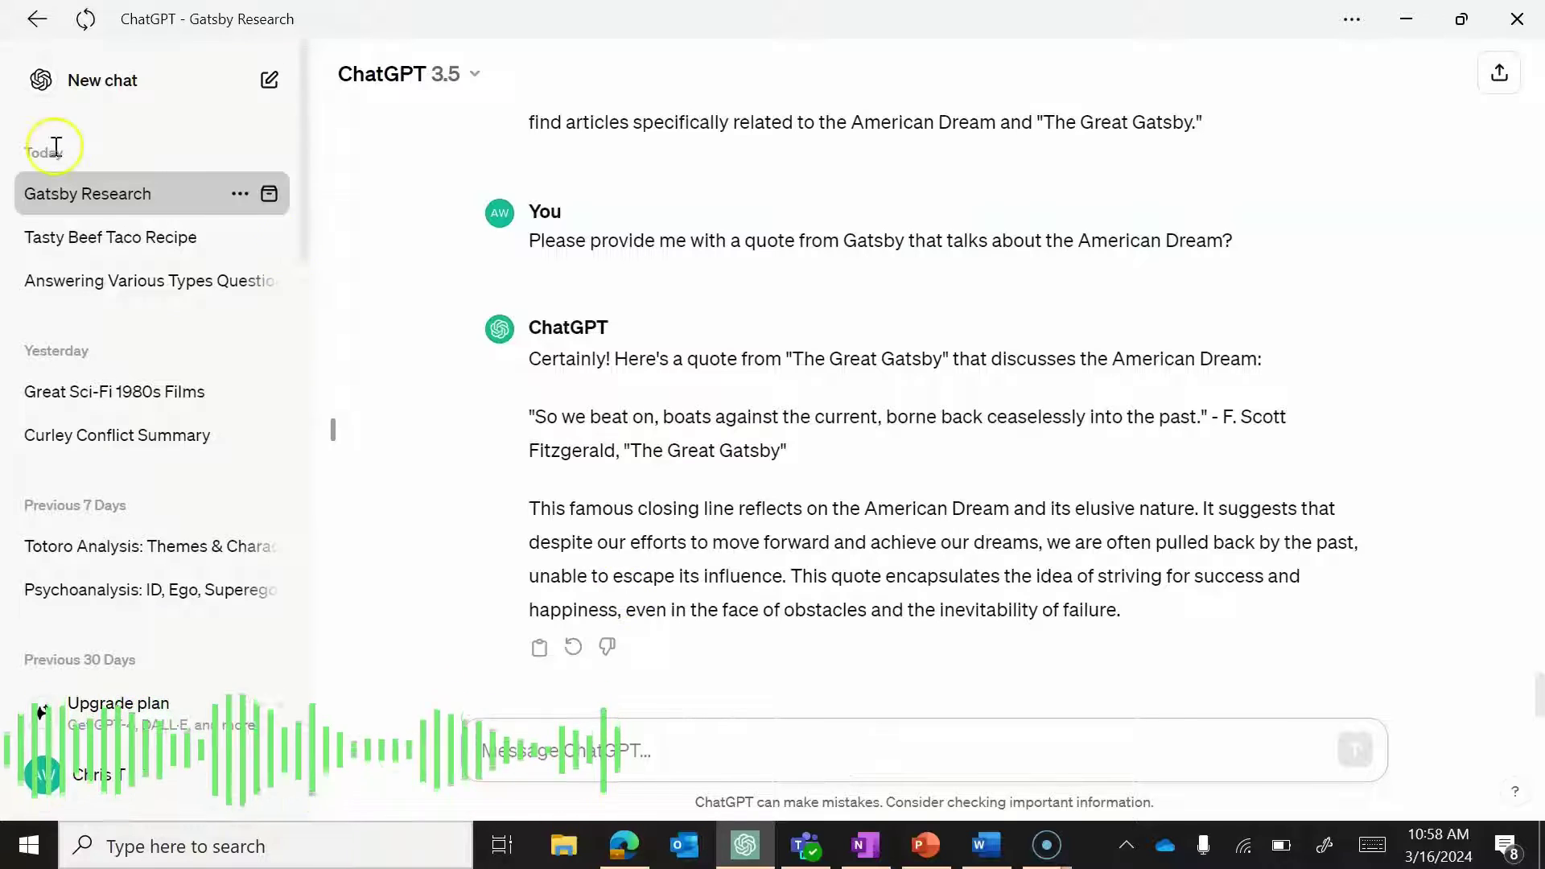
Open the Tasty Beef Taco Recipe chat and send the follow-up "Please give me this without meat.".
{"action": "left_click", "coordinate": [75, 240]}
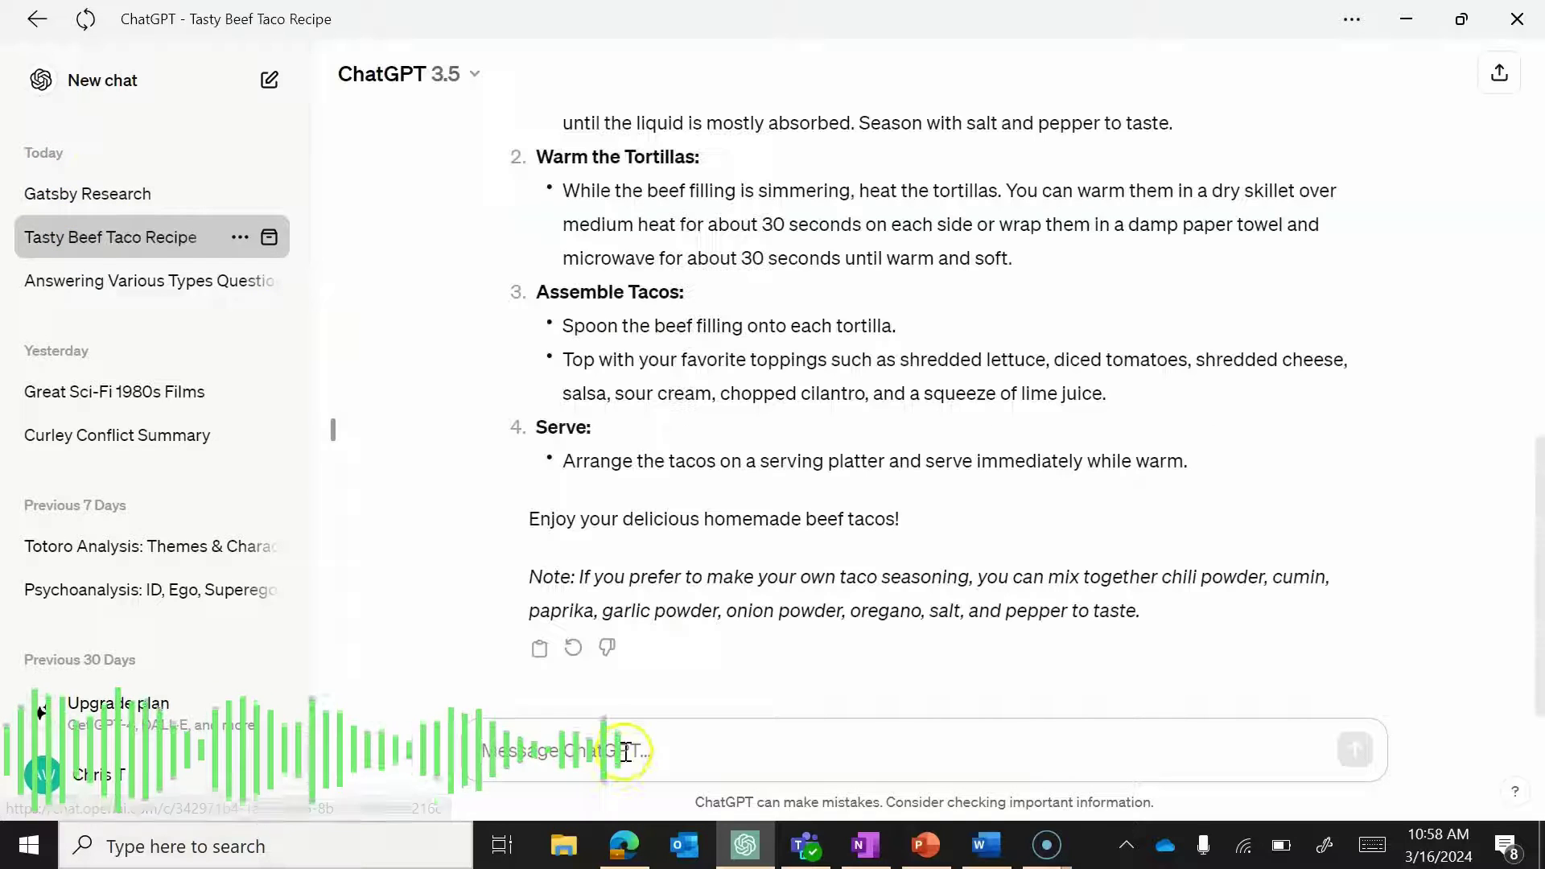
{"action": "type", "text": "Please"}
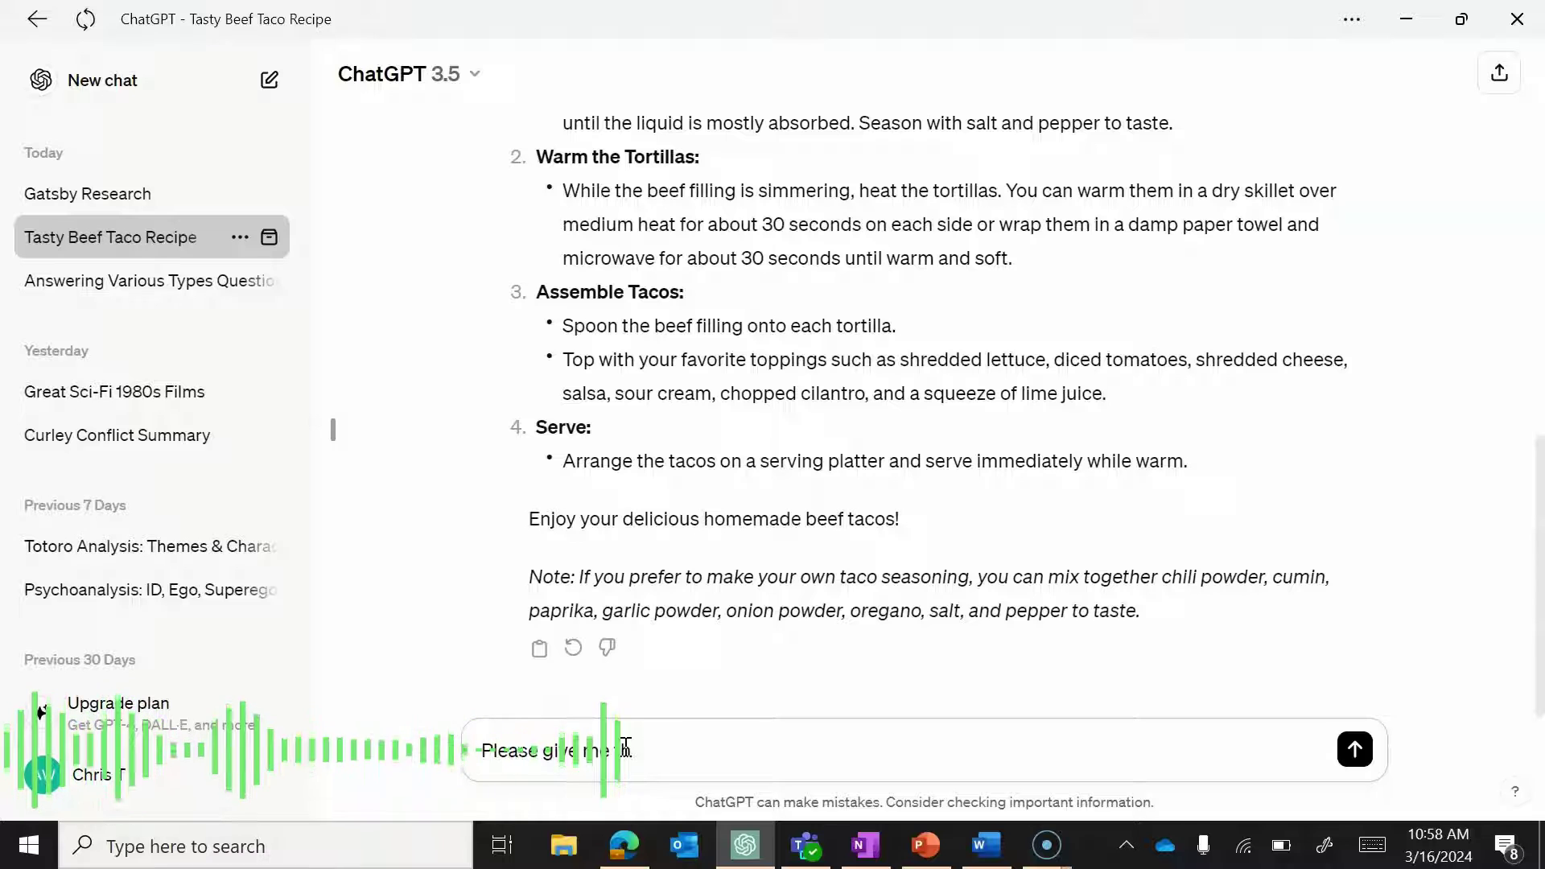
{"action": "type", "text": " give me this without meant?"}
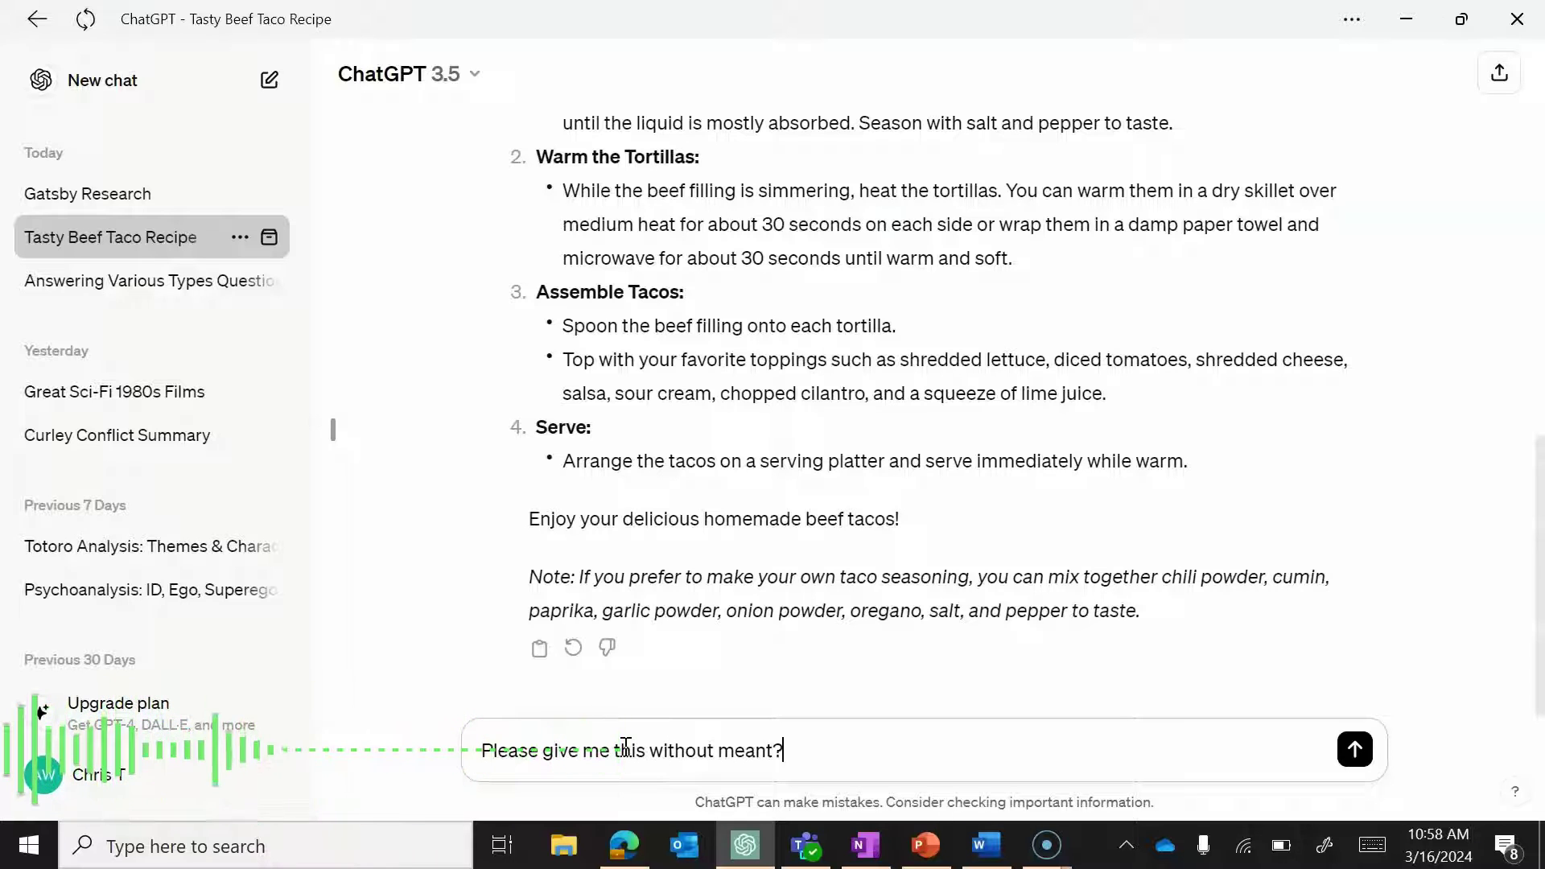
{"action": "key", "text": "BackSpace"}
{"action": "key", "text": "BackSpace"}
{"action": "key", "text": "BackSpace"}
{"action": "type", "text": "t."}
{"action": "key", "text": "Return"}
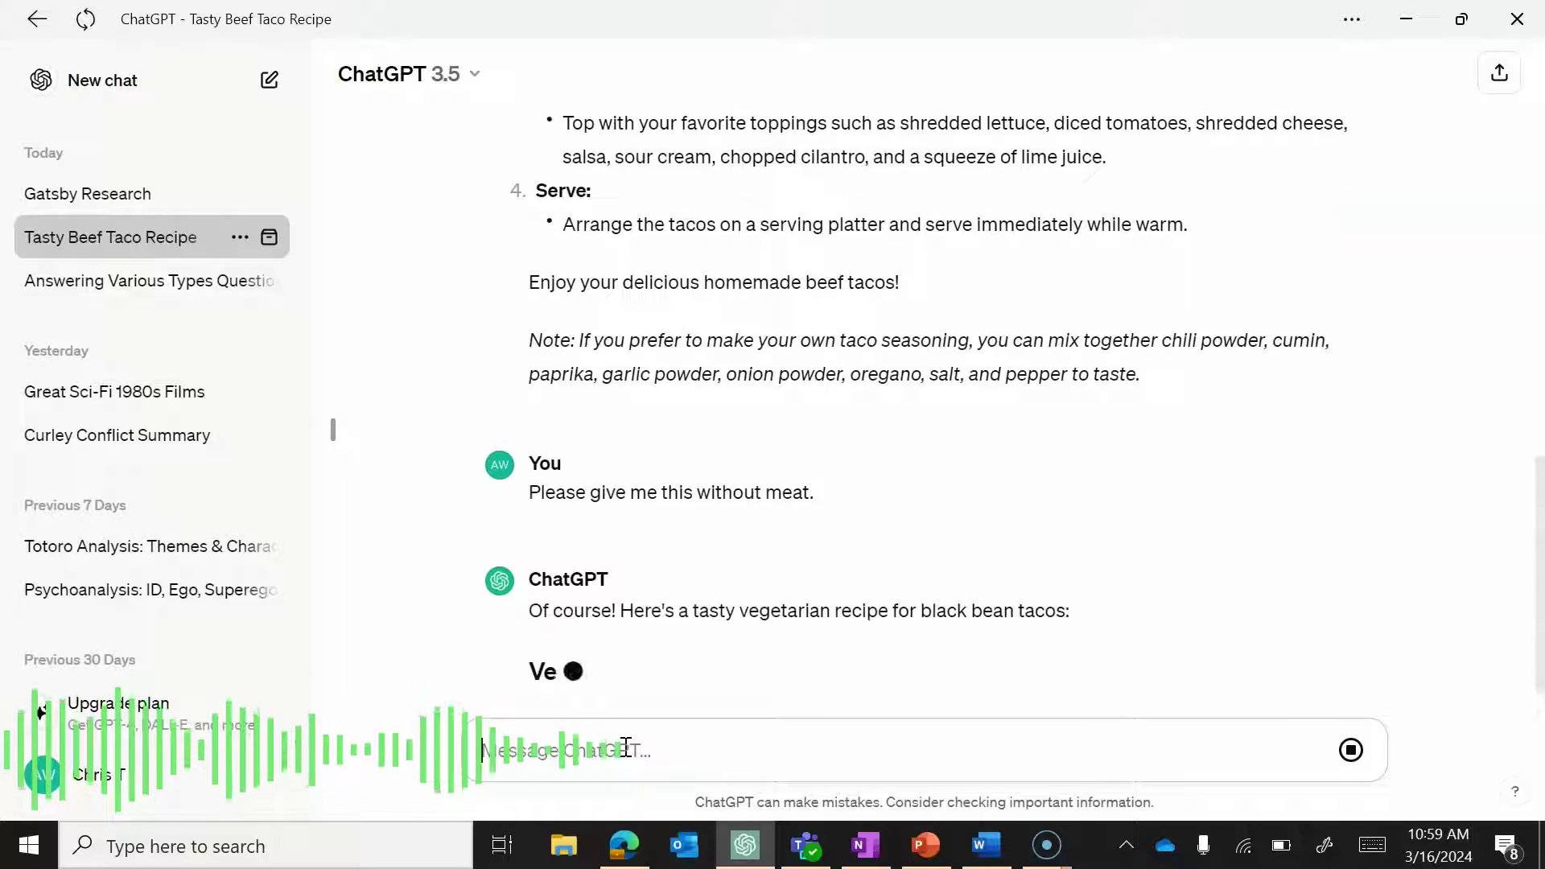